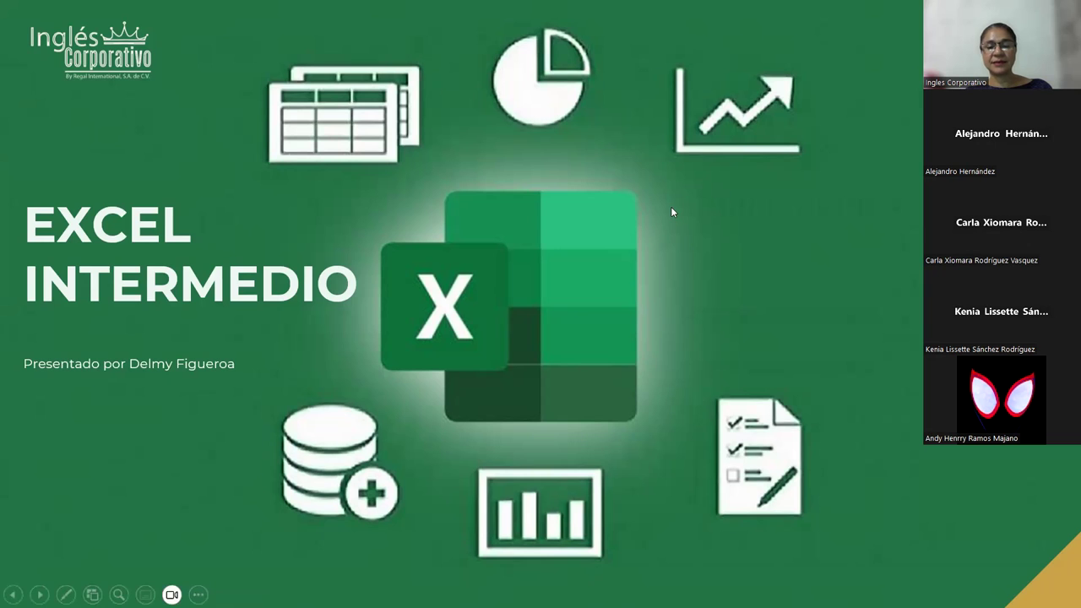
Step: Advance the slideshow through the FUNCIÓN SI title to the slide defining the SI function
click(571, 256)
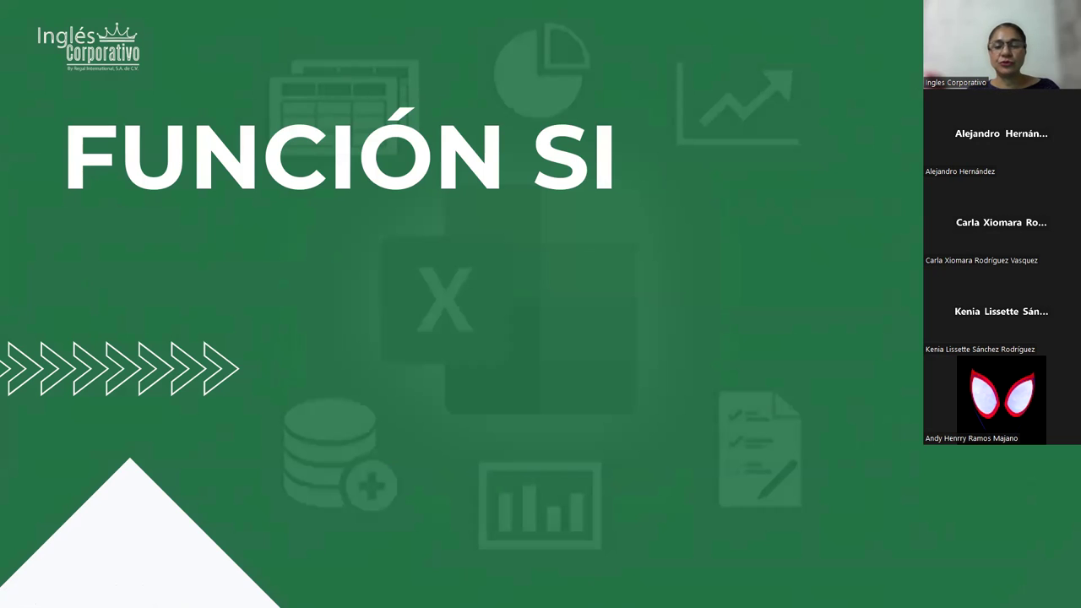
click(656, 426)
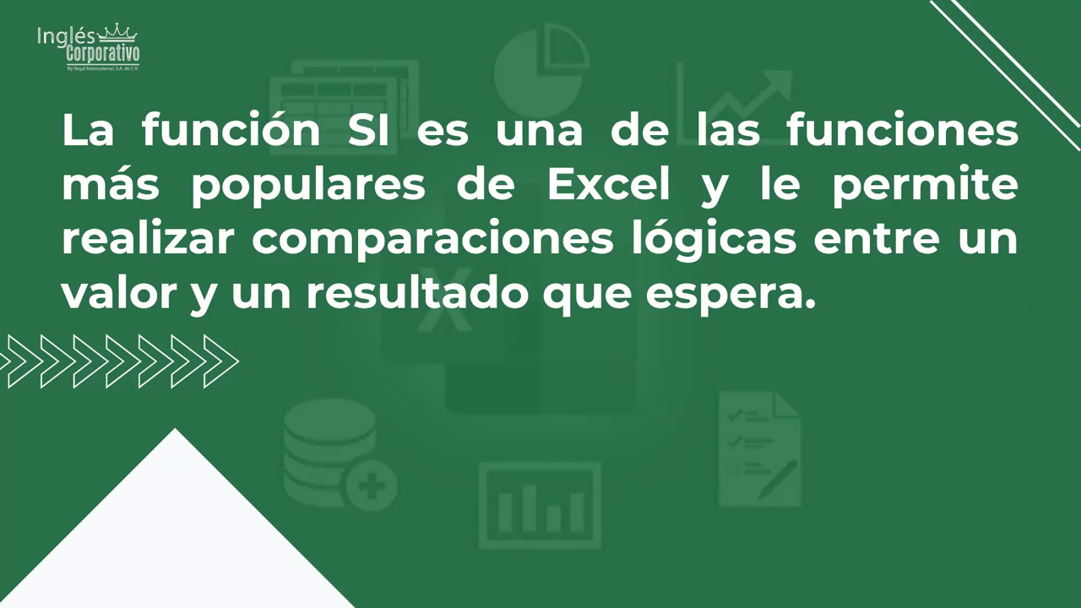
Step: Advance past the 'Por esto' slide to the 'Por ejemplo' slide explaining =SI(C2="Sí";1;2)
click(807, 364)
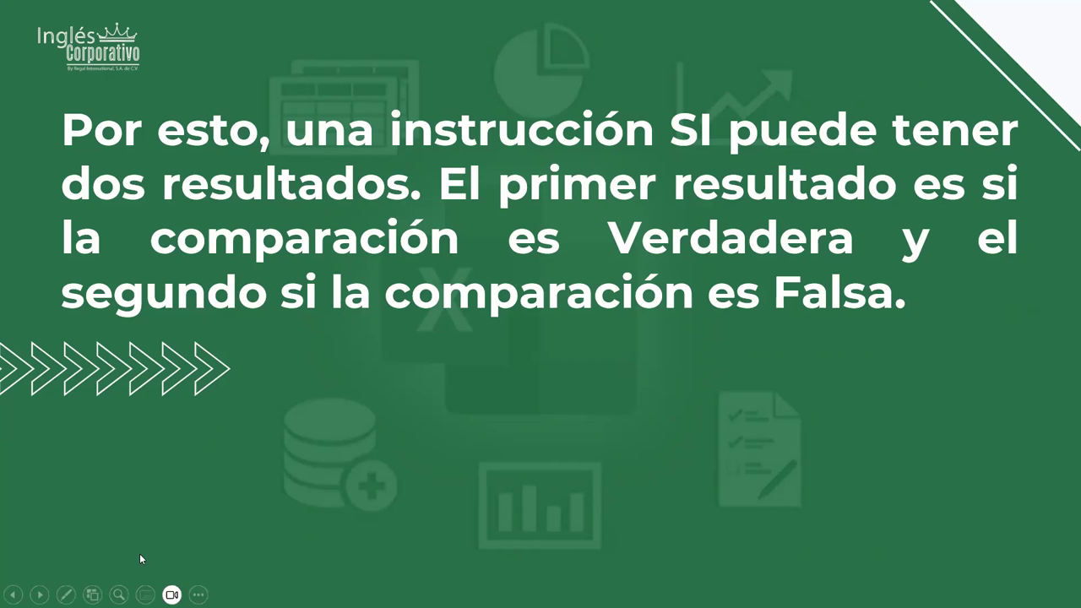
click(765, 373)
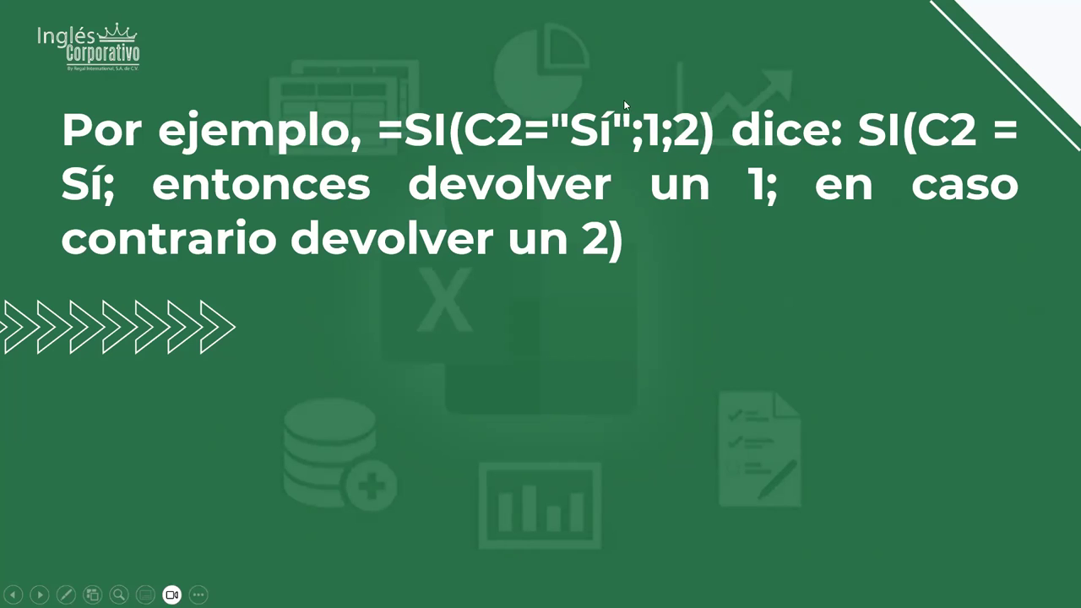
Step: Advance the slideshow to the Ejemplos slide
click(647, 265)
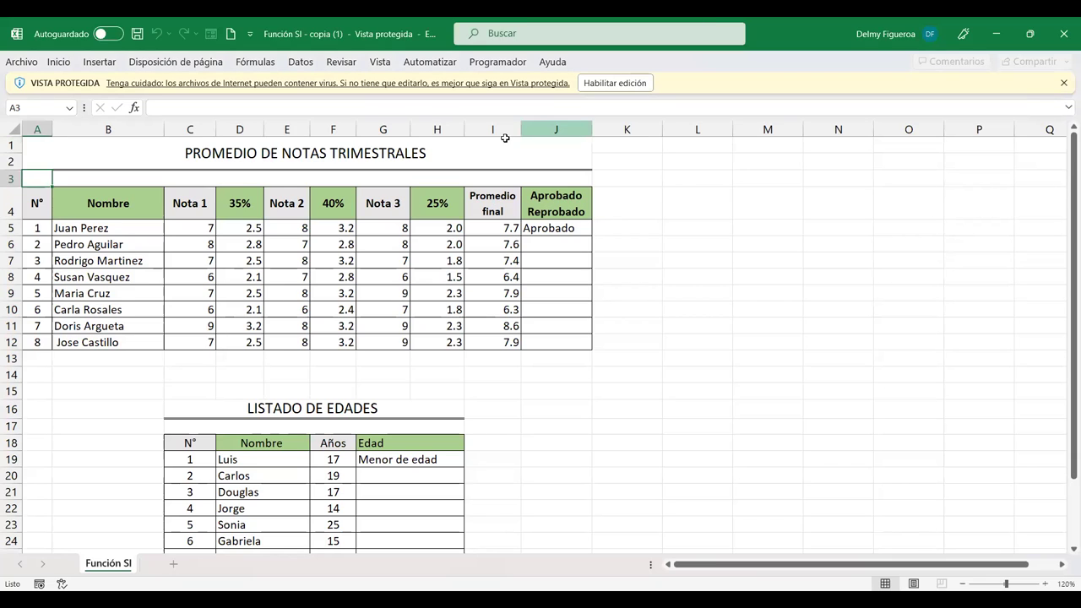
Step: Enable editing and strip the '=' so J5 shows SI(I5>=7.5;"Aprobado";"Reprobado") as text
click(609, 84)
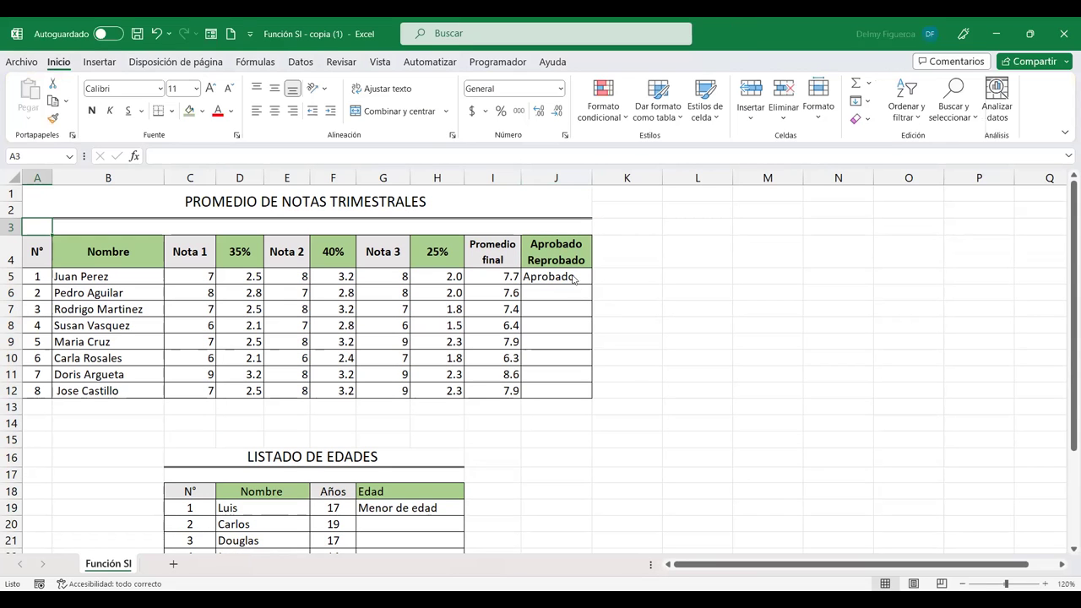
click(577, 276)
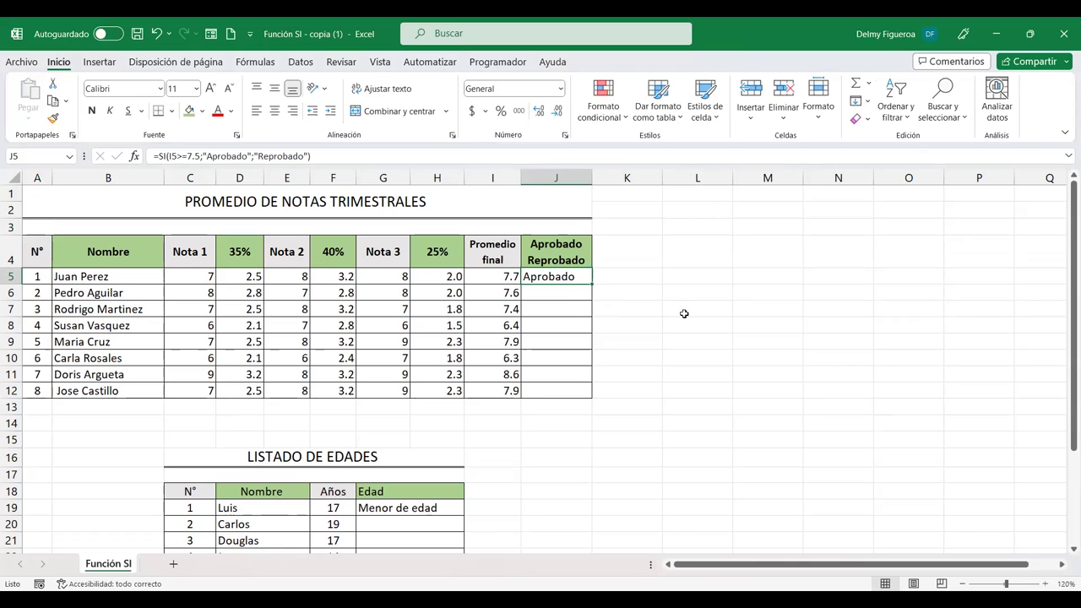
key(F2)
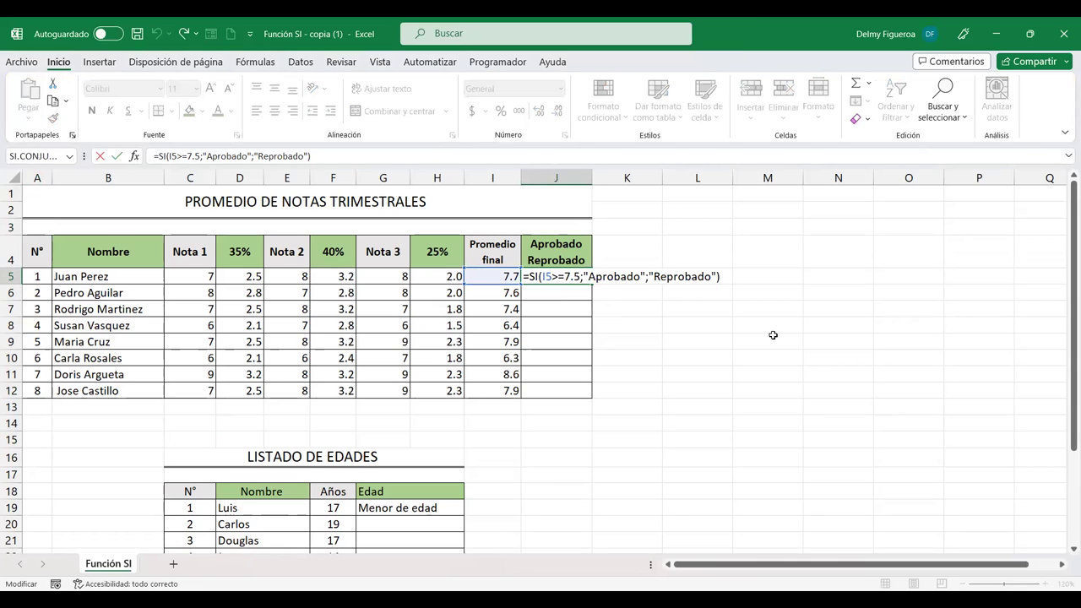
key(Home)
key(Delete)
key(Return)
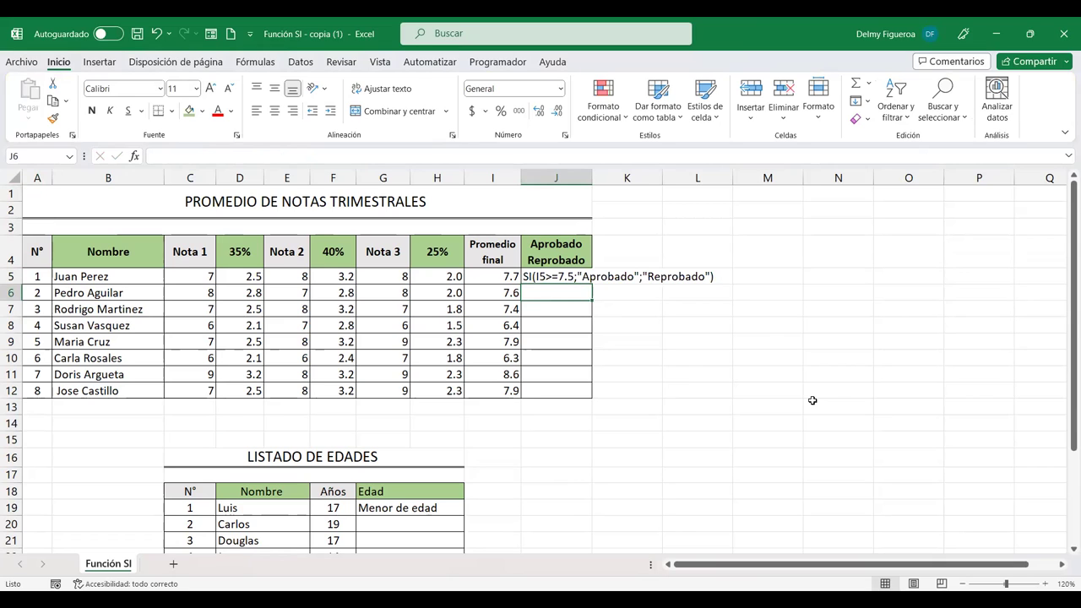
Step: Begin J6's formula with +SI( using the SI autocomplete suggestion
text(+)
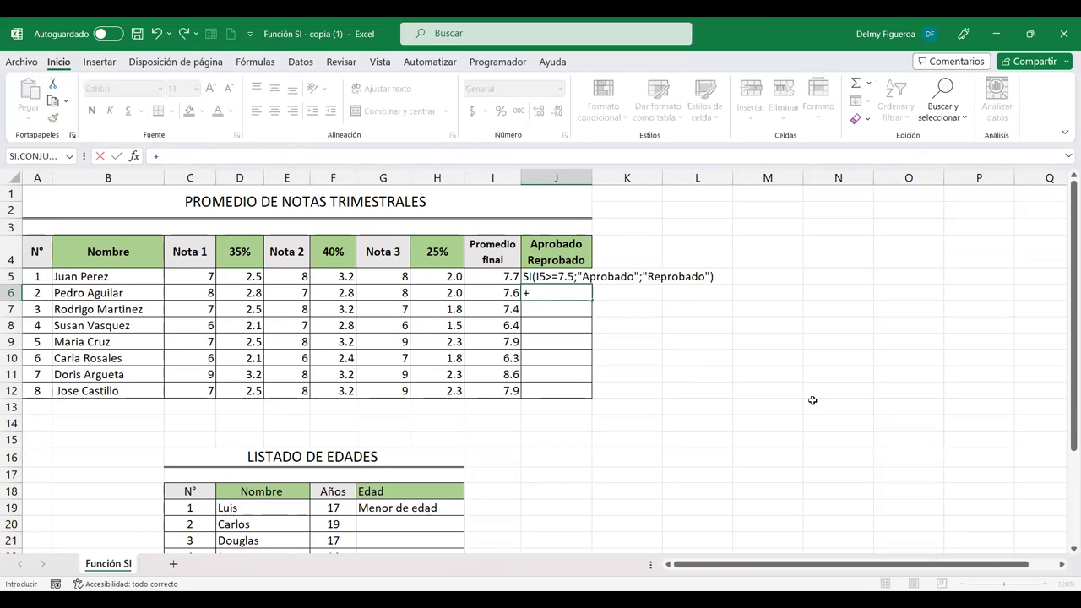
text(si)
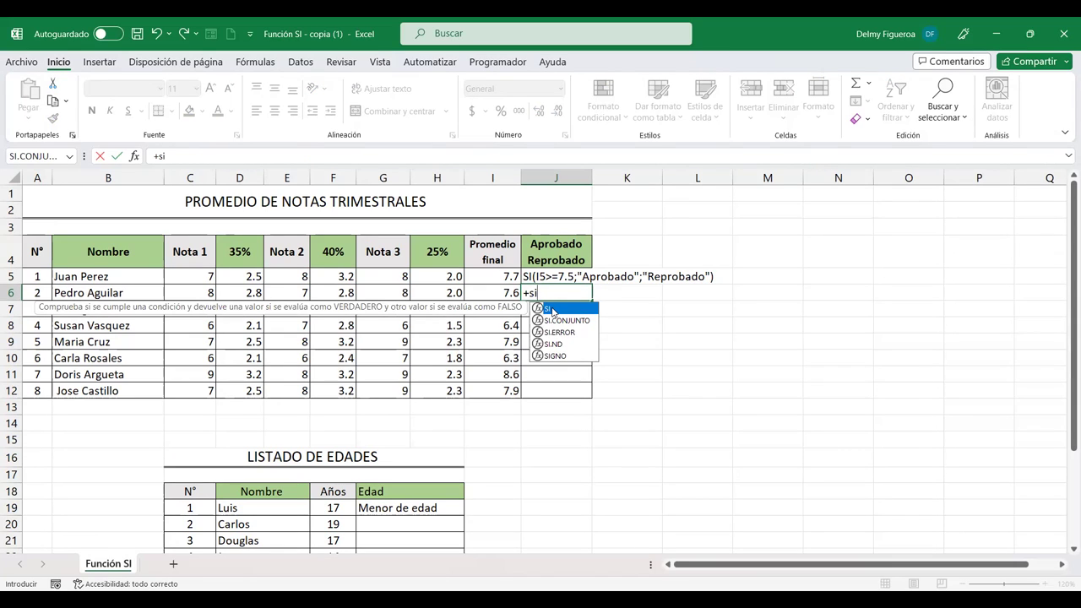
double_click(553, 309)
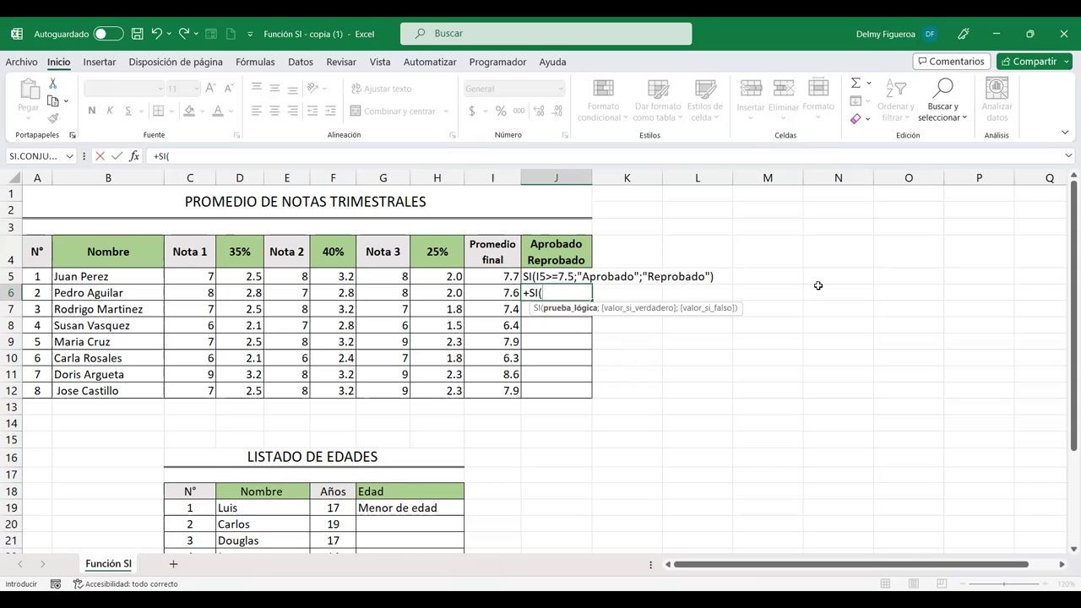
Step: Complete J6 as +SI(I6>=7.5;"Aprobado";"Reprobado") using I6's final average
click(497, 292)
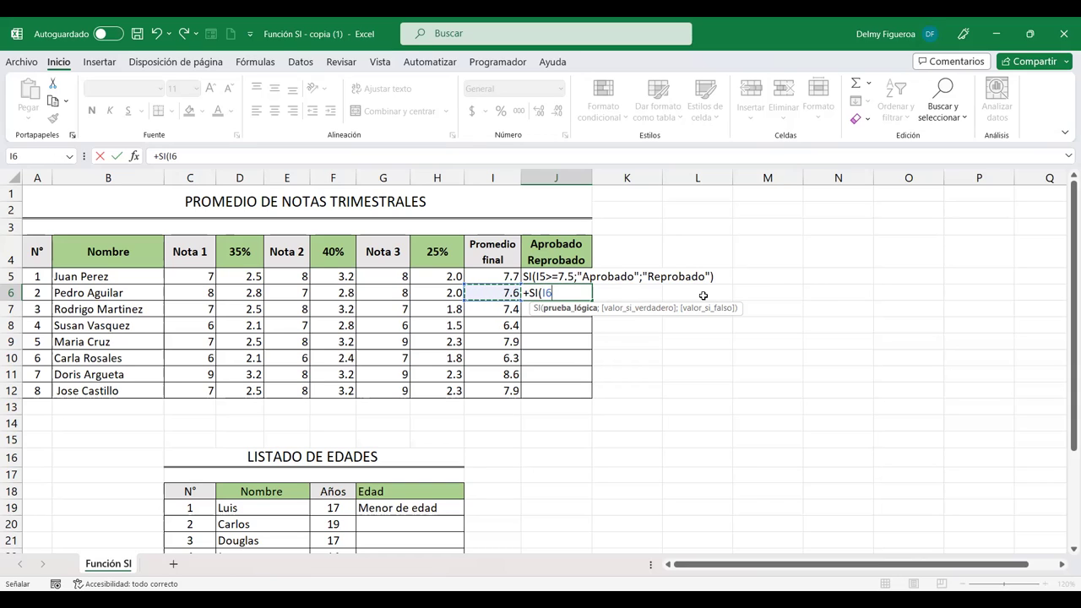
text(>=)
text(7.5)
text(;)
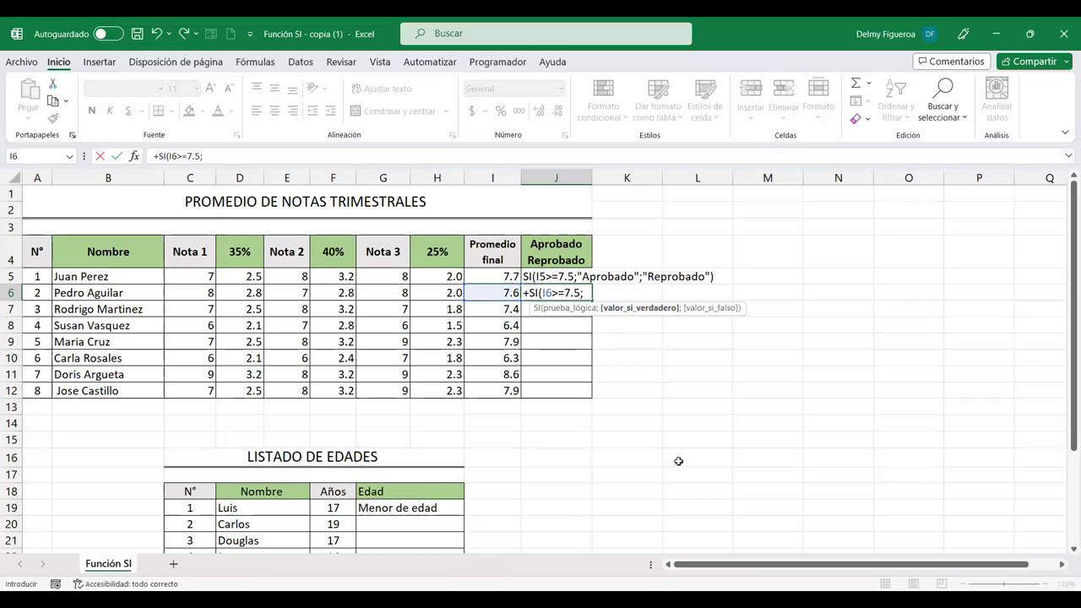
text(")
text(Aprobado)
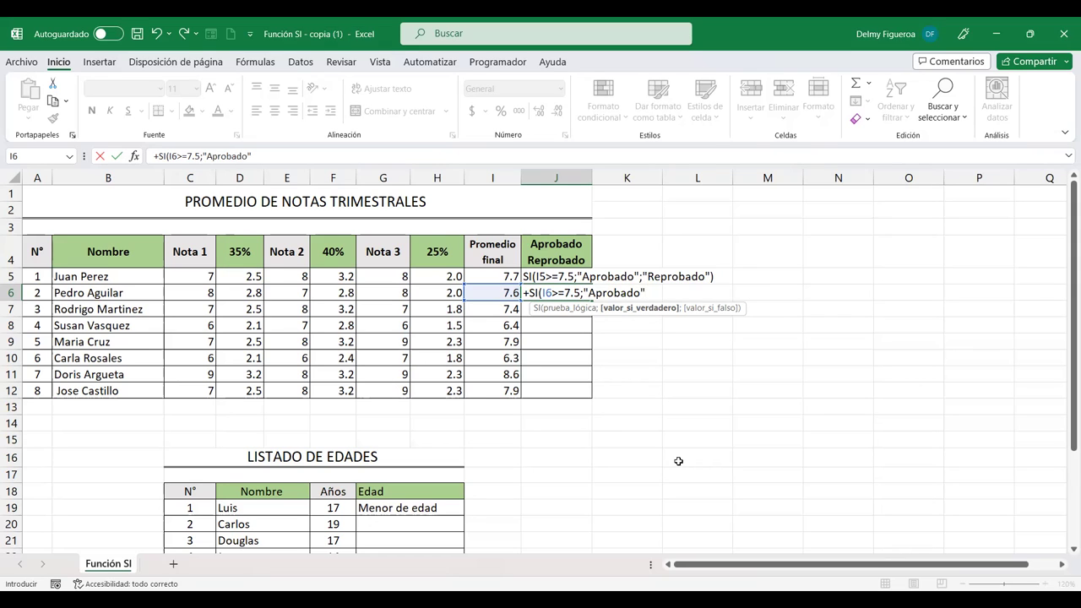
text(;"Reprobado)
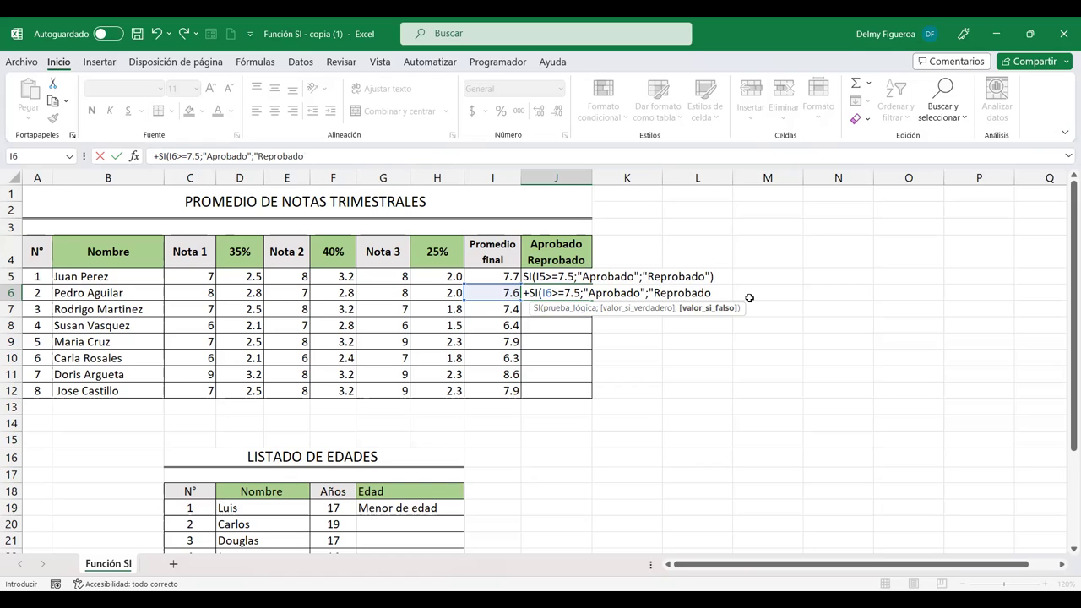
text(")
text())
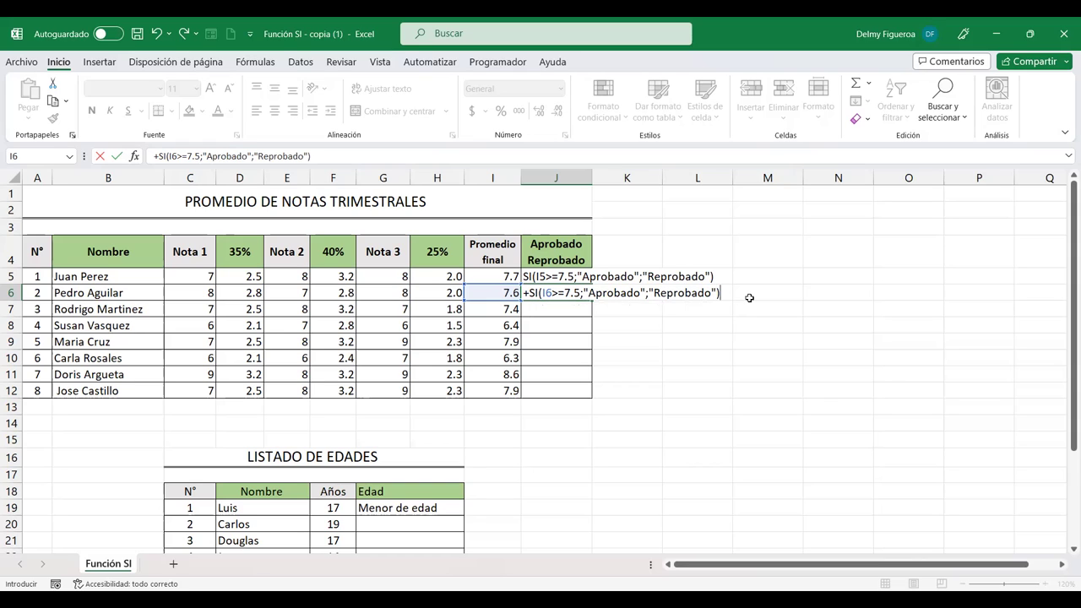
key(Return)
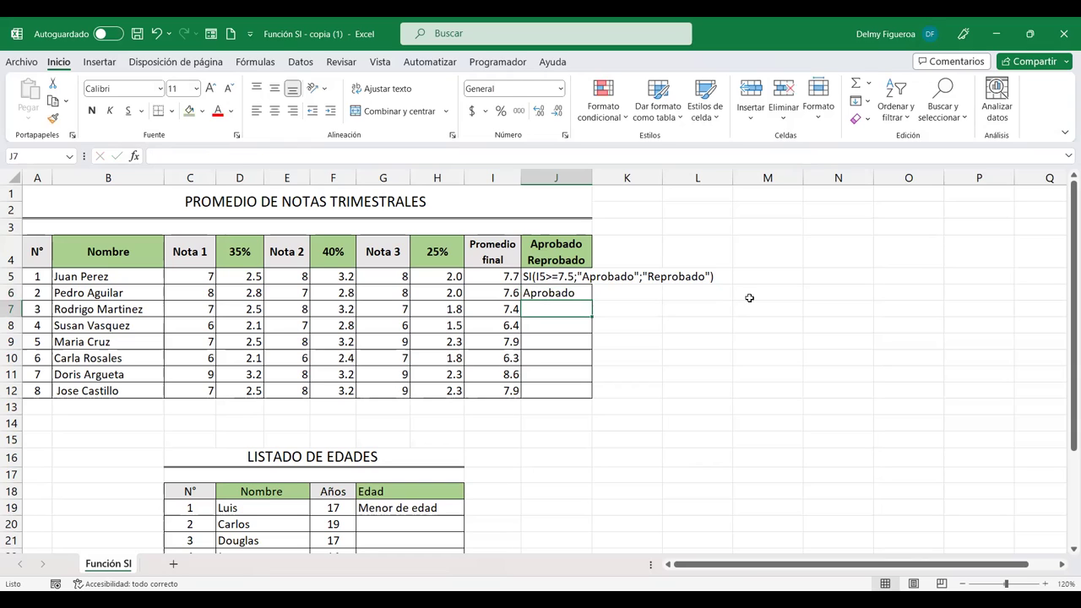
Step: Copy J6's SI formula down to J12, then scroll to the ages table and select G19
click(582, 293)
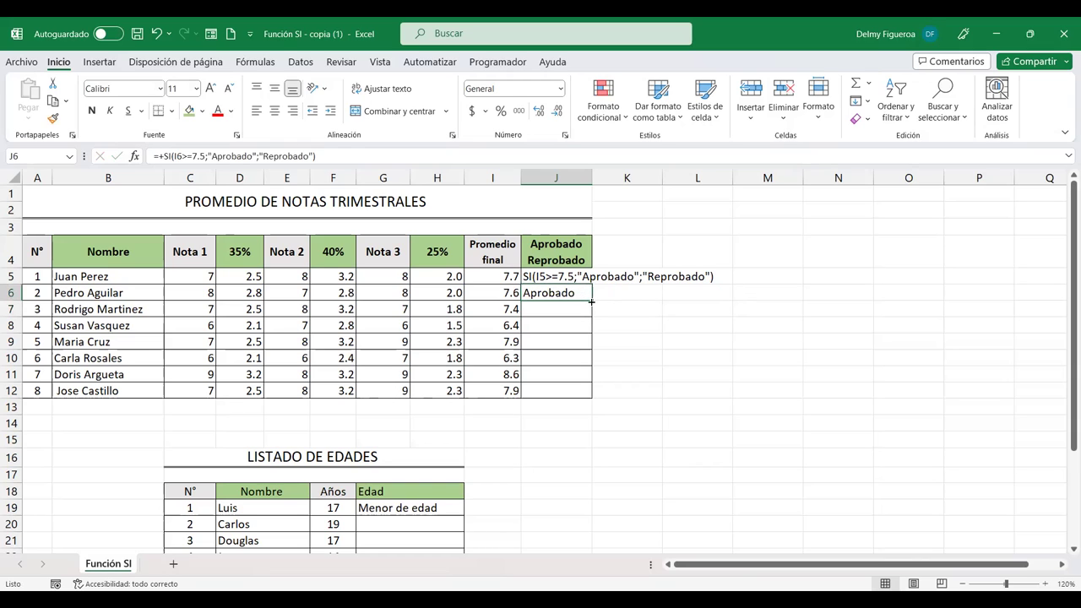
drag(591, 302, 592, 397)
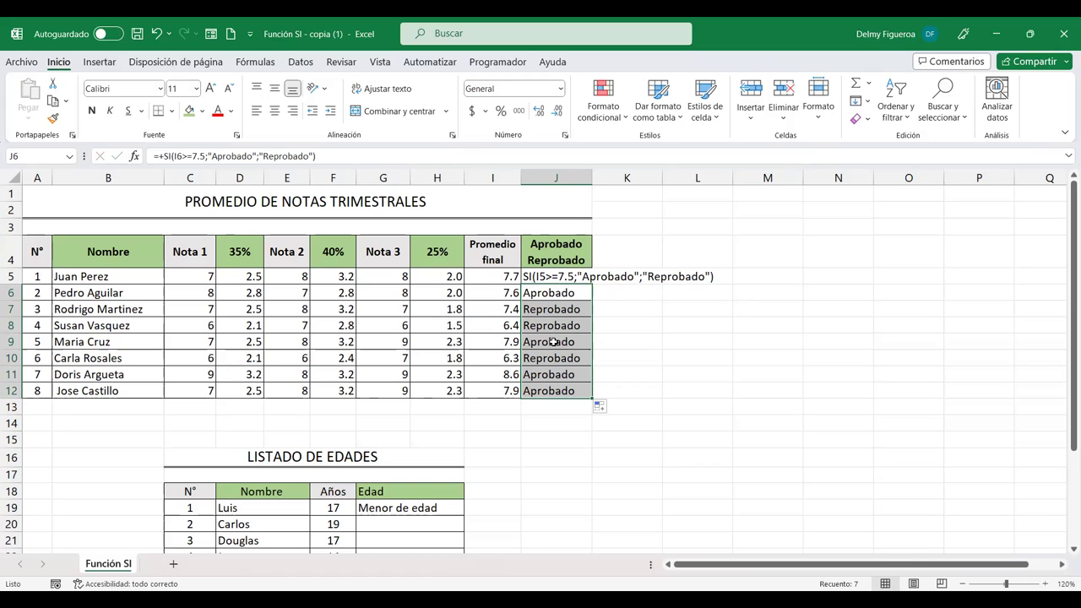
click(552, 342)
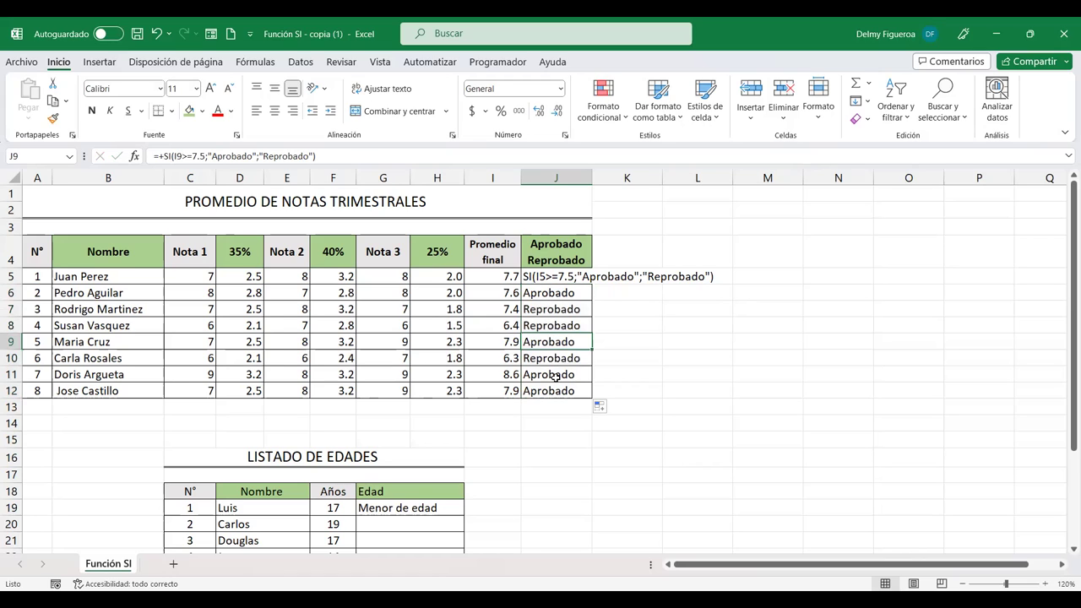
click(558, 361)
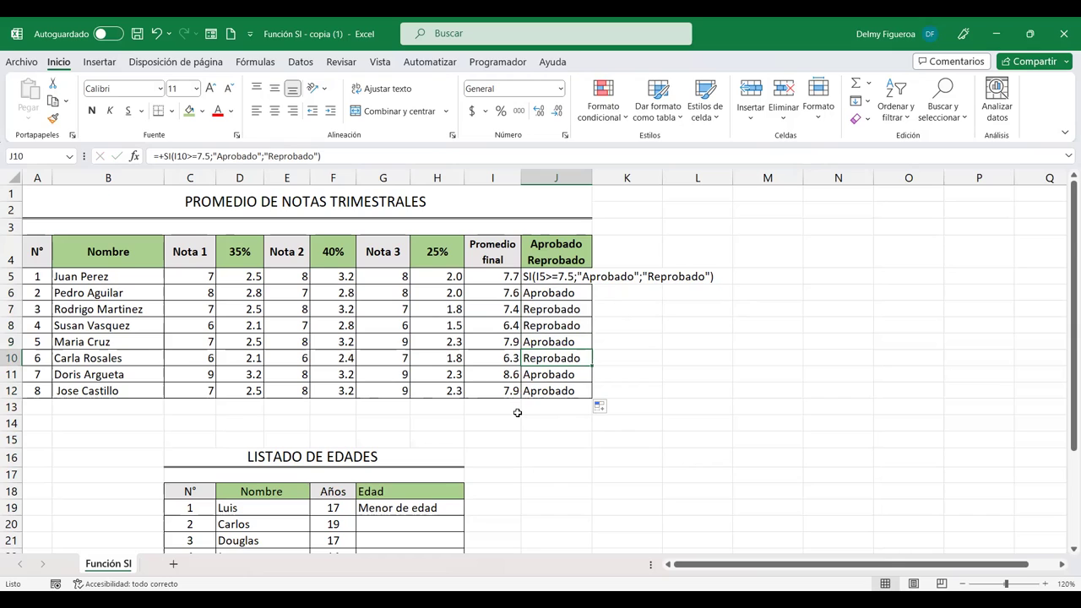
scroll(517, 413, down, 2)
click(409, 406)
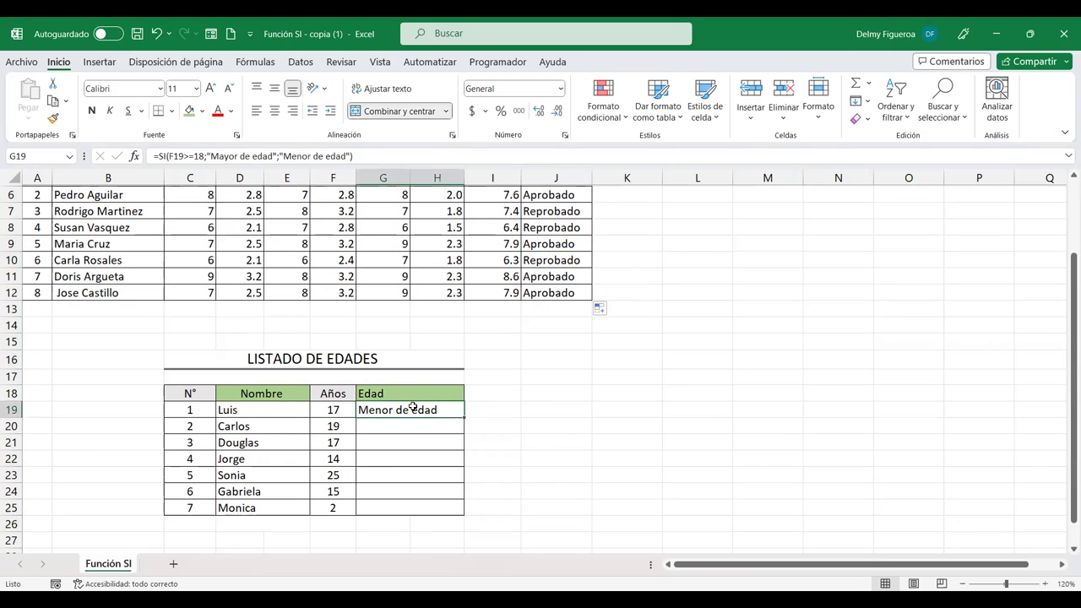
Step: Turn G19's age formula into plain text by removing its equals sign
double_click(412, 406)
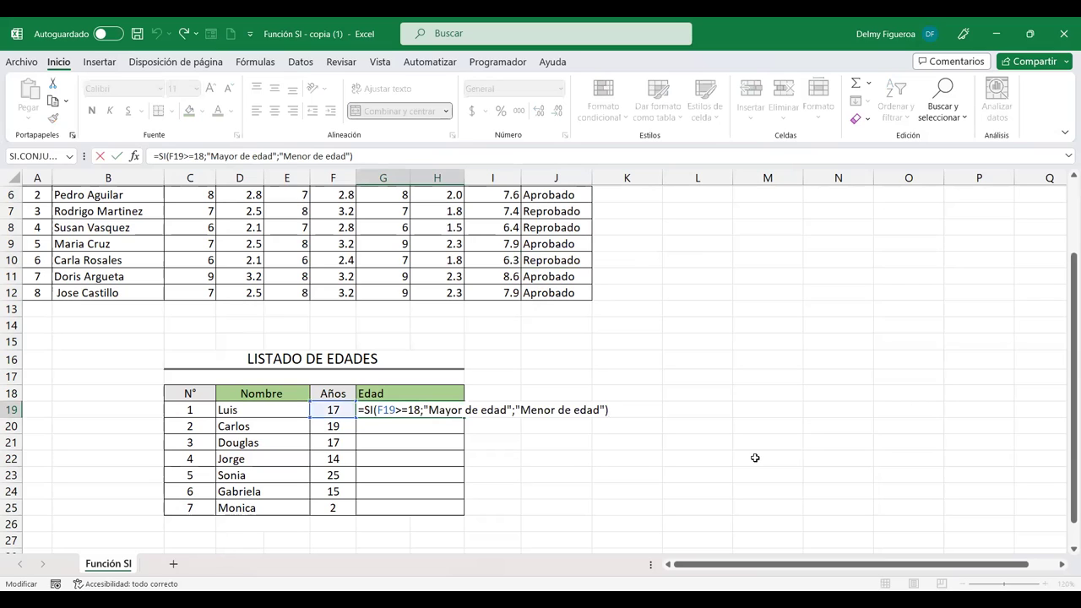
key(BackSpace)
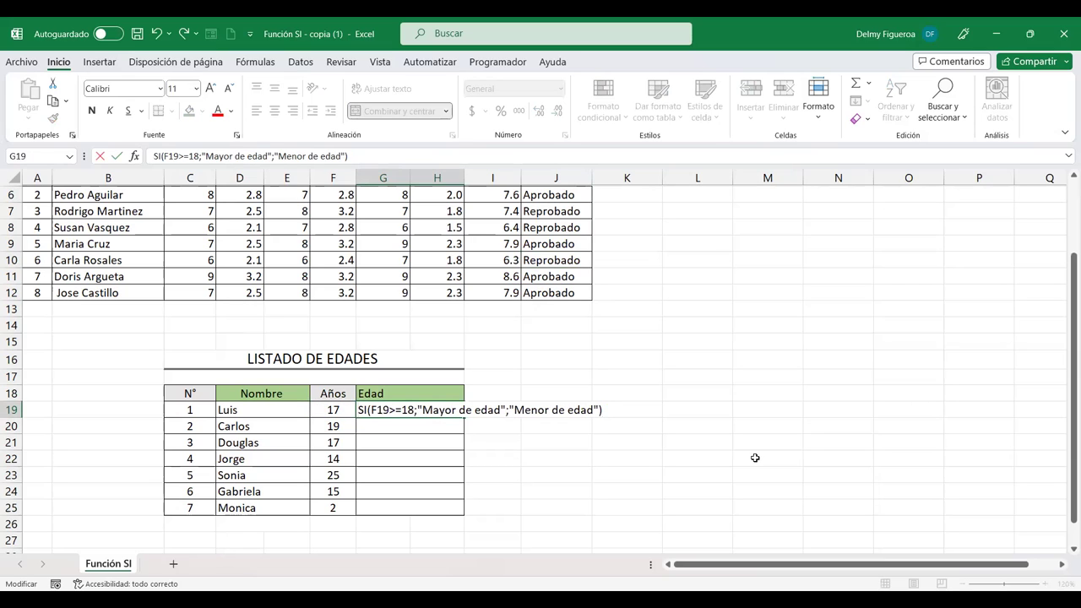
key(Return)
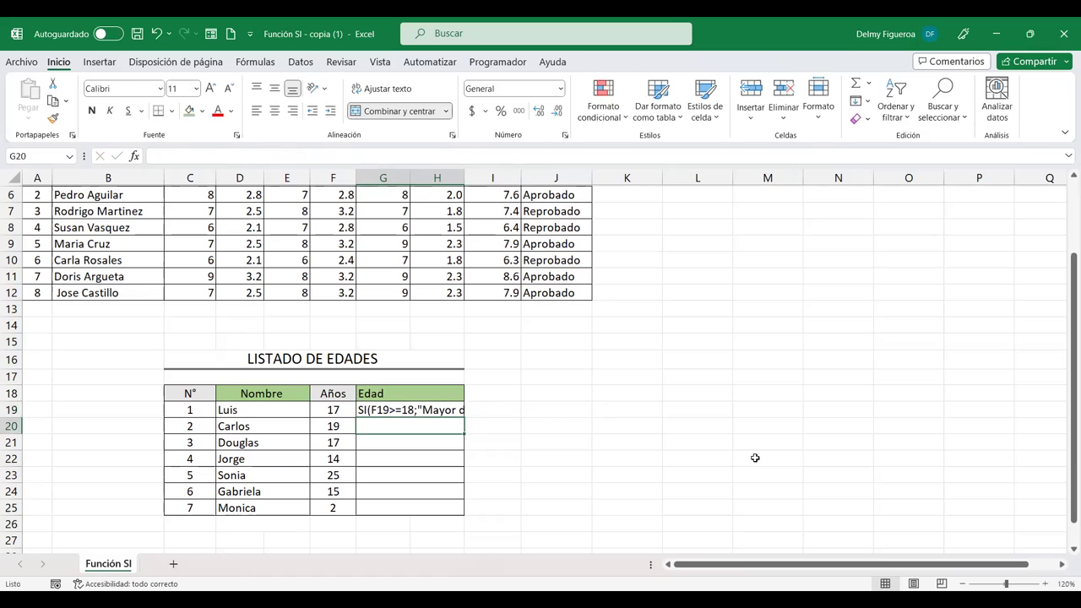
Step: In G20, enter an SI formula testing F20's age against 18, returning Mayor de edad or Menor de edad
text(+)
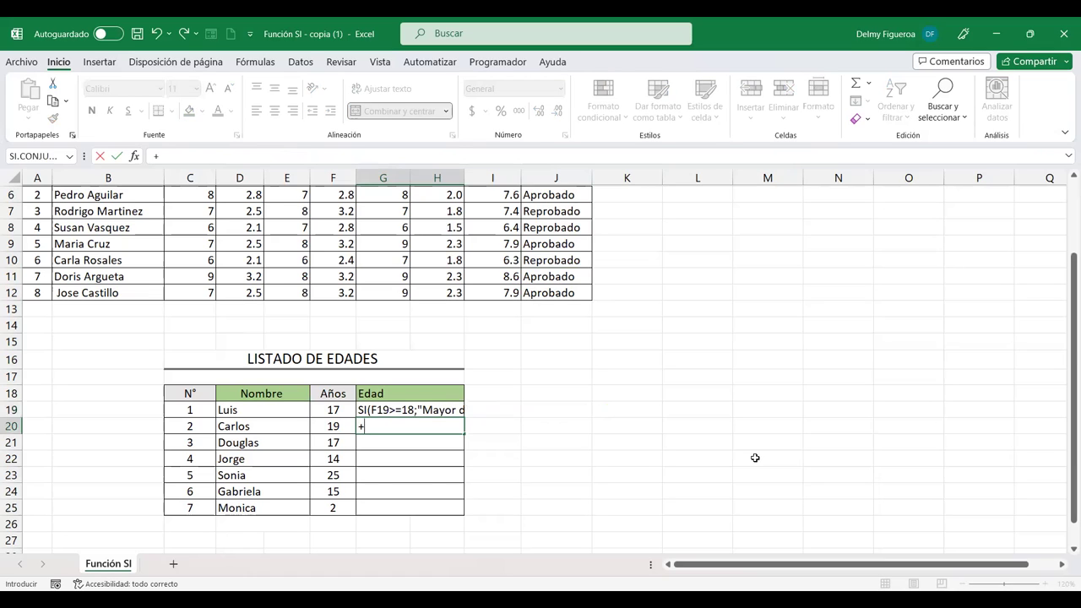
text(si)
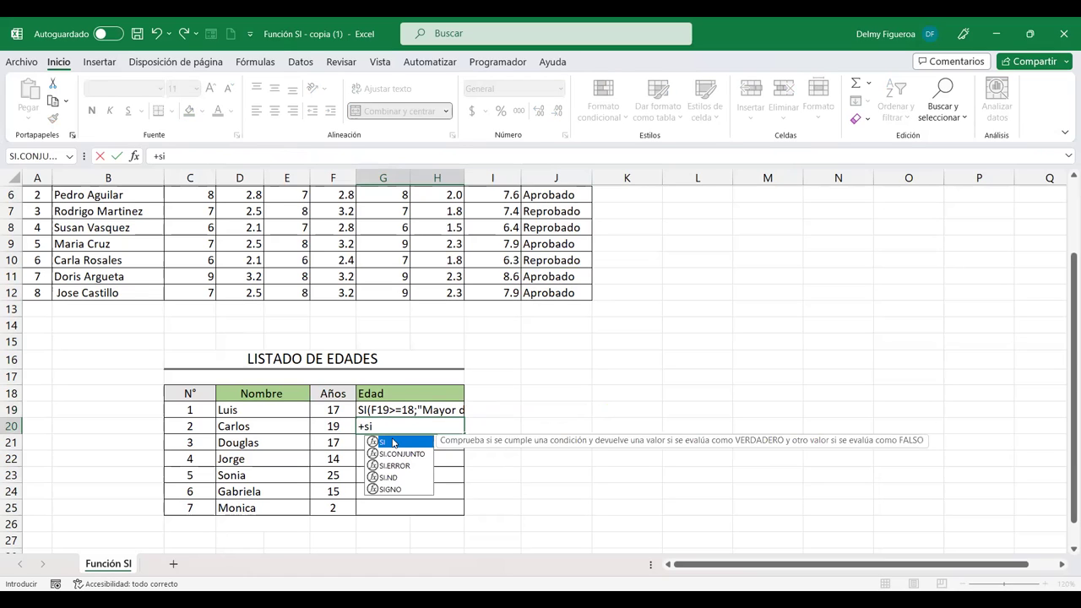
double_click(393, 442)
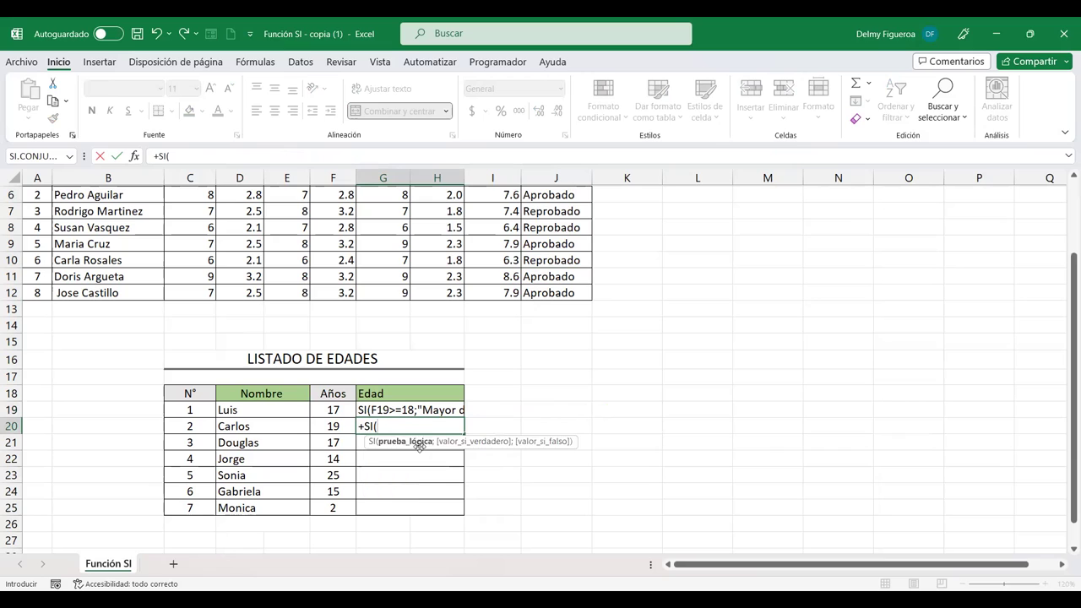
click(330, 426)
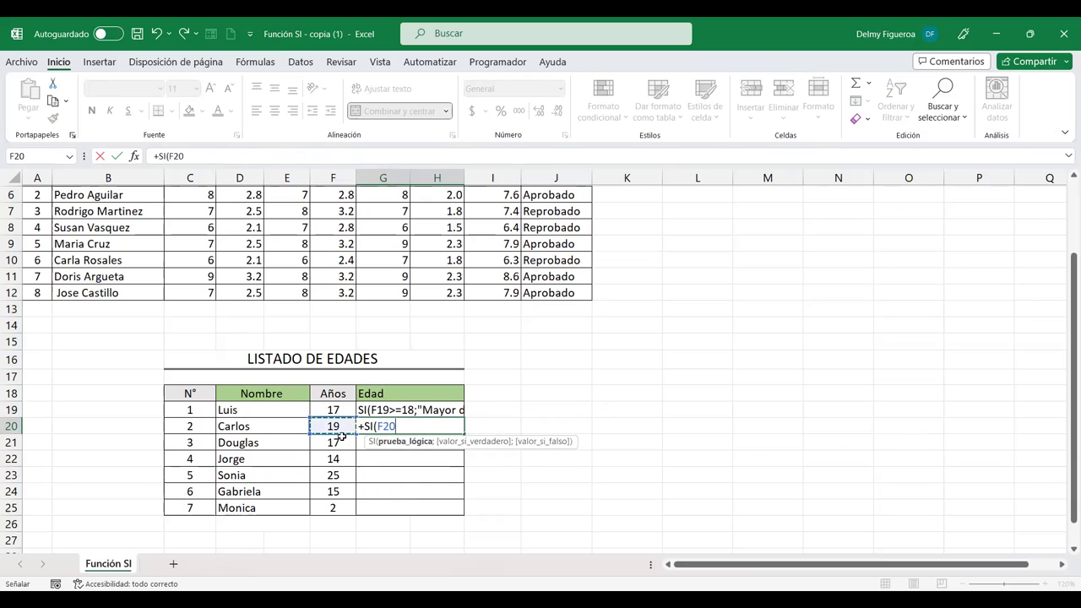
text(>)
text(18;)
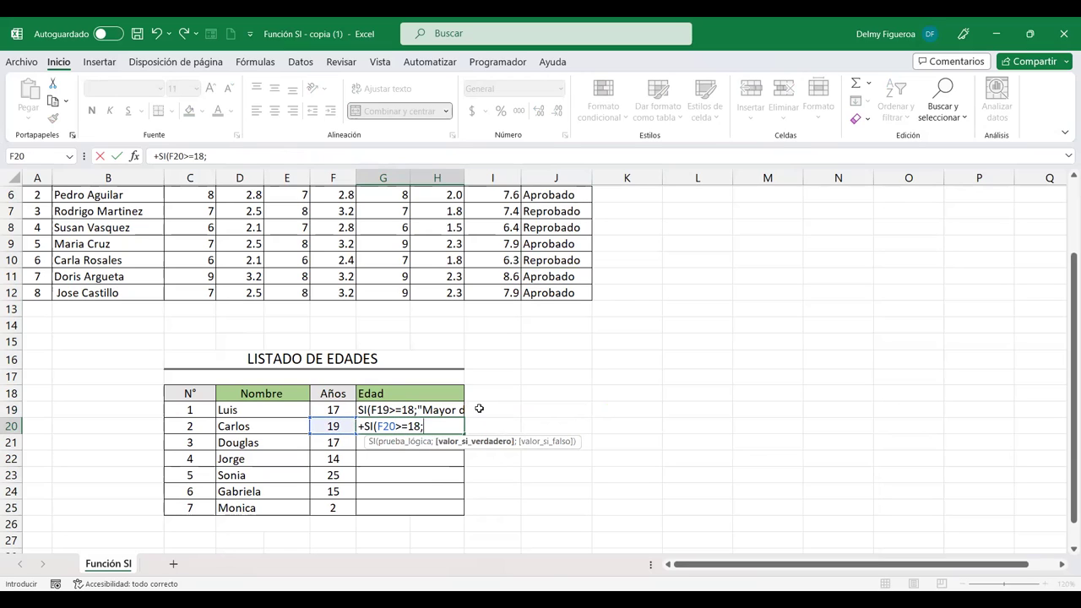
text("Mayor de edad";")
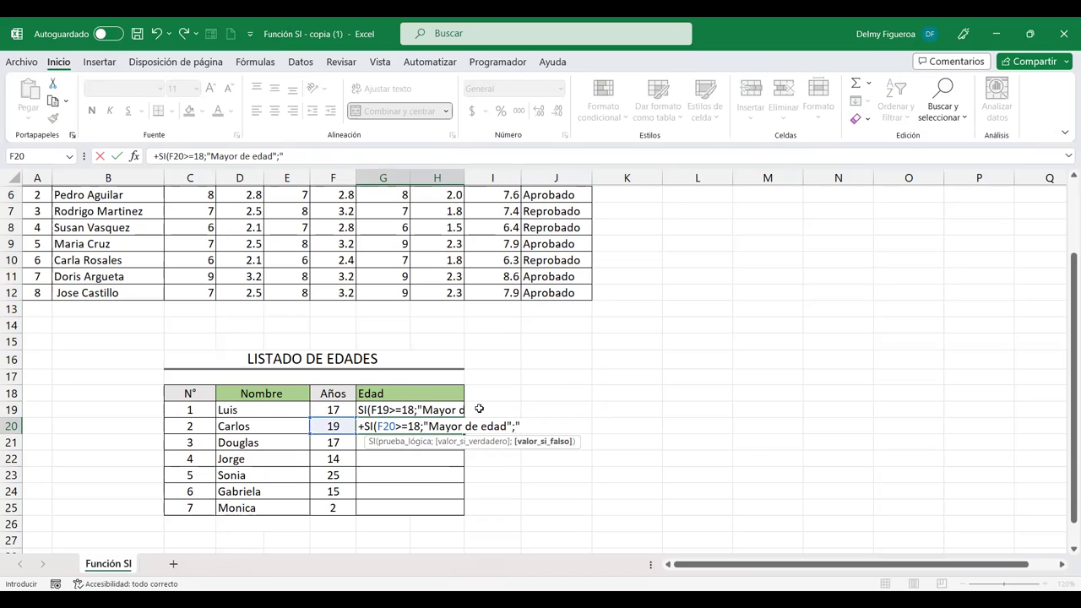
text(Menor de e)
text(dad")
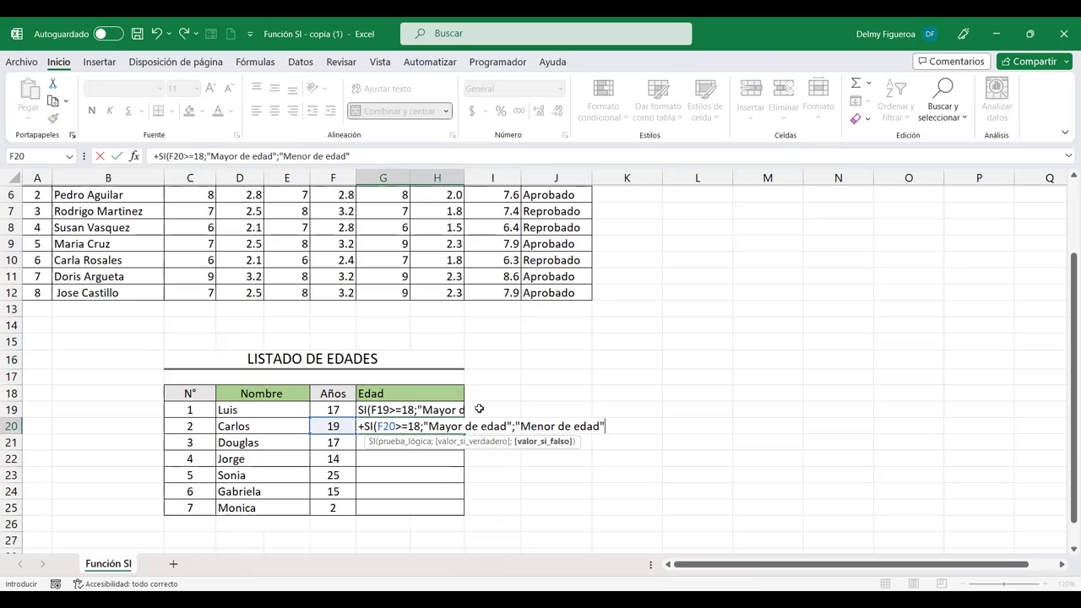
text())
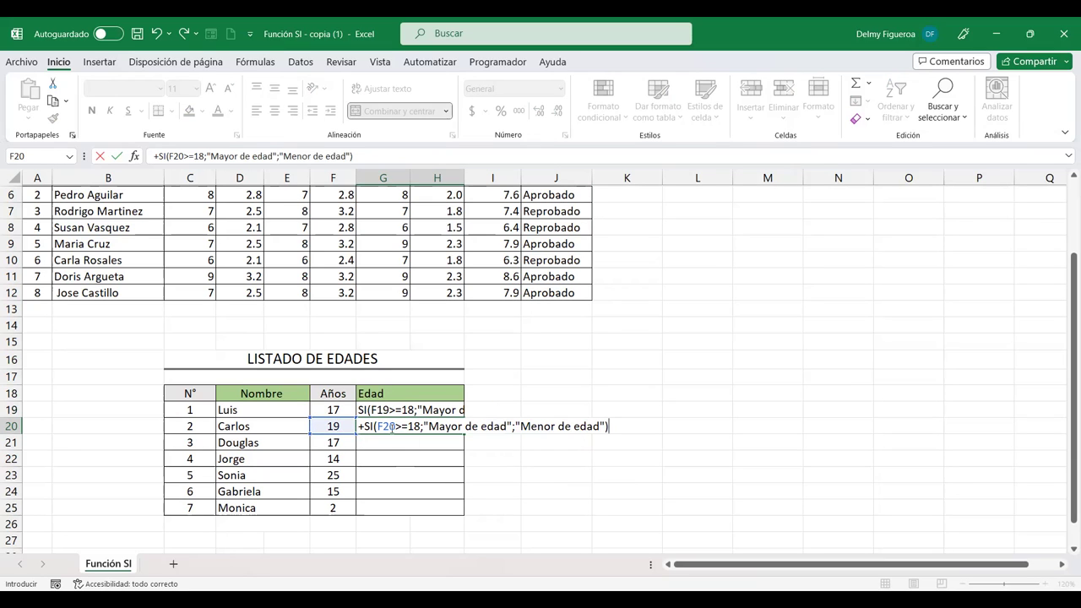
click(453, 428)
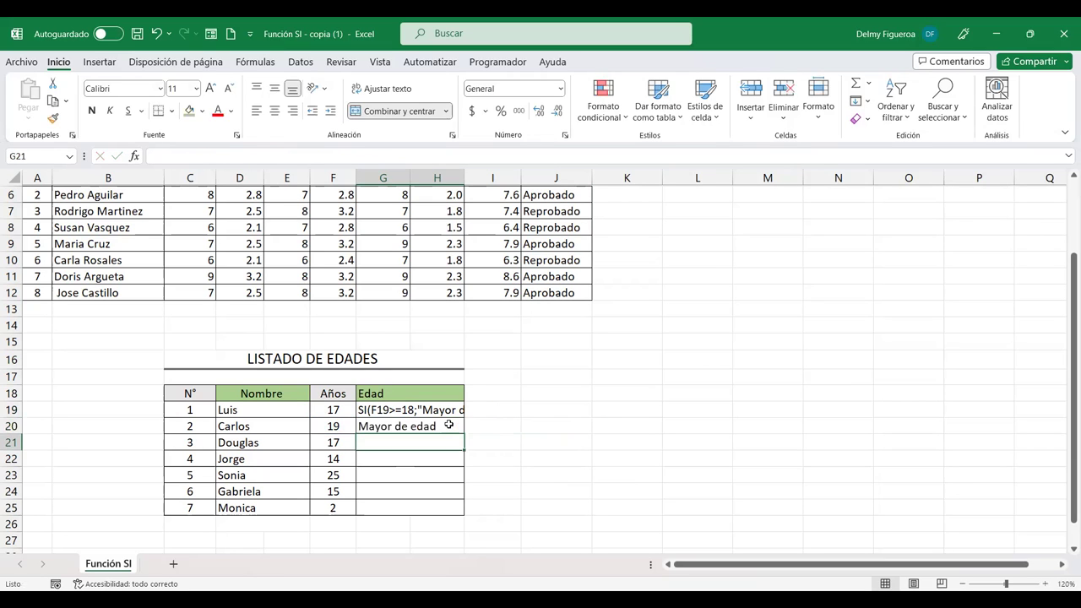
Step: Fill the age formula down to G25 and restore G19's leading '=' so it calculates
drag(464, 433, 464, 515)
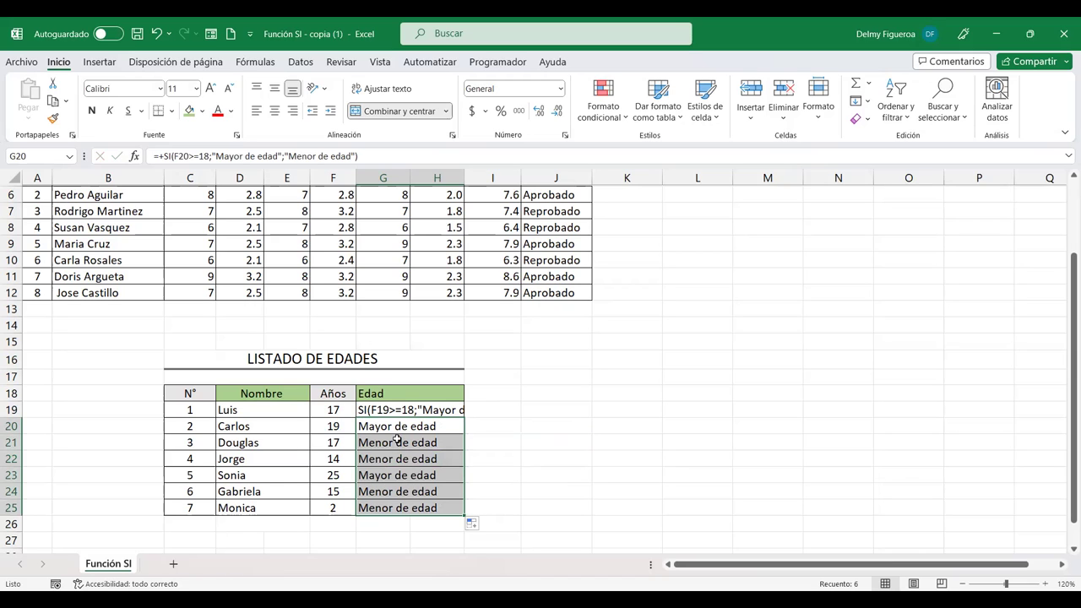
click(403, 406)
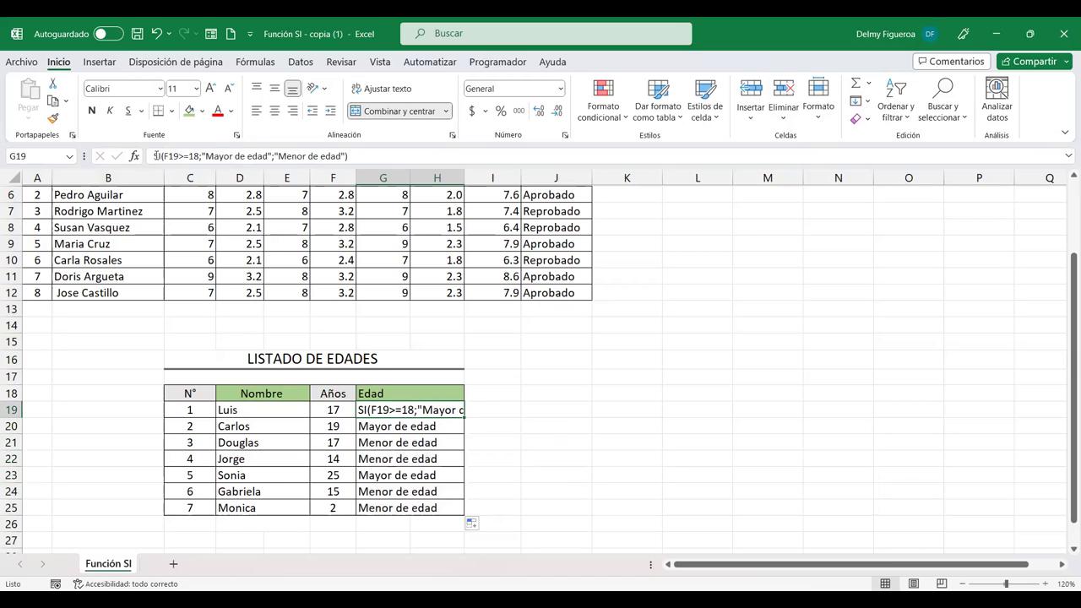
click(156, 155)
text(=)
key(Return)
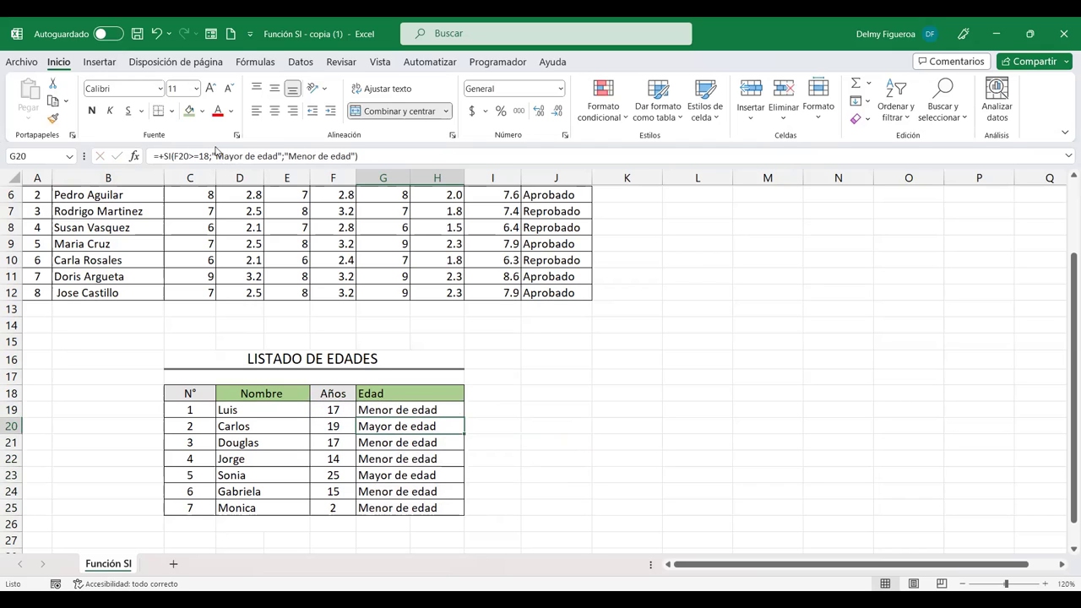
scroll(699, 302, up, 2)
Step: Put '+' before J5's SI(I5>=7.5;"Aprobado";"Reprobado") text so it calculates Aprobado again
click(540, 276)
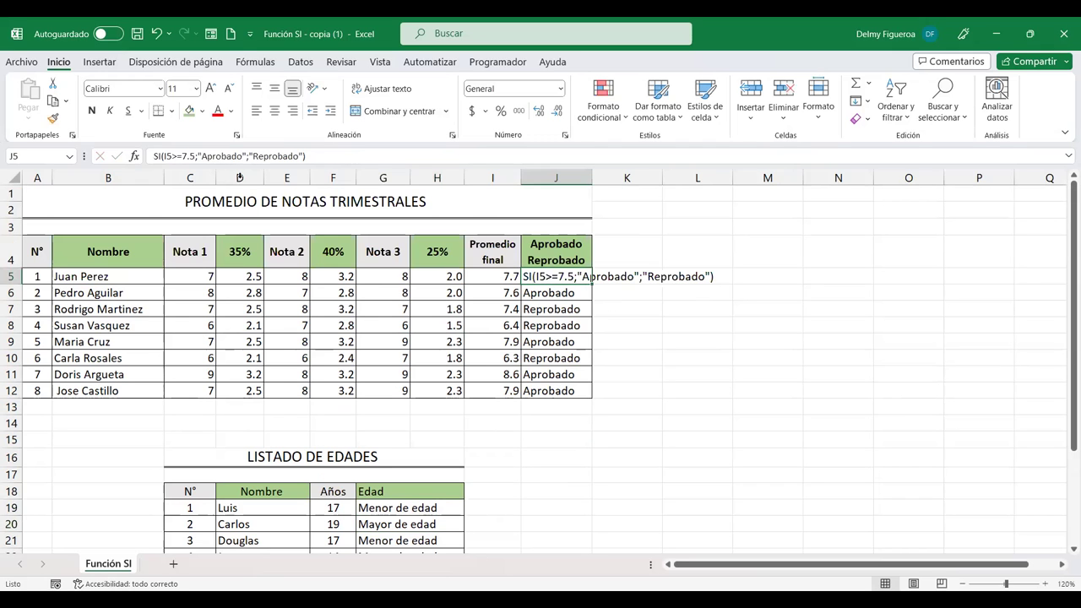
click(157, 155)
text(+)
key(Return)
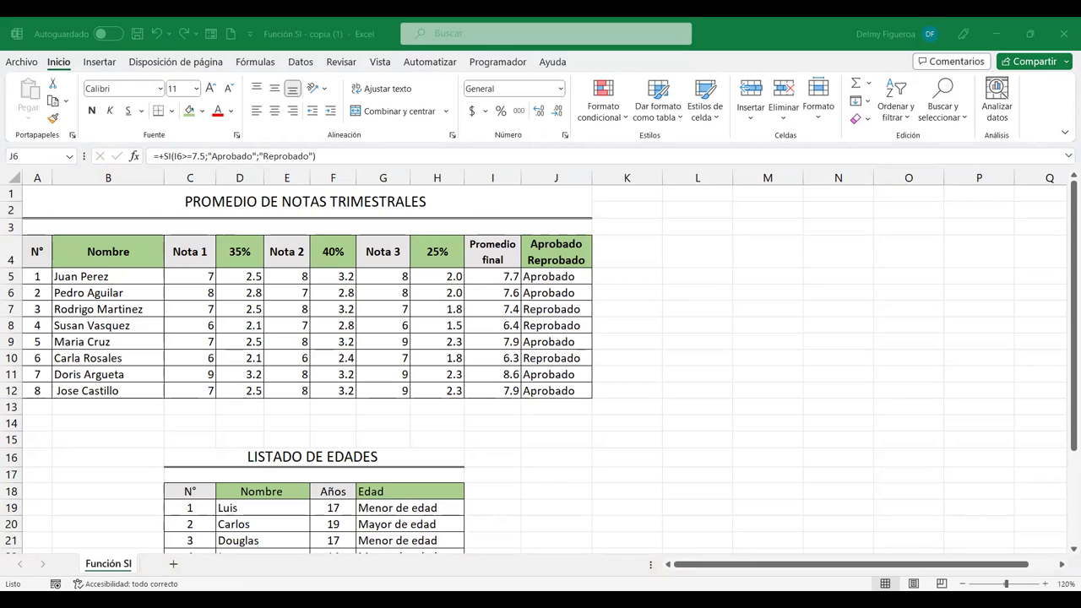
key(alt+Tab)
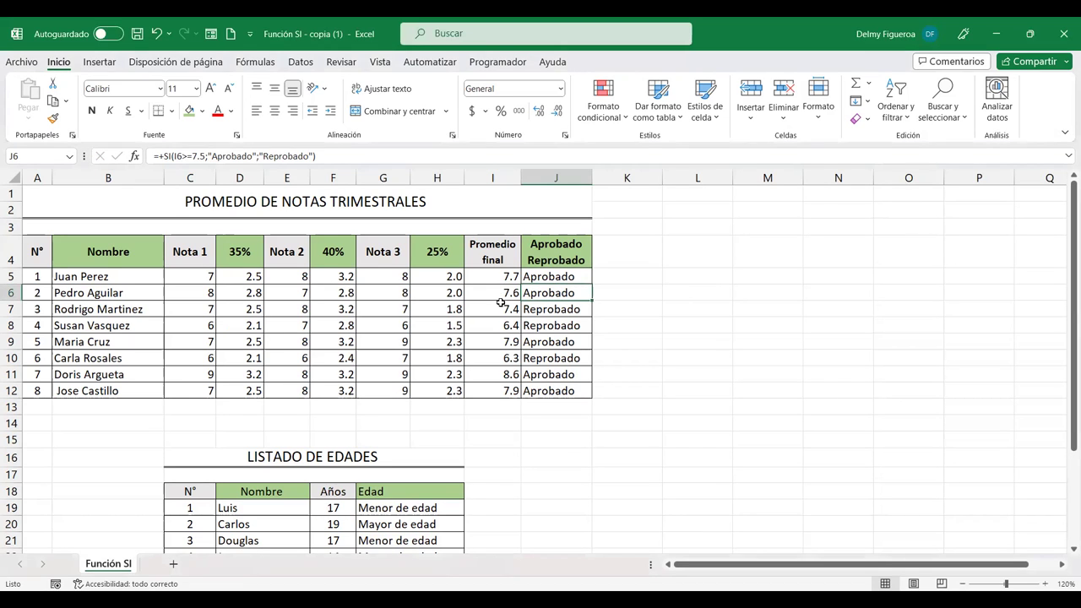
click(632, 247)
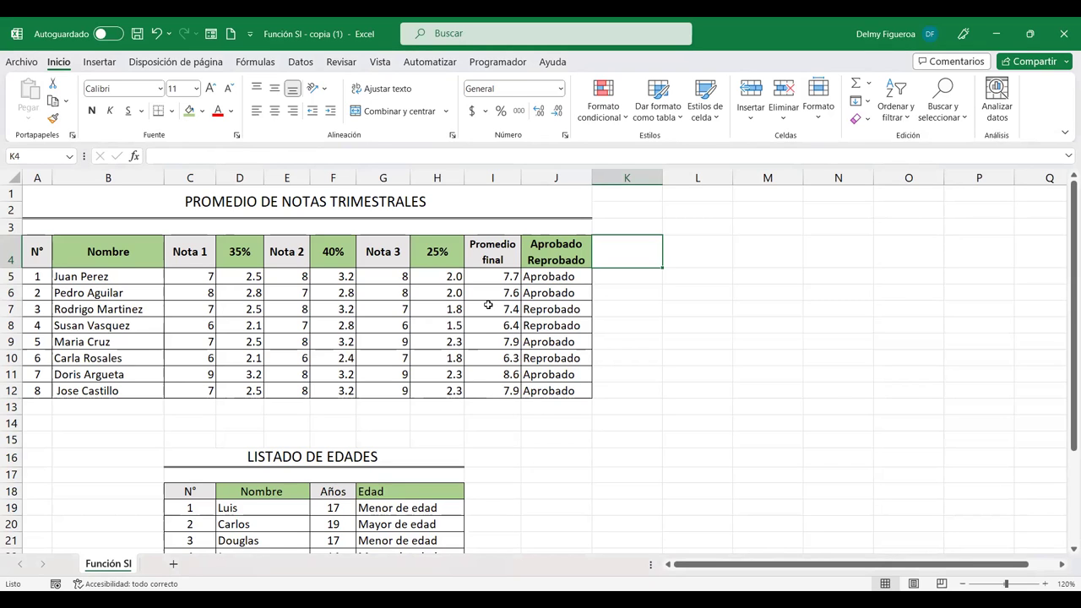
Step: Type the Puntos extras header in K4 and copy I4's header formatting onto it
text(Puntos extras)
key(Return)
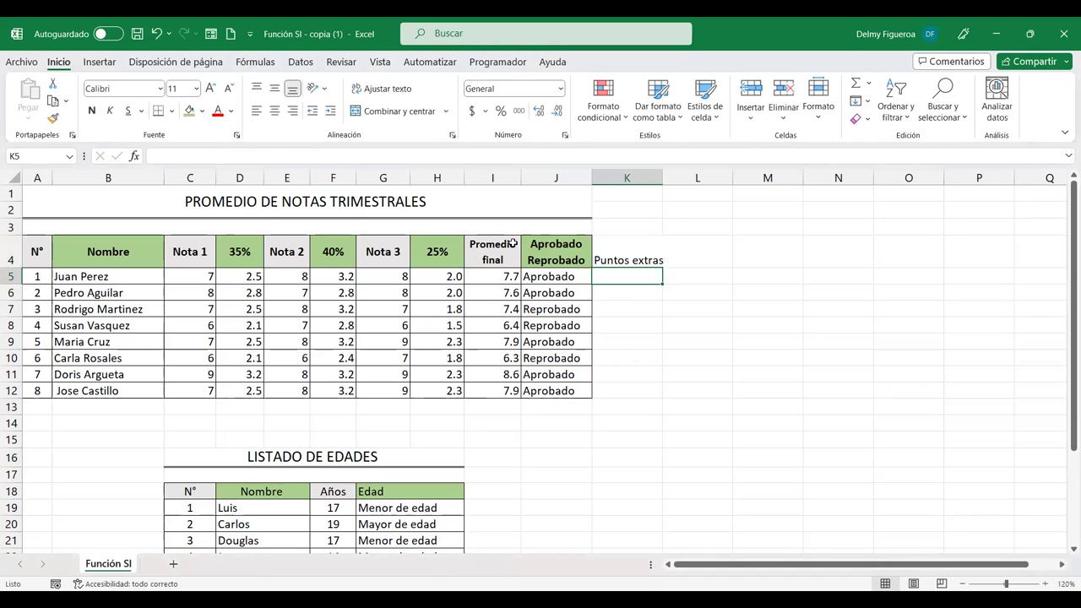
click(512, 243)
click(54, 123)
click(625, 258)
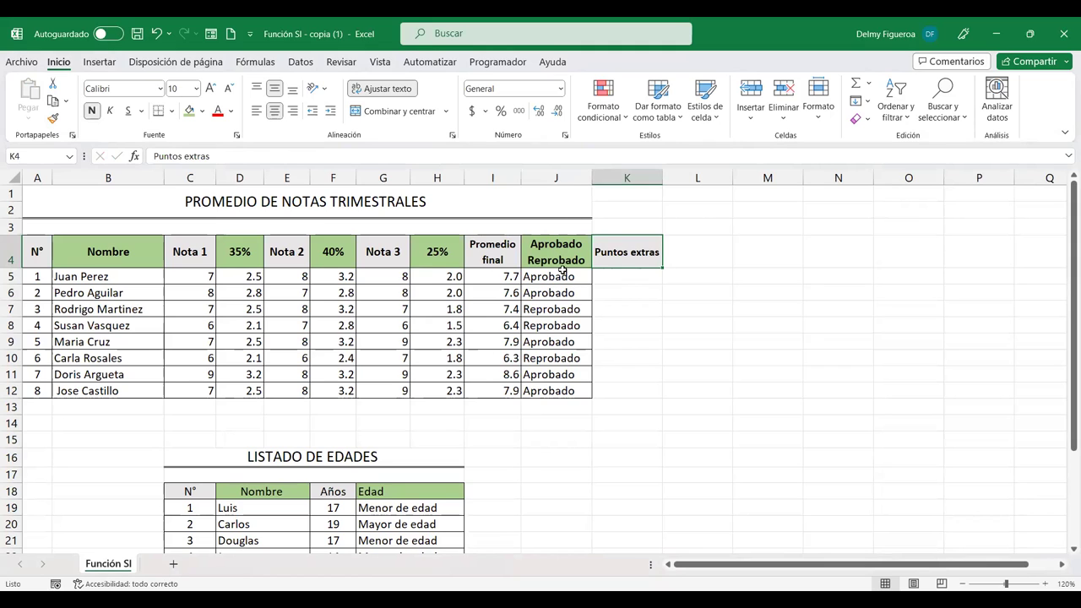
Step: Give K5:K12 all borders, then review J5's formula and select K5
click(629, 276)
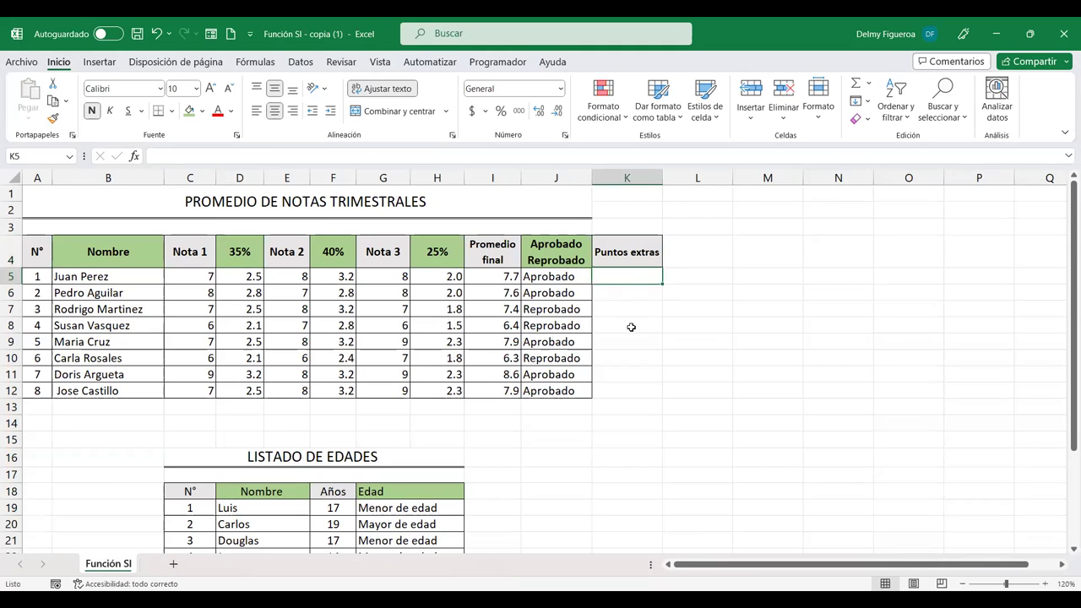
shift+click(631, 391)
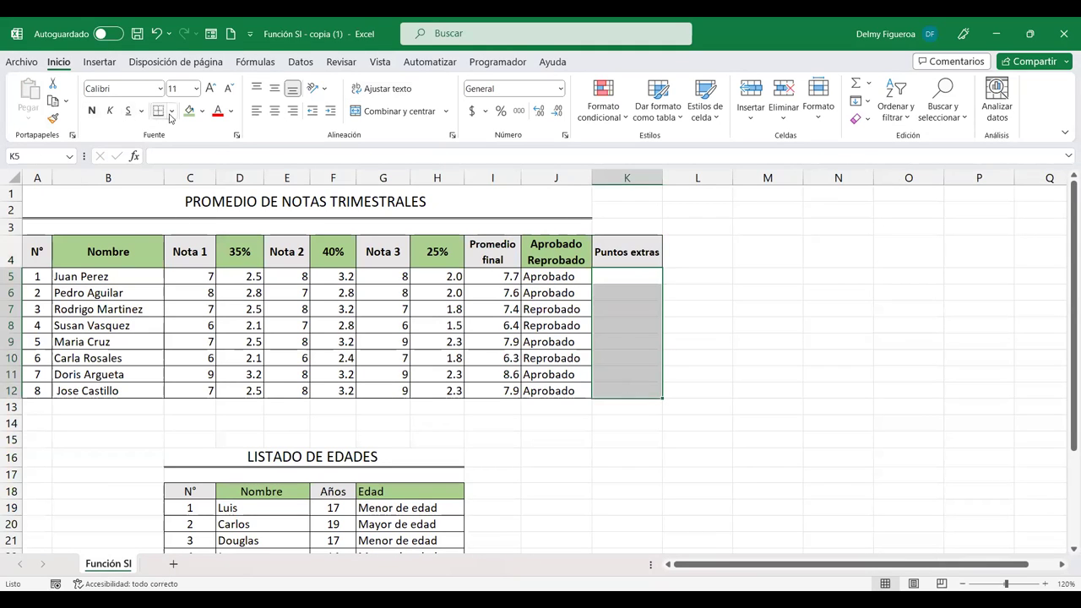
click(601, 278)
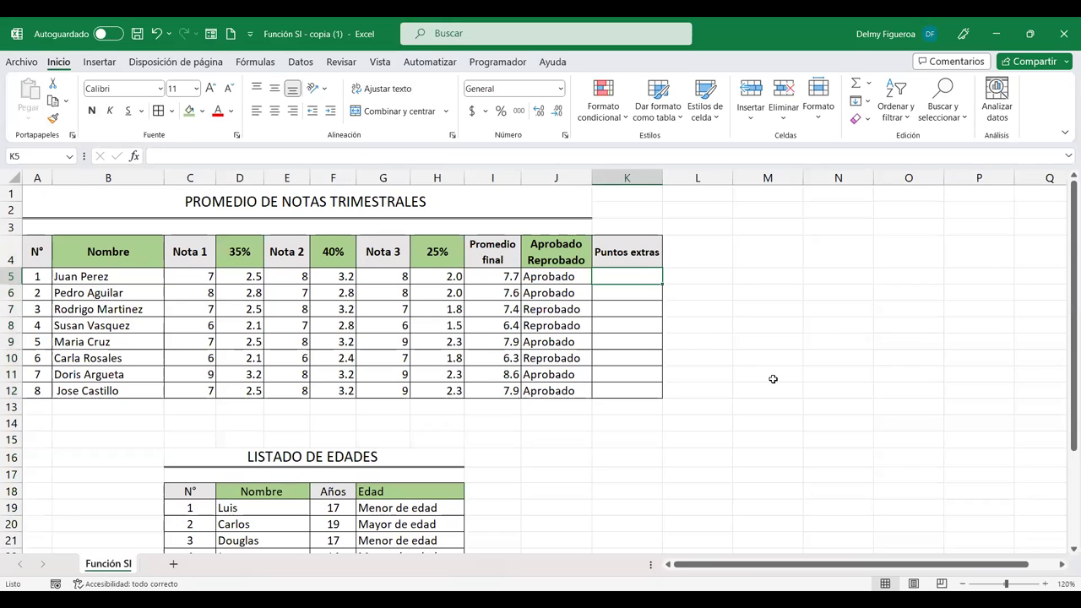
click(570, 278)
double_click(571, 277)
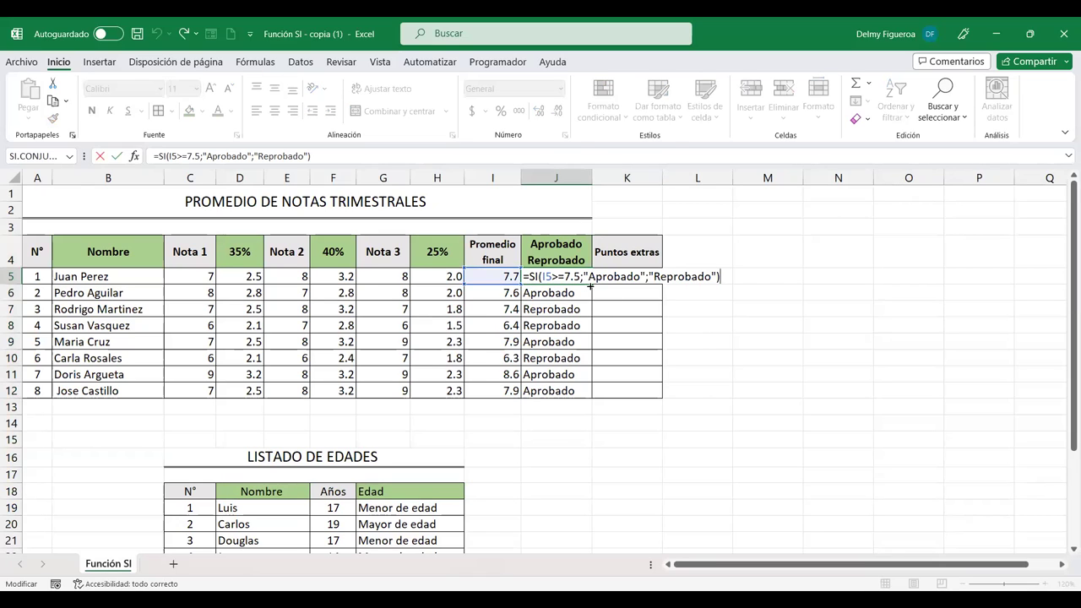
key(Escape)
click(625, 277)
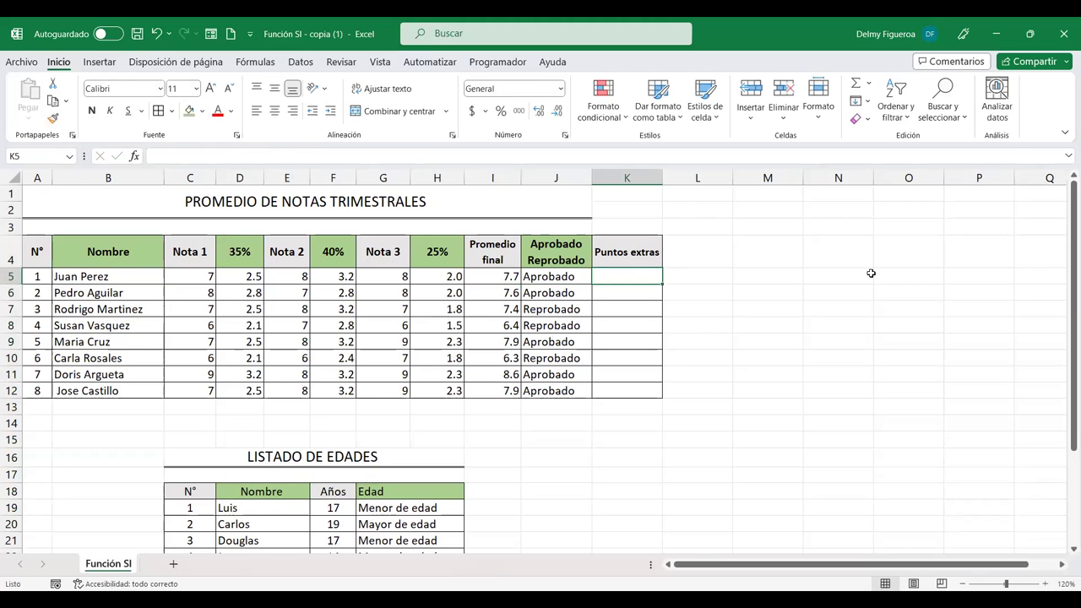
Step: Enter =+SI(I5>8;0.5;0) in K5 to award 0.5 extra points for averages above 8
text(+si)
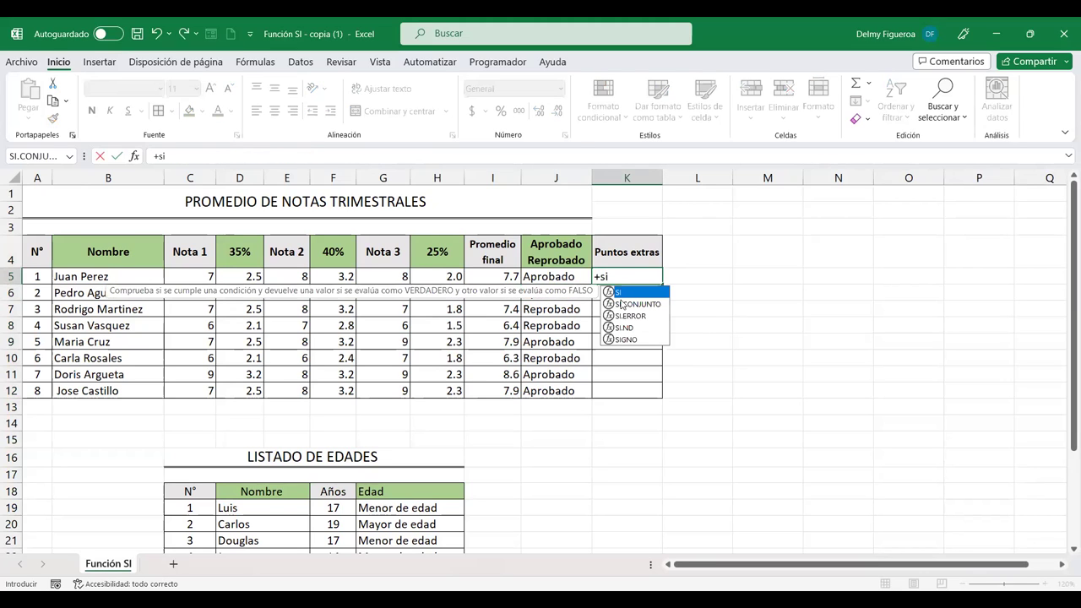
double_click(624, 293)
click(500, 272)
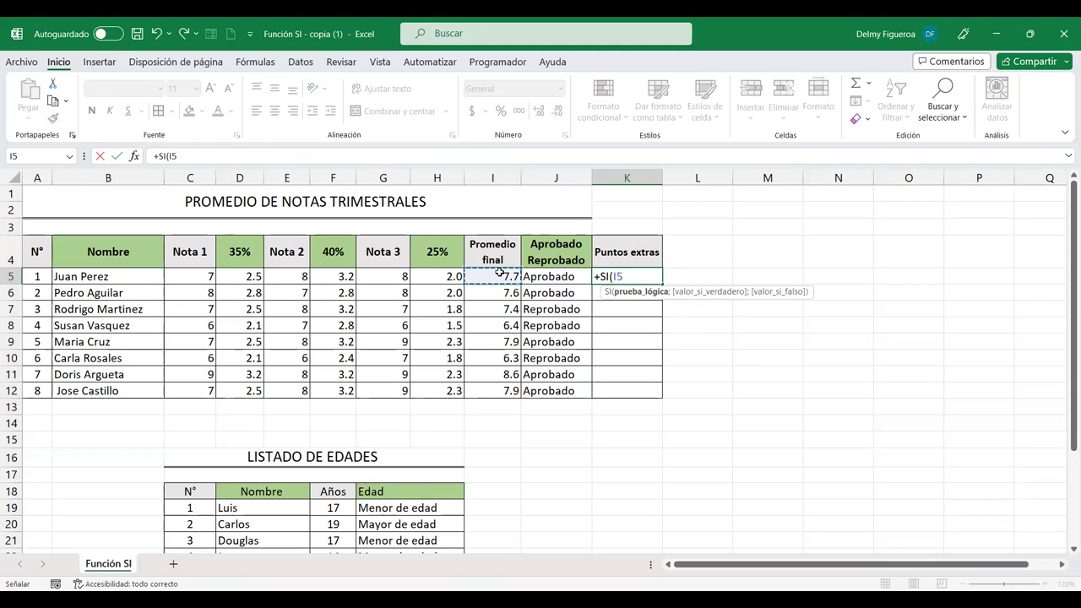
text(>8)
text(;1)
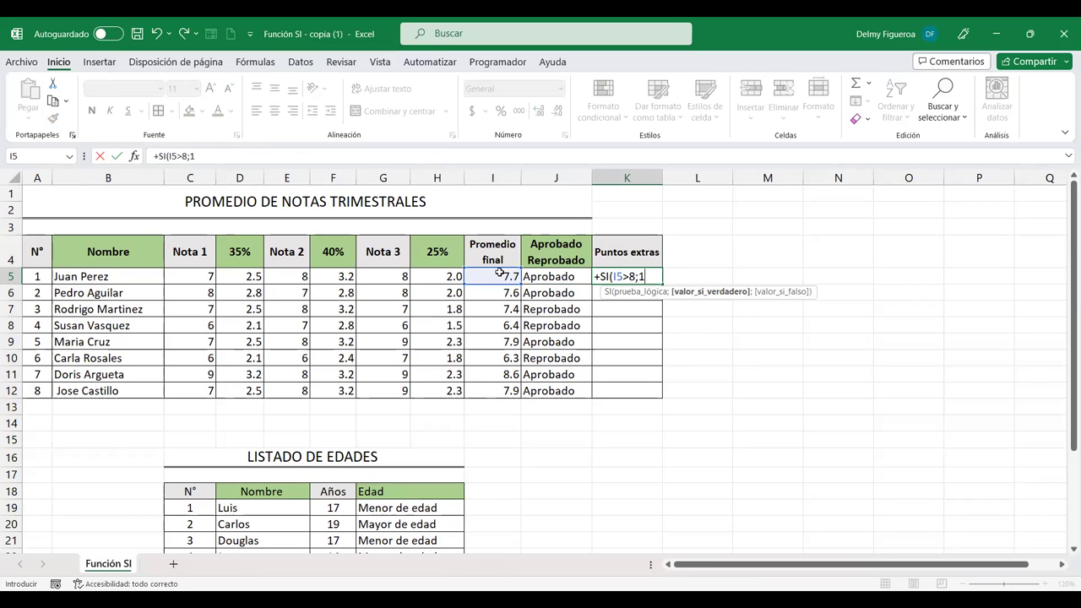
key(BackSpace)
text(.5;)
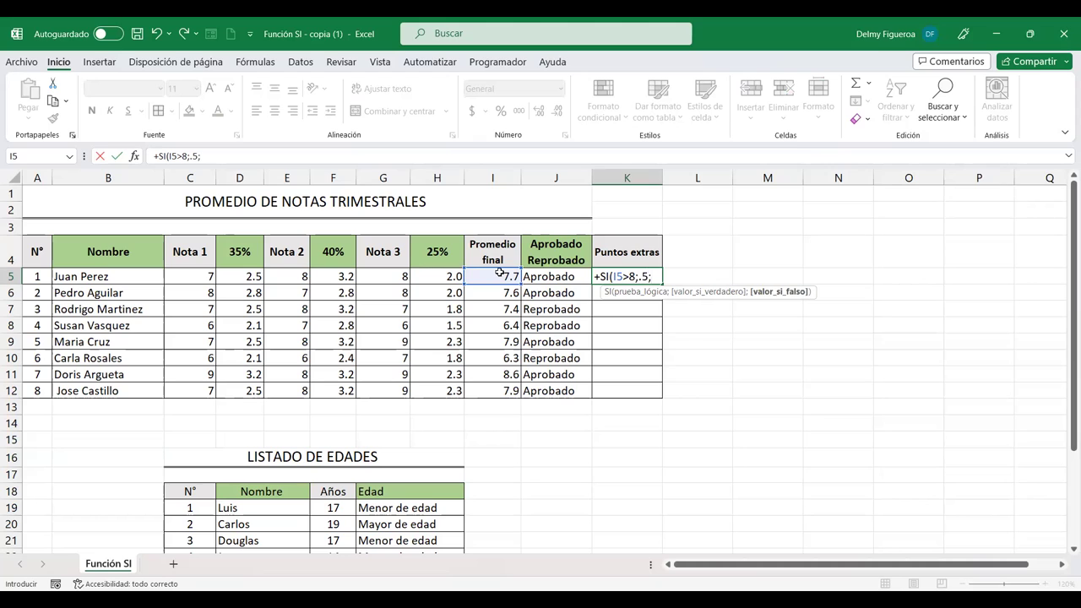
text(0)
key(ctrl+Return)
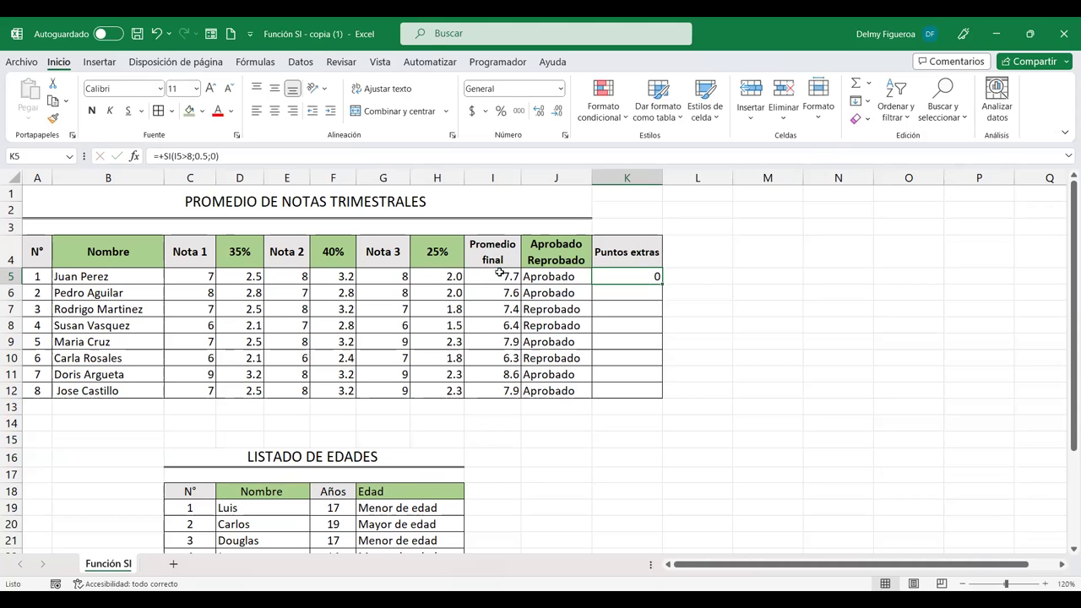
Step: Copy the extra-points formula down to K12 and verify the 0.5 result for the 8.6 average
double_click(663, 284)
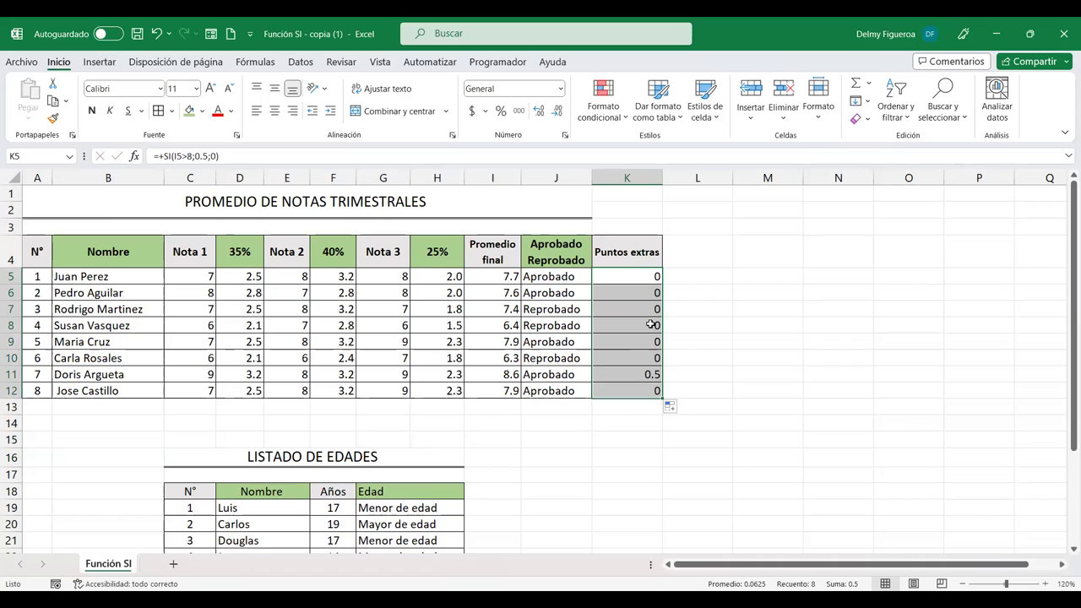
click(634, 376)
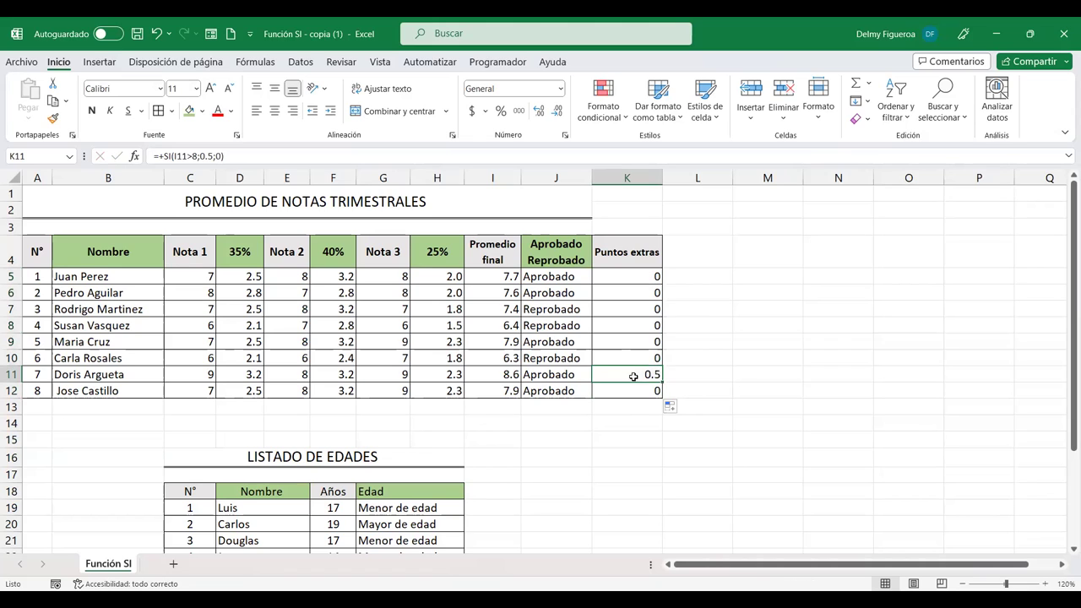
click(498, 375)
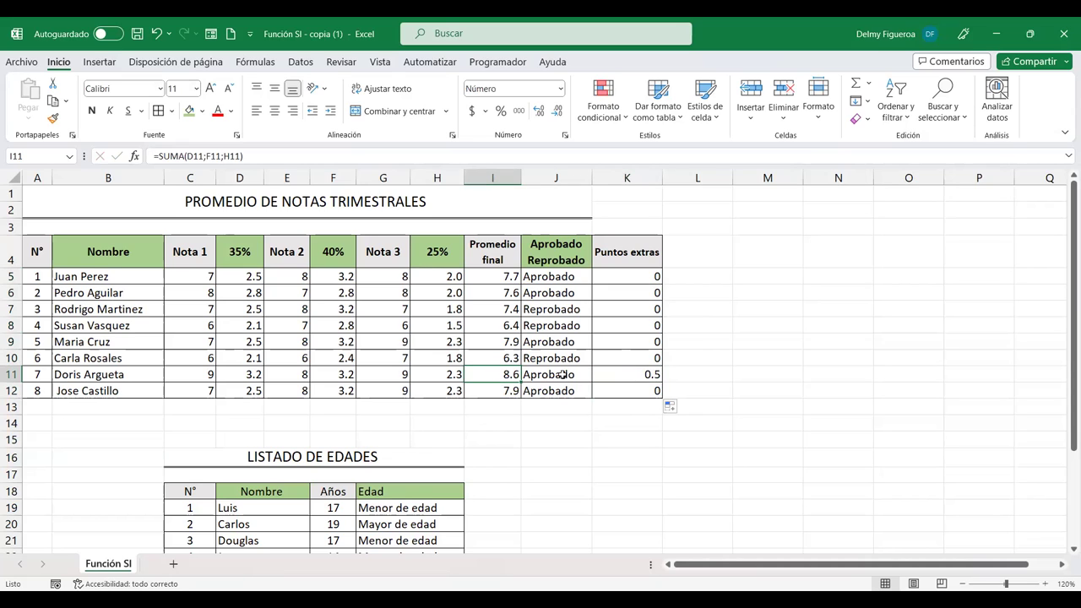
click(635, 373)
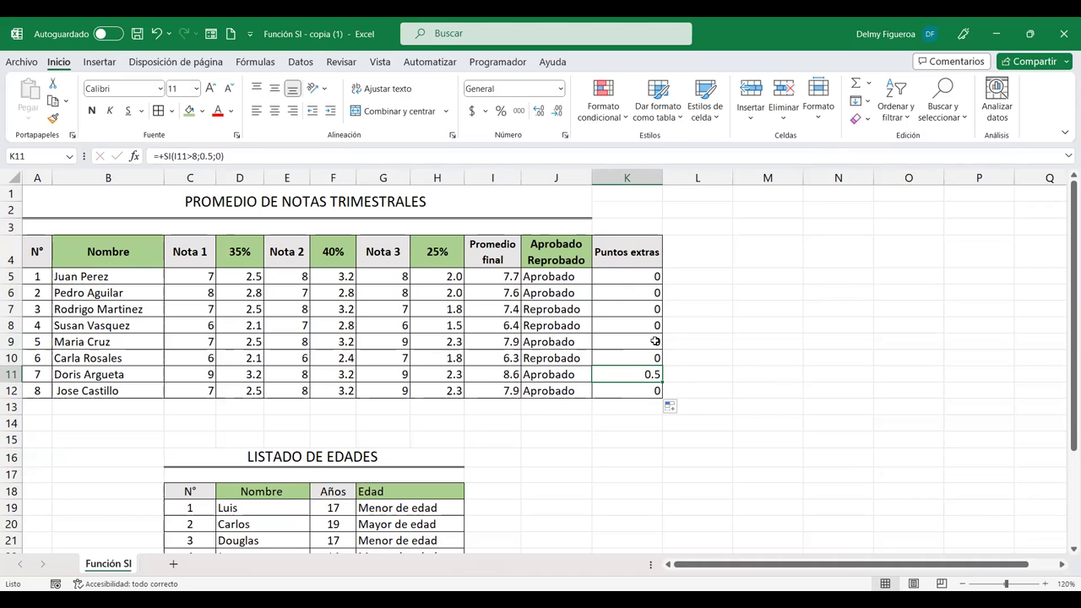
Step: Copy the Aprobado Reprobado header into L4 and relabel it 'Nota final'
click(562, 245)
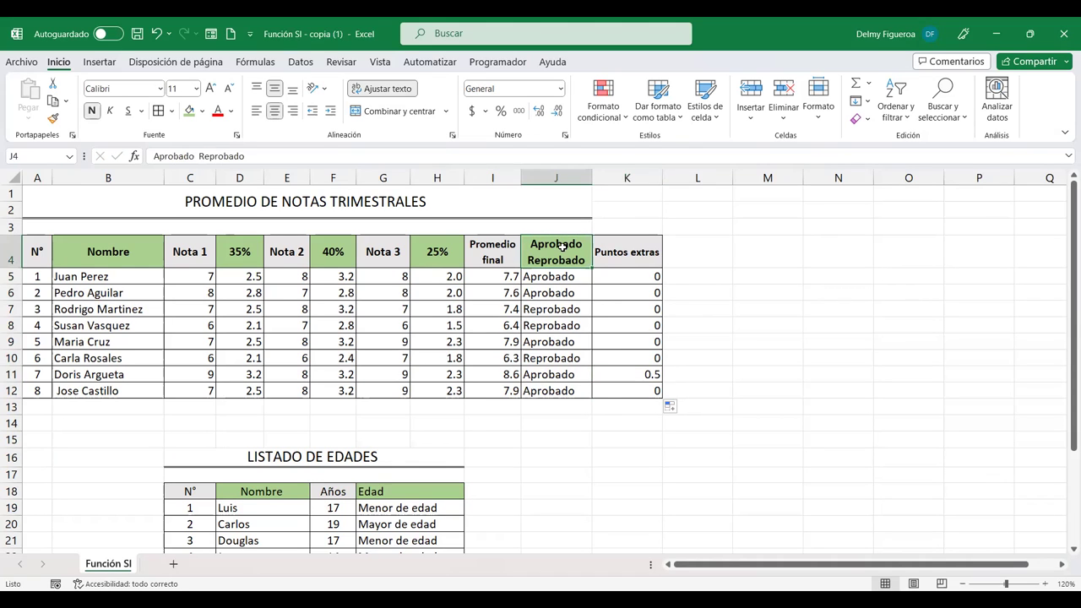
key(ctrl+c)
click(709, 246)
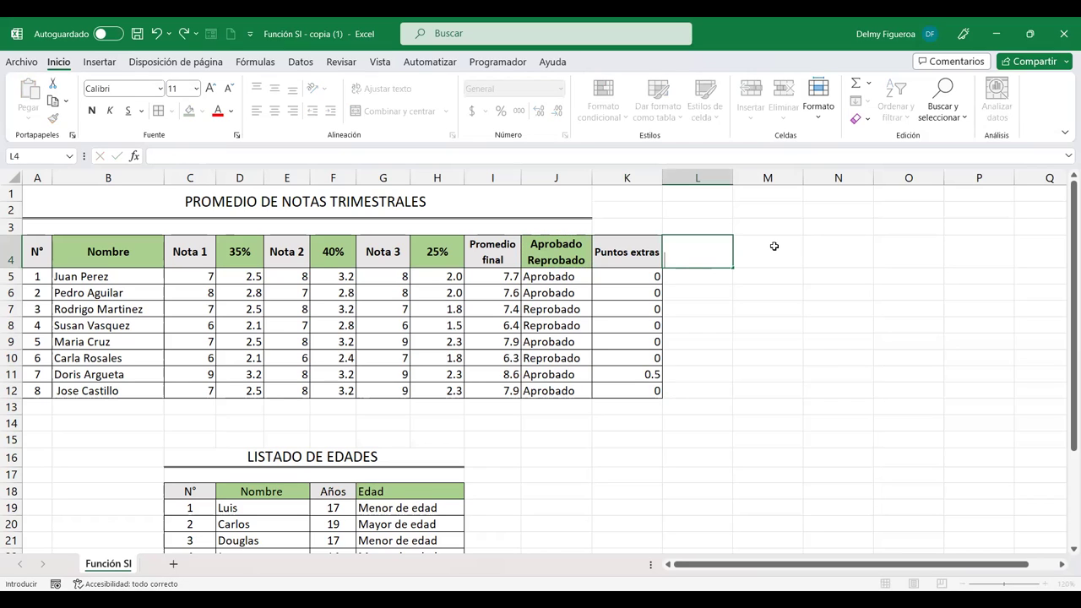
key(Left)
key(Left)
key(ctrl+c)
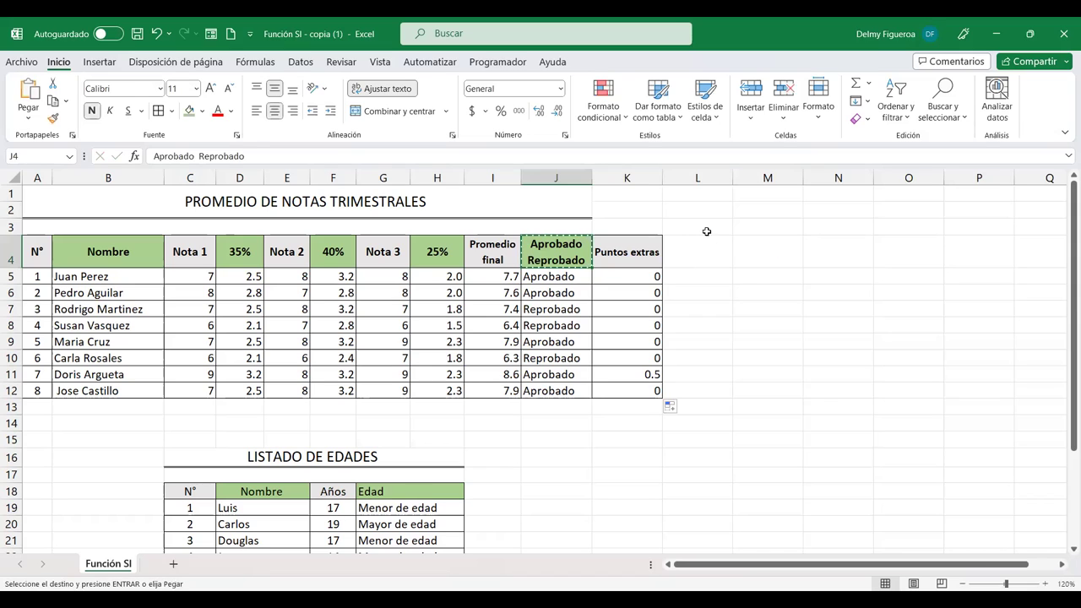
click(702, 250)
key(Return)
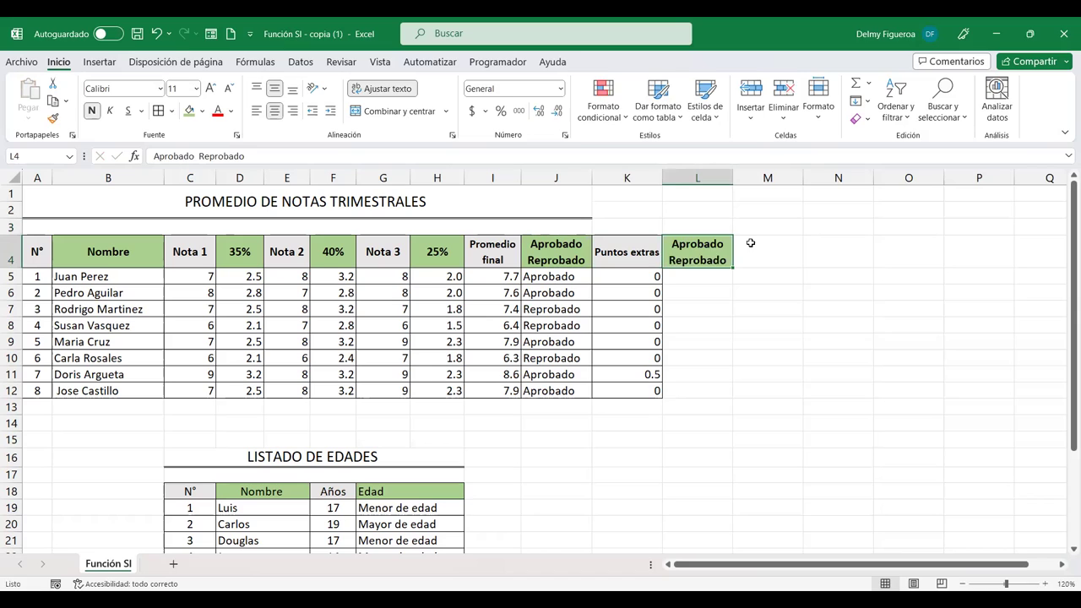
text(Nota final)
key(Return)
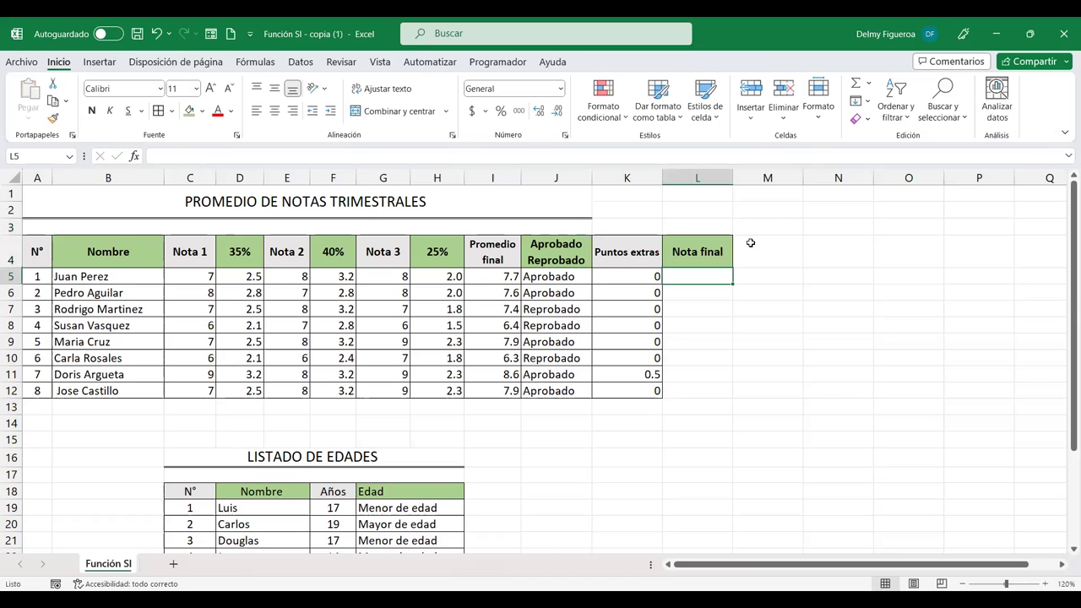
Step: Review the I5 average and the Puntos extras values in K5:K12, ending on L5
click(497, 276)
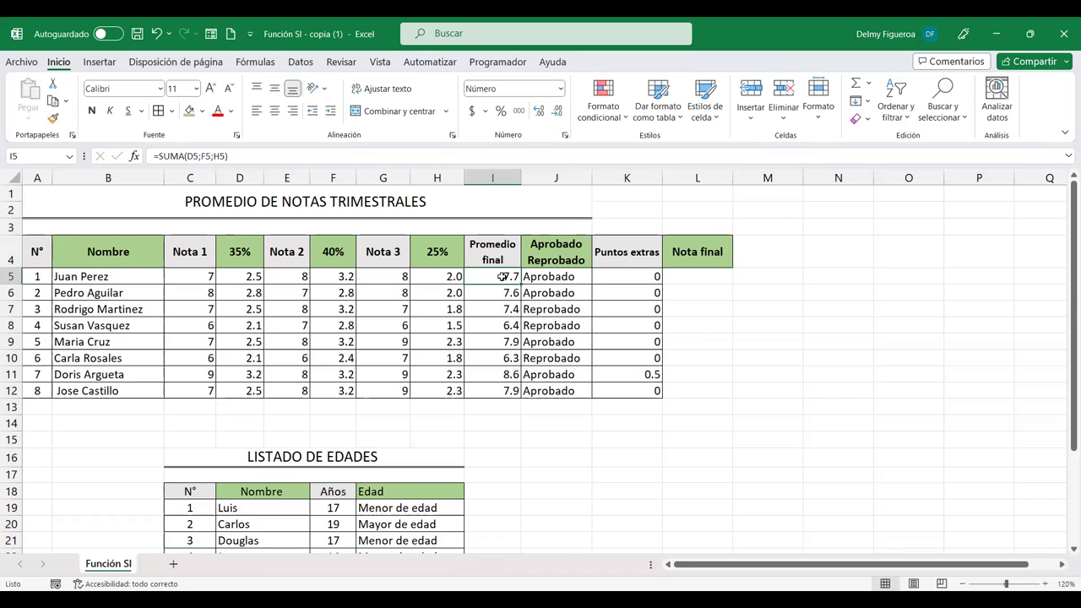
click(702, 274)
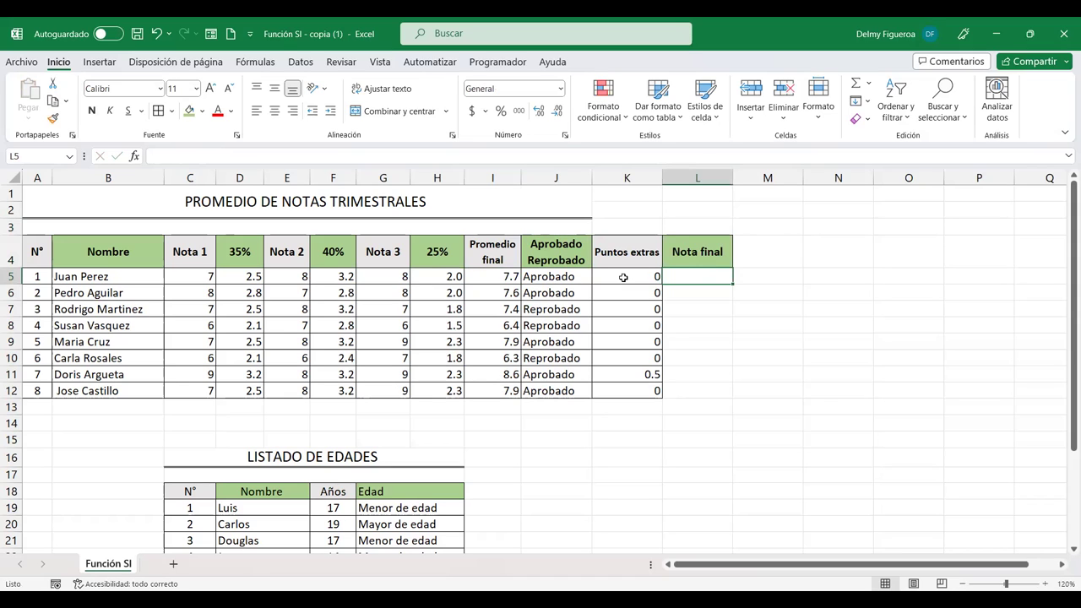
drag(623, 277, 629, 388)
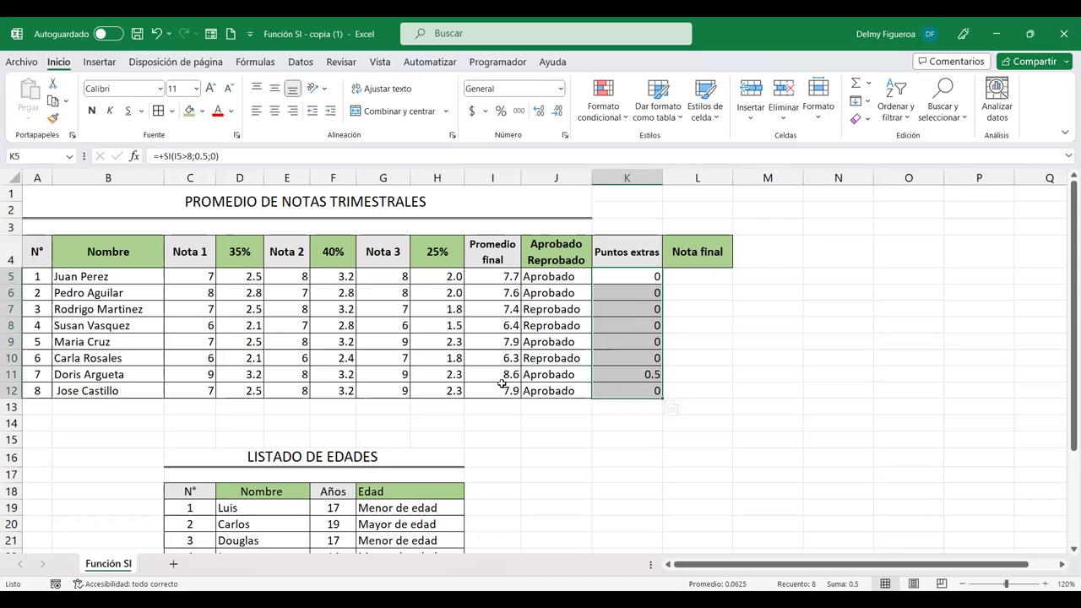
click(697, 275)
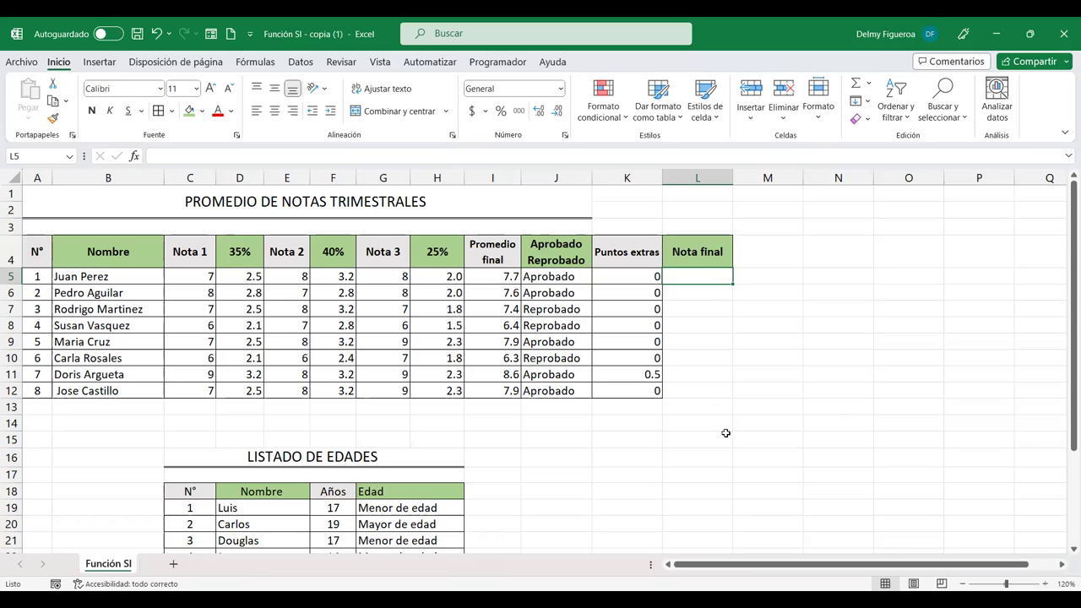
Step: Enter =+SI(I5>8;I5+0.5;I5) in L5 to compute the first Nota final
text(+si)
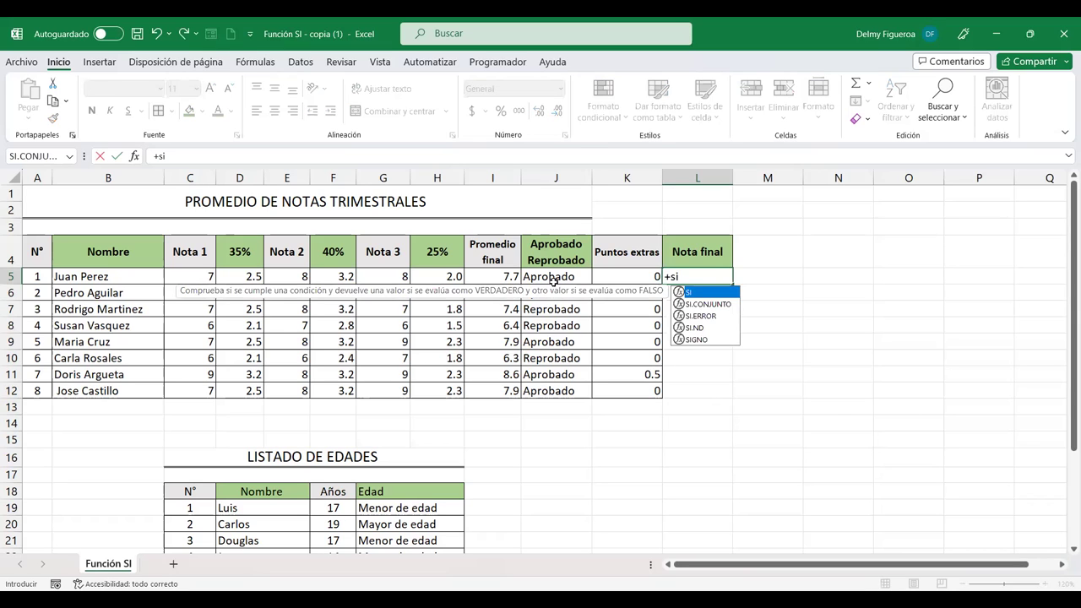
double_click(694, 293)
click(491, 276)
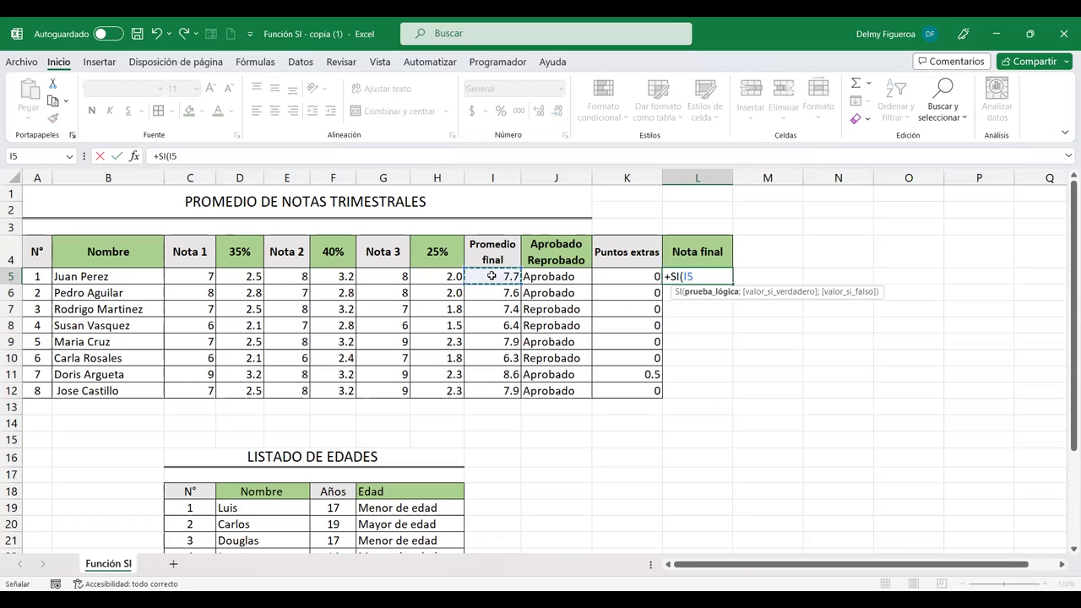
text(>)
text(8;)
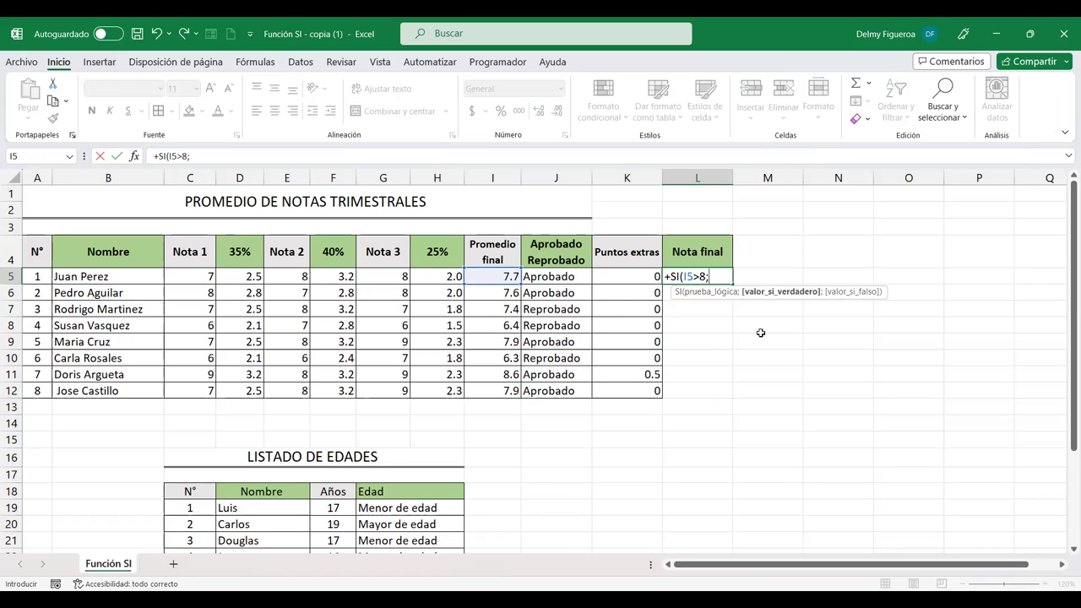
click(497, 277)
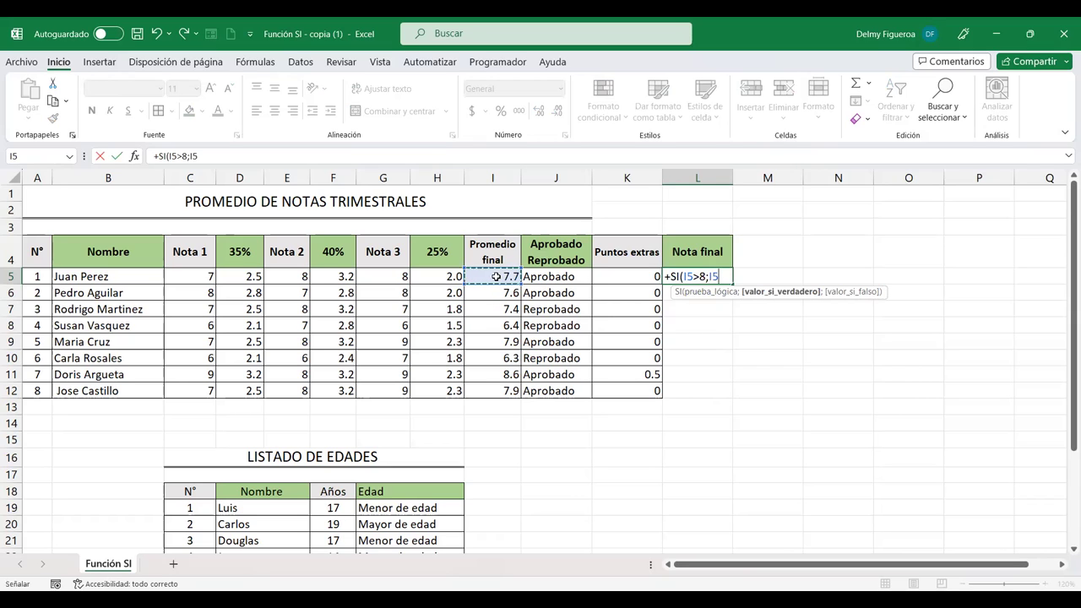
text(+)
text(.5)
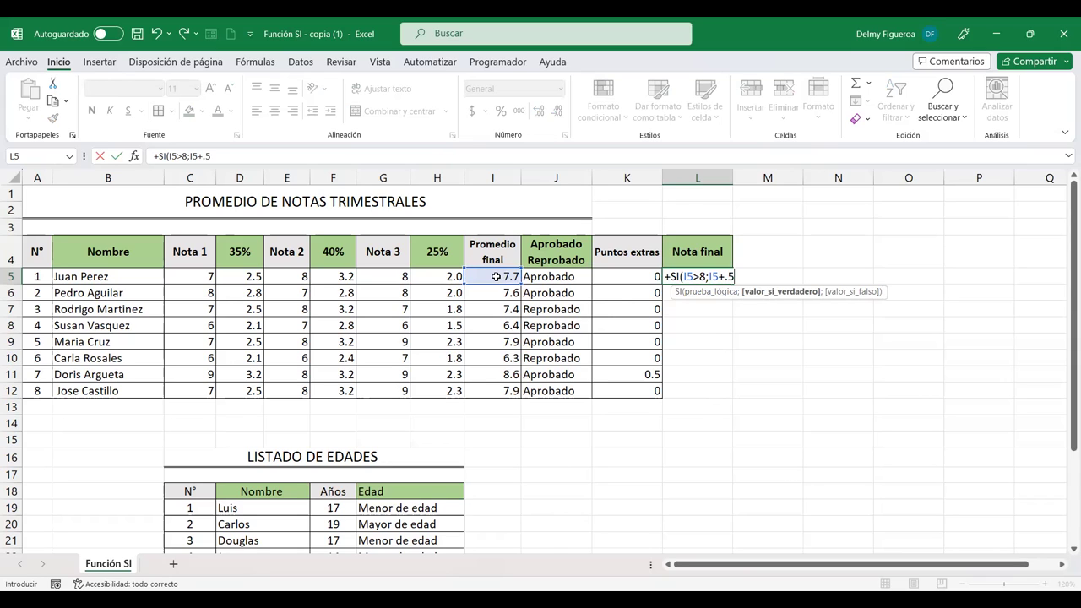
text(;)
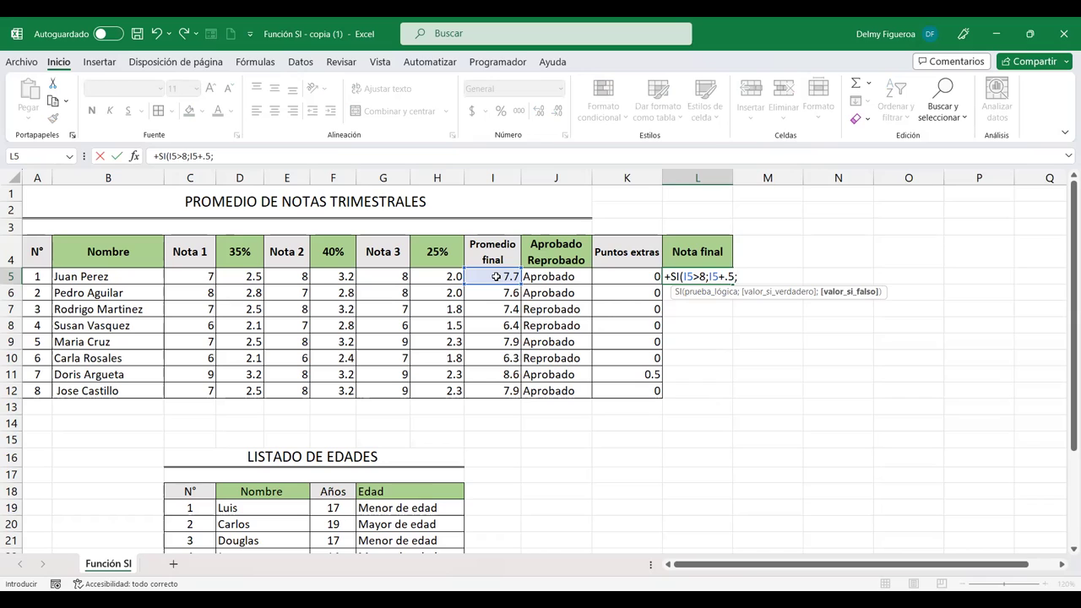
click(496, 277)
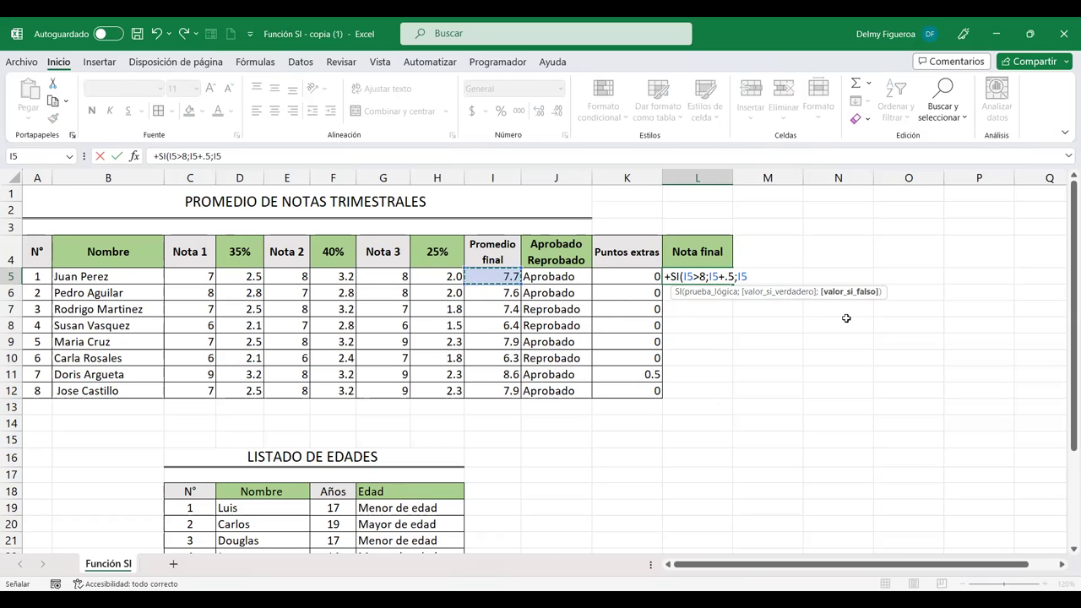
key(Return)
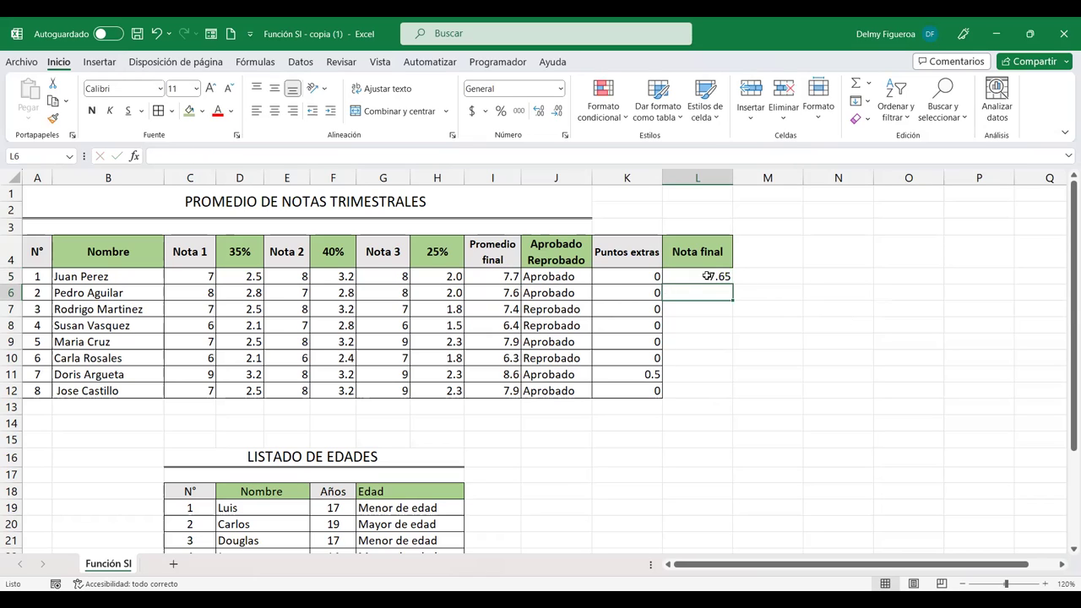
Step: Copy the Nota final formula down to L12, show one decimal, and review L5's formula
click(710, 277)
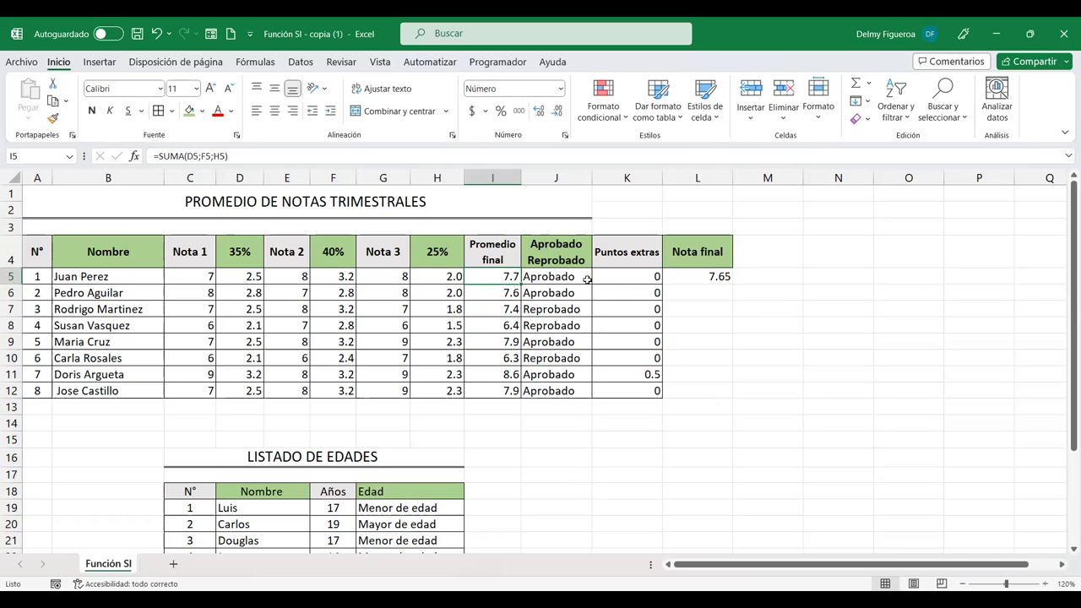
click(717, 266)
click(724, 276)
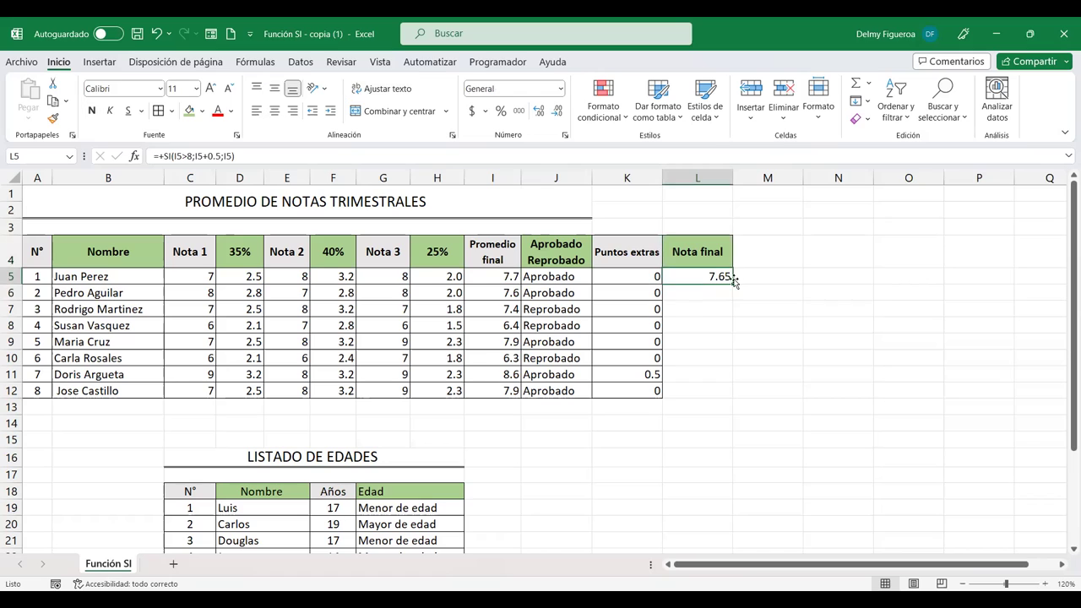
double_click(732, 284)
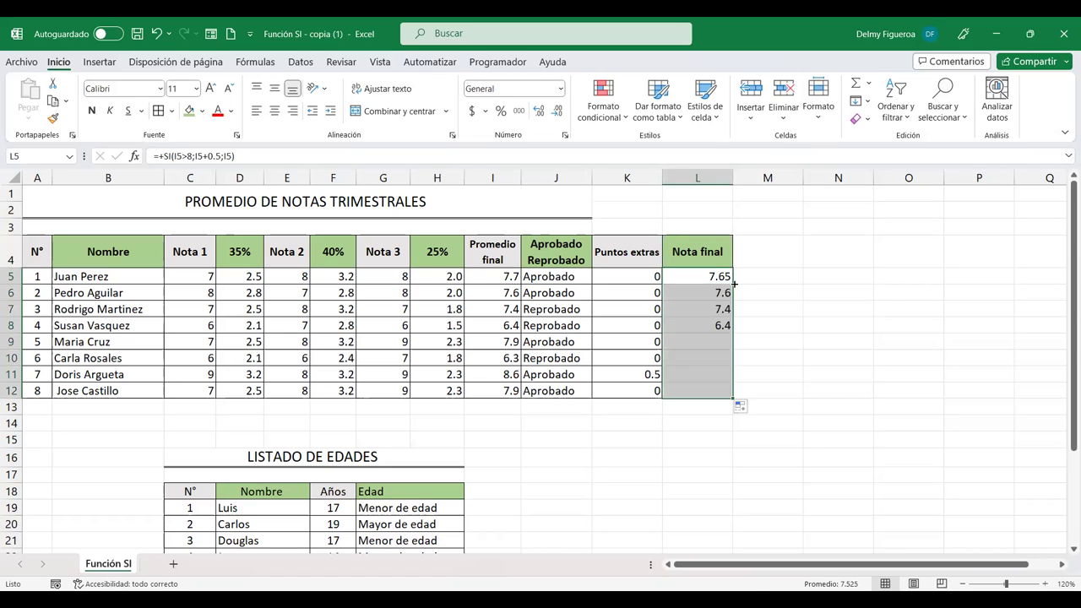
click(558, 112)
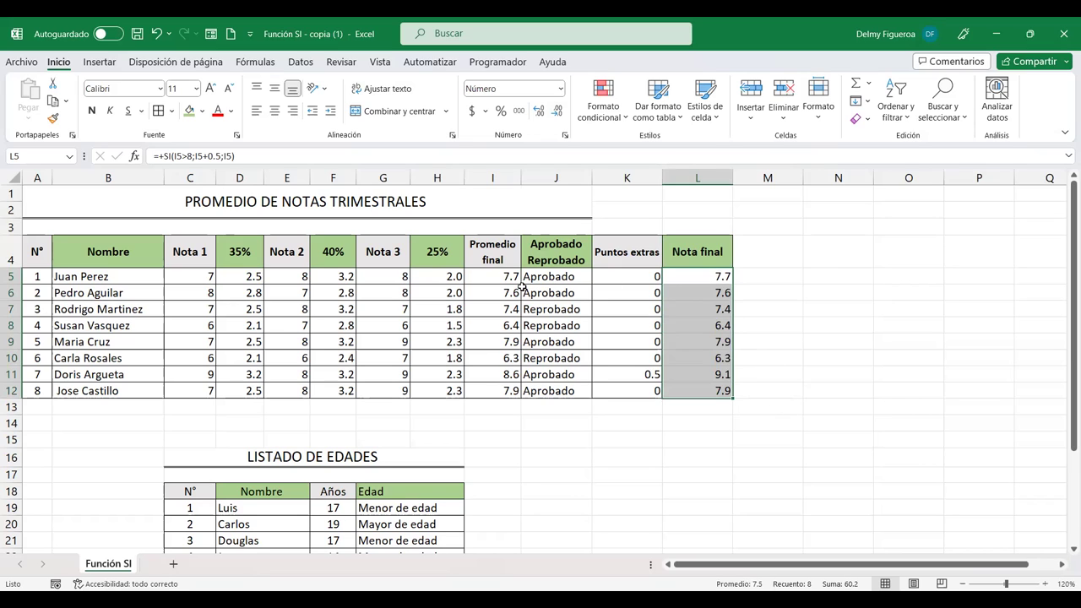
click(715, 276)
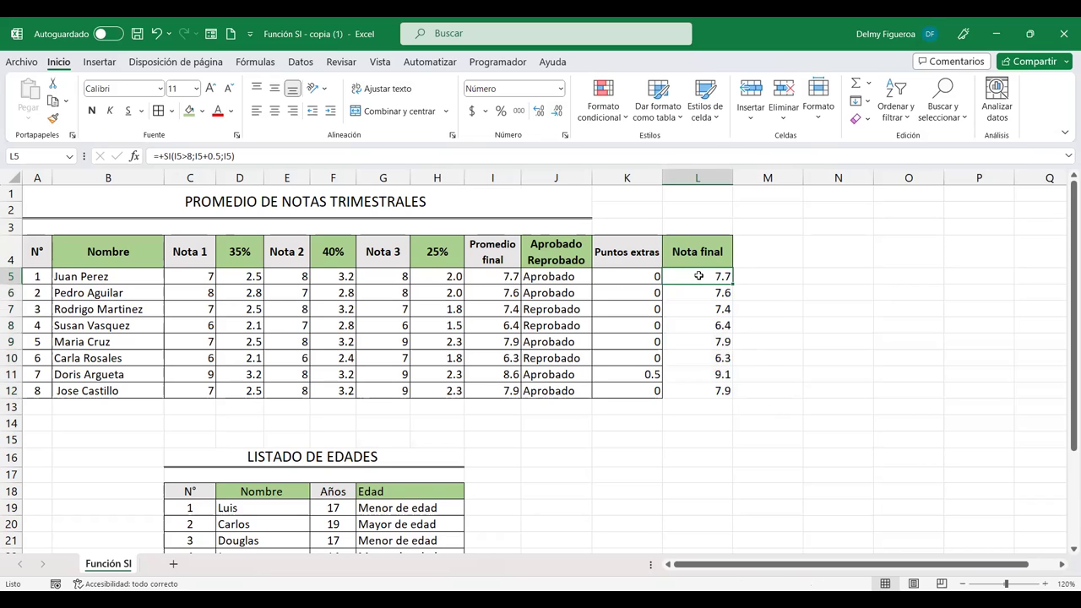
key(F2)
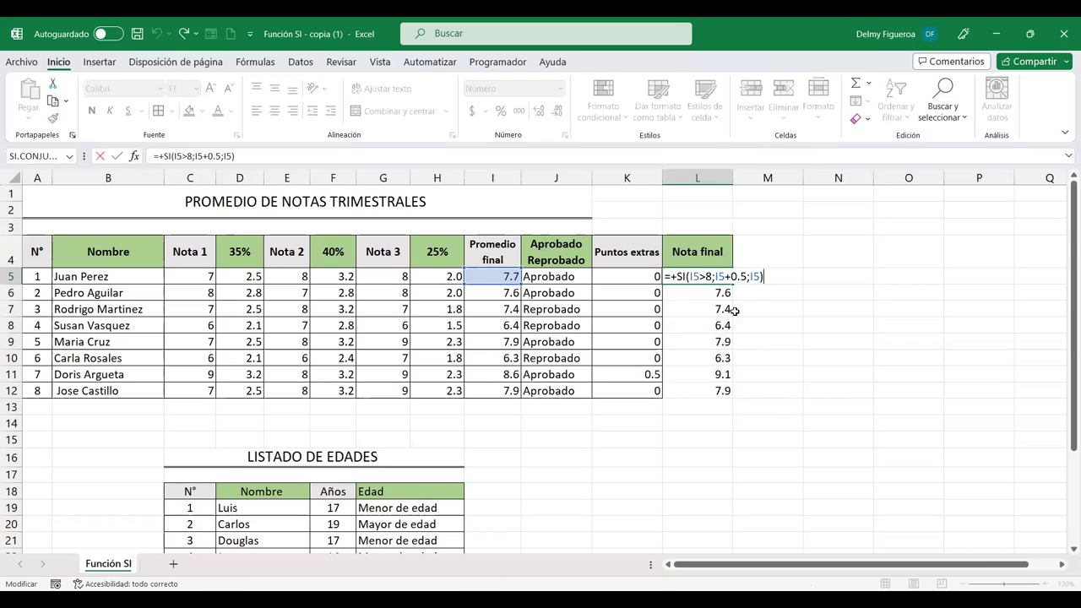
click(725, 277)
key(Return)
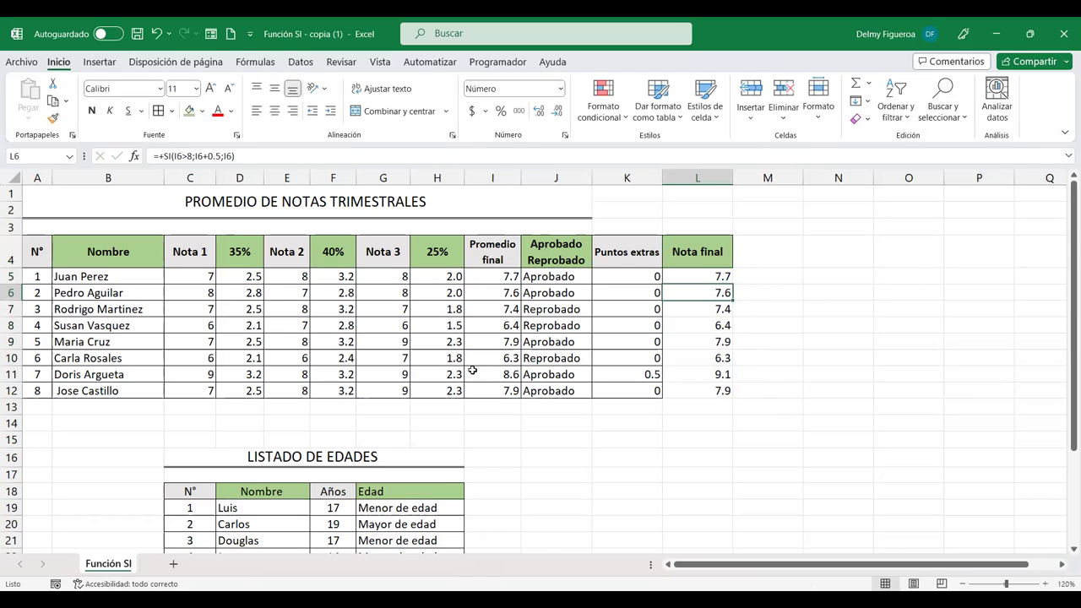
click(492, 374)
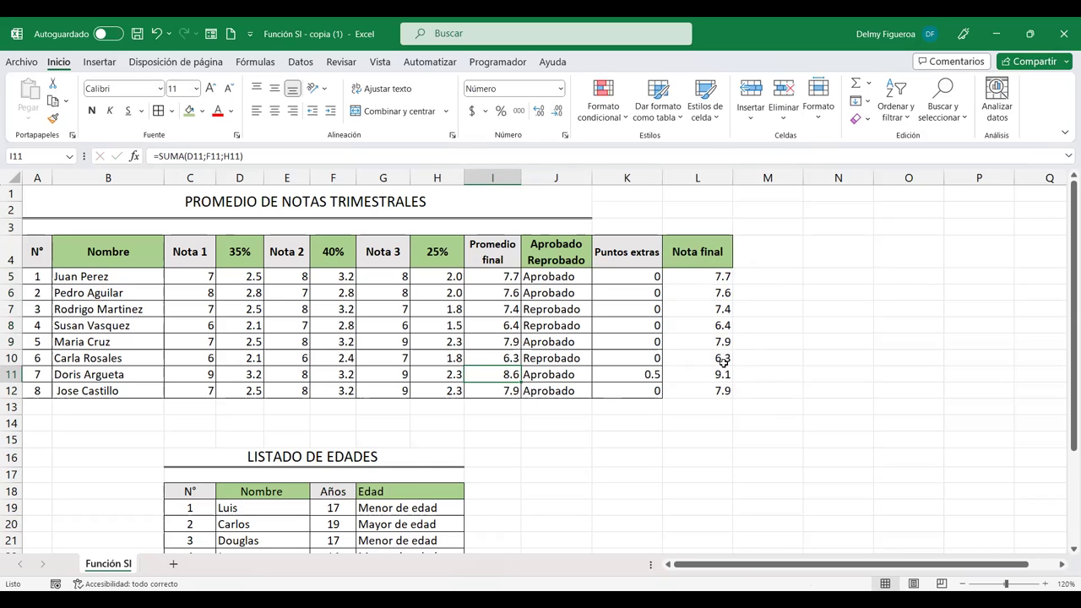
click(571, 277)
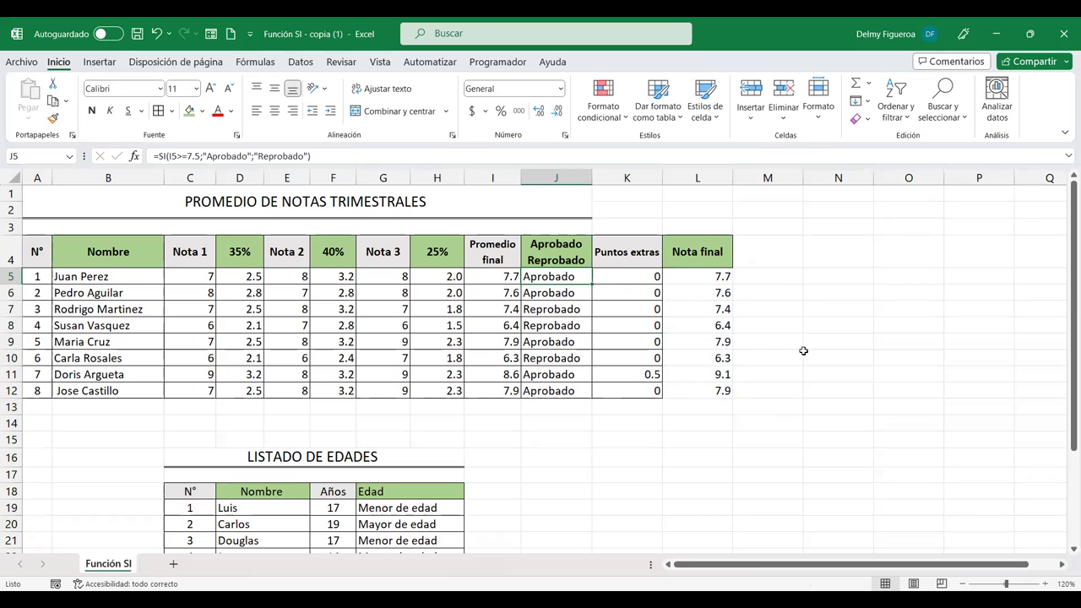
double_click(586, 277)
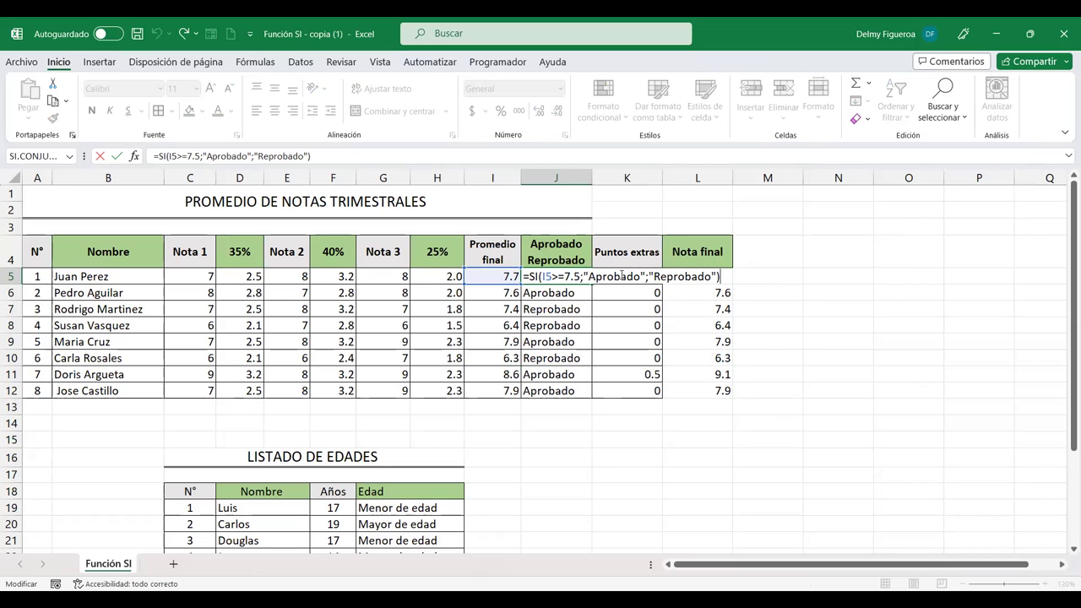
key(Escape)
click(639, 276)
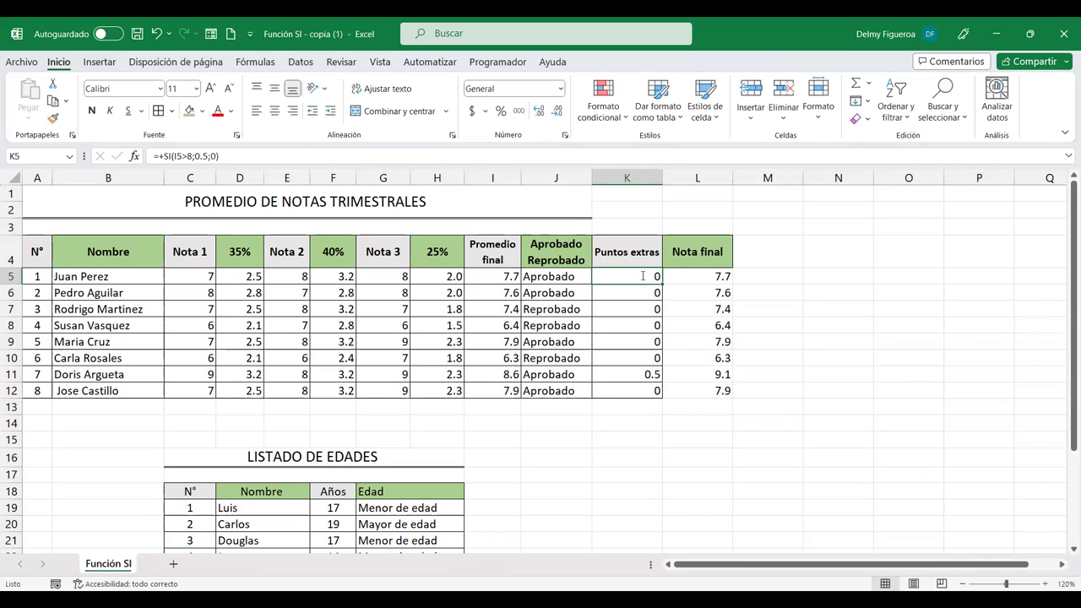
double_click(642, 276)
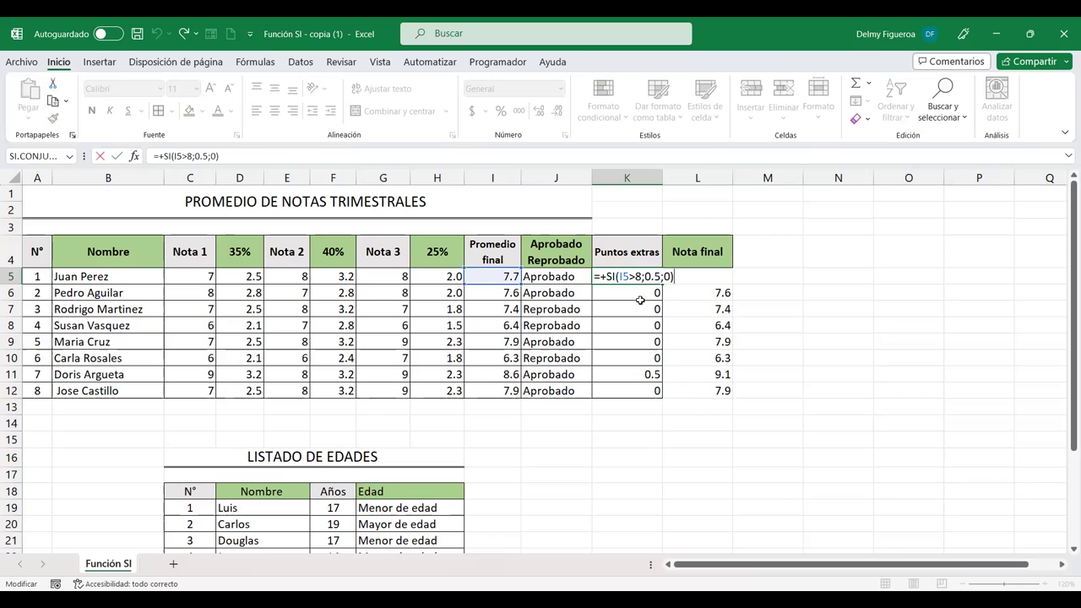
key(Return)
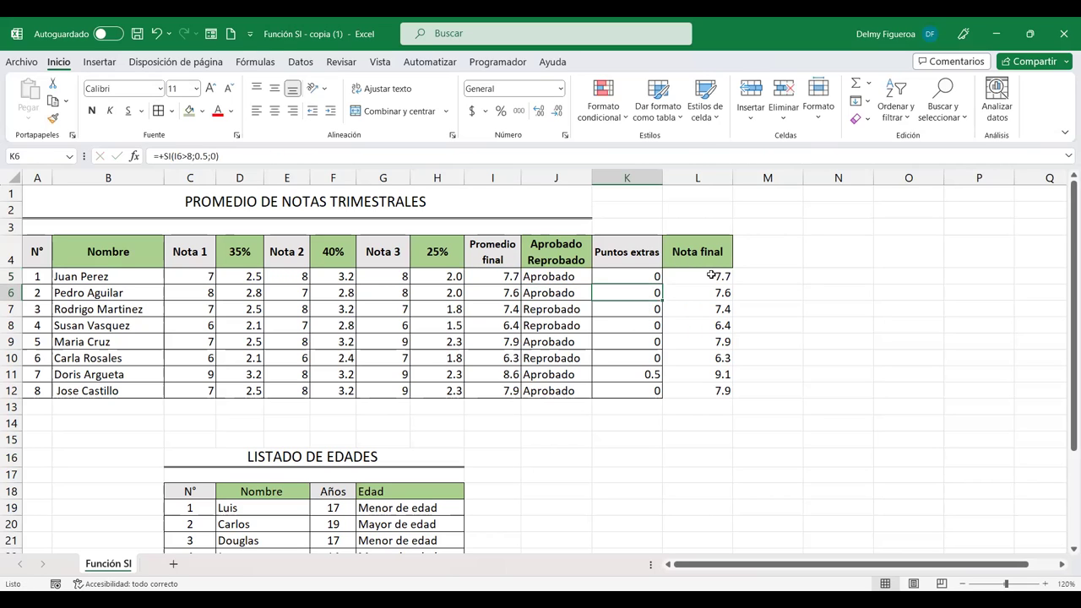
click(712, 276)
double_click(713, 276)
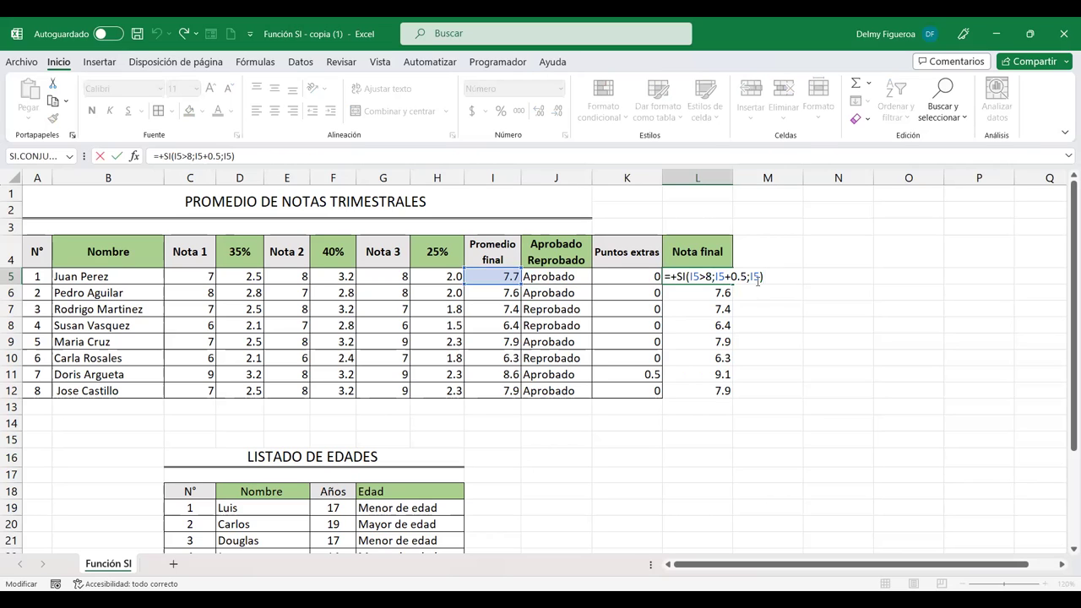
key(Return)
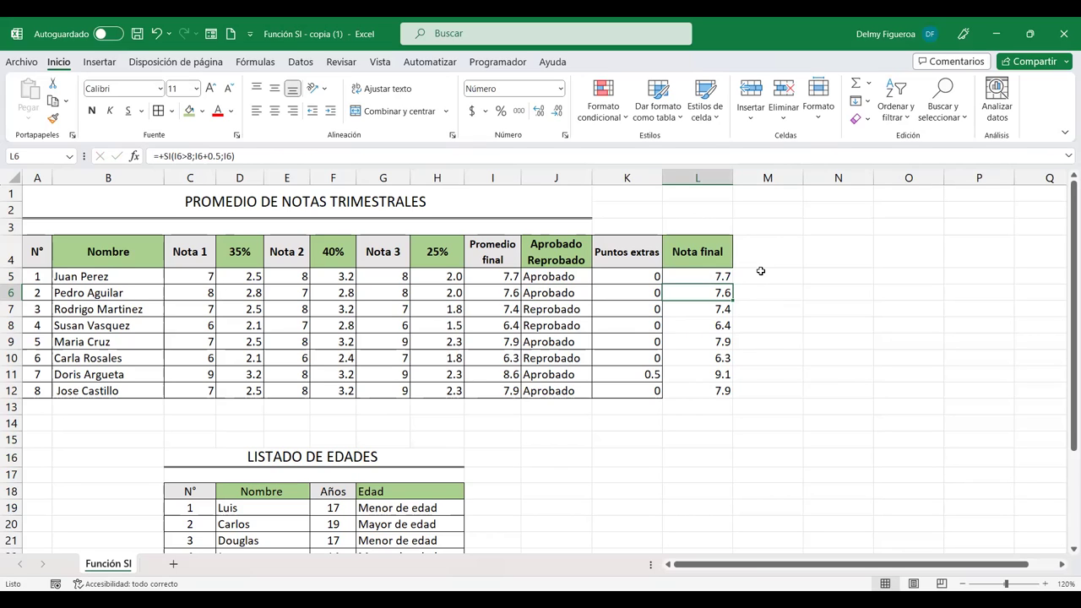
Step: Copy the Puntos extras header into M4 and relabel it 'Porcentaje adicional'
click(637, 248)
key(ctrl+c)
click(763, 247)
key(Return)
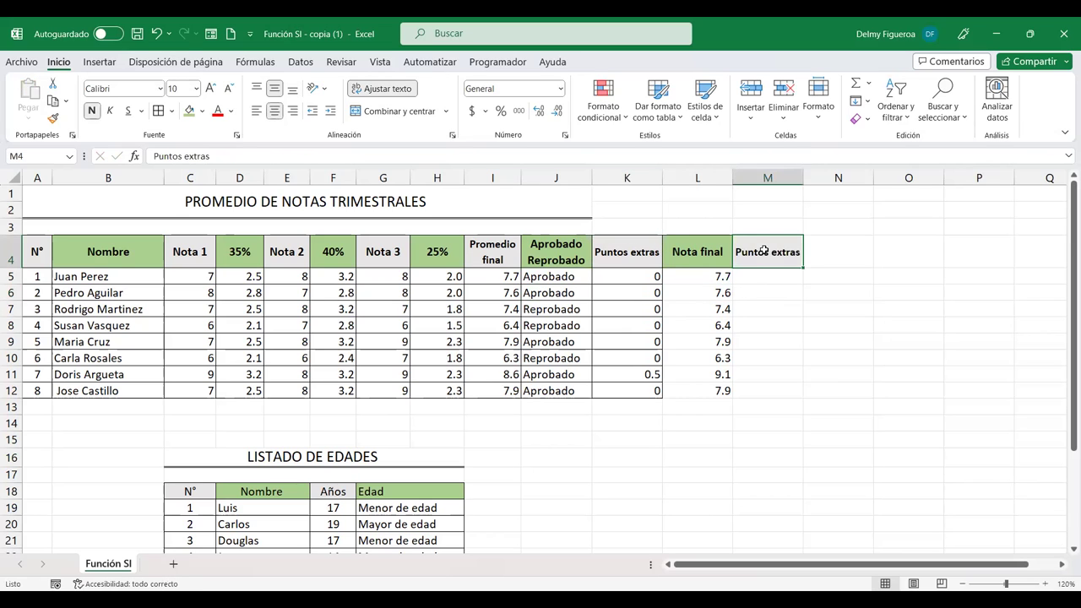
text(Porcentaje)
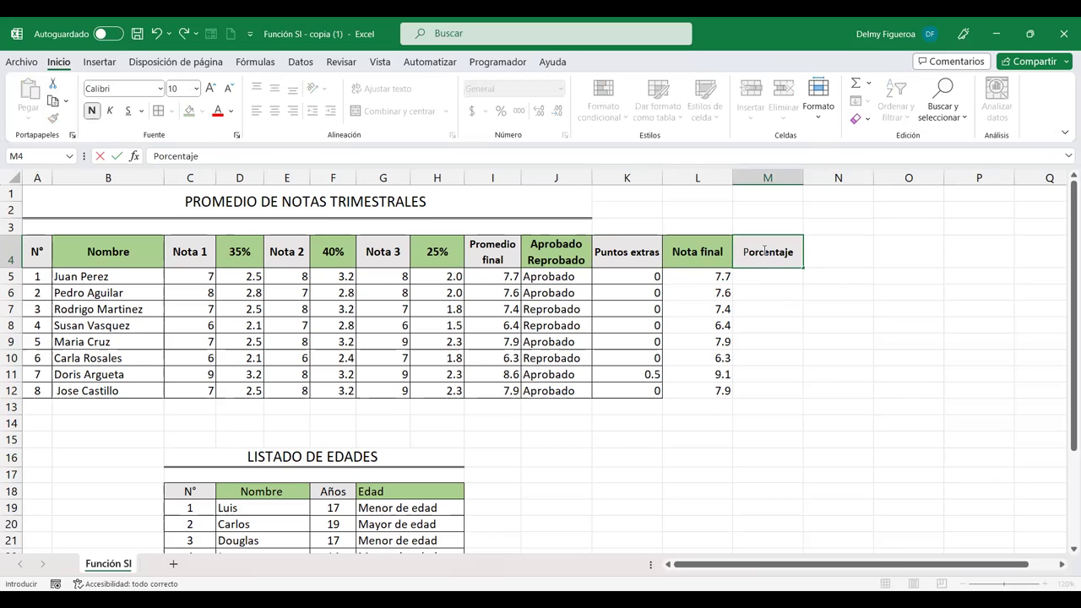
text( adicio)
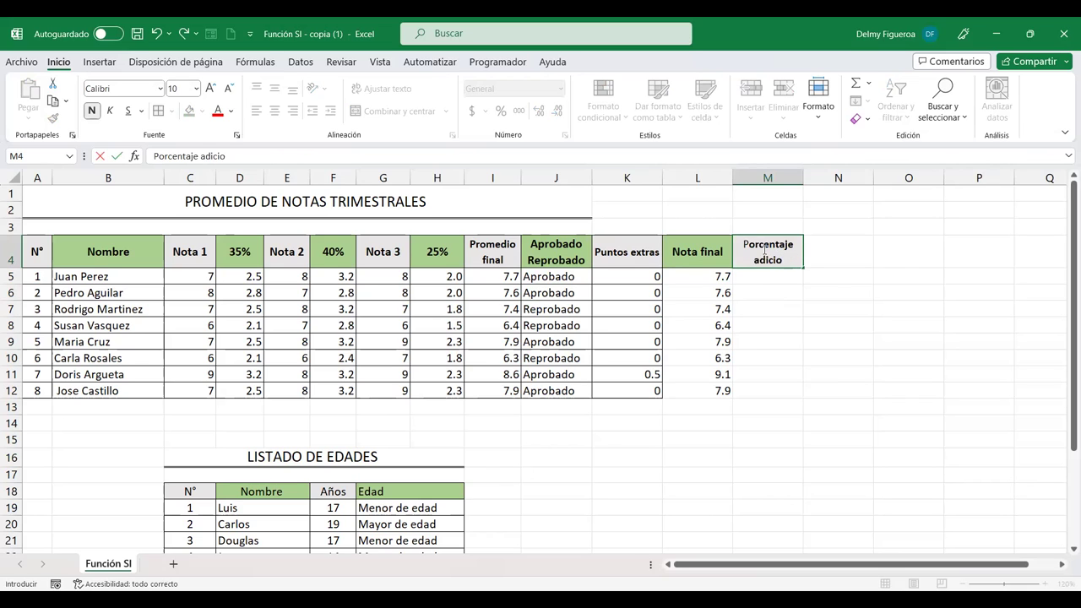
text(nal)
key(Return)
mouse_move(713, 277)
mouse_down()
mouse_move(769, 333)
mouse_move(771, 390)
mouse_up()
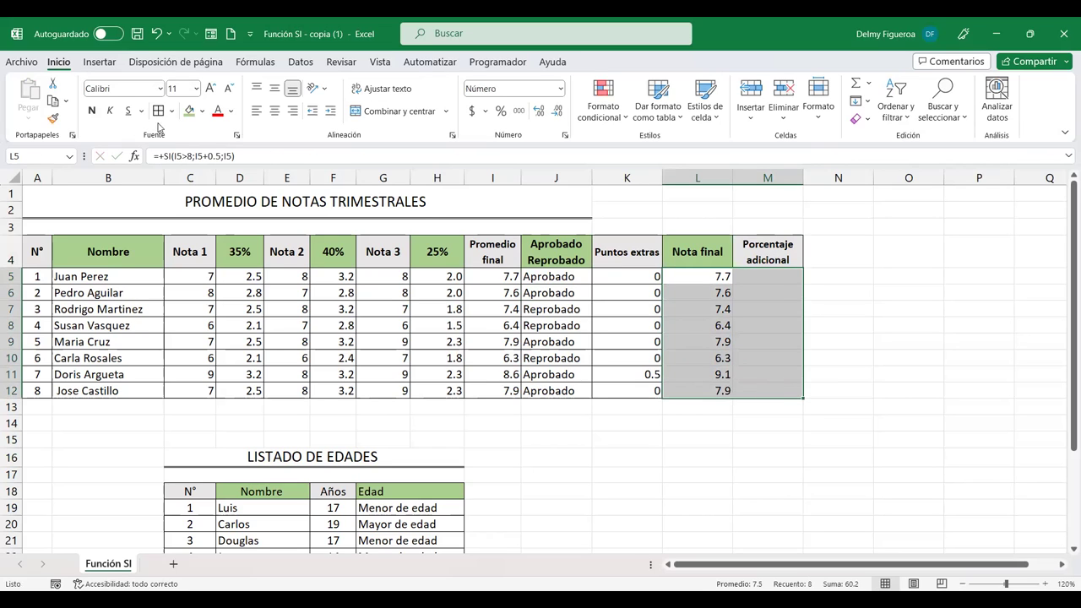
Step: Start an SI formula in M5 that tests whether I5 exceeds 8
click(766, 275)
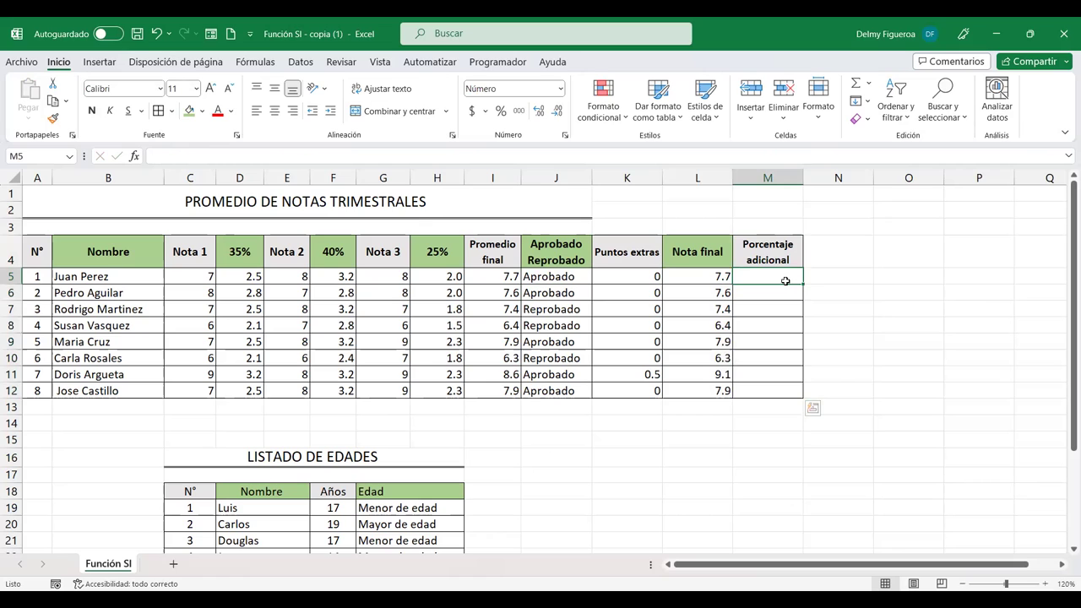
text(+)
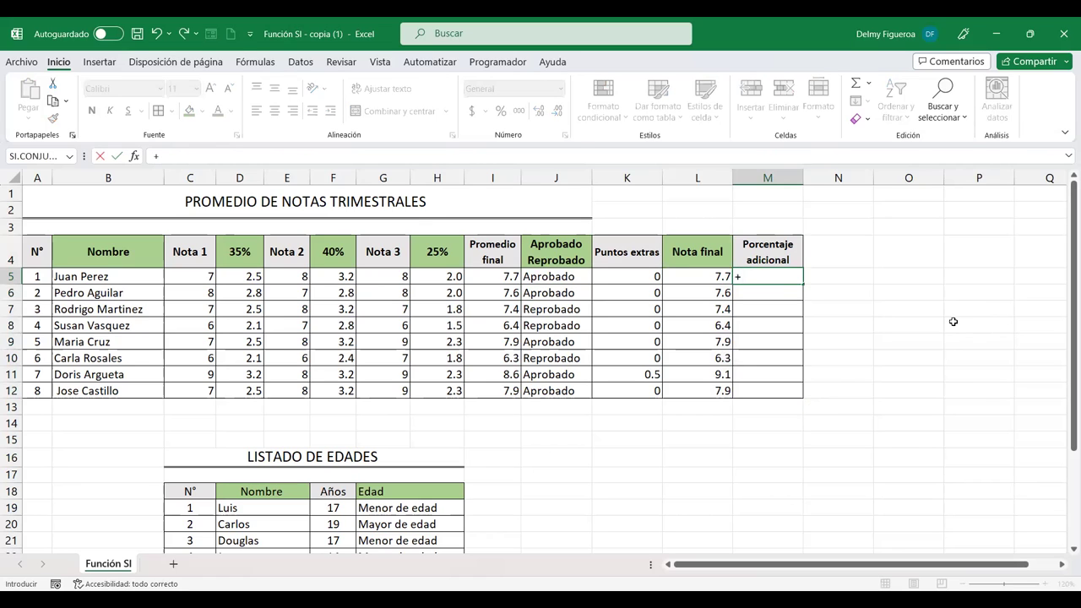
click(498, 276)
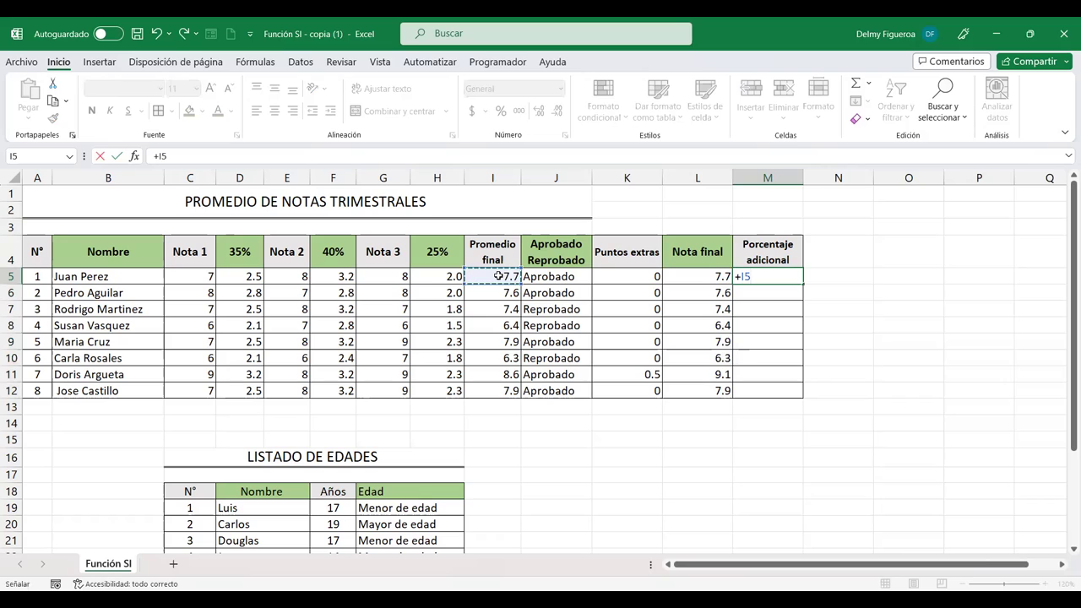
key(BackSpace)
key(BackSpace)
text(si)
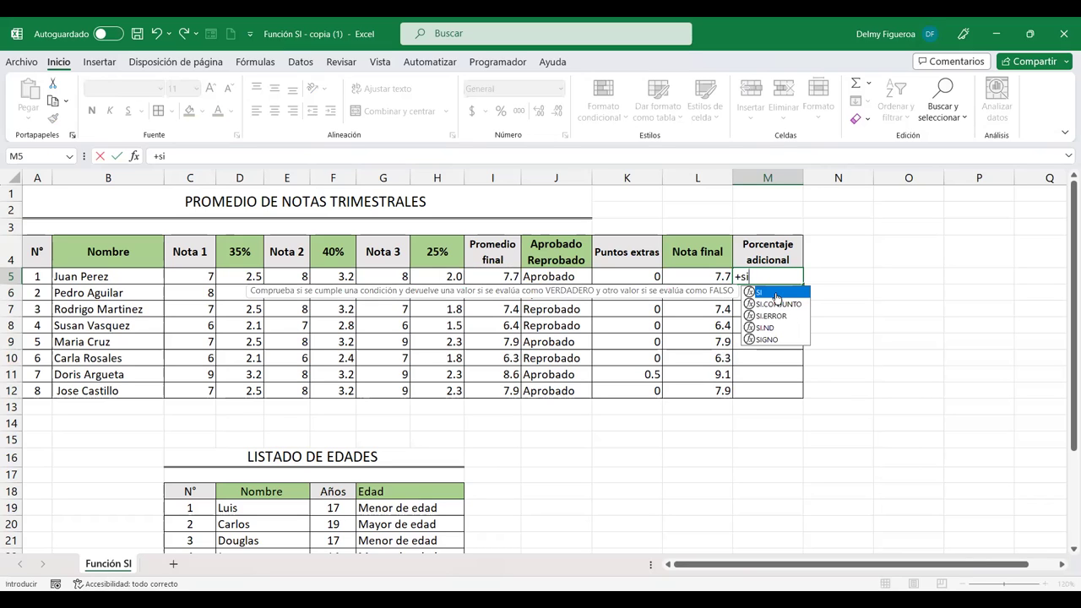
double_click(775, 295)
click(494, 279)
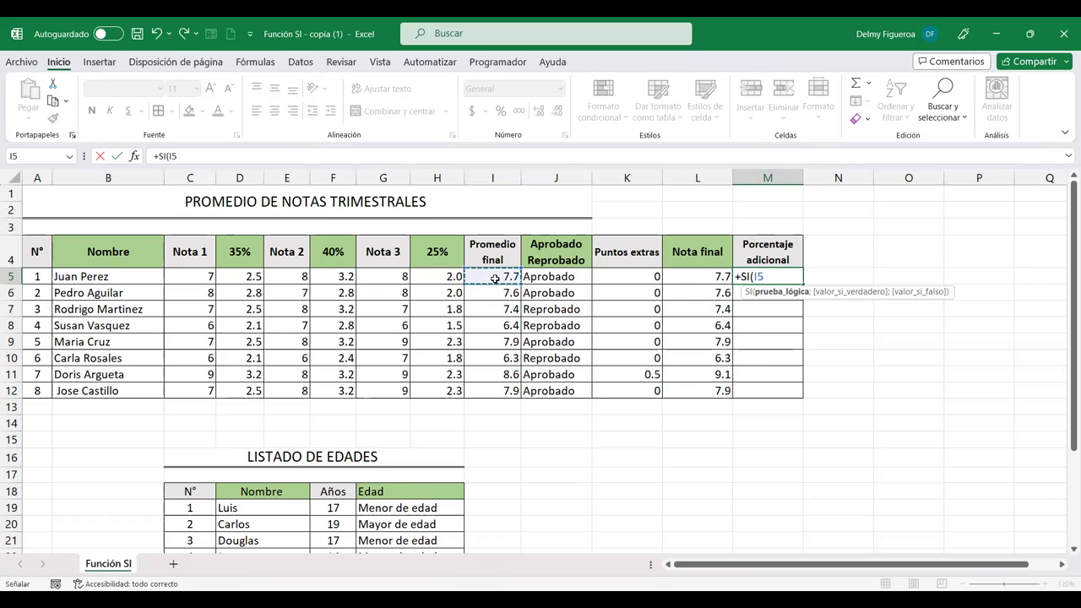
text(>8)
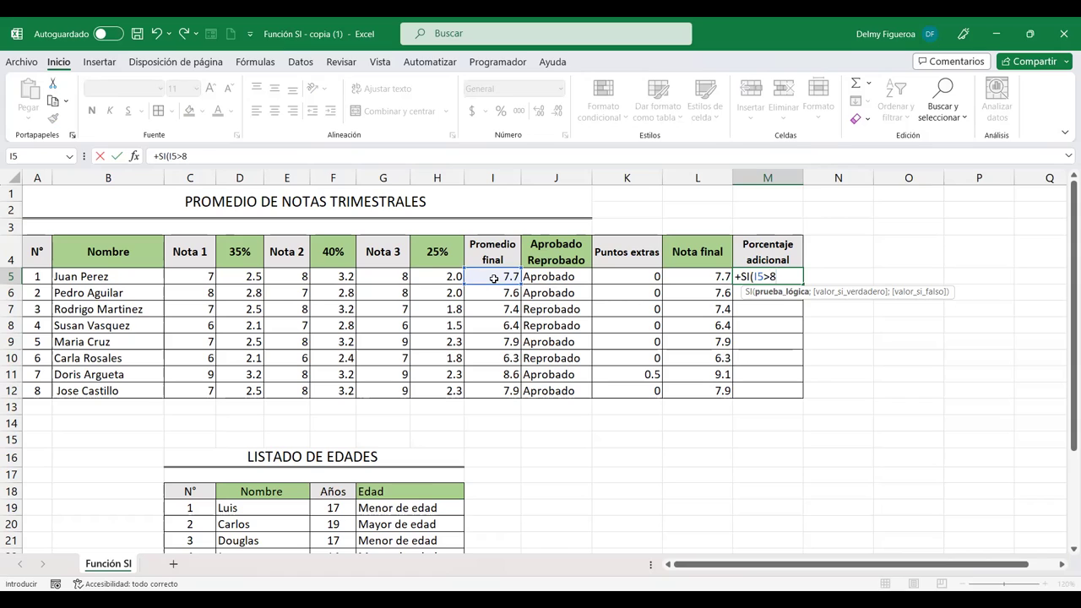
text(;)
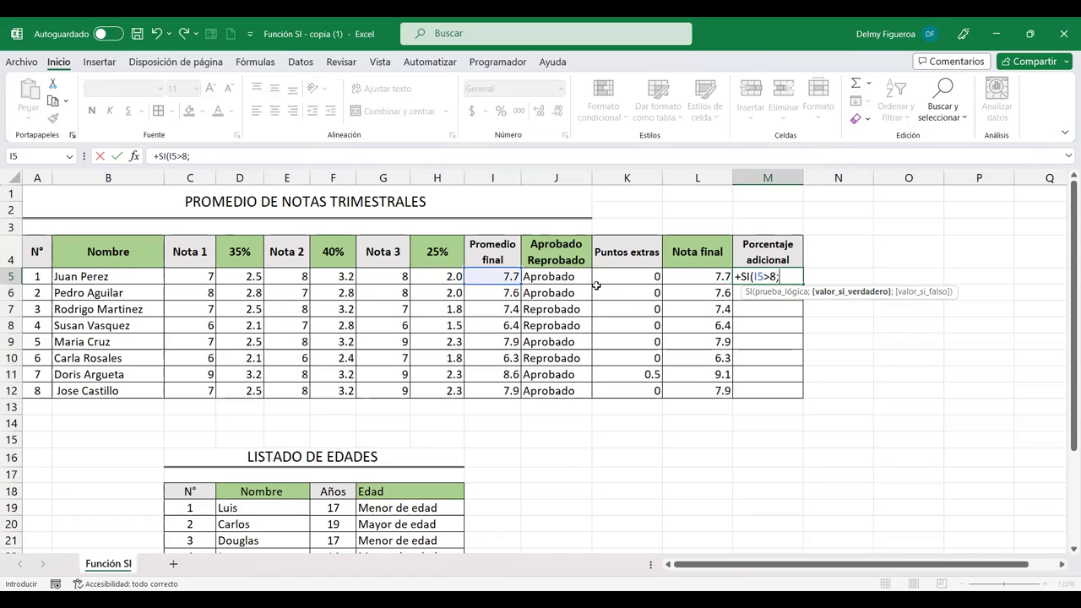
Step: Finish M5 with results I5*5%+I5 when true and I5*2%+I5 otherwise, giving 7.803
click(502, 276)
text(5)
text(%)
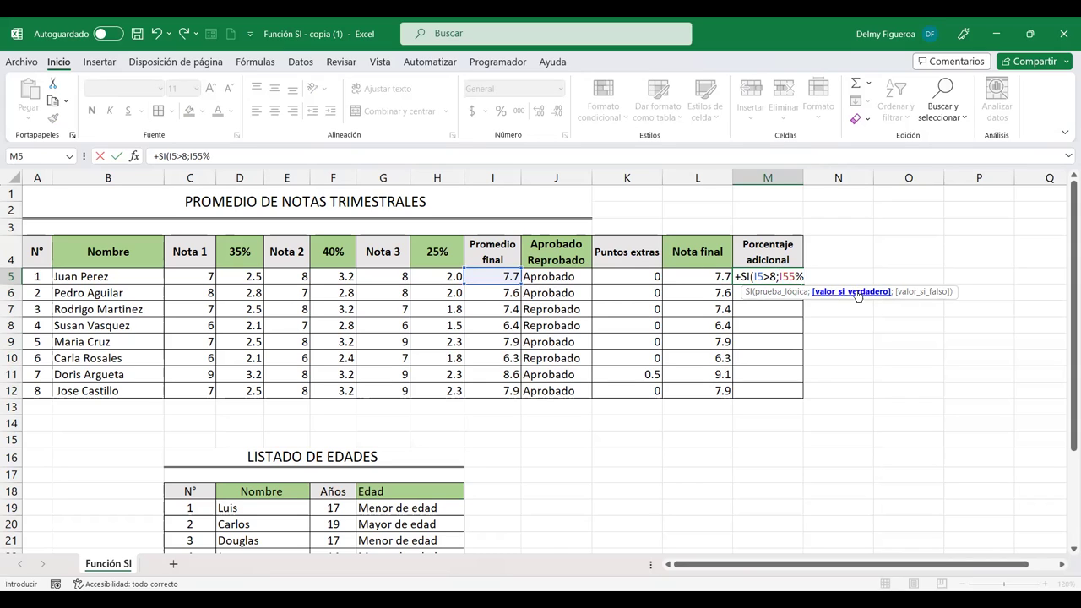
key(BackSpace)
key(BackSpace)
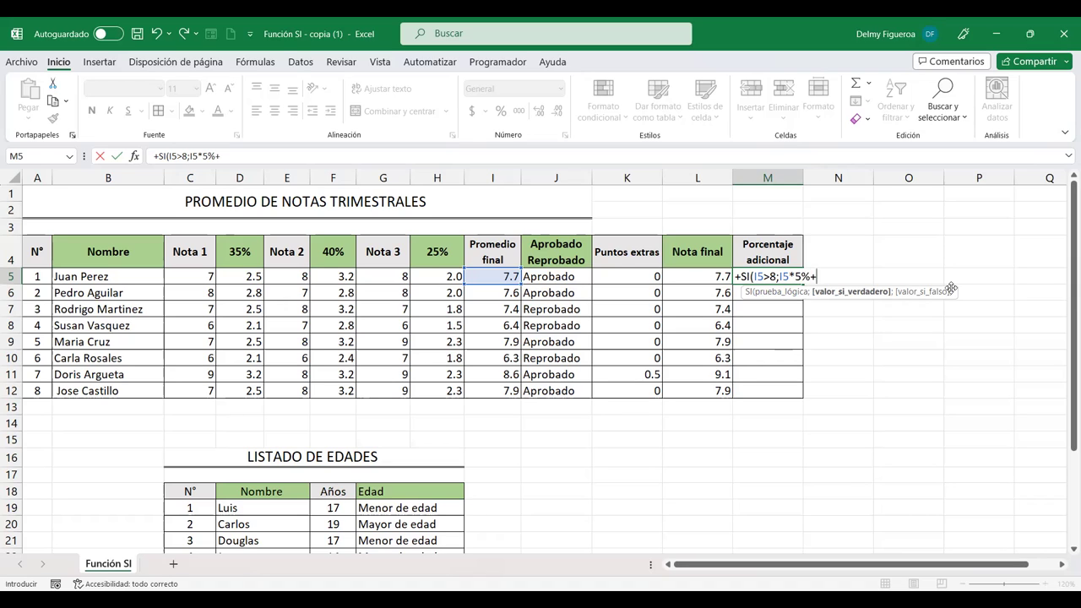
click(503, 276)
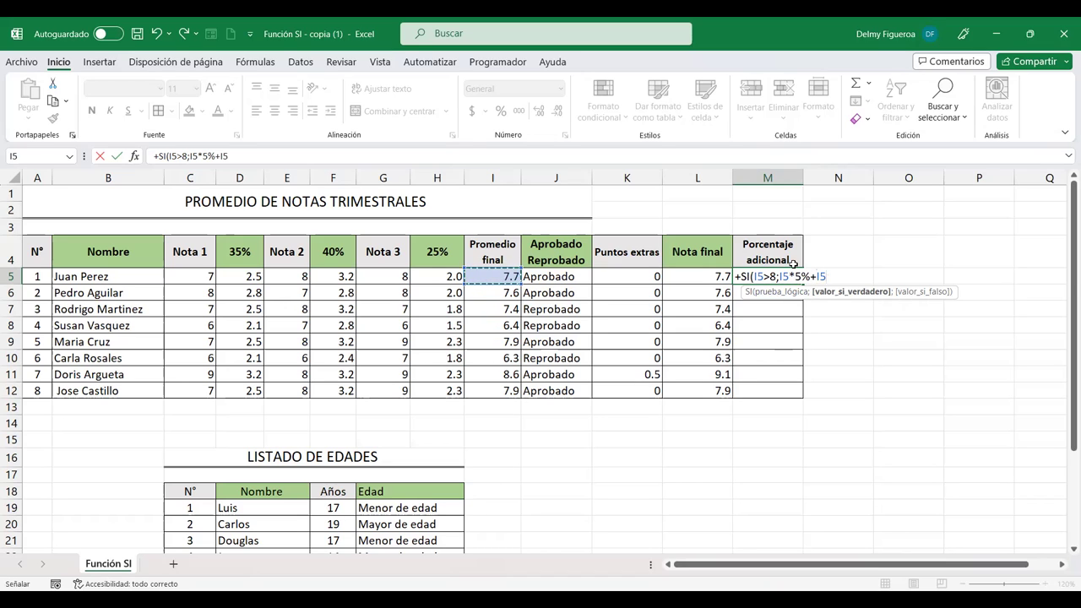
text(;)
key(Left)
key(Left)
key(Left)
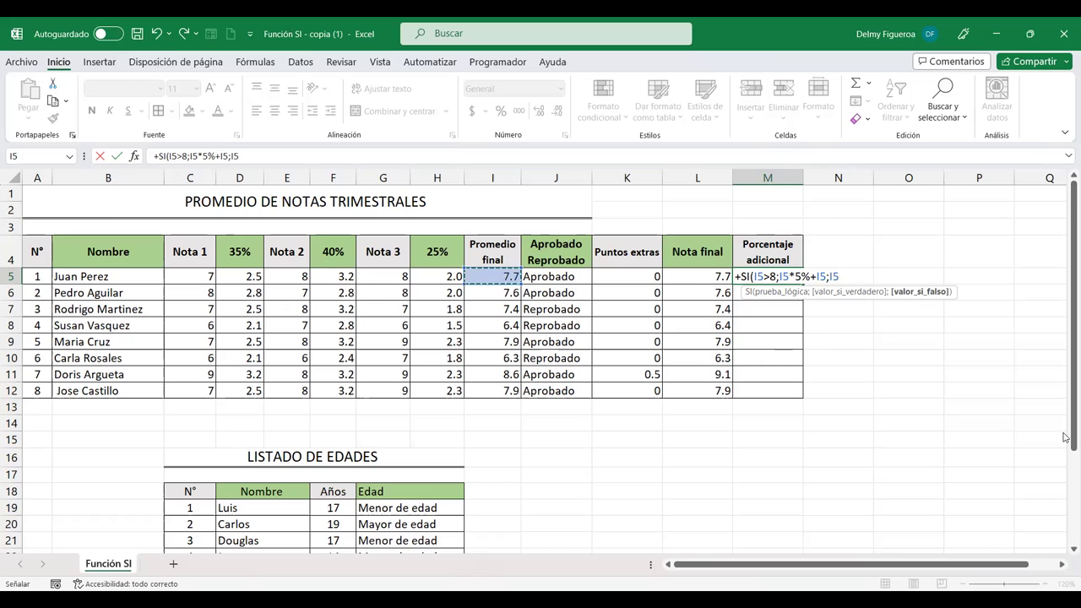
text(*5%+)
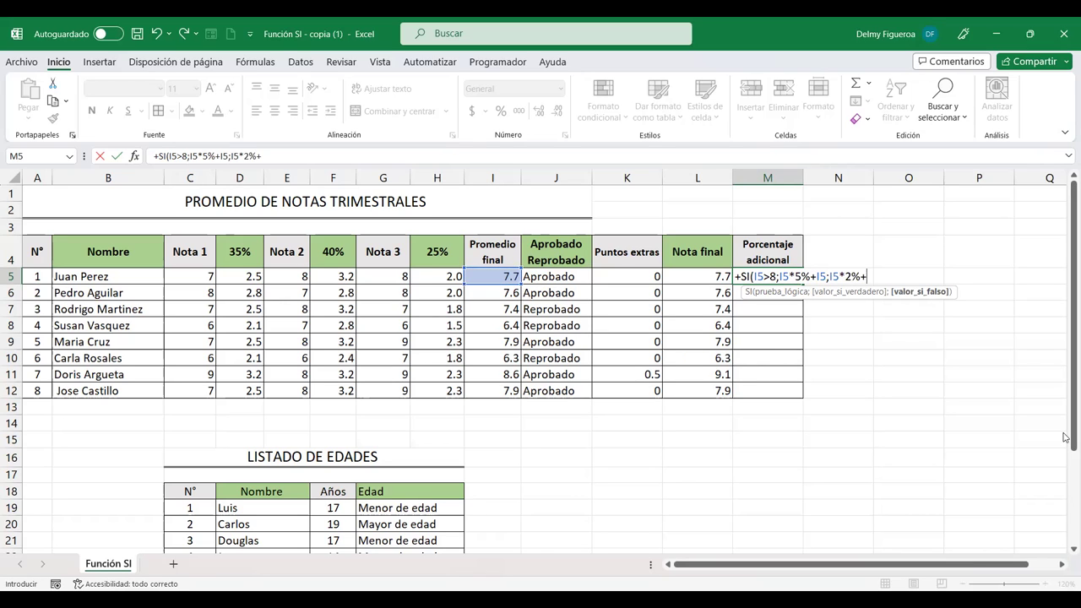
click(484, 278)
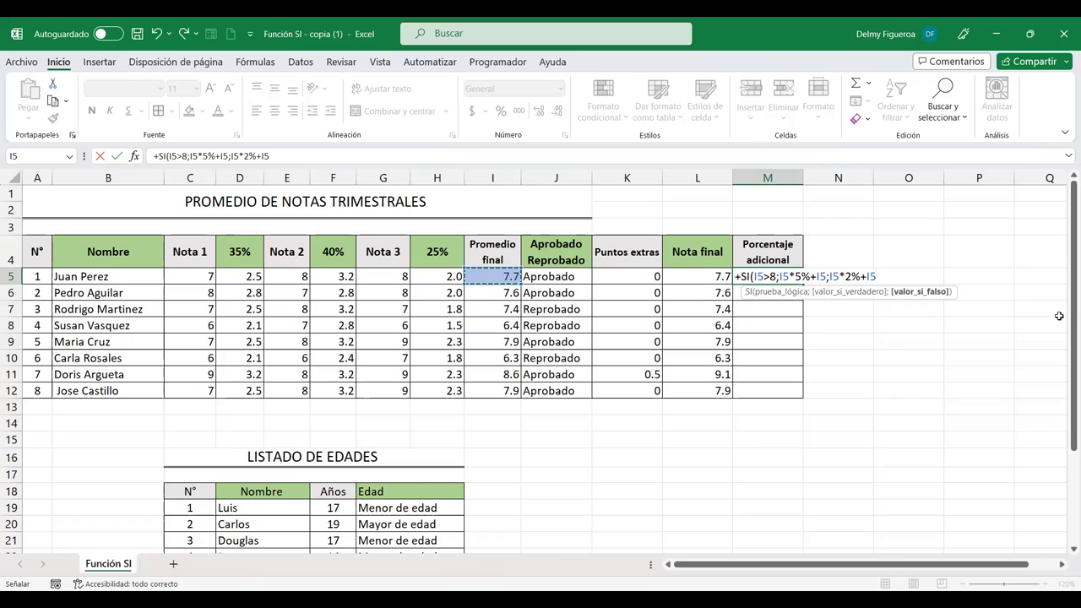
key(ctrl+Return)
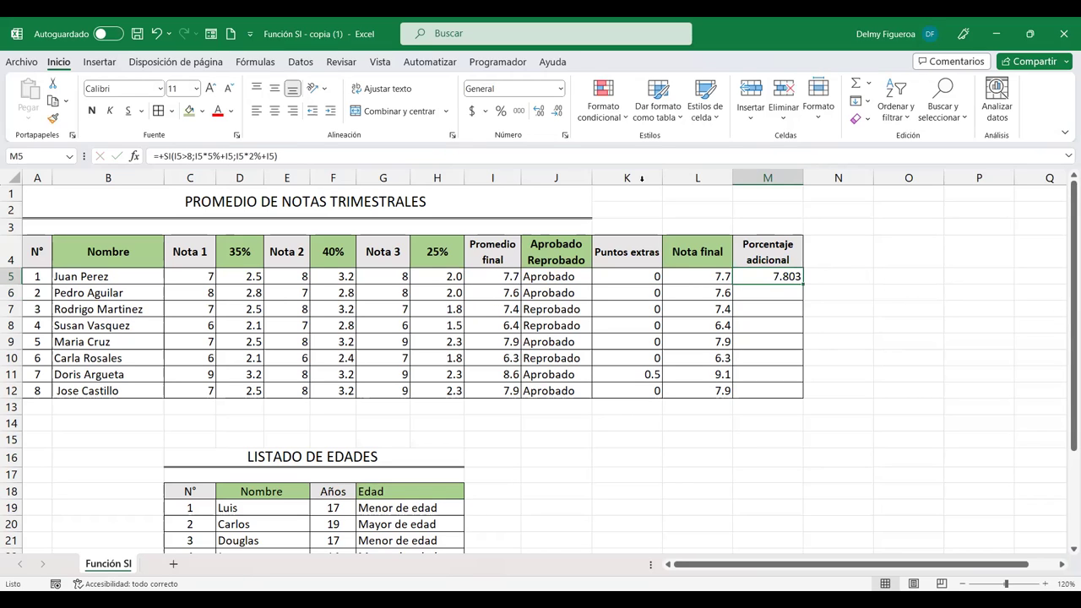
Step: Fill M5's formula down to M12 at one decimal, then verify the M5 and M11 formulas
double_click(802, 284)
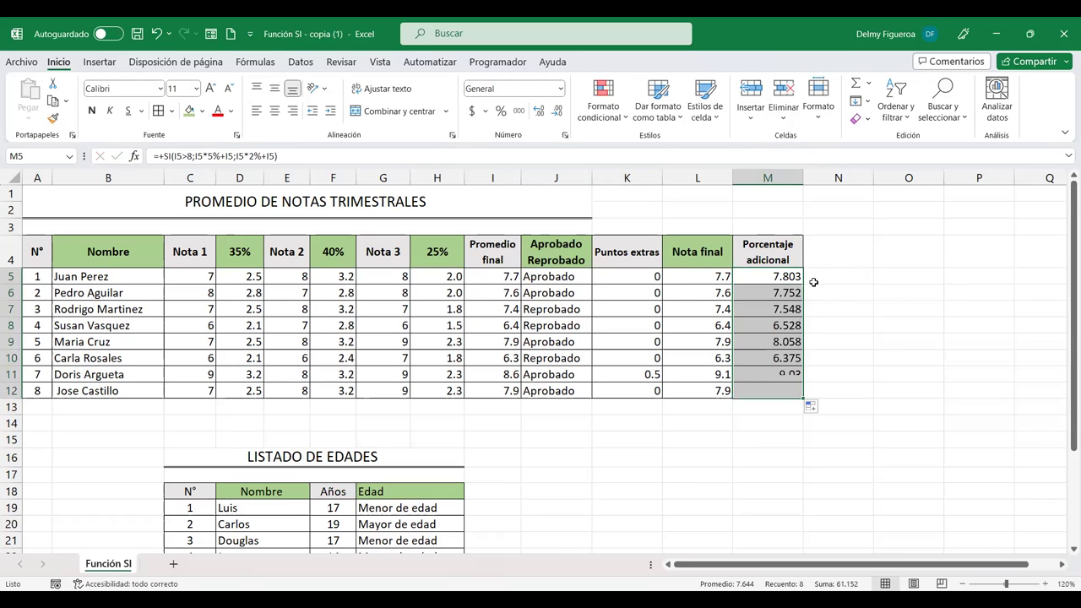
click(558, 111)
click(557, 116)
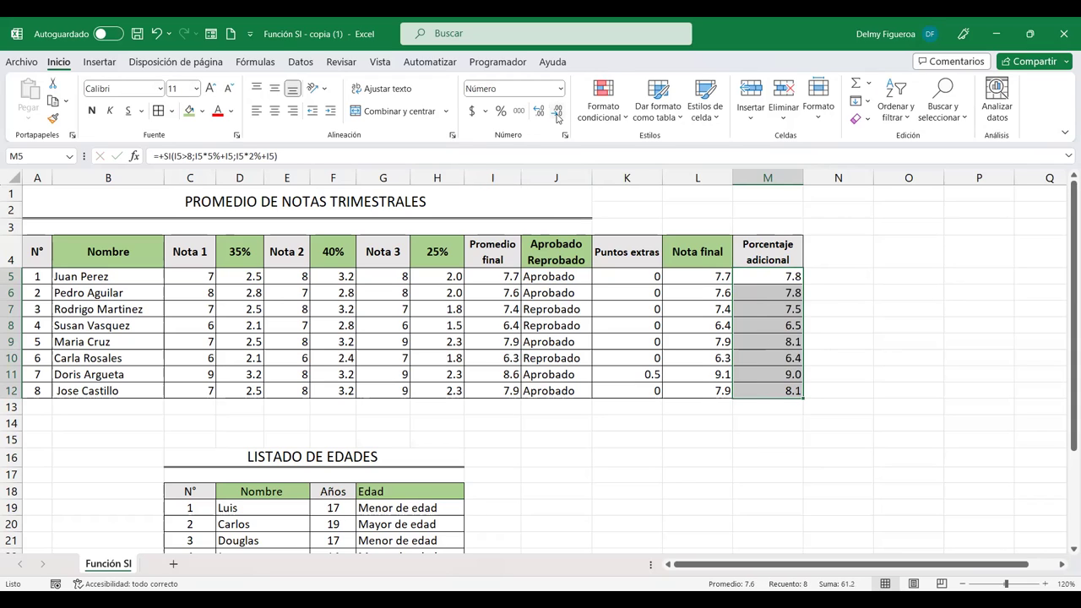
click(774, 273)
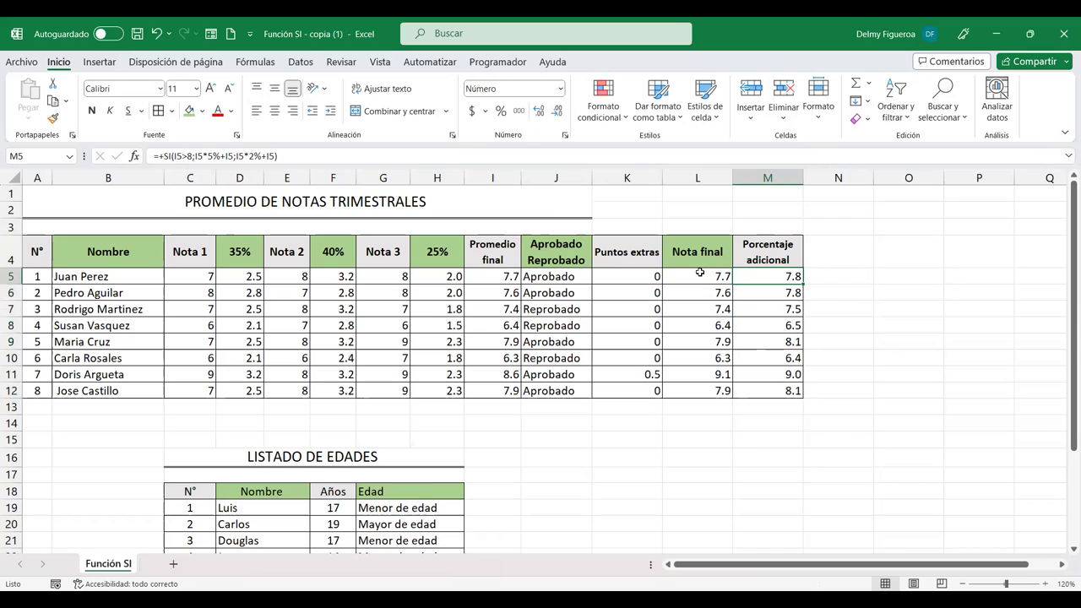
key(F2)
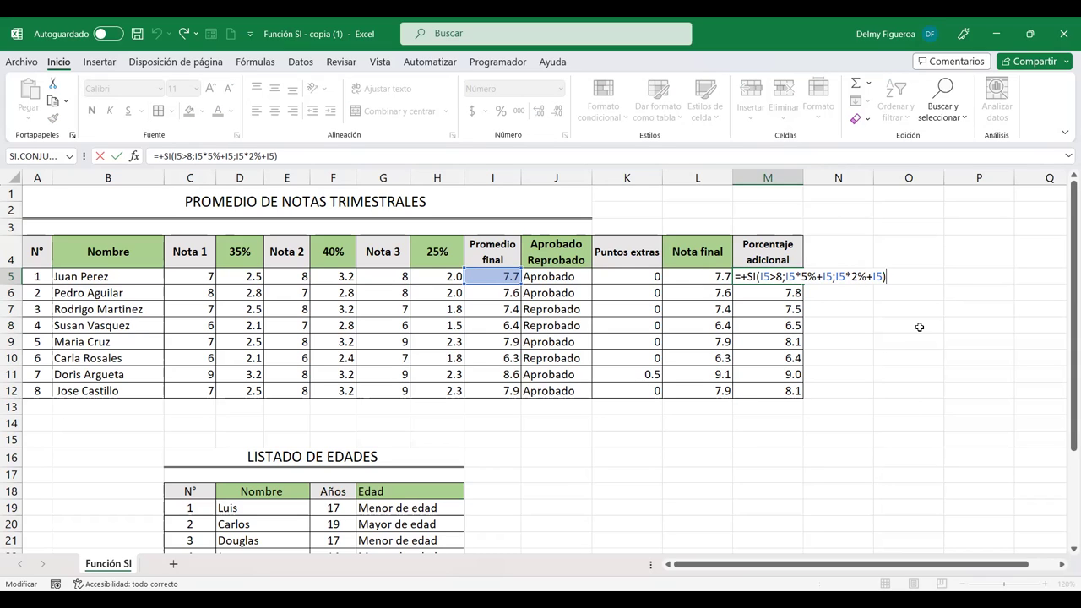
key(Return)
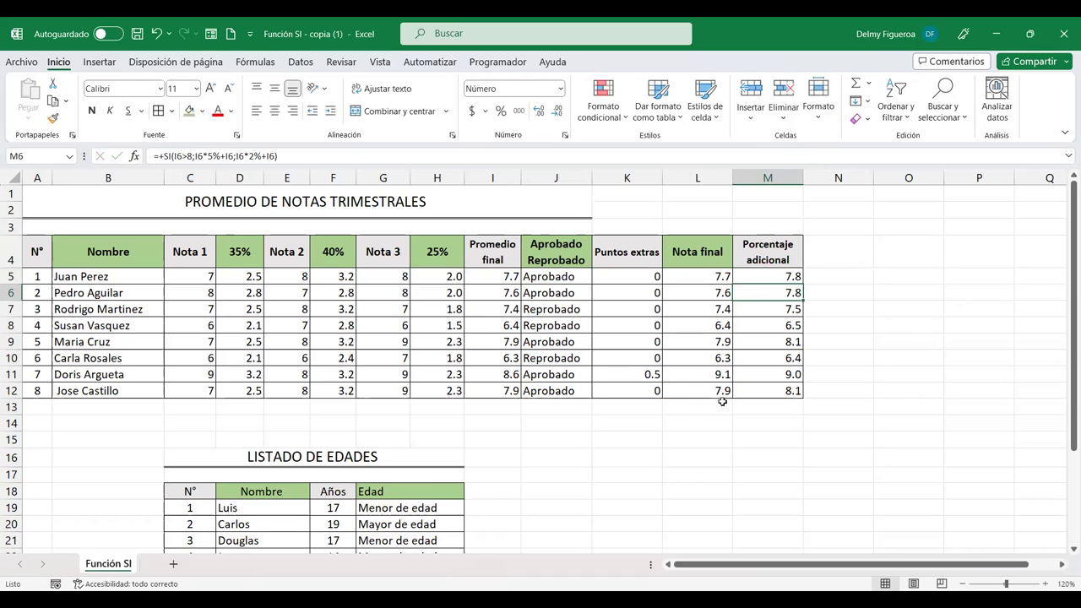
click(778, 371)
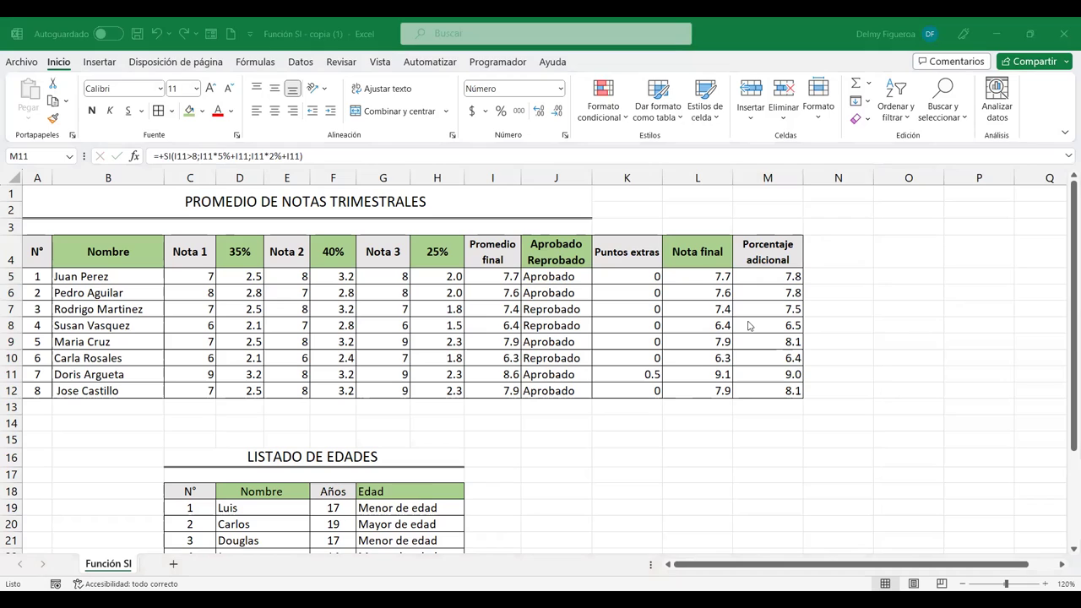
click(818, 272)
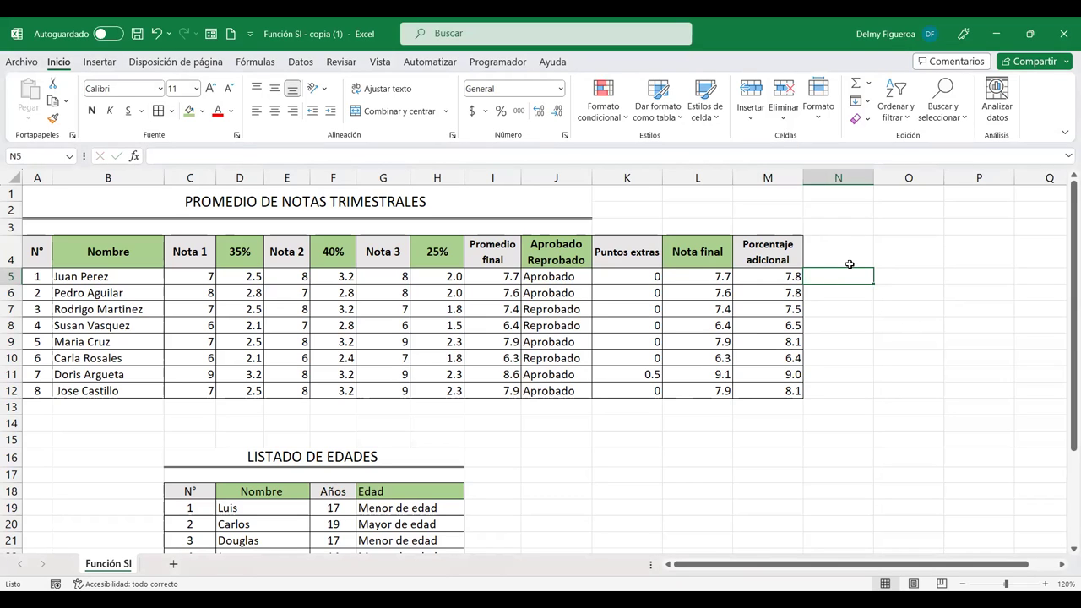
click(849, 263)
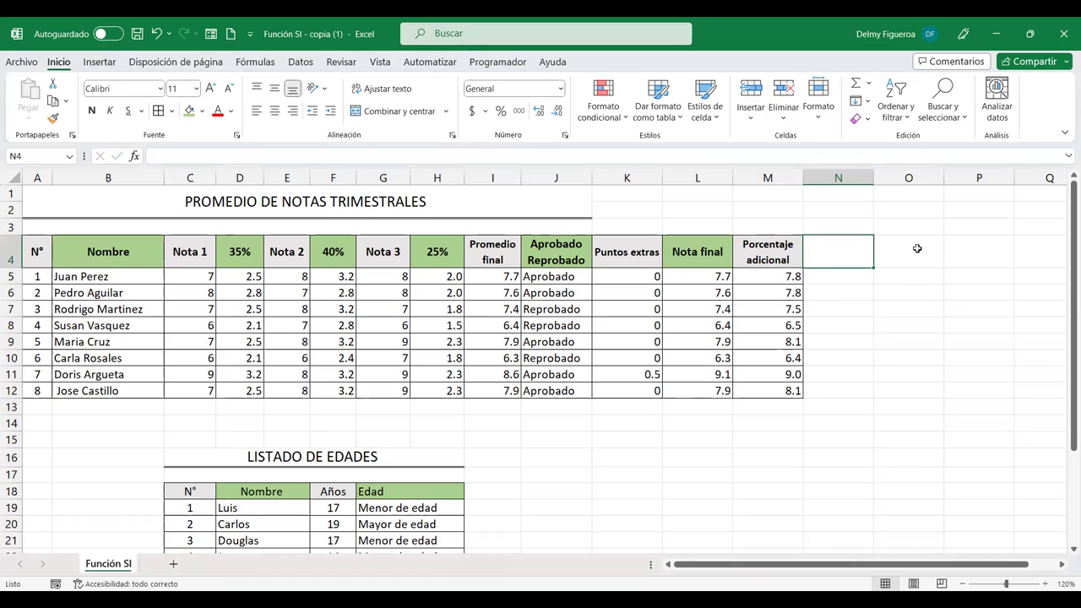
Step: Copy the green Nota final header into N4 and relabel it 'Errores'
key(Left)
key(Left)
key(ctrl+c)
key(Right)
key(Right)
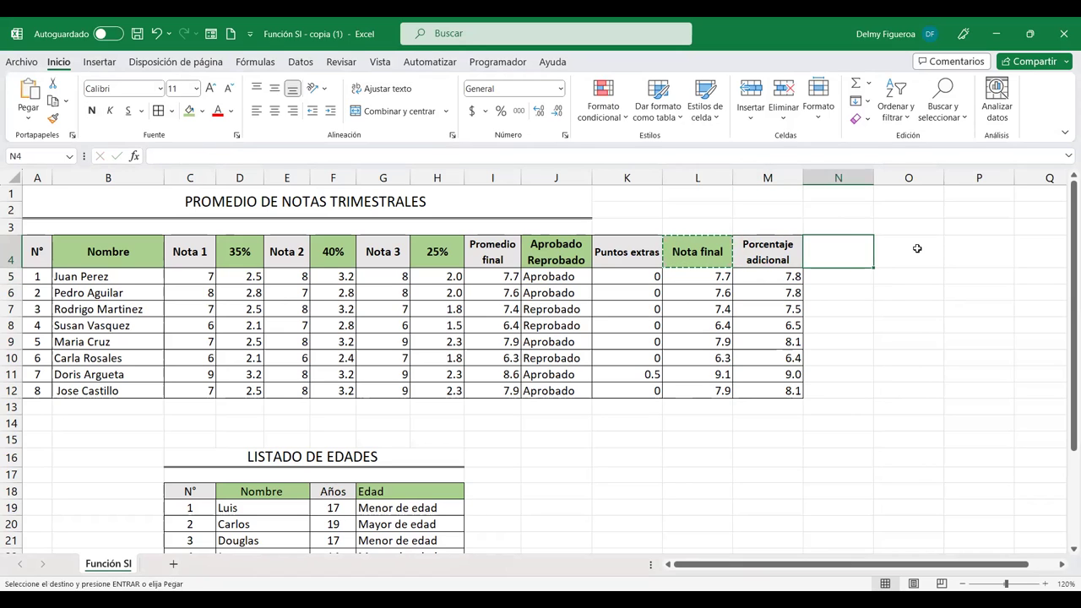
key(ctrl+v)
key(F2)
text(Errores)
key(Return)
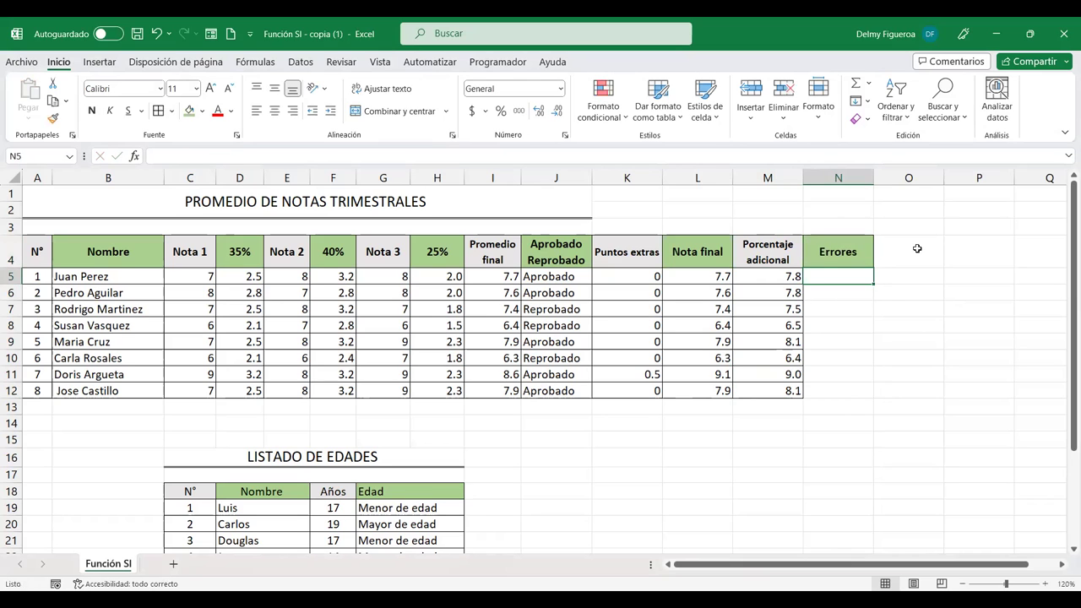
Step: Copy K5's formula text =+SI(I5>8;0.5;0) from the formula bar and paste it into N5
text(+)
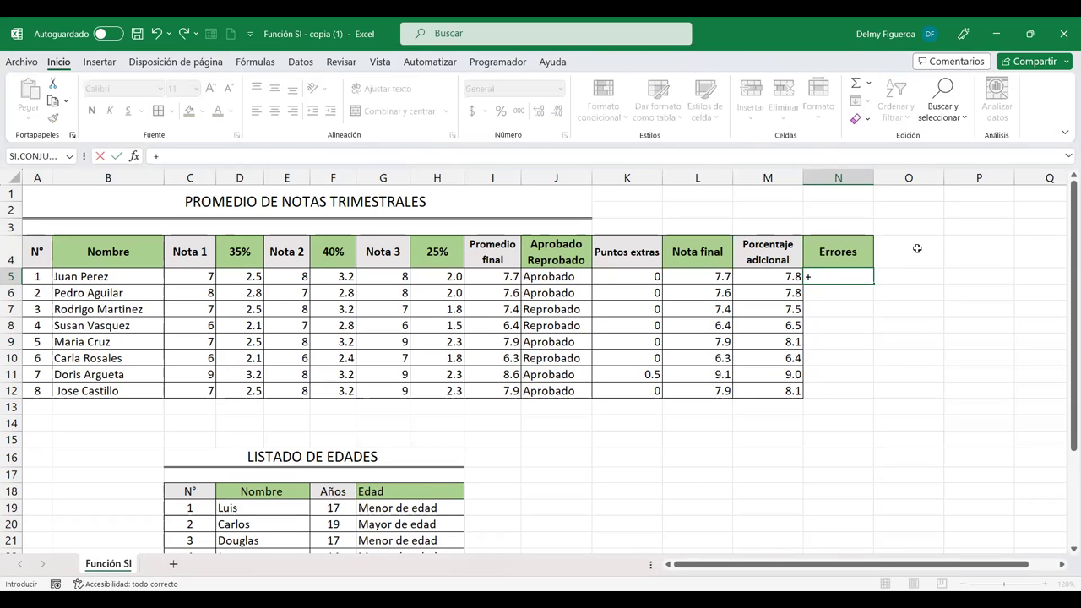
key(Escape)
click(634, 273)
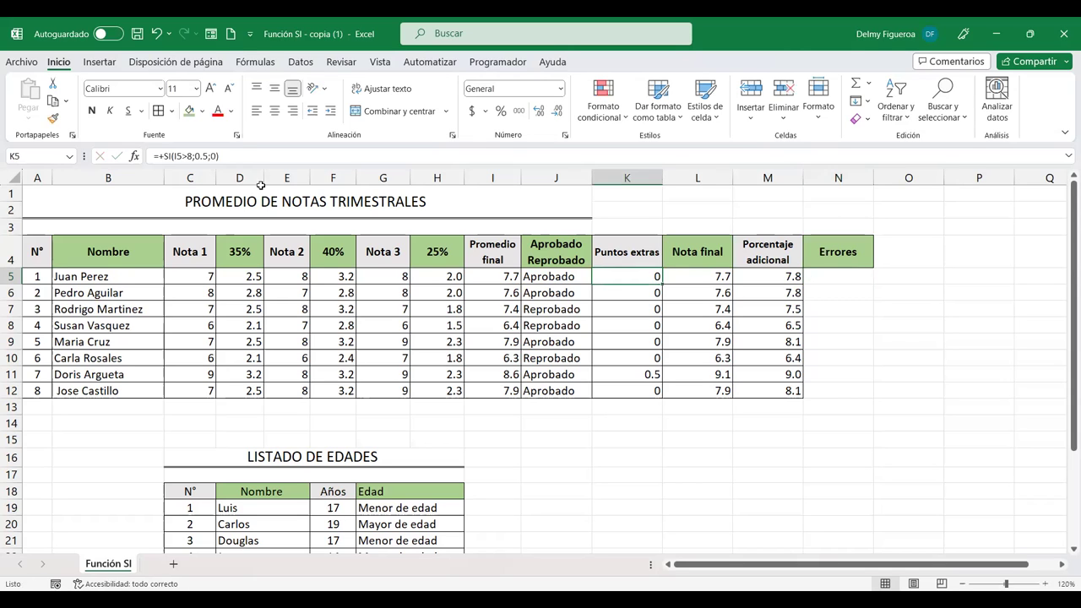
drag(218, 155, 42, 158)
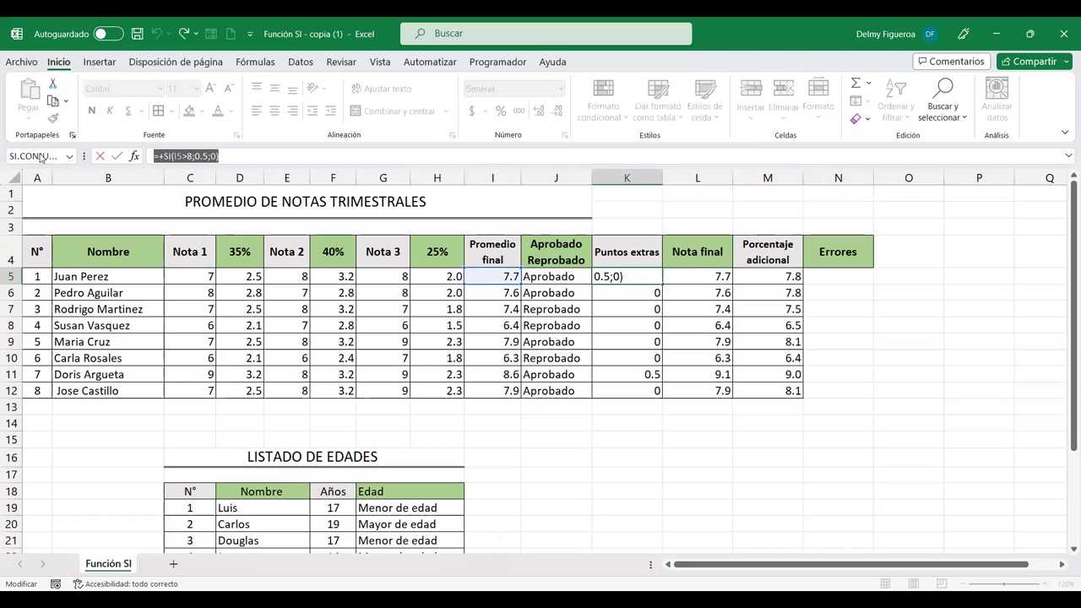
click(841, 277)
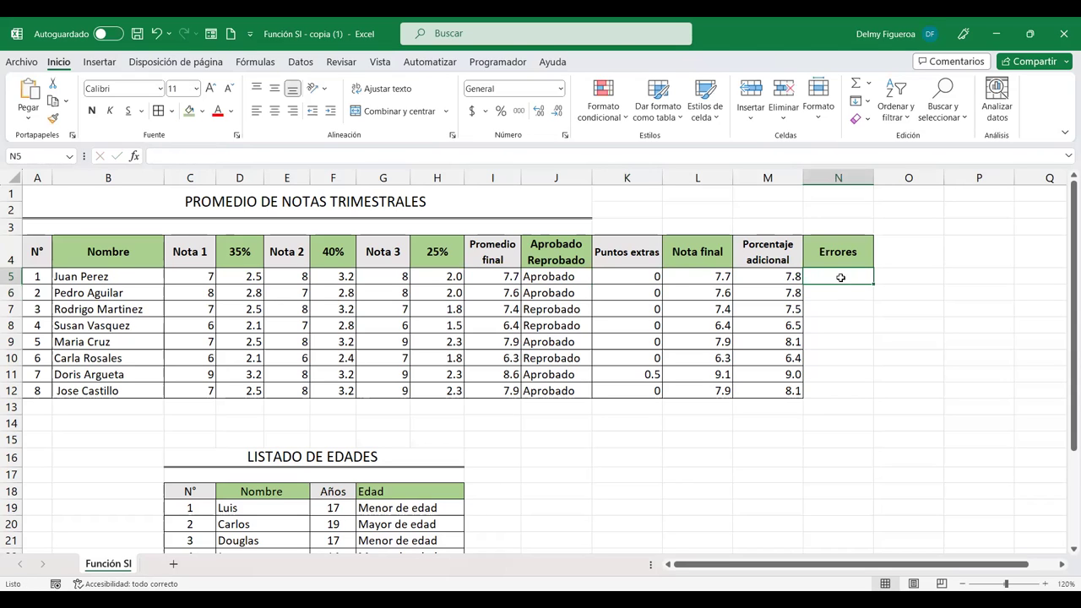
key(ctrl+v)
Step: Rewrite N5 as =+SI(B5>8;B5*0.5;0), which now returns #¡VALOR!
key(F2)
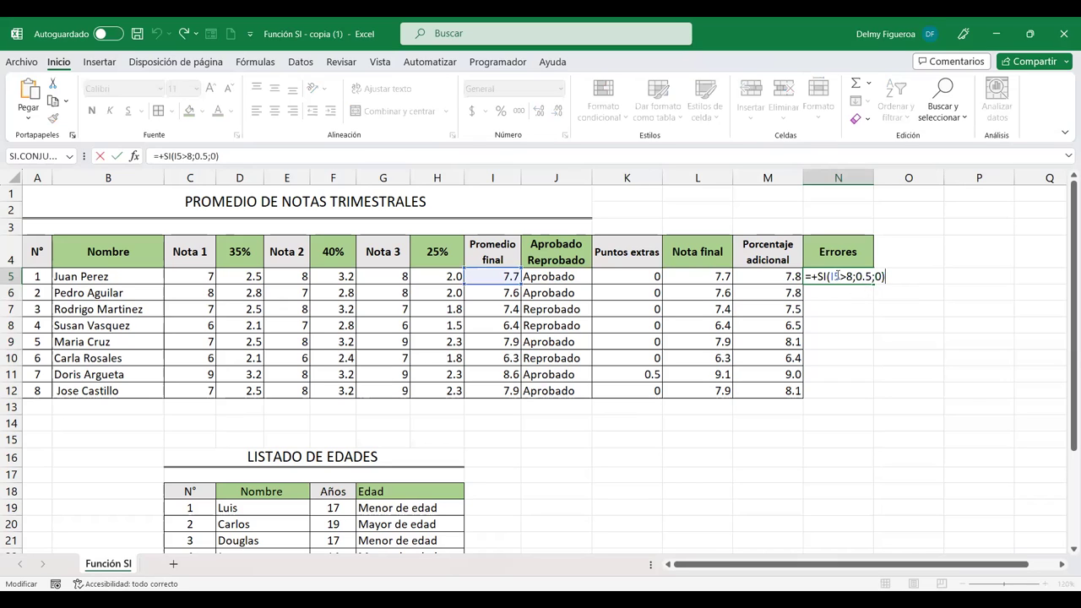
click(835, 276)
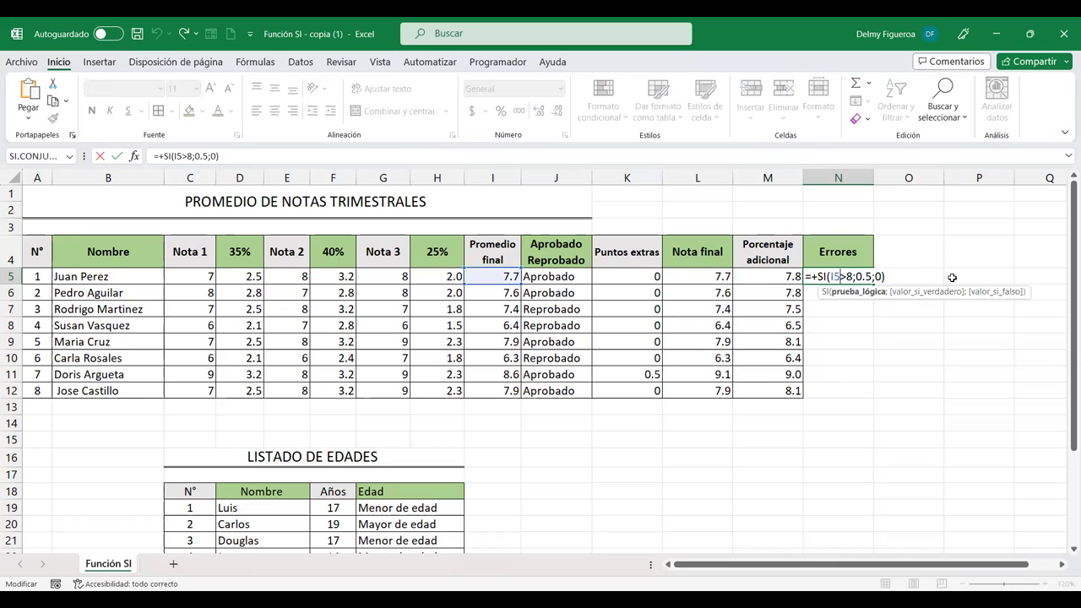
click(122, 276)
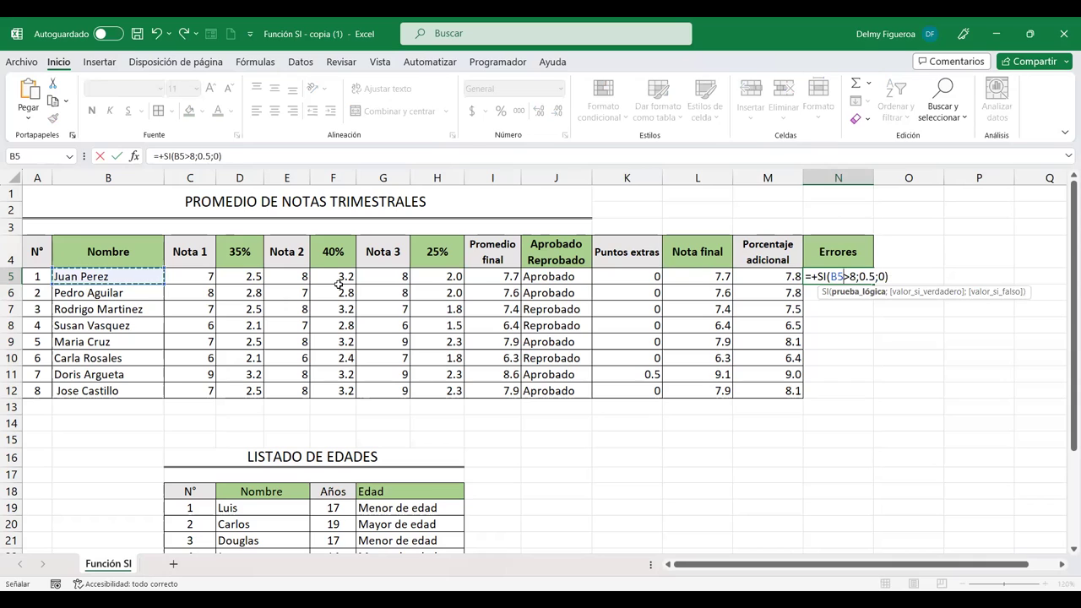
key(ctrl+Return)
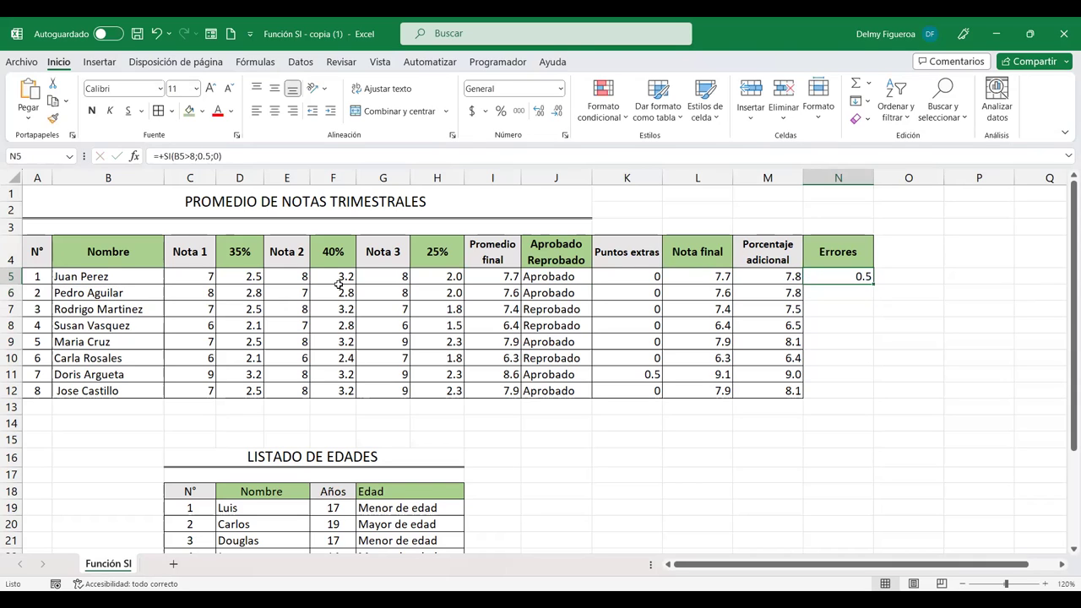
key(F2)
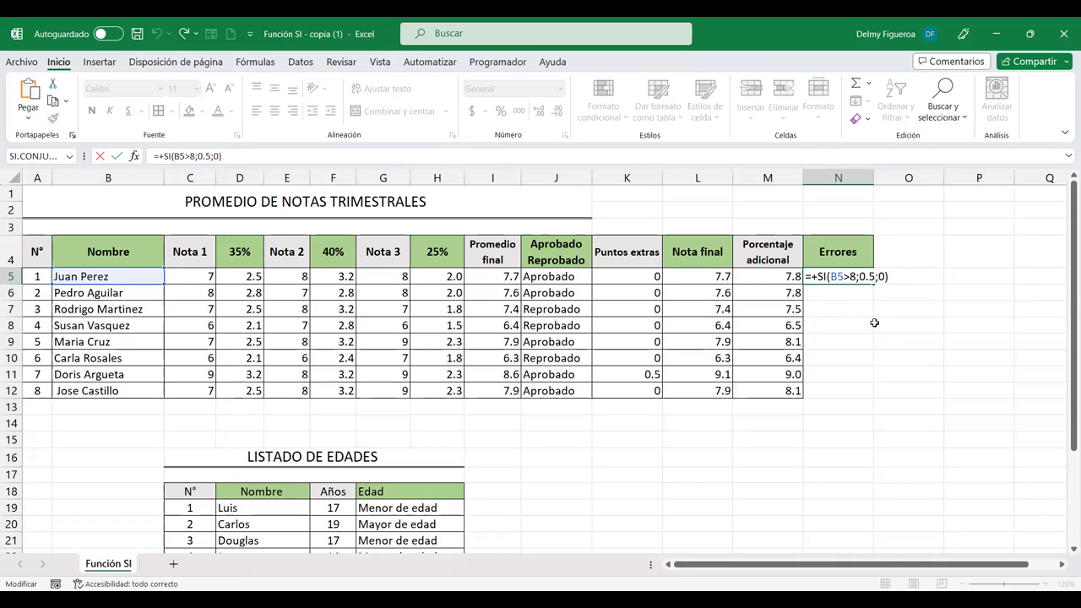
click(859, 277)
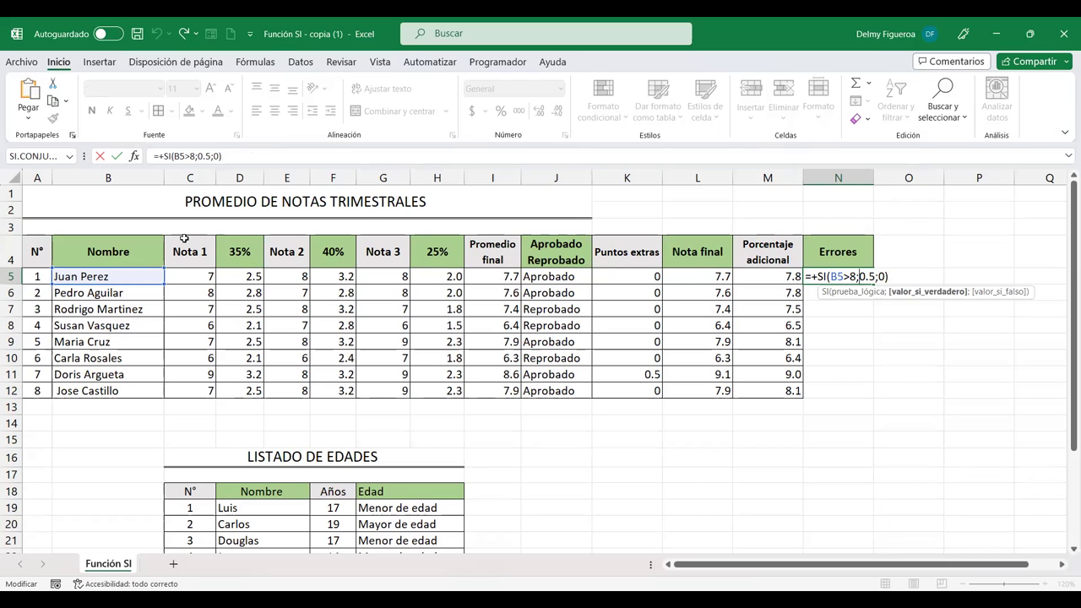
click(140, 276)
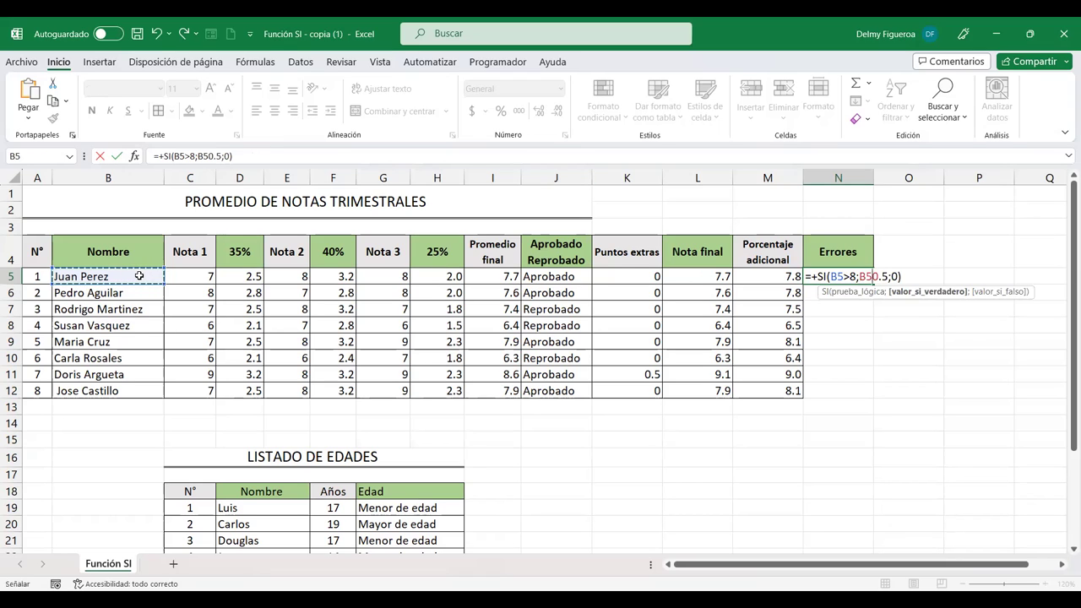
text(*)
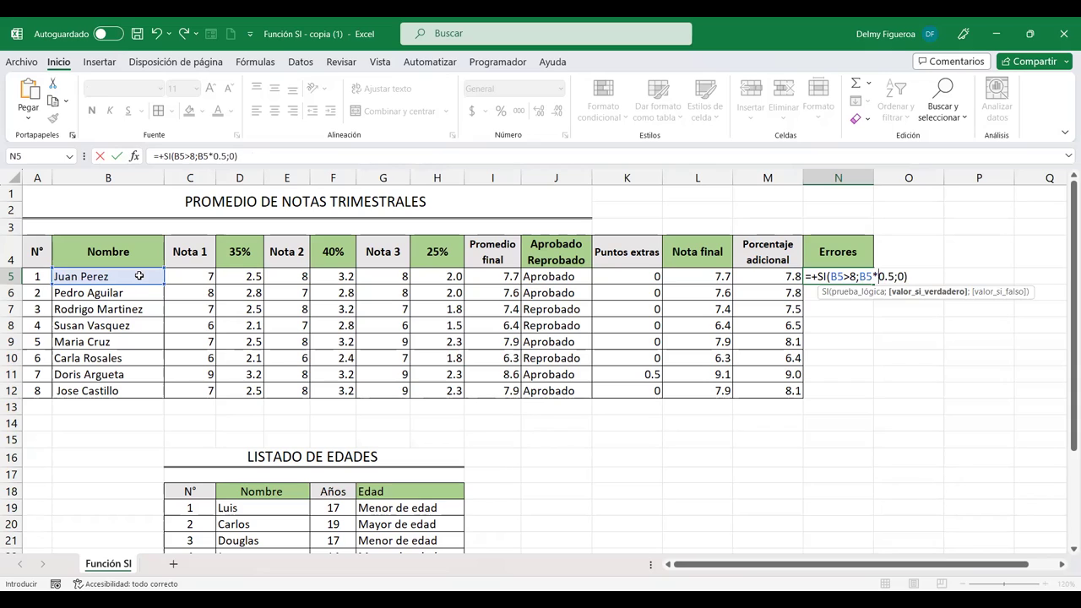
key(Return)
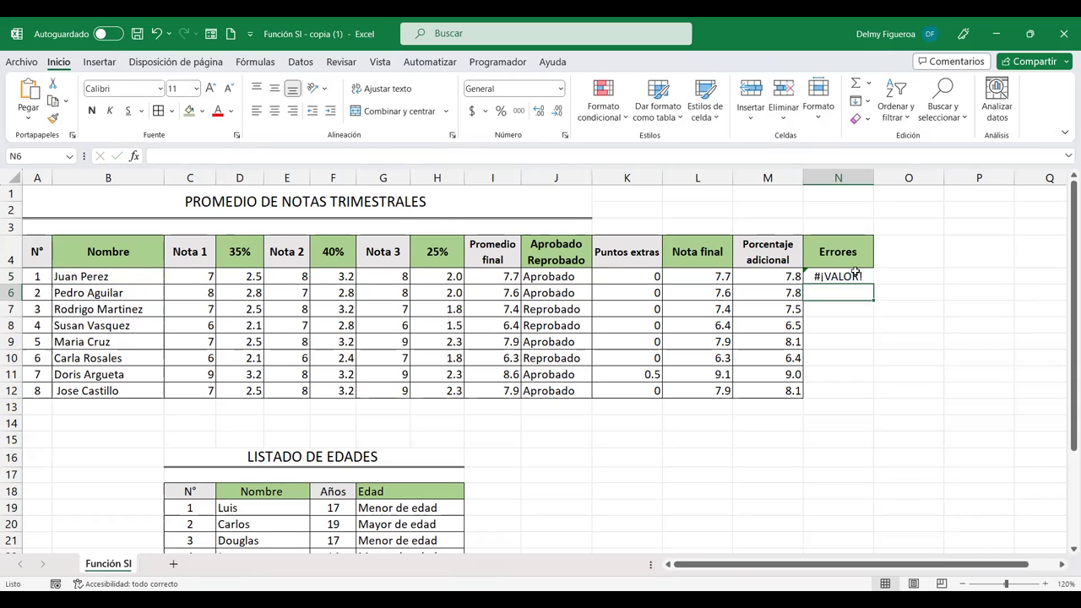
click(851, 275)
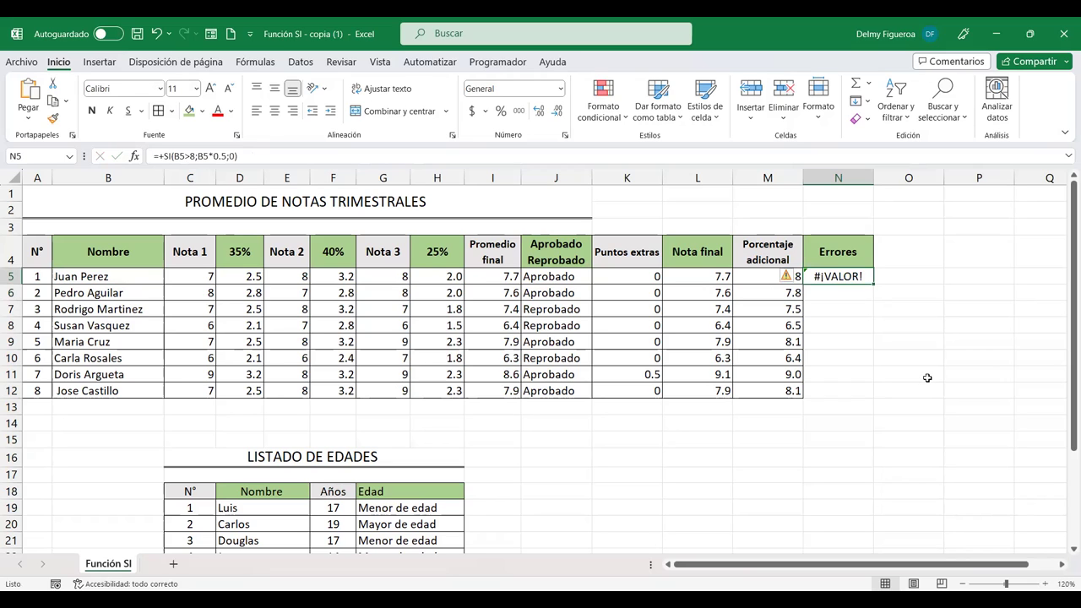
key(F2)
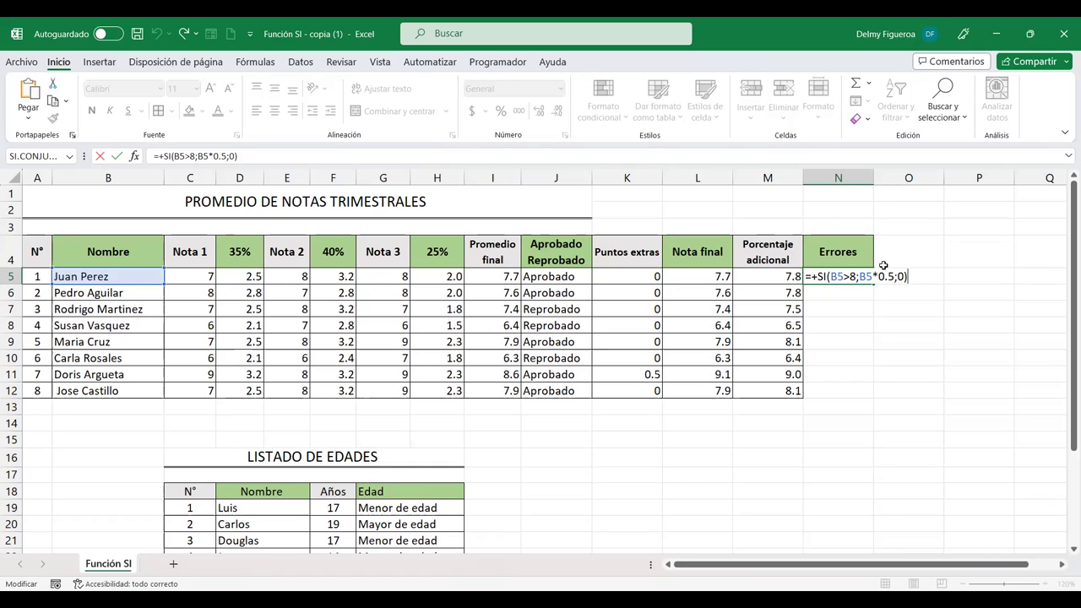
key(Return)
click(859, 275)
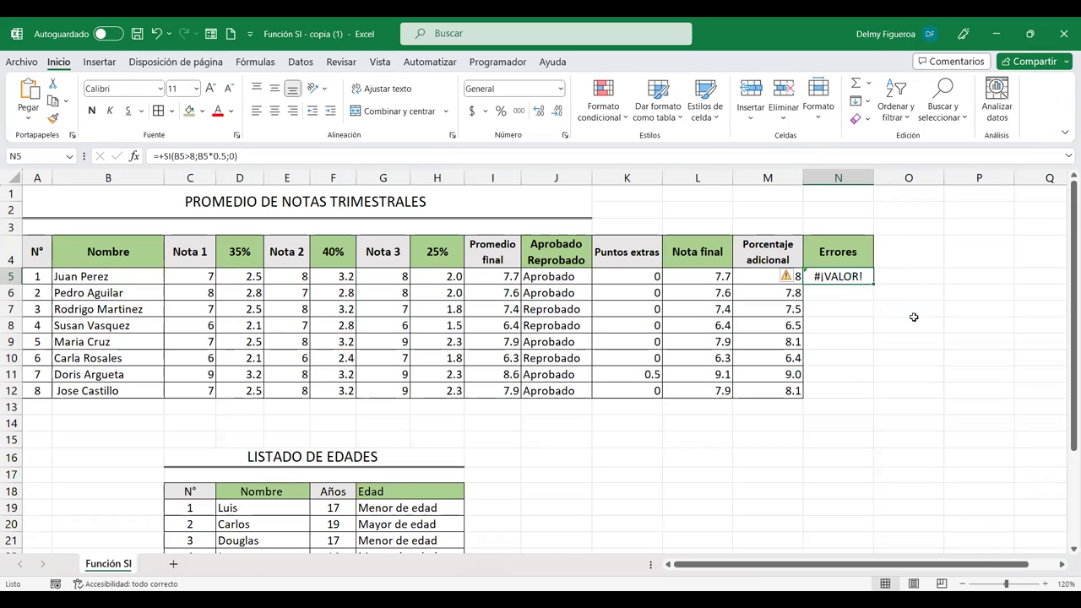
key(F2)
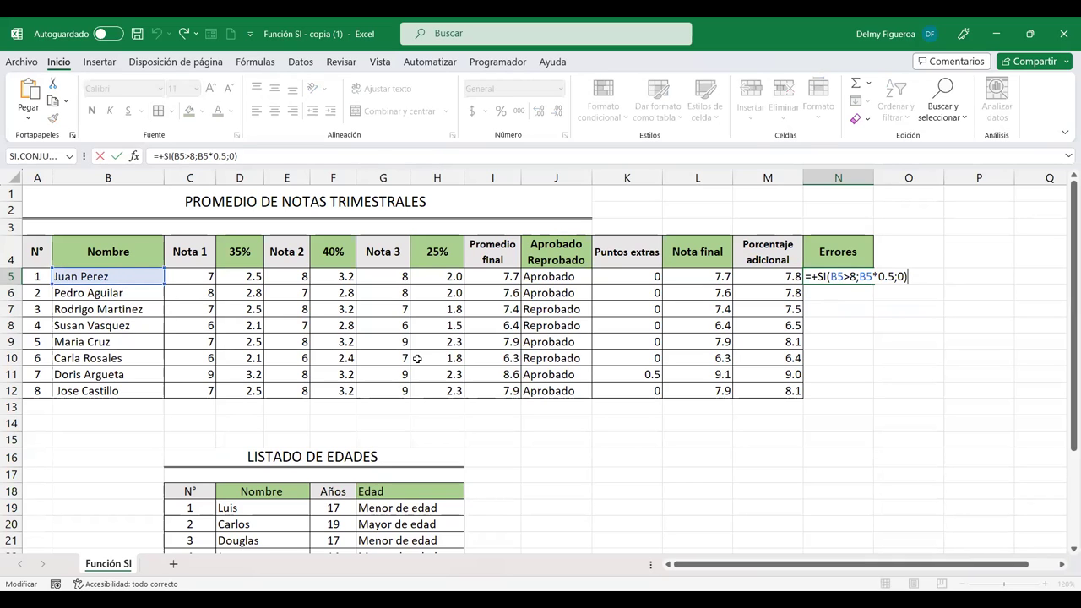
key(Return)
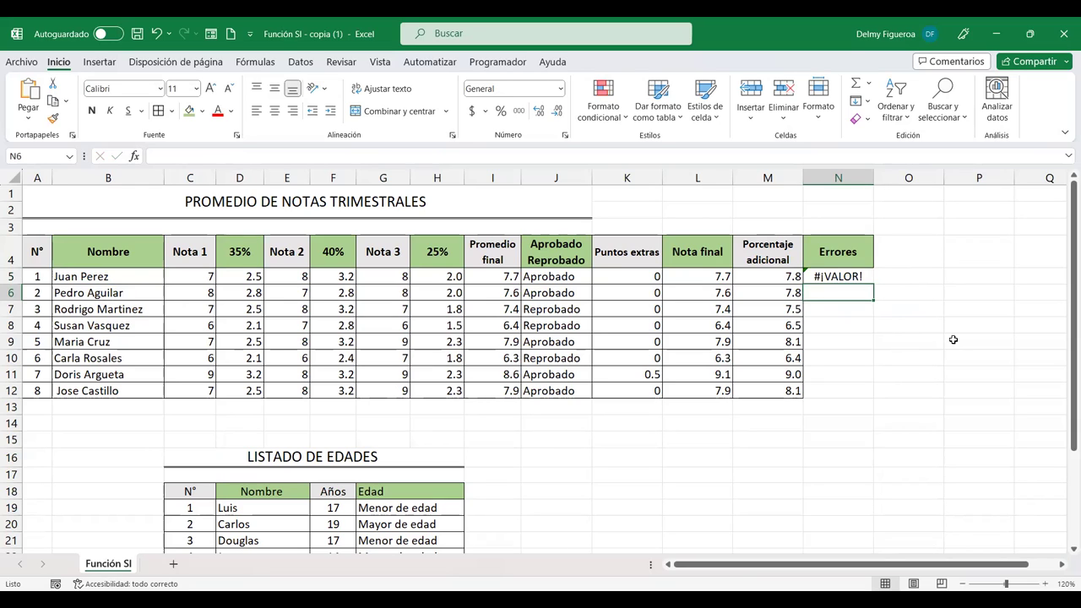
Step: Enter =+SI(L6>8;) in N6, testing the 7.6 Nota final, which returns FALSO
text(+)
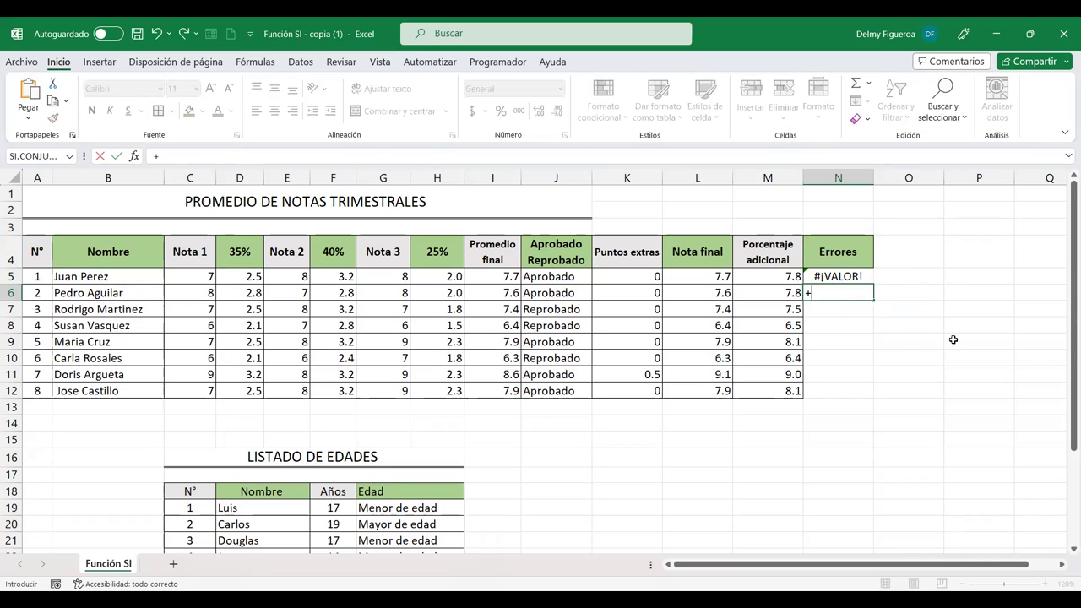
text(si)
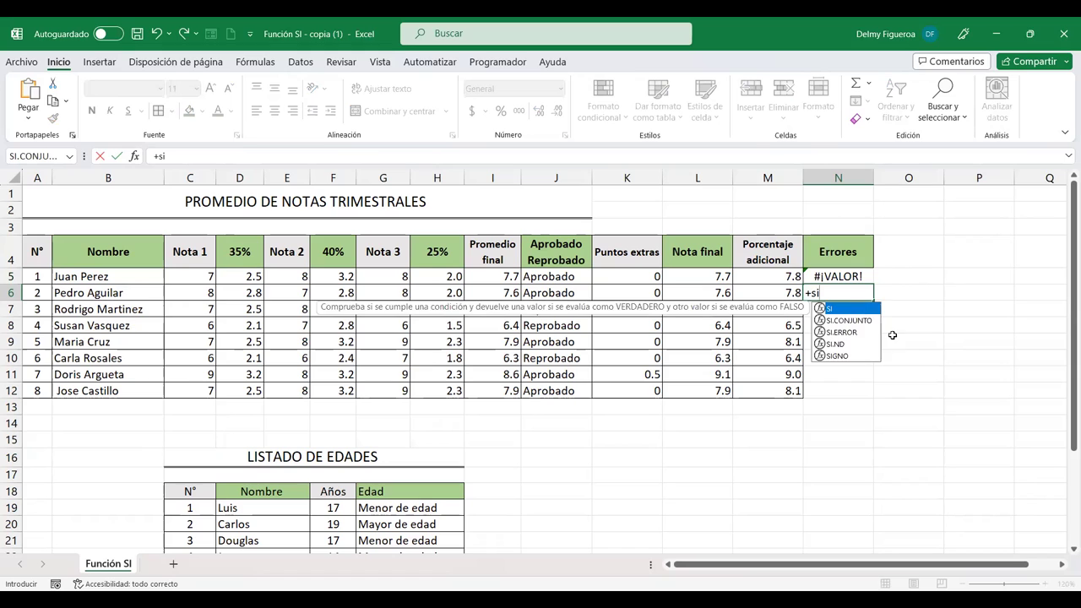
key(Tab)
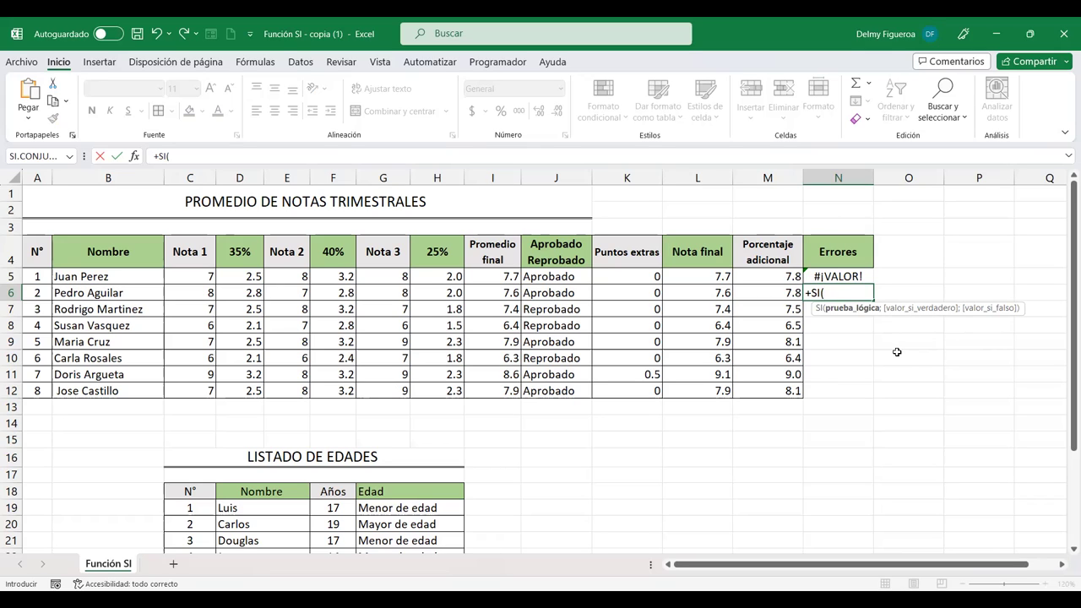
click(707, 292)
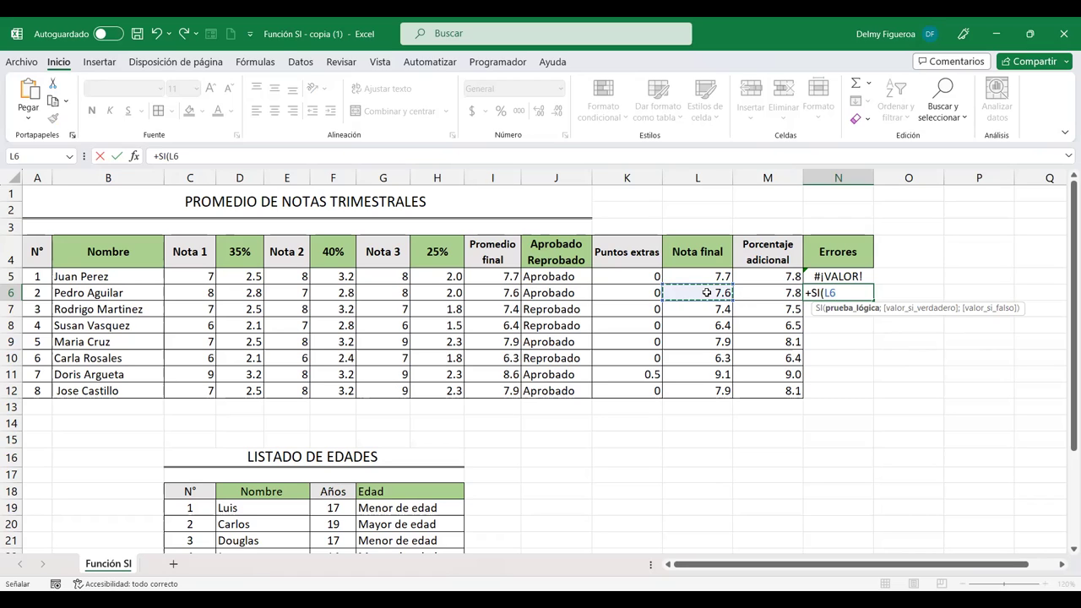
text(>8)
key(F2)
text(;)
key(Return)
key(Up)
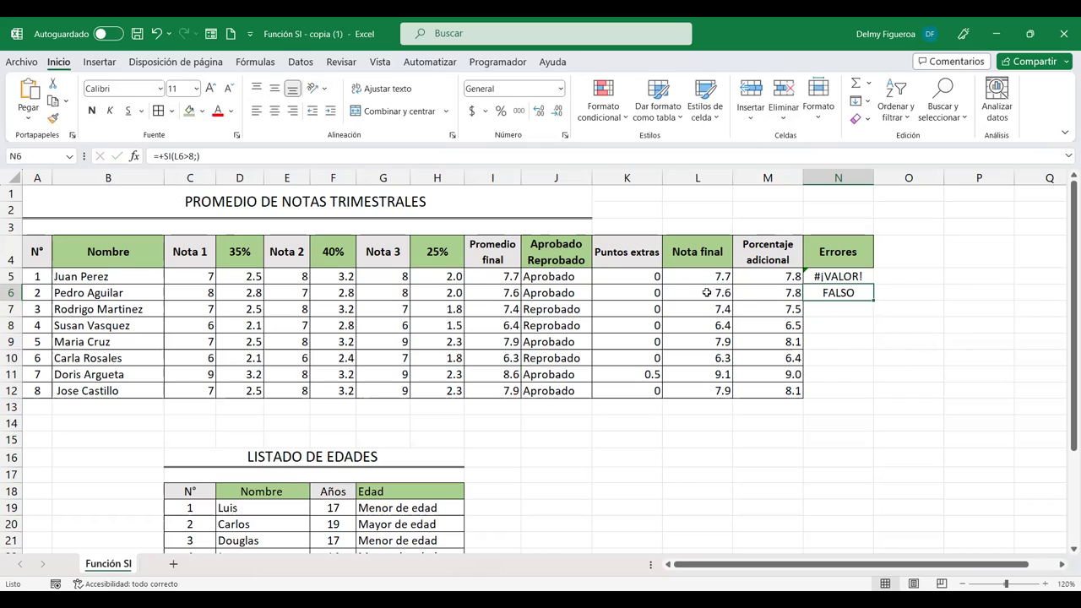
key(F2)
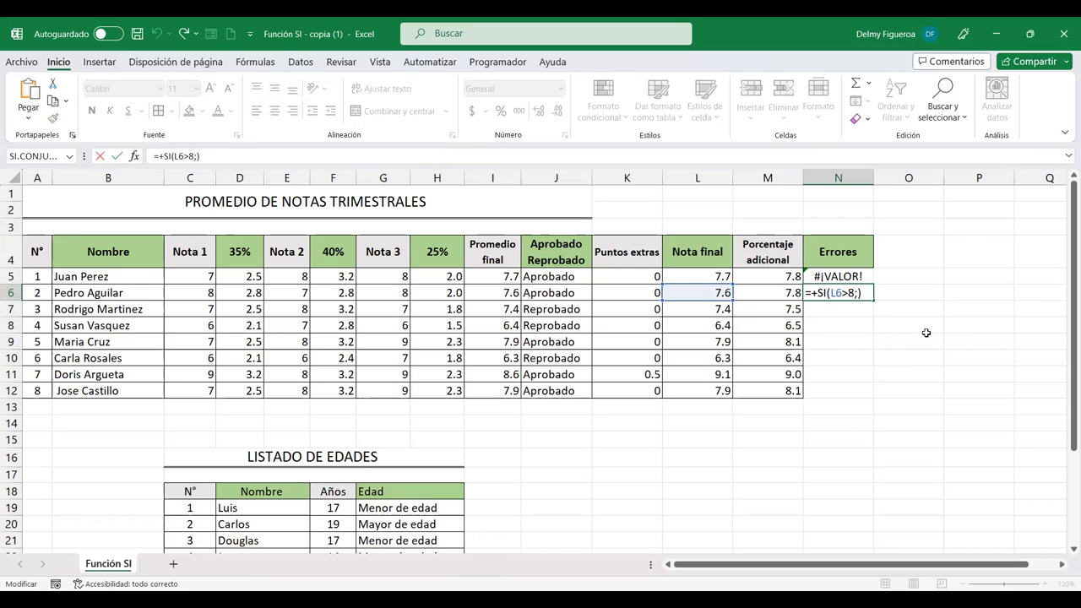
key(Return)
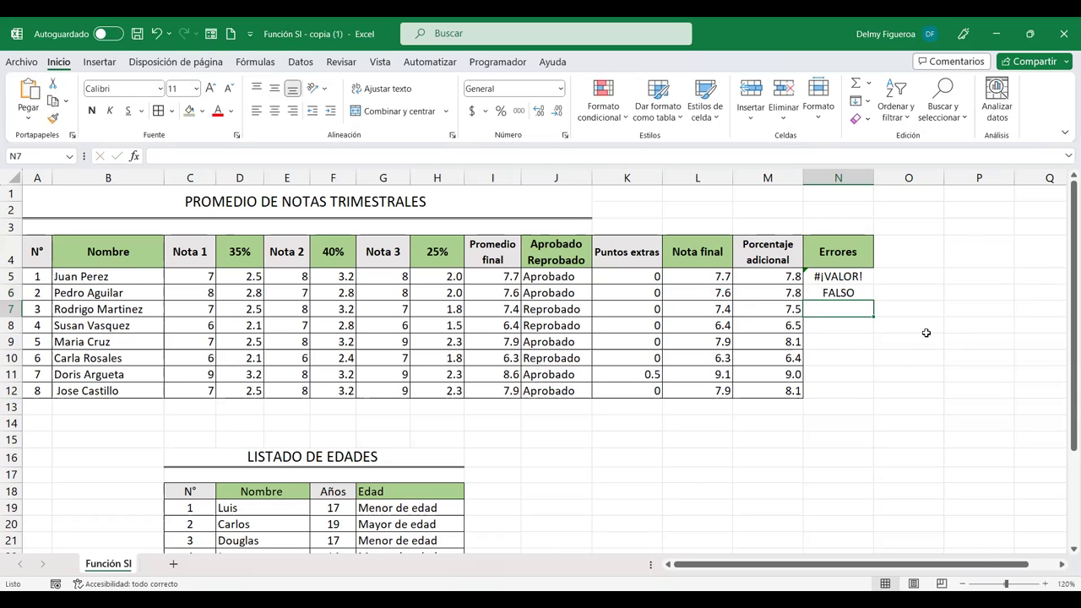
Step: Edit N6 to =+SI(L6>8;"MB") so it returns MB when L6 exceeds 8
click(860, 291)
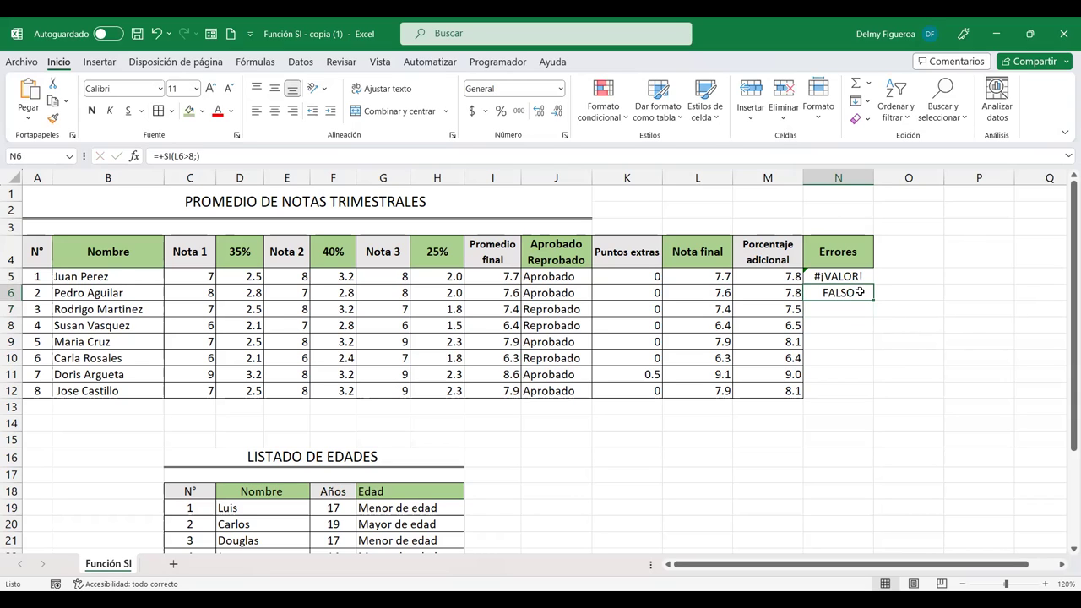
double_click(859, 291)
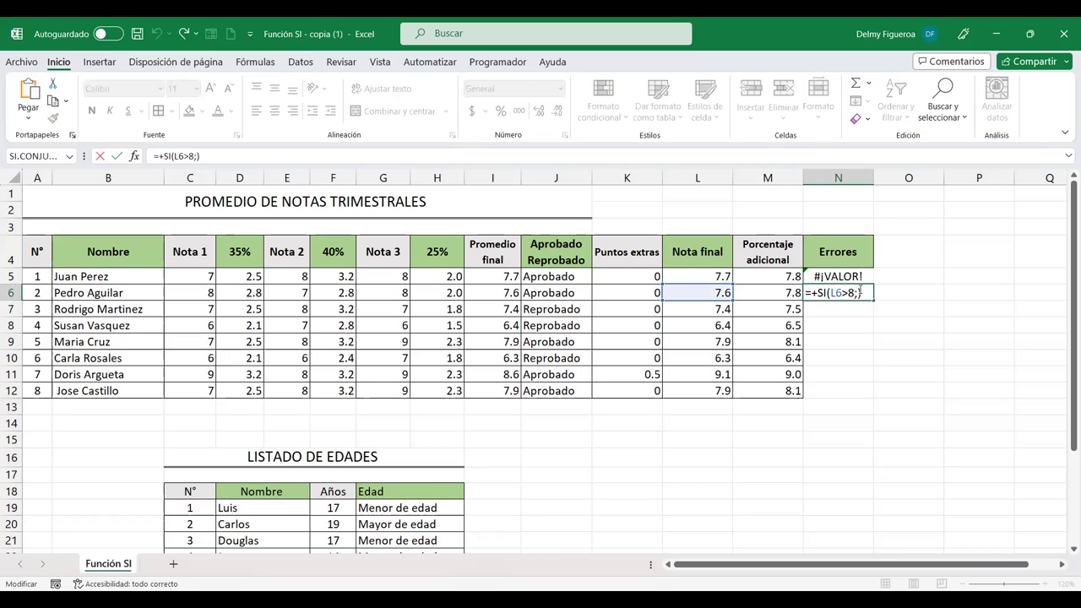
key(Return)
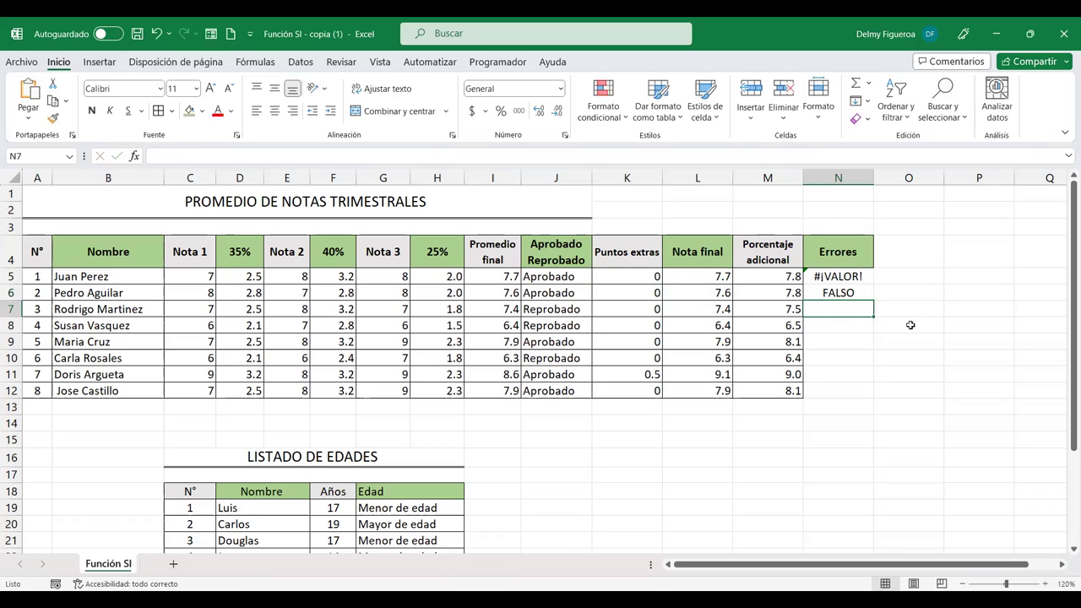
key(Up)
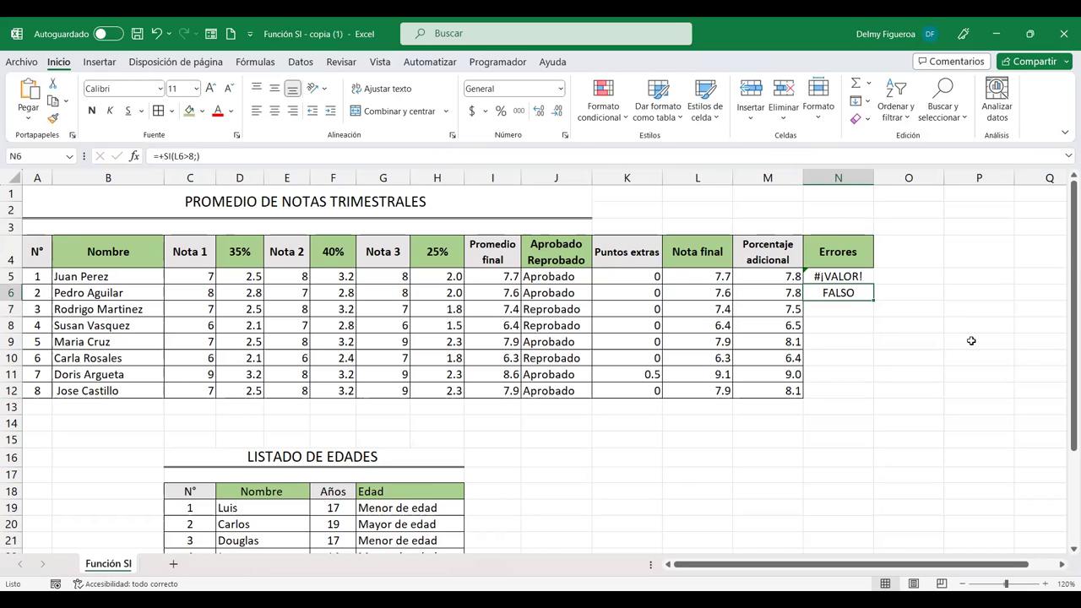
double_click(855, 292)
click(858, 292)
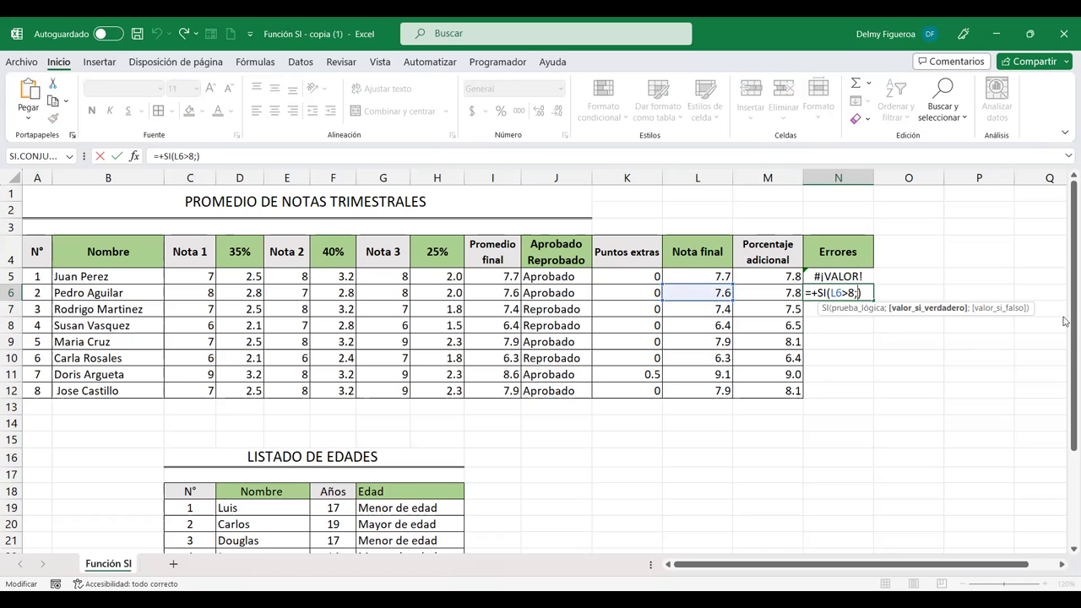
text("MB")
key(Return)
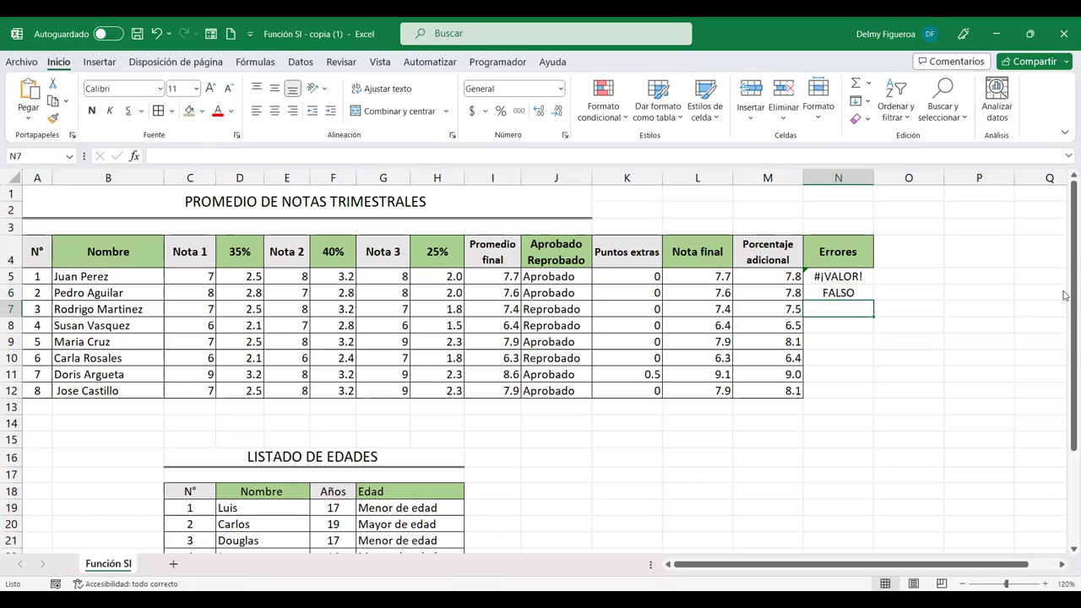
click(858, 290)
Step: Fill the N6 formula +SI(L6>8;"MB") down to N12, check MB in N11, then reopen N6 for editing
drag(874, 301, 870, 393)
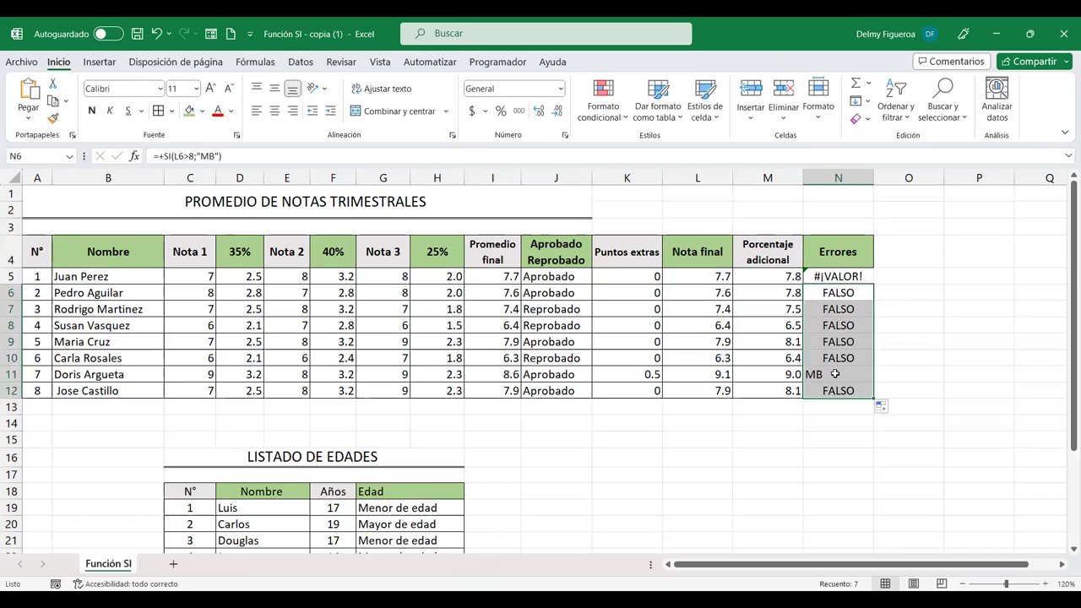
click(837, 375)
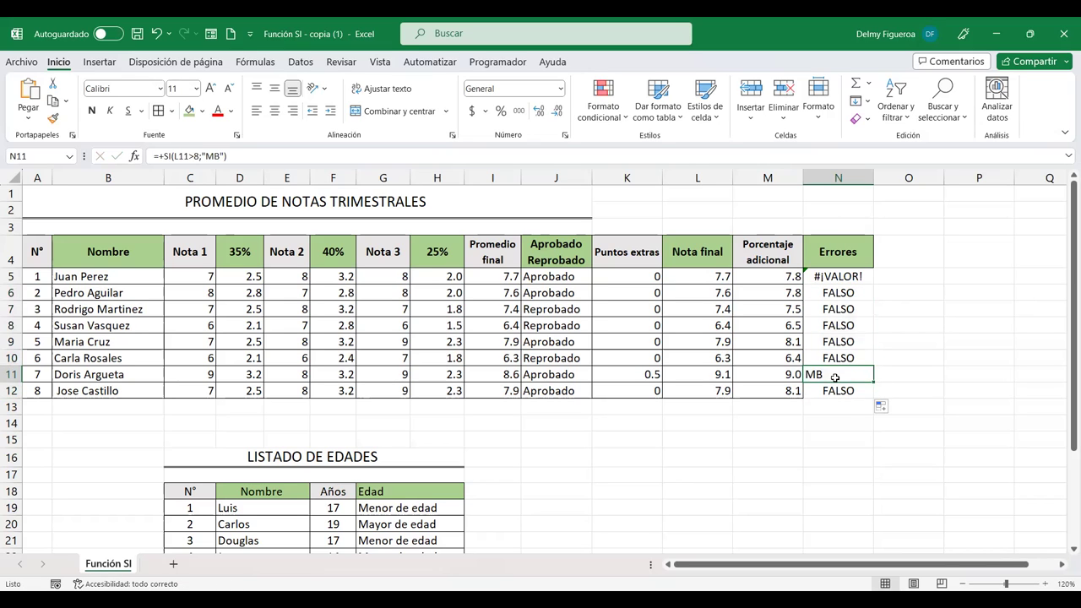
click(851, 294)
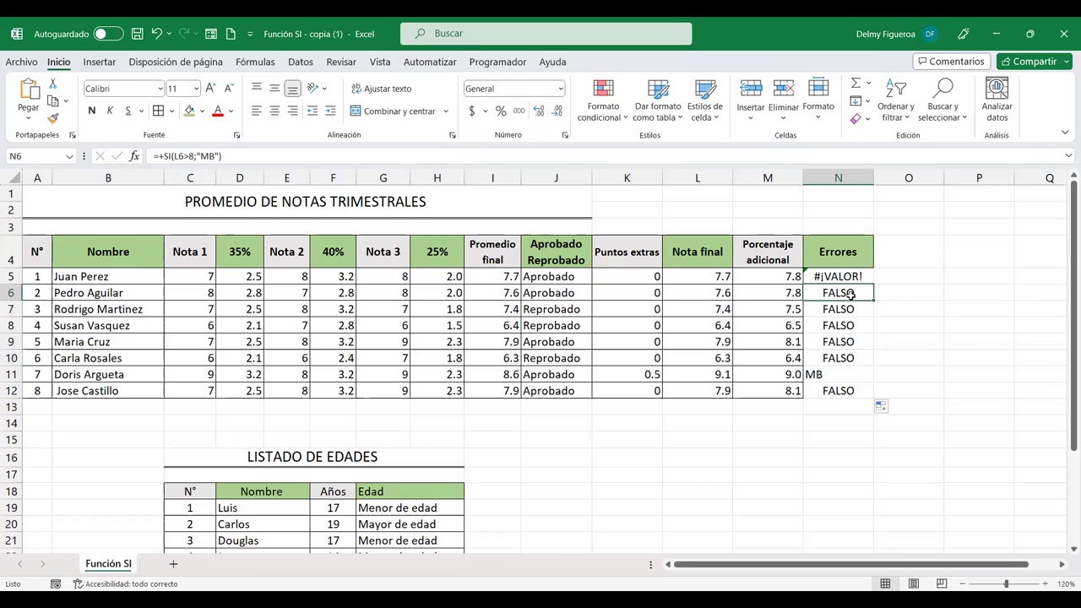
double_click(851, 294)
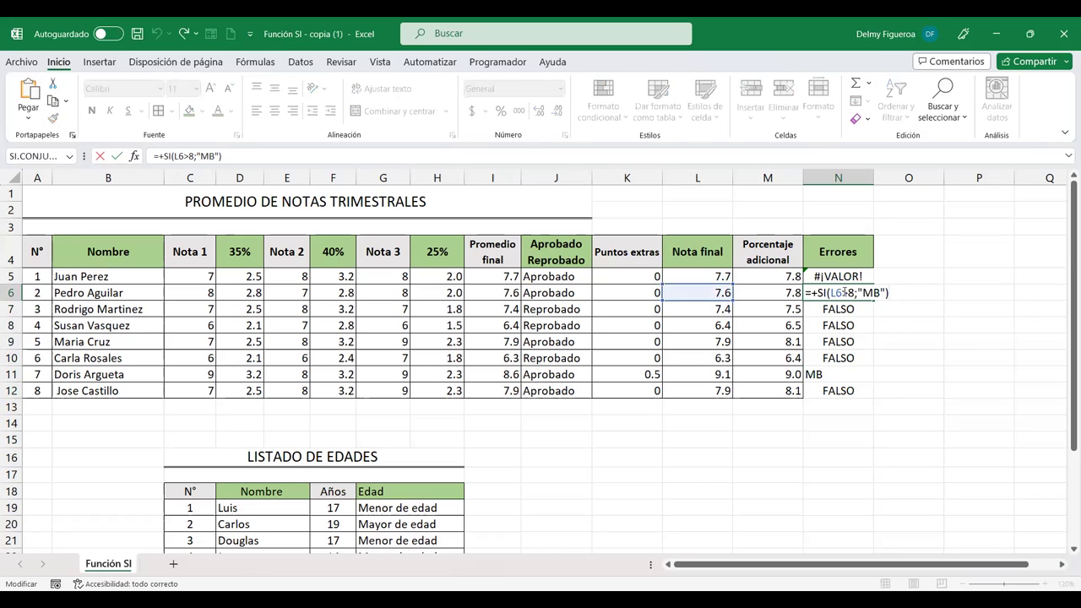
click(866, 292)
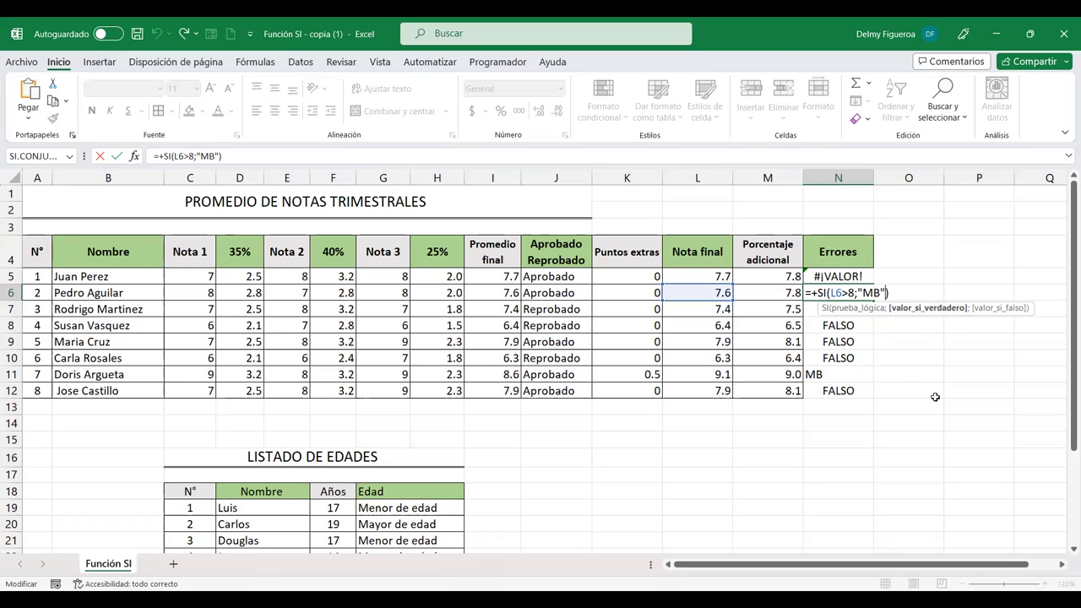
Step: Try an empty false argument in N6, then remove the trailing semicolon so N6 shows FALSO
text(;)
key(Return)
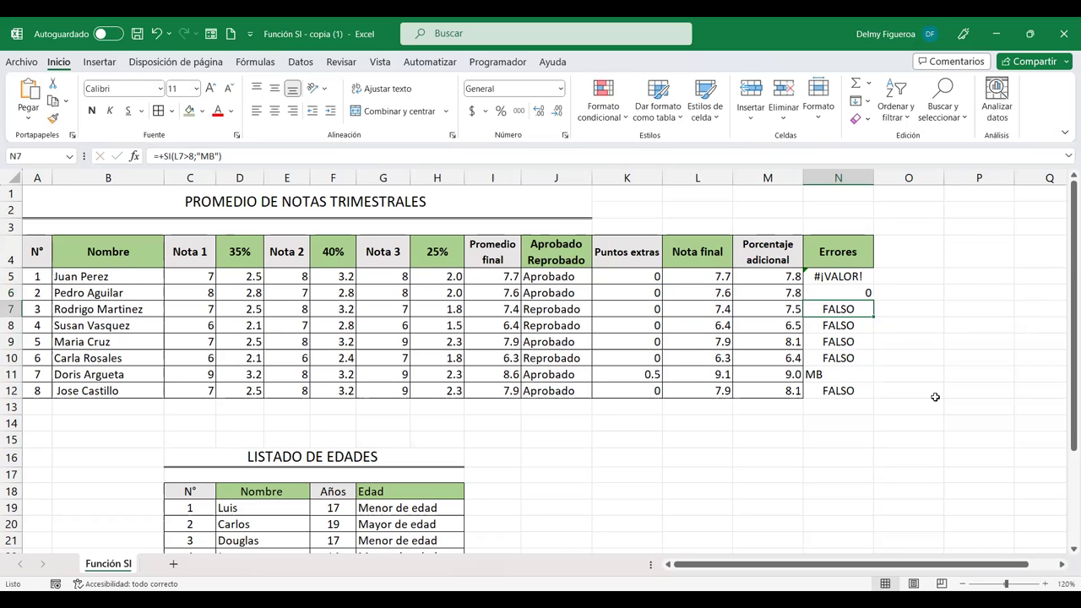
key(Up)
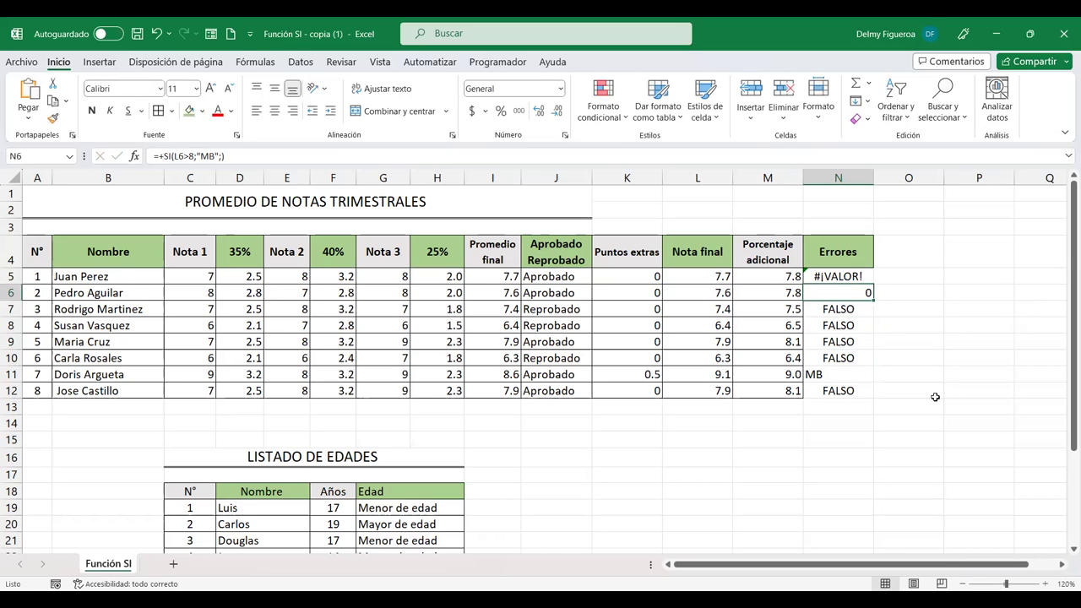
key(F2)
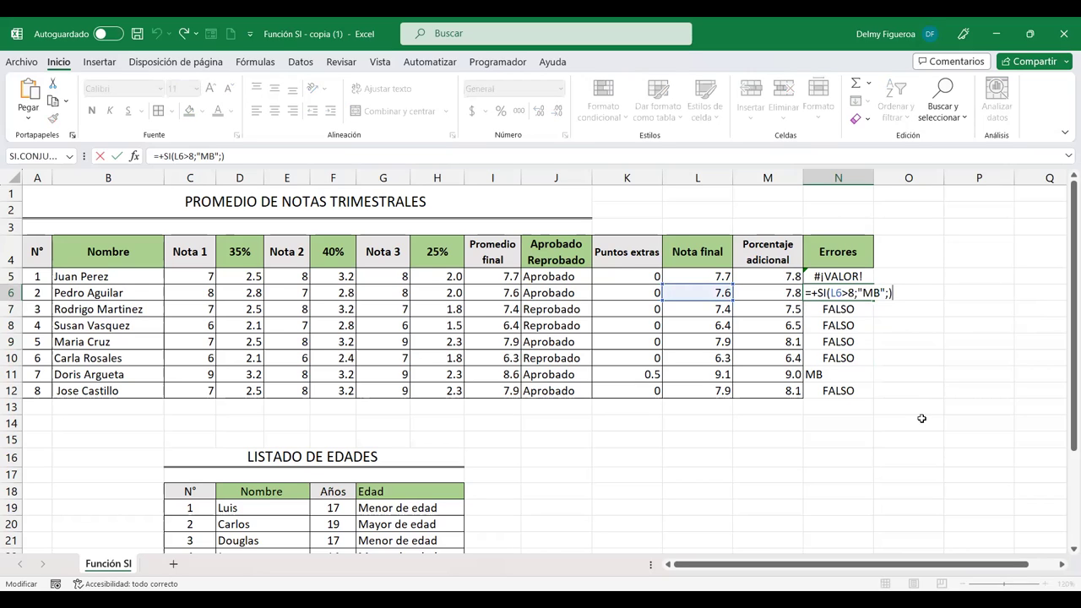
click(889, 292)
key(BackSpace)
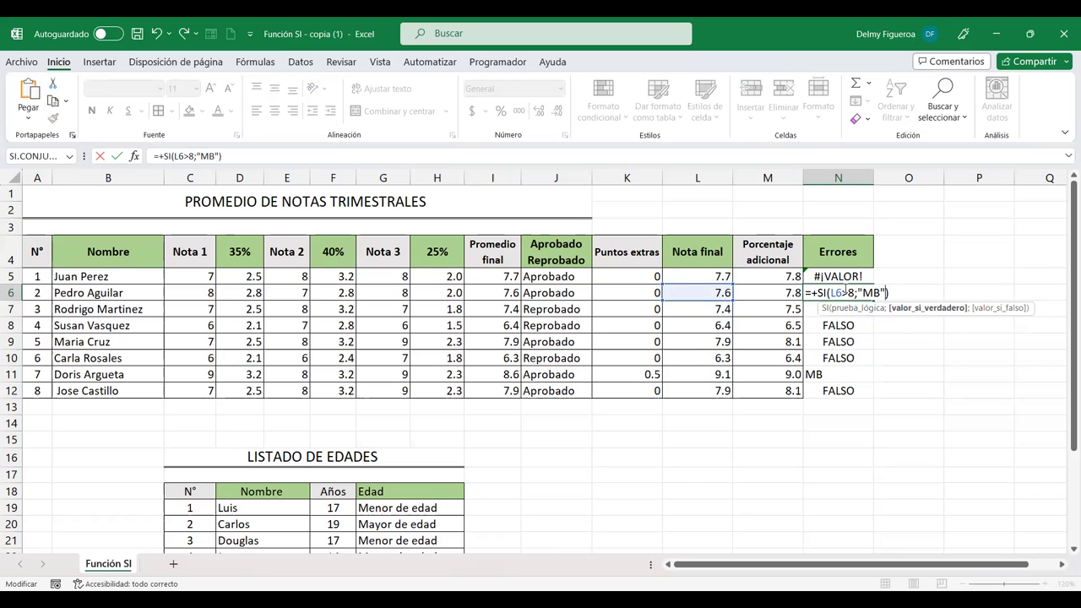
key(Return)
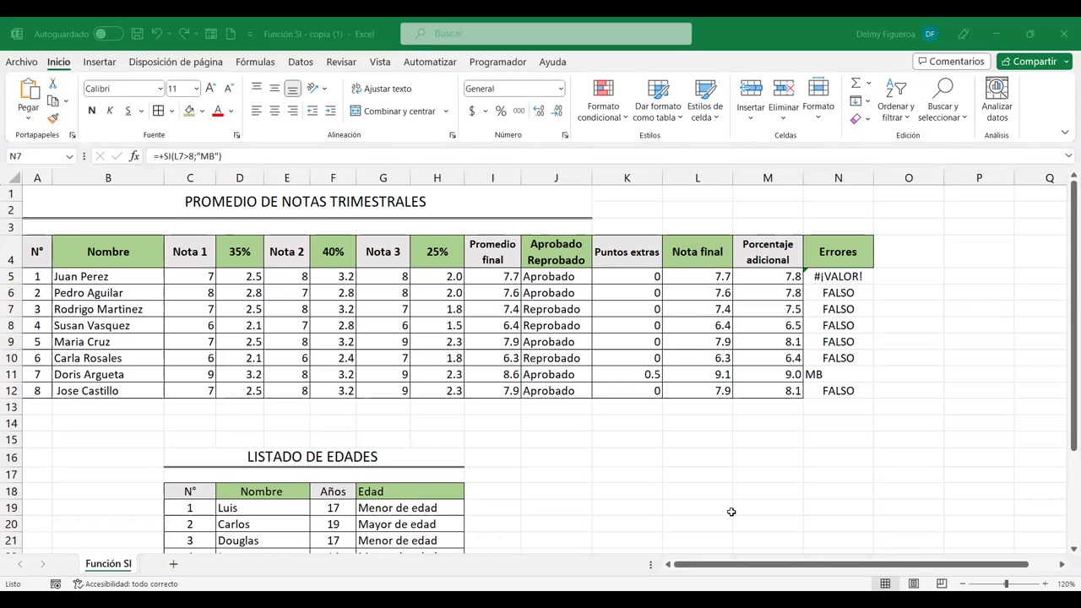
Step: Re-add the semicolon so N6 reads +SI(L6>8;"MB";) and shows 0
click(844, 295)
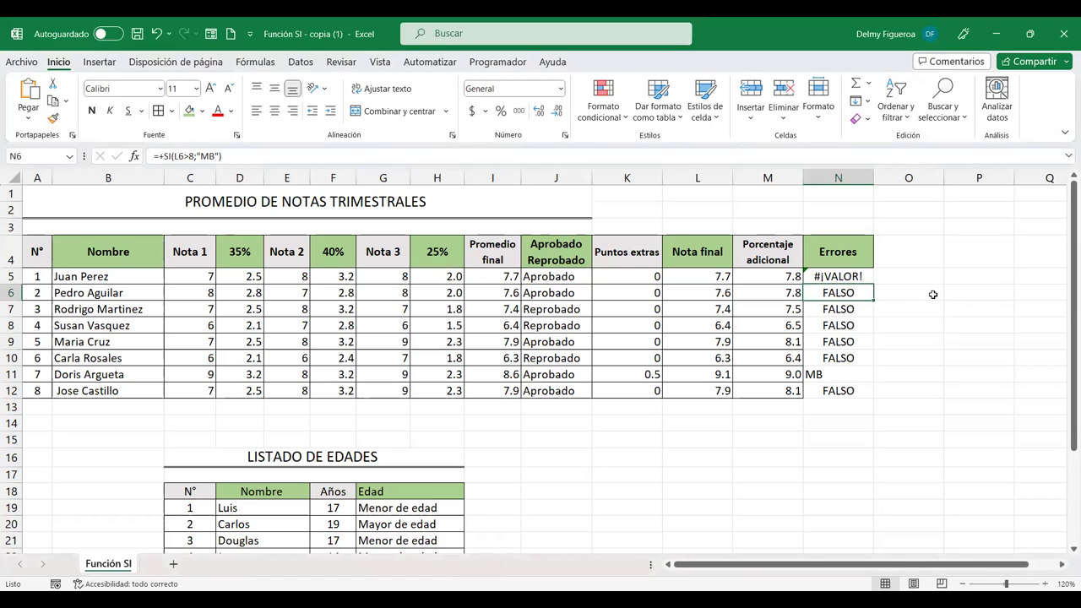
key(F2)
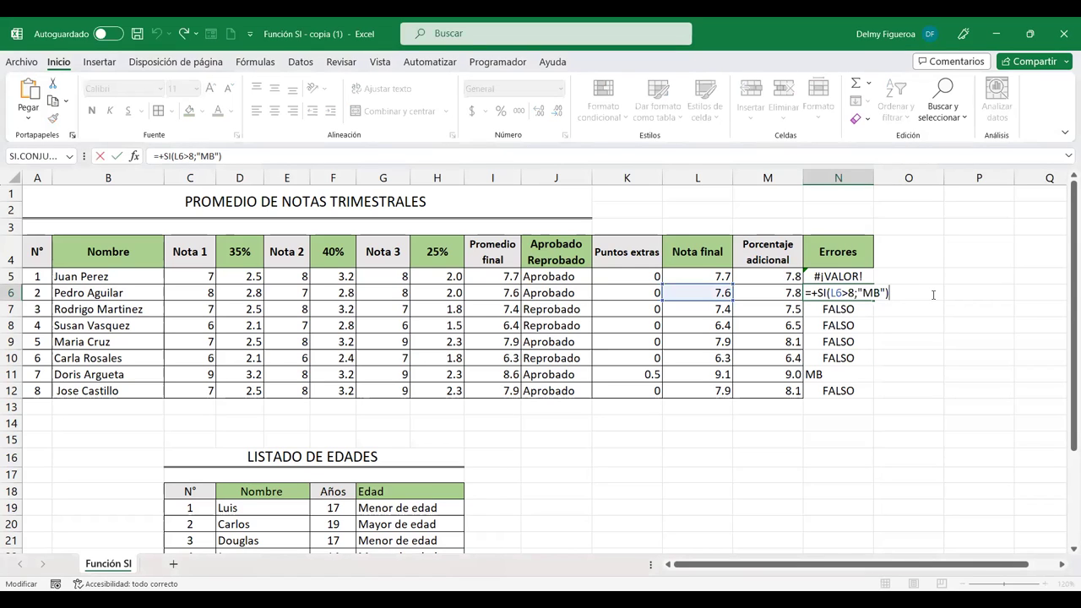
key(Left)
text(;)
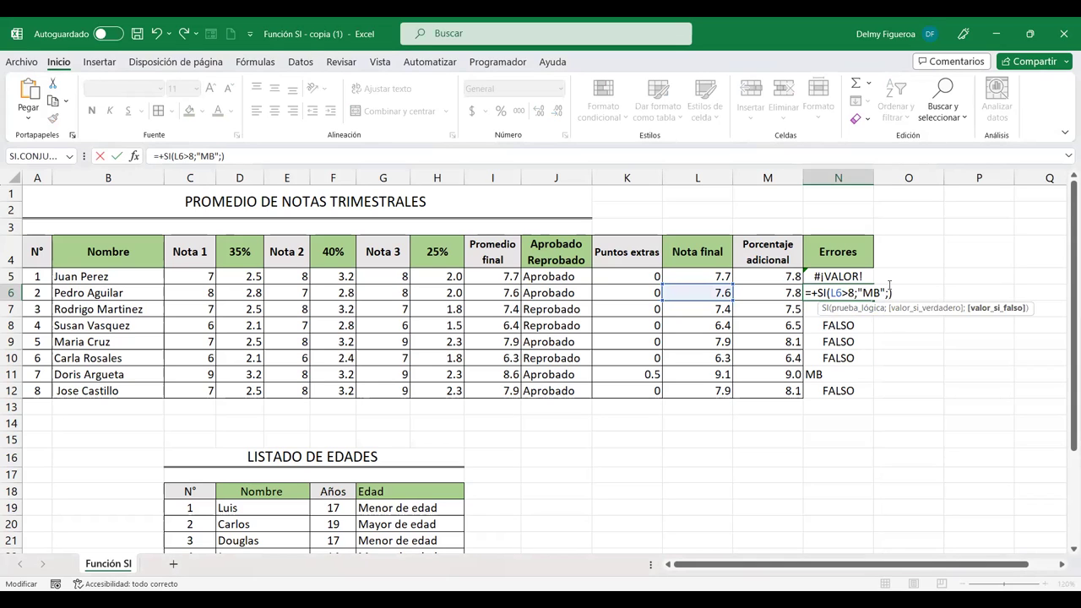
key(Return)
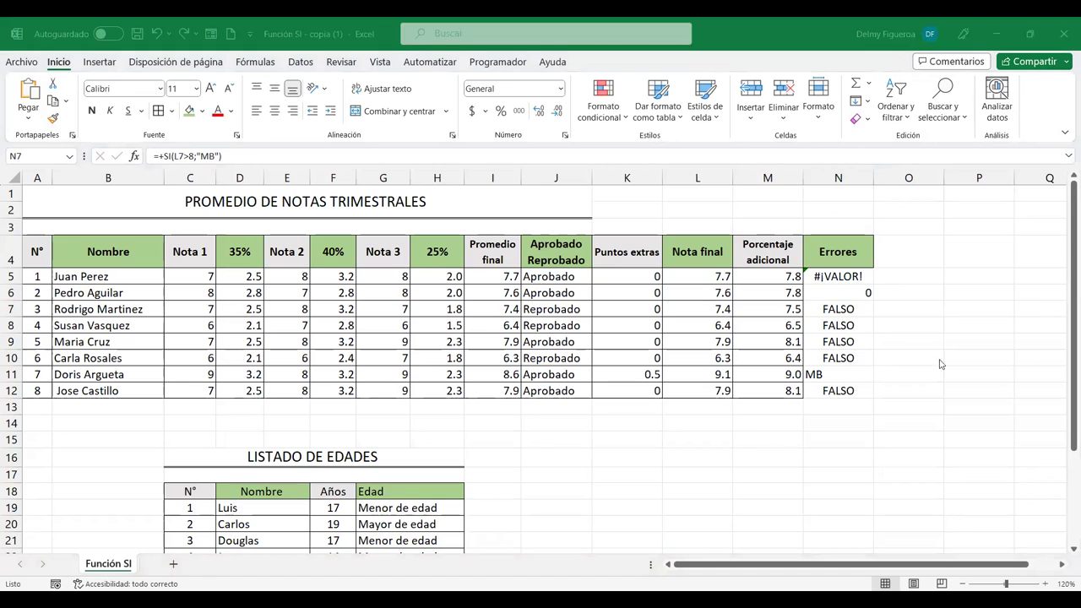
click(899, 296)
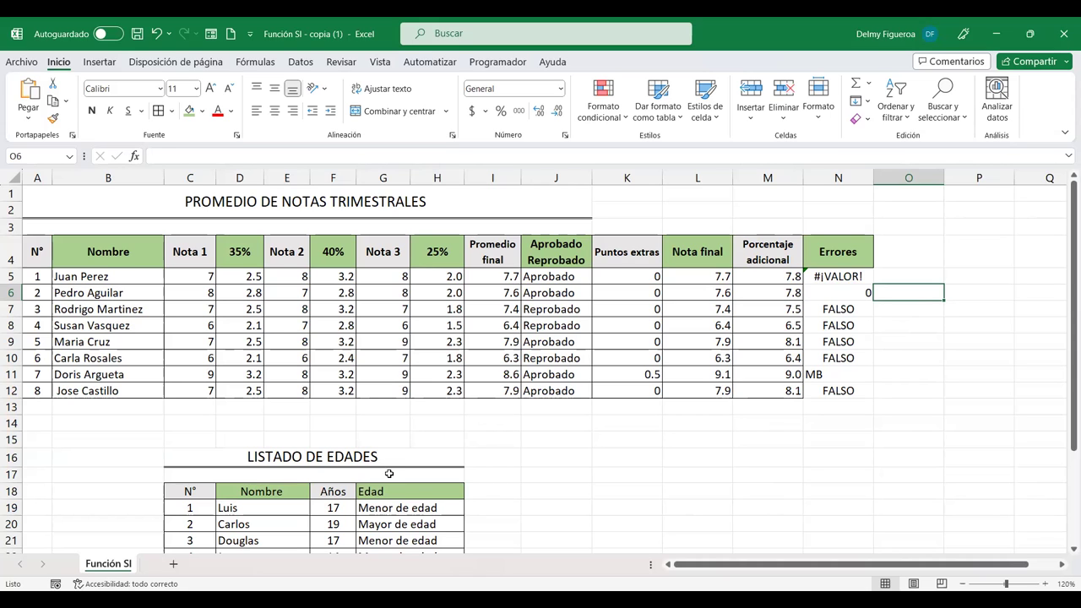
Step: Select H15 and scroll down until rows 6 to 25 of the ages list, through Monica's row, are visible
click(450, 439)
scroll(456, 440, down, 1)
scroll(462, 440, down, 1)
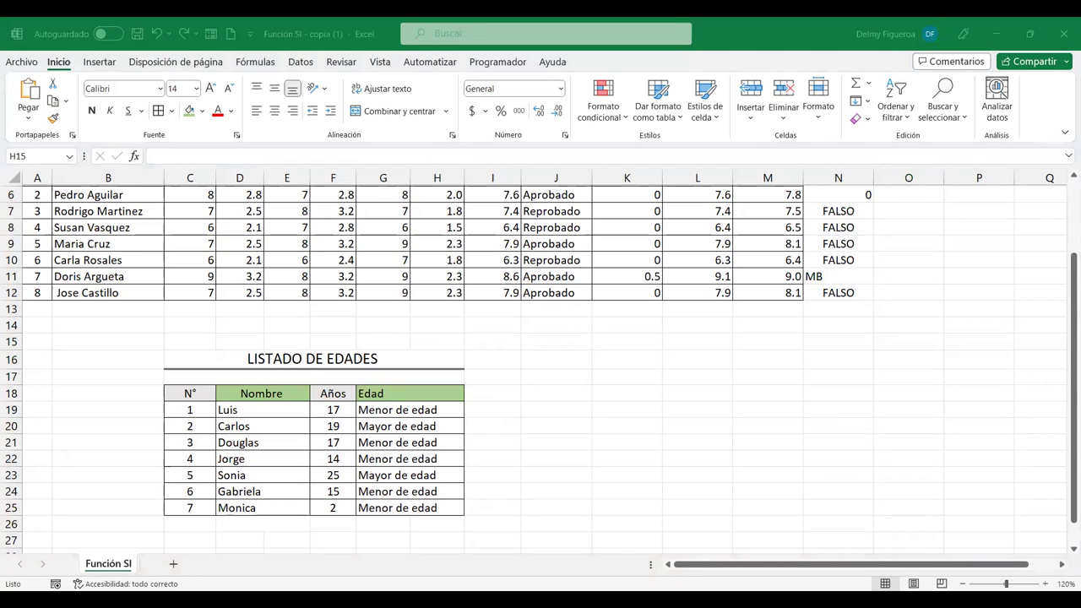
click(436, 341)
scroll(344, 439, up, 2)
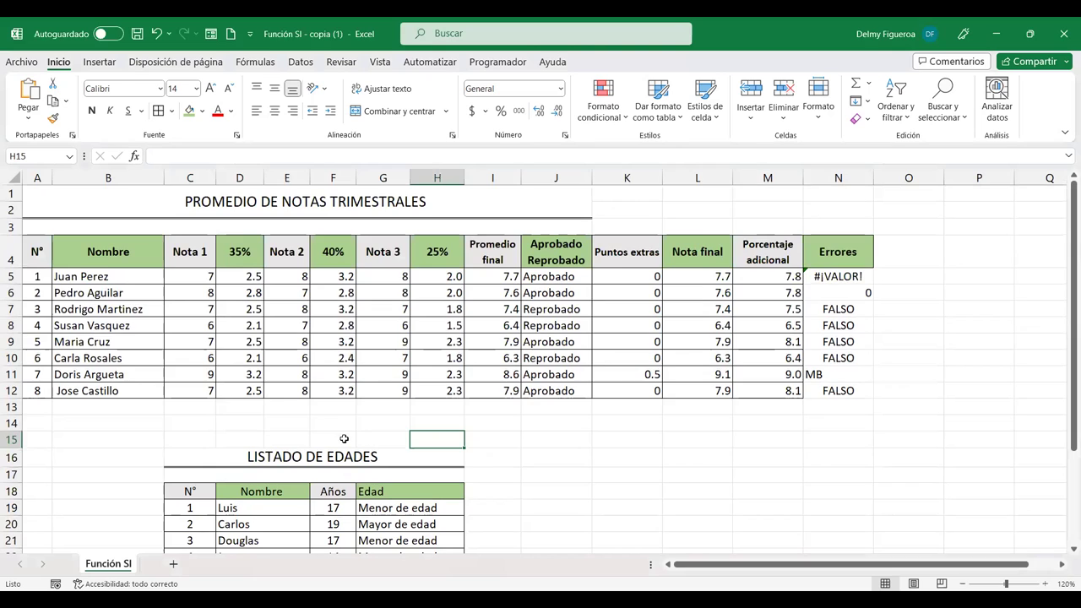
scroll(405, 469, down, 1)
scroll(503, 458, down, 1)
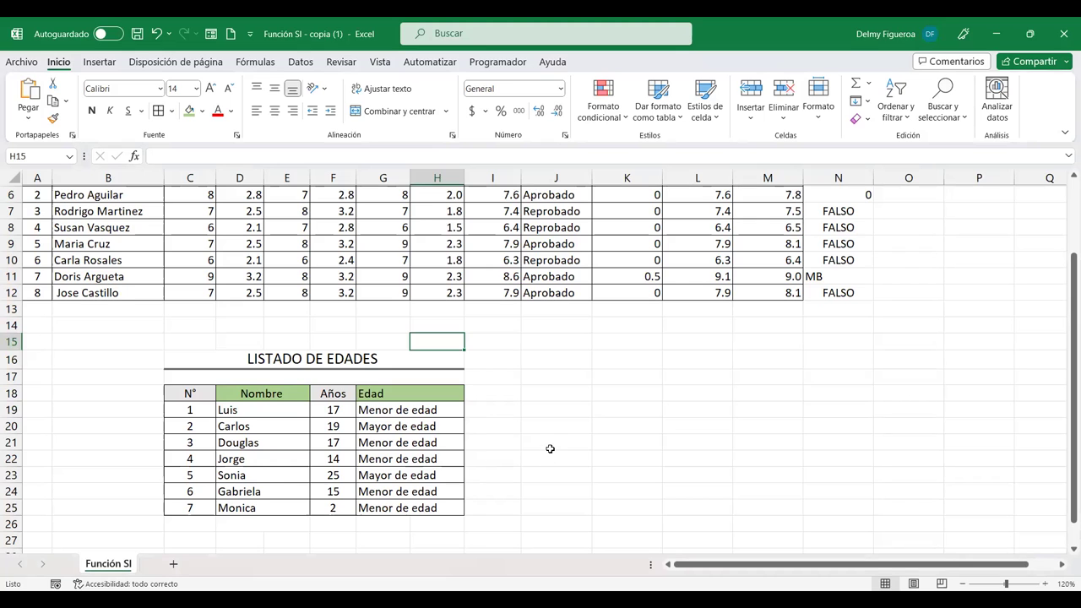
scroll(550, 448, up, 1)
scroll(550, 448, up, 1)
scroll(546, 448, down, 1)
scroll(541, 447, down, 1)
Step: Copy the green Años header into I18 and rename it Ciudad
click(503, 391)
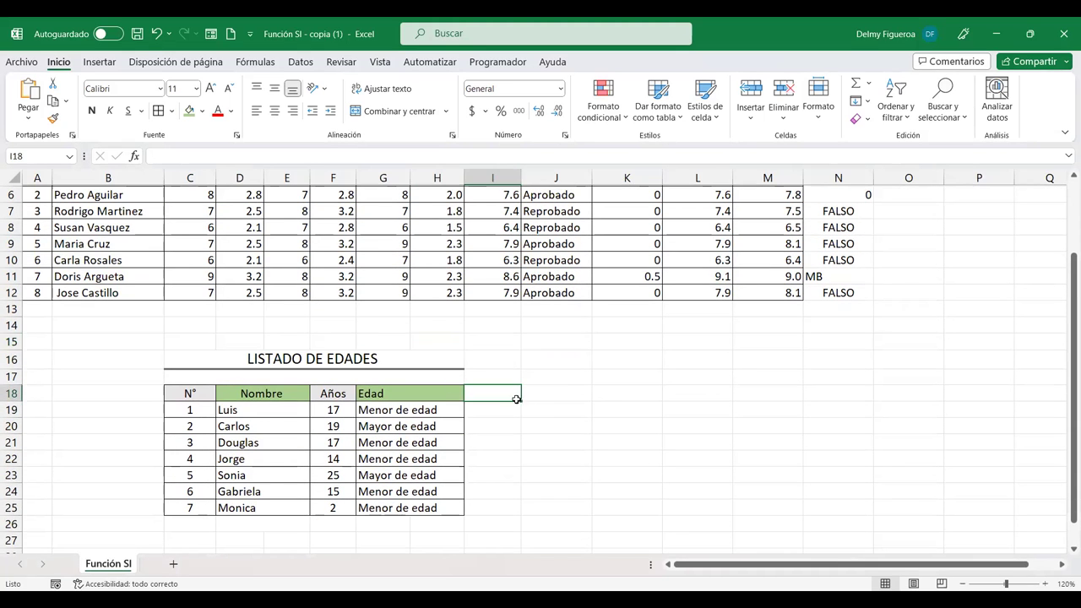
click(326, 393)
key(ctrl+c)
click(493, 394)
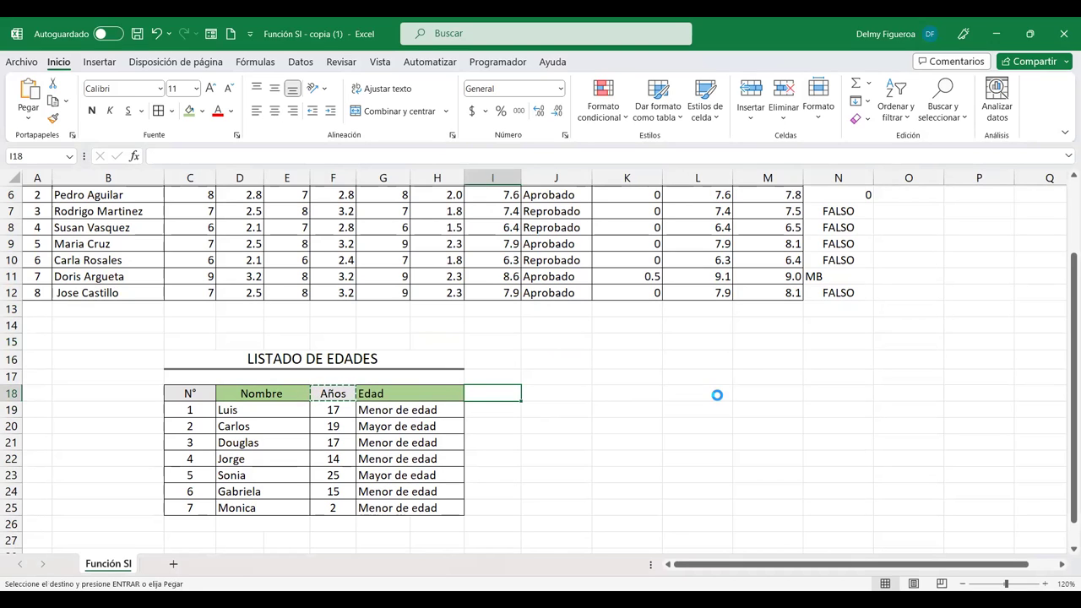
key(Return)
text(Ciudad)
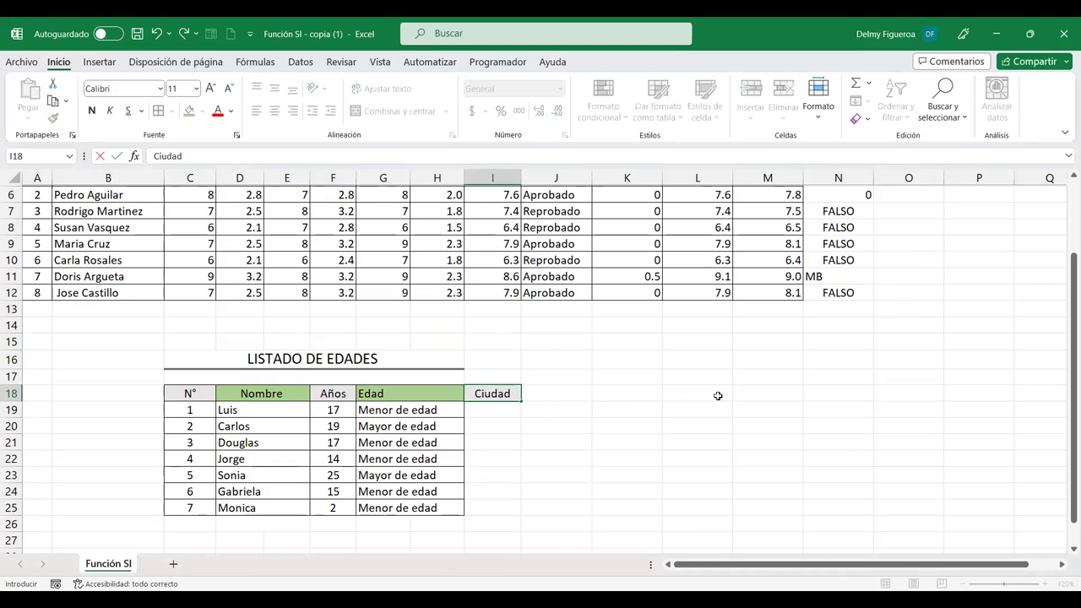
key(Return)
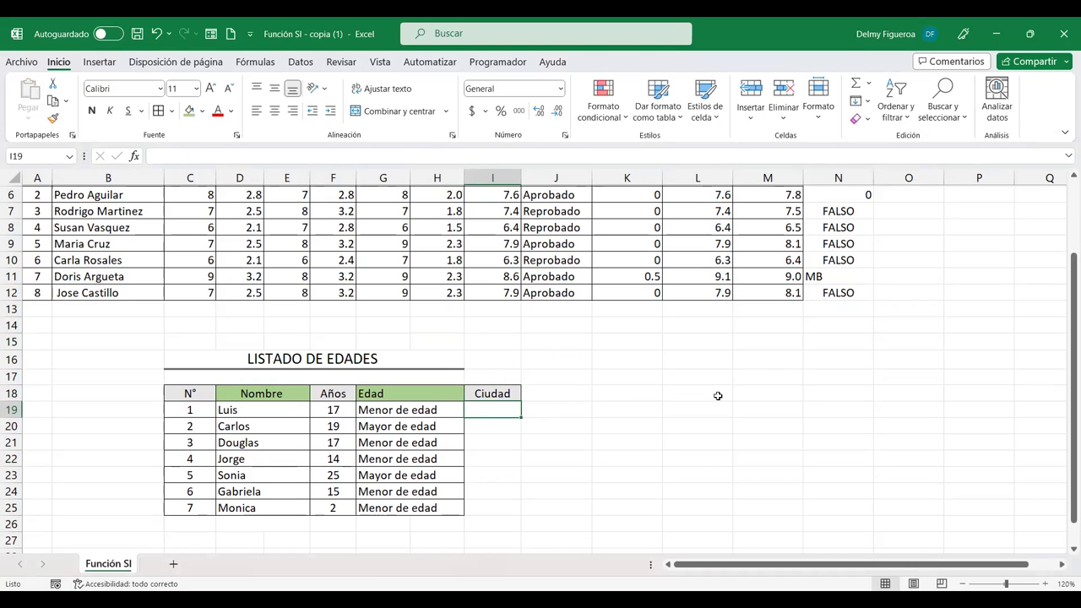
Step: Enter the cities SS, Santa Tecla and San Miguel in I19:I21
text(SS)
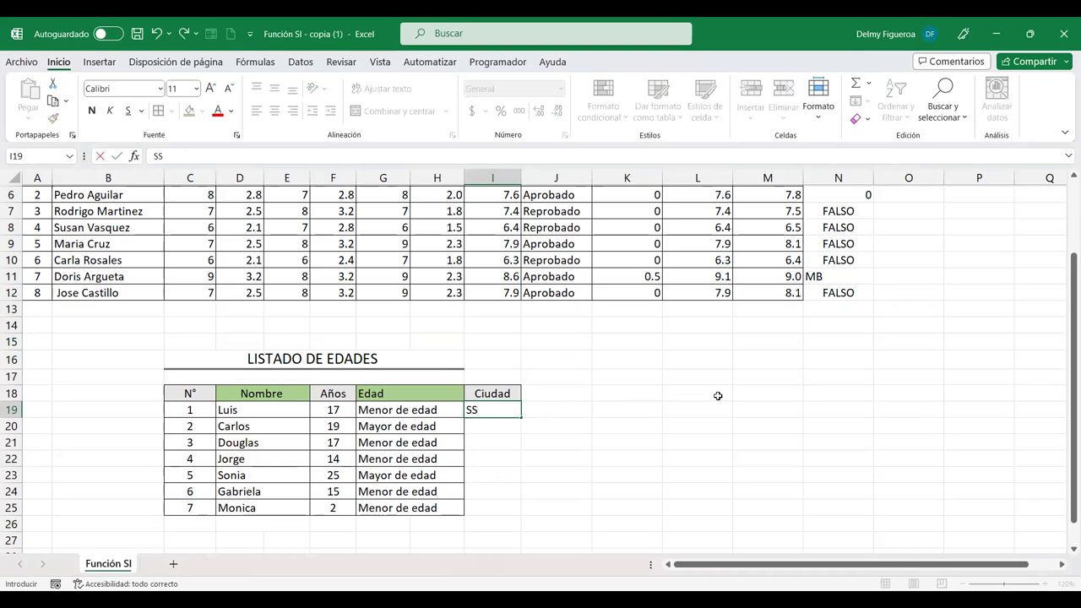
key(Return)
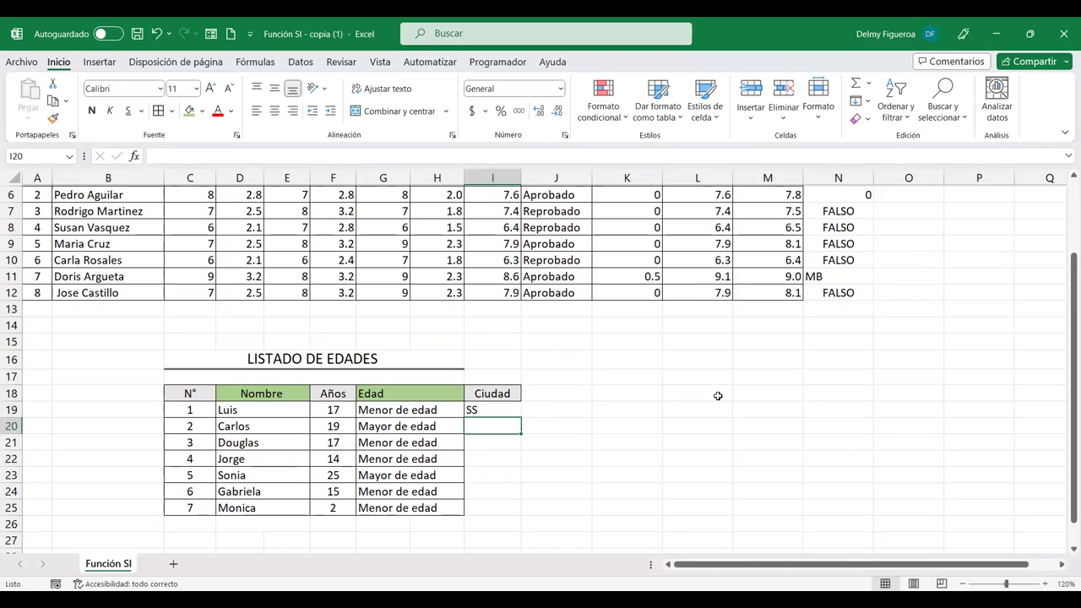
text(Santa)
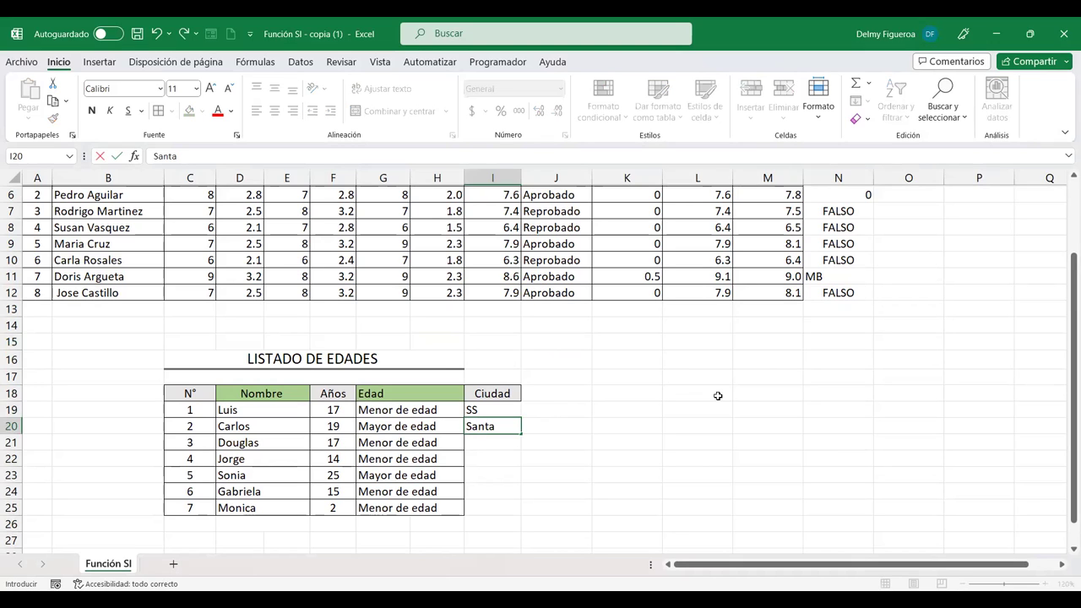
text( TEcla)
key(Return)
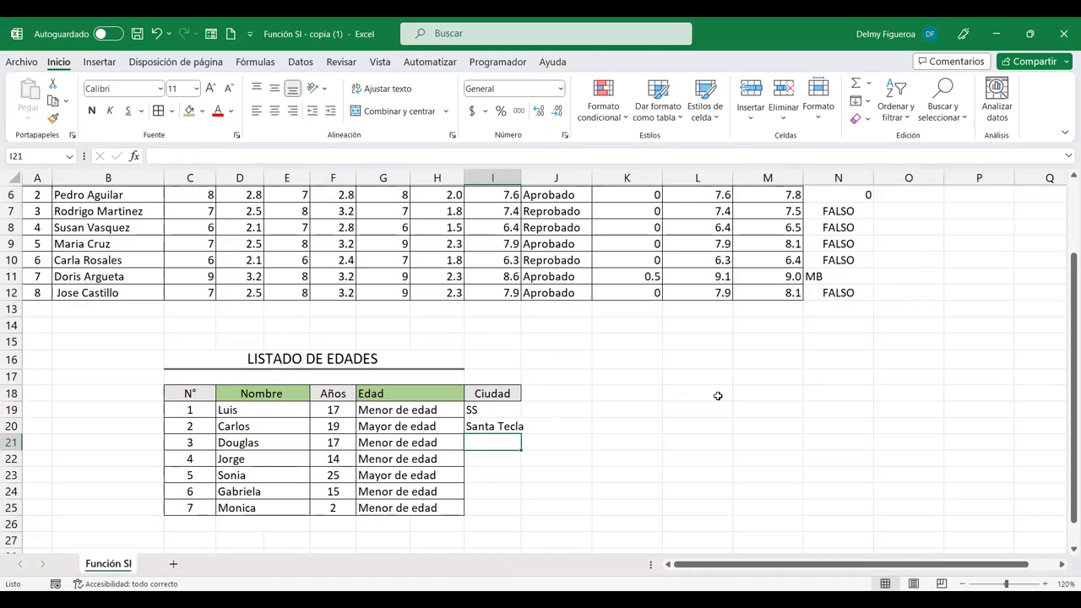
text(San)
key(Delete)
text(Miguel)
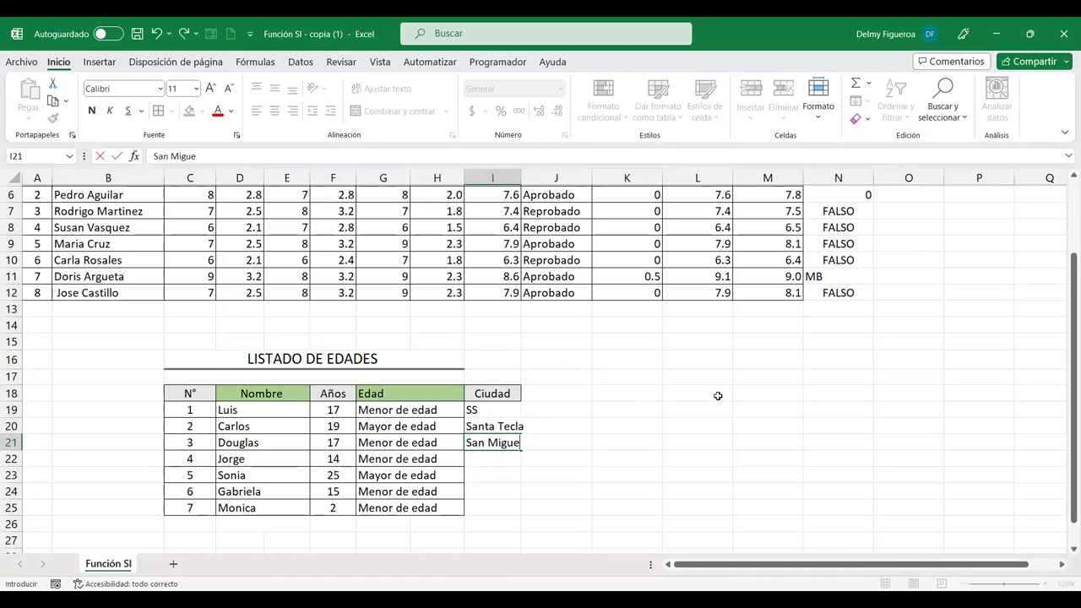
key(Return)
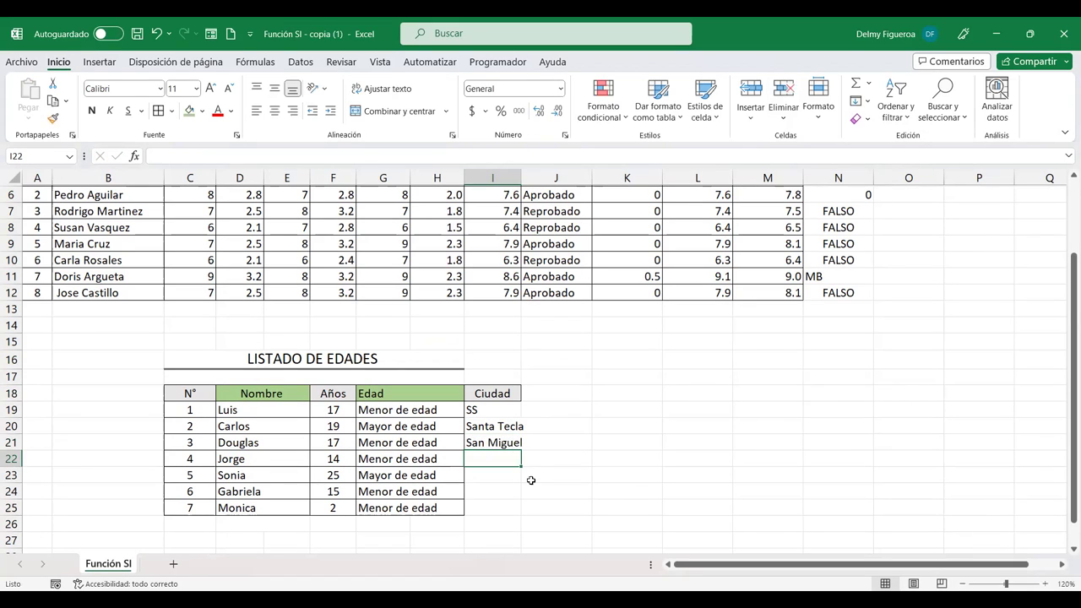
Step: Repeat the SS, Santa Tecla, San Miguel pattern down to I25 and widen column I to fit
drag(503, 409, 515, 444)
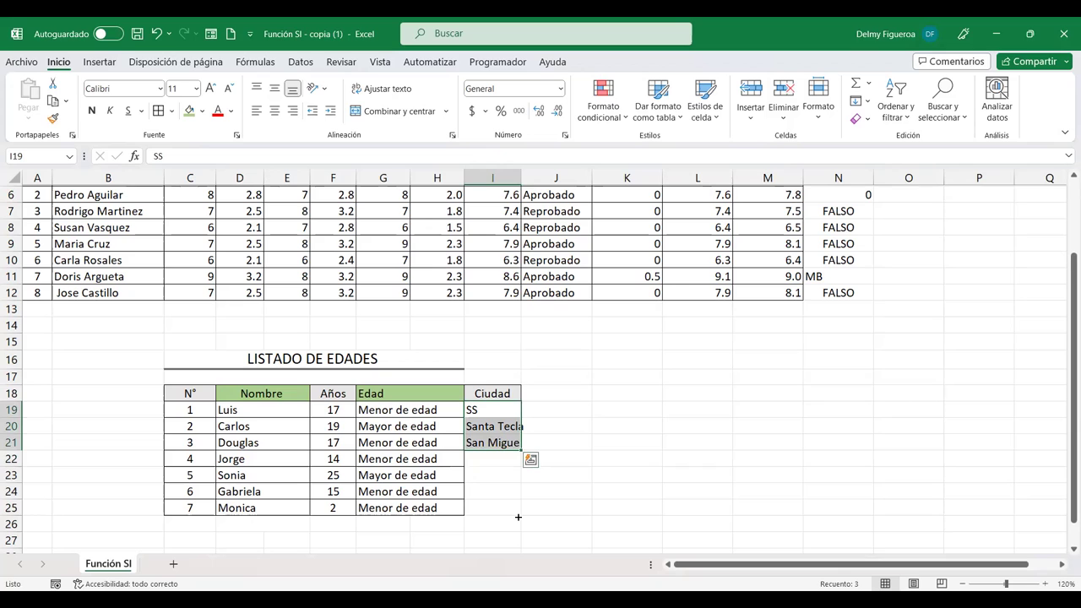
double_click(521, 450)
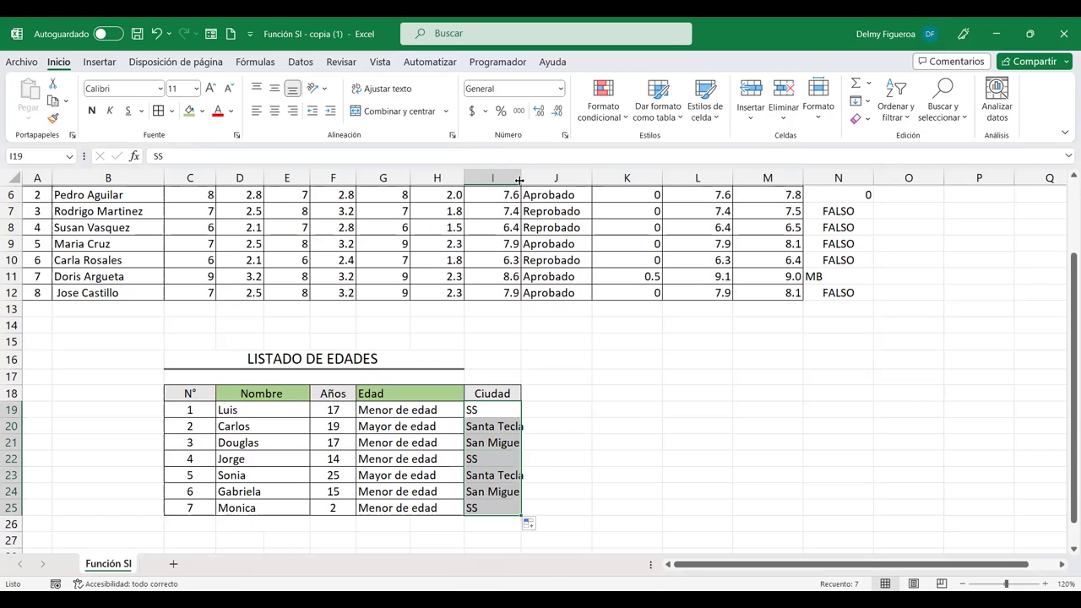
double_click(520, 180)
click(559, 392)
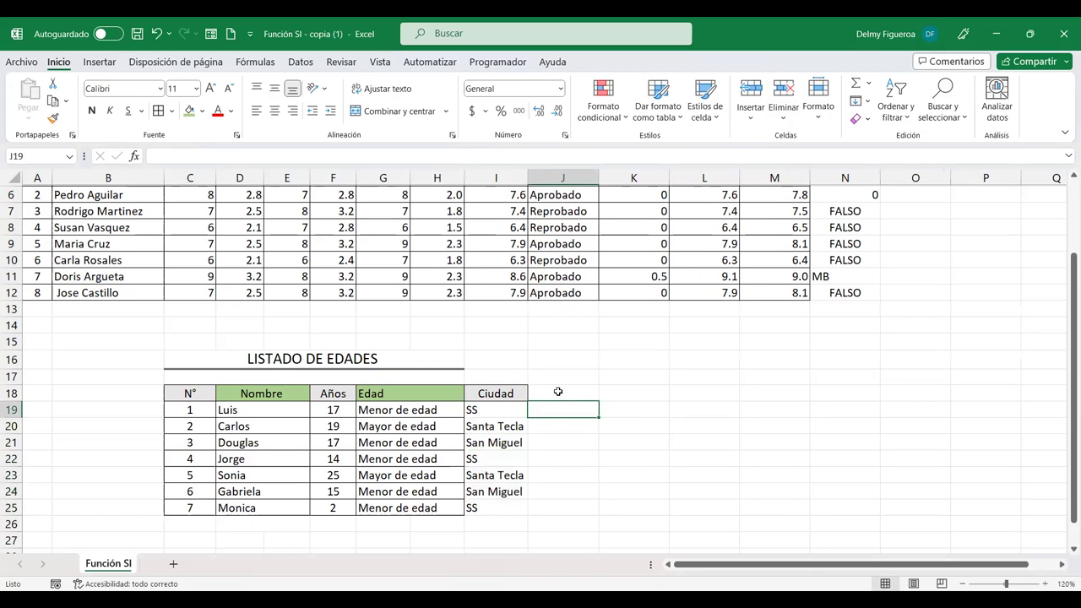
Step: Add borders to the Ciudad entries I19:I25
drag(501, 409, 505, 505)
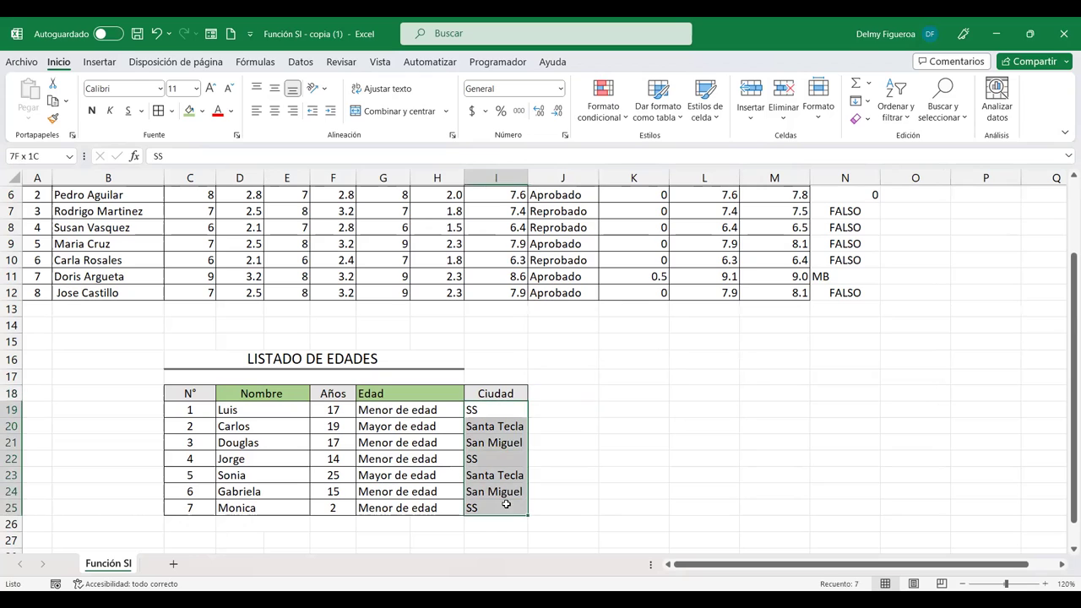
click(158, 111)
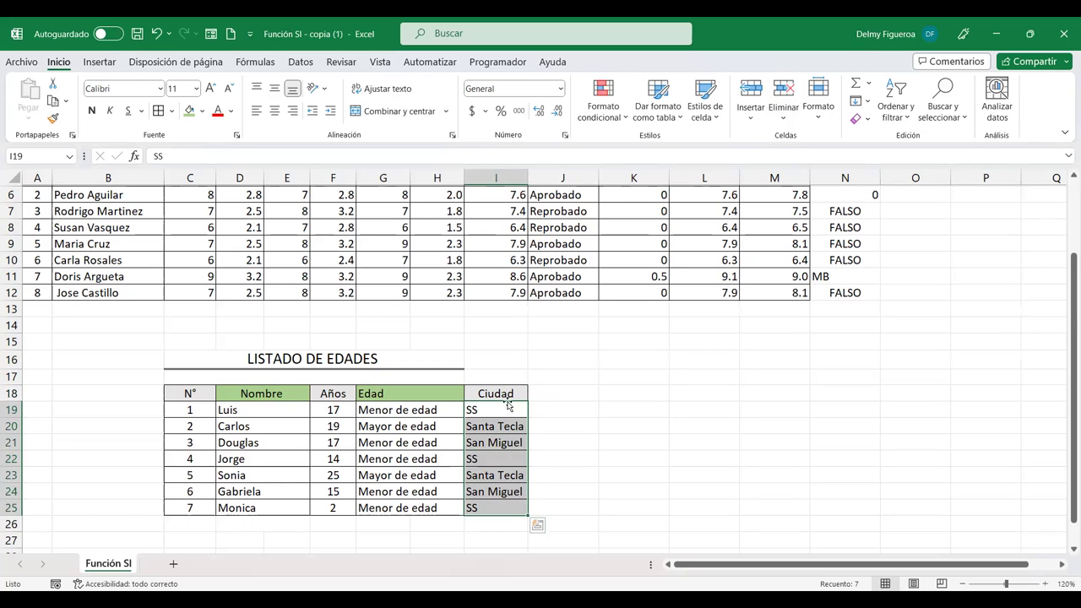
click(549, 393)
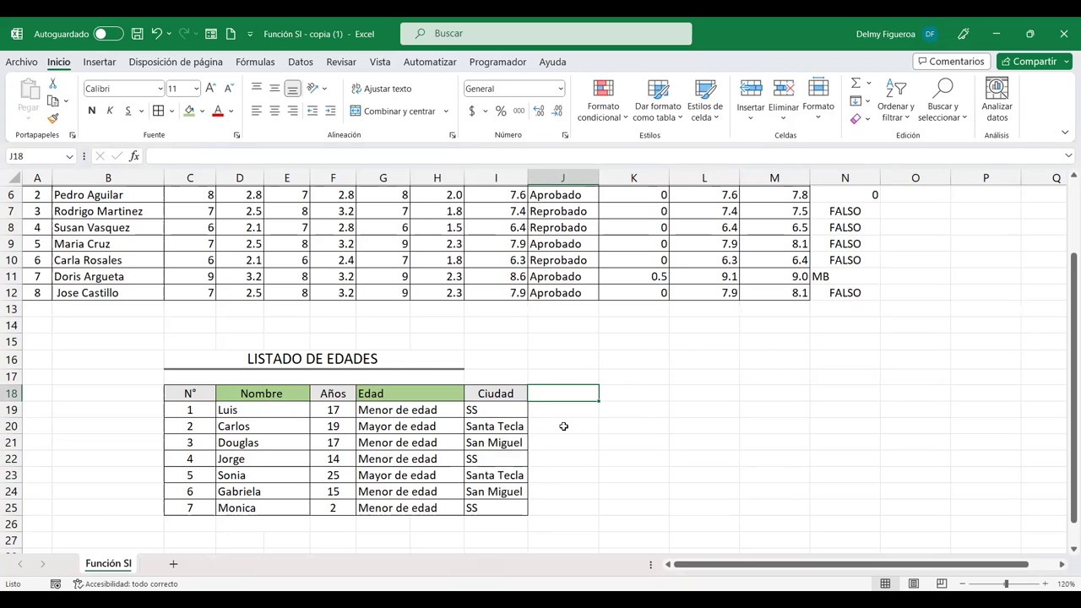
key(Down)
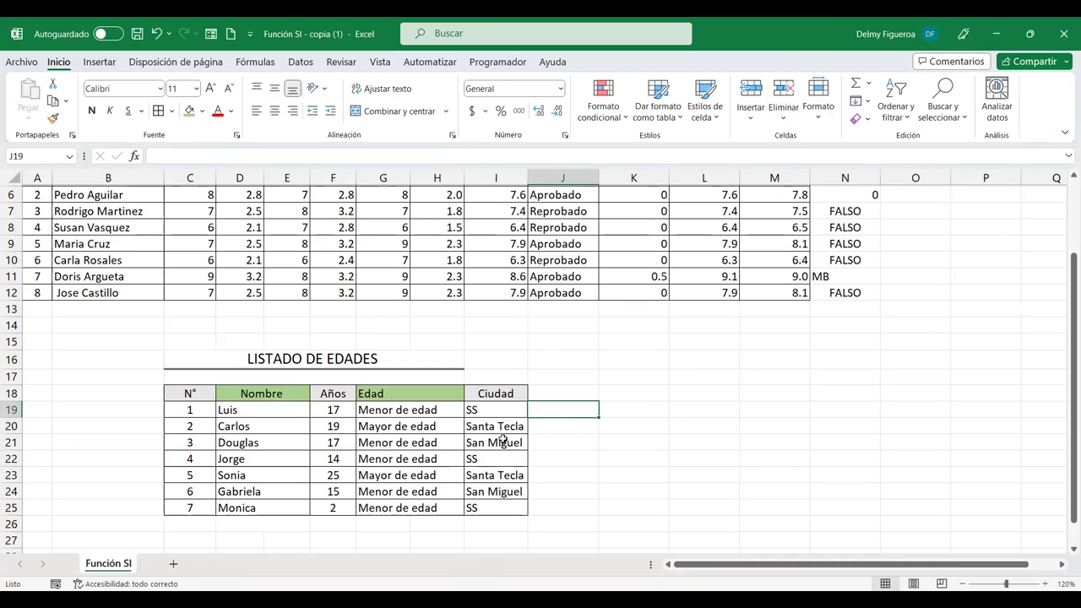
click(333, 410)
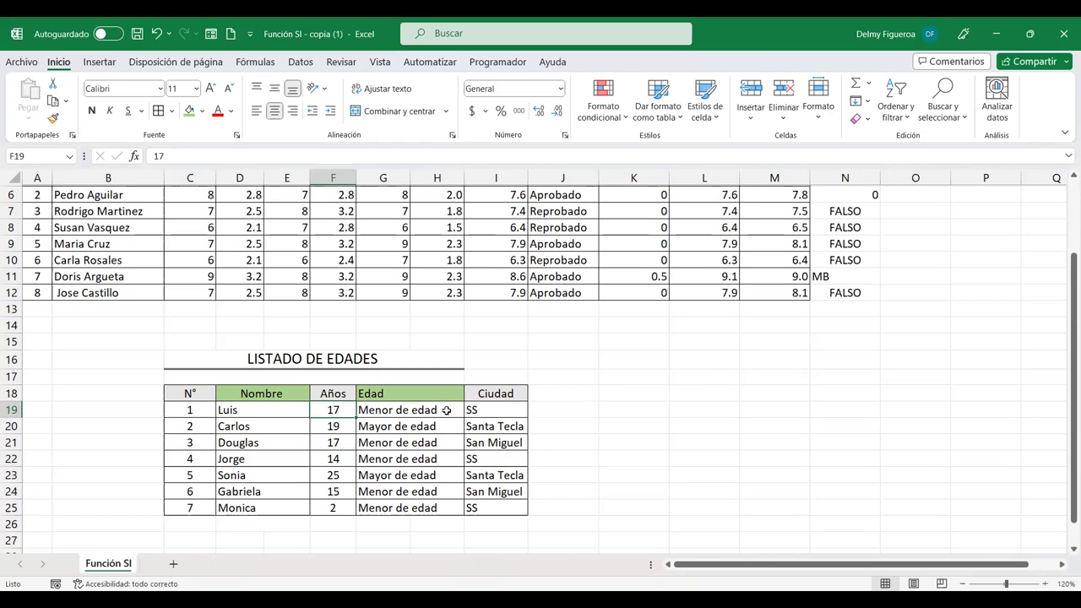
click(576, 406)
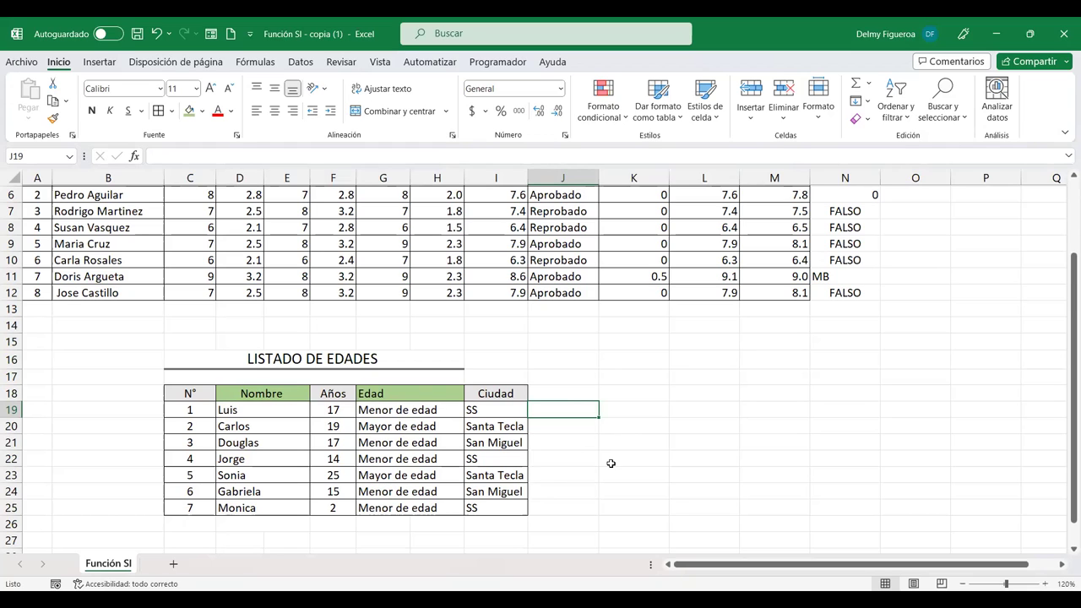
Step: Enter +SI(I19=SS;"Aplica";"No aplica") in J19, which shows #¿NOMBRE? because SS is unquoted
text(+)
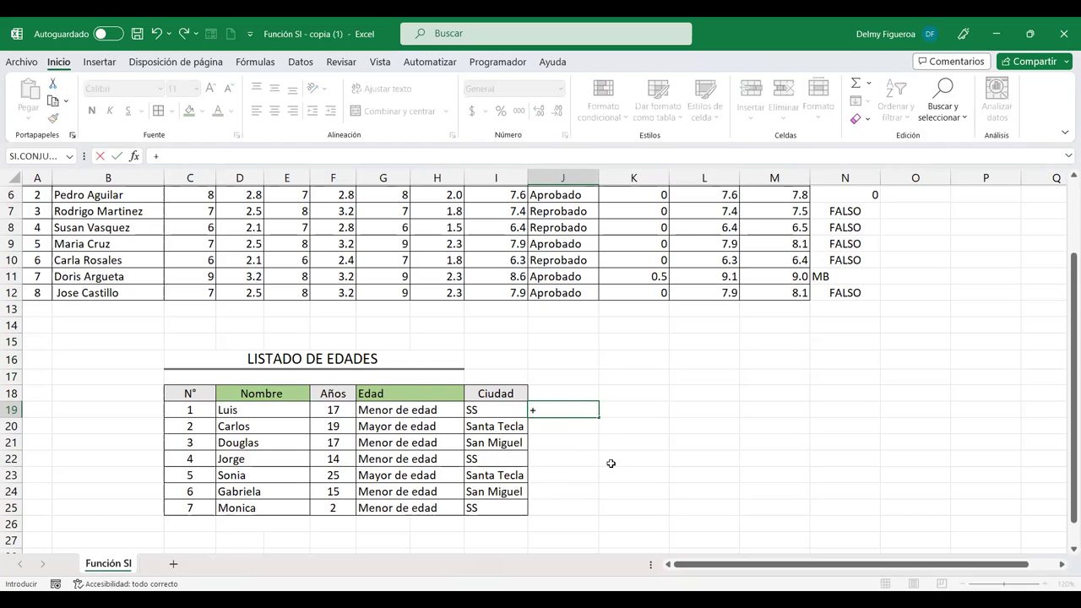
text(si)
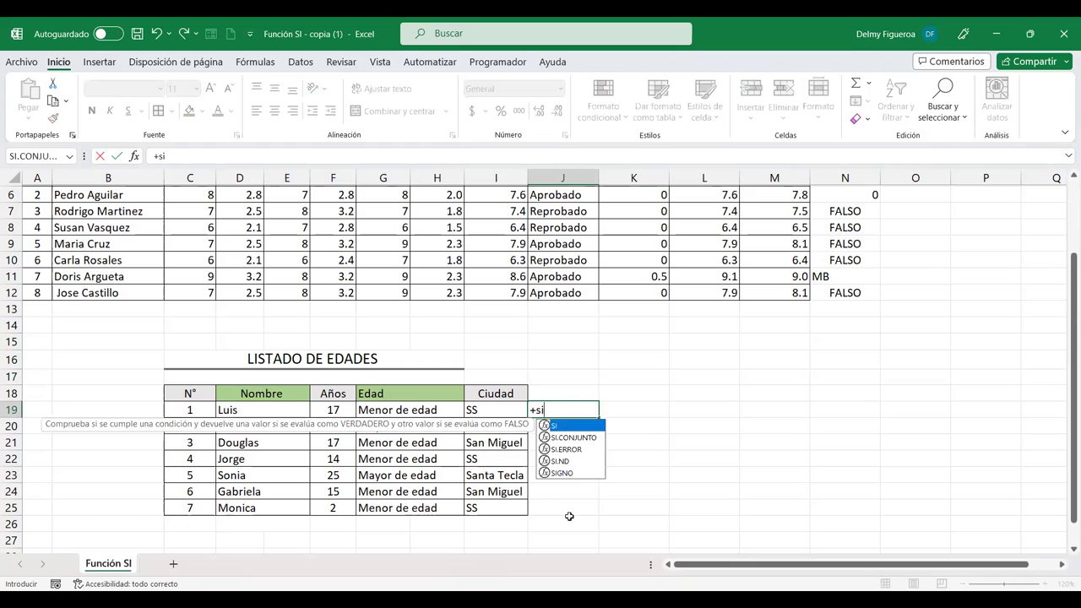
key(Tab)
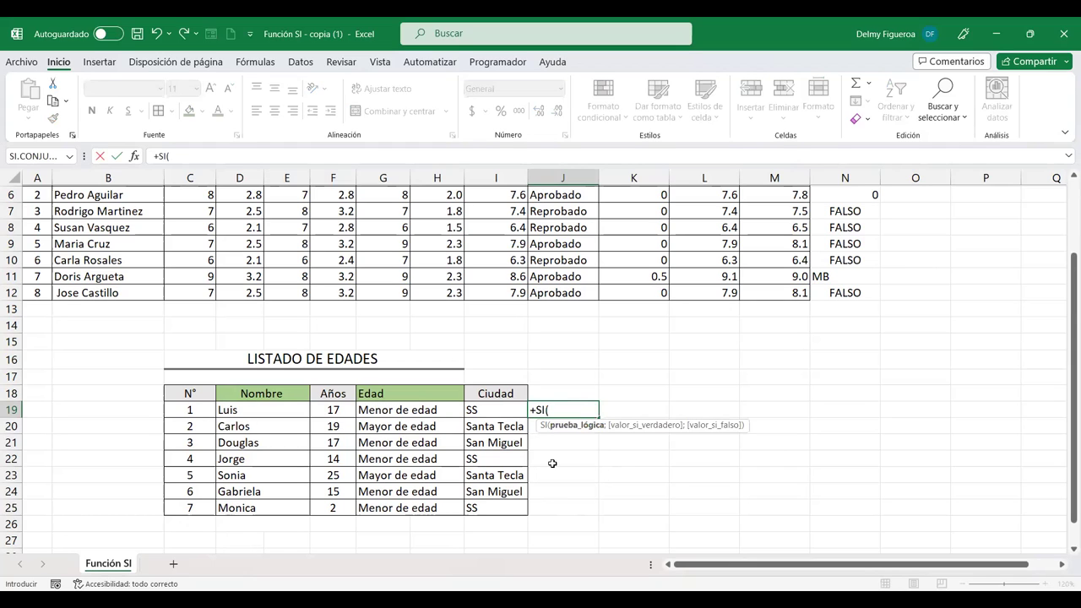
click(501, 409)
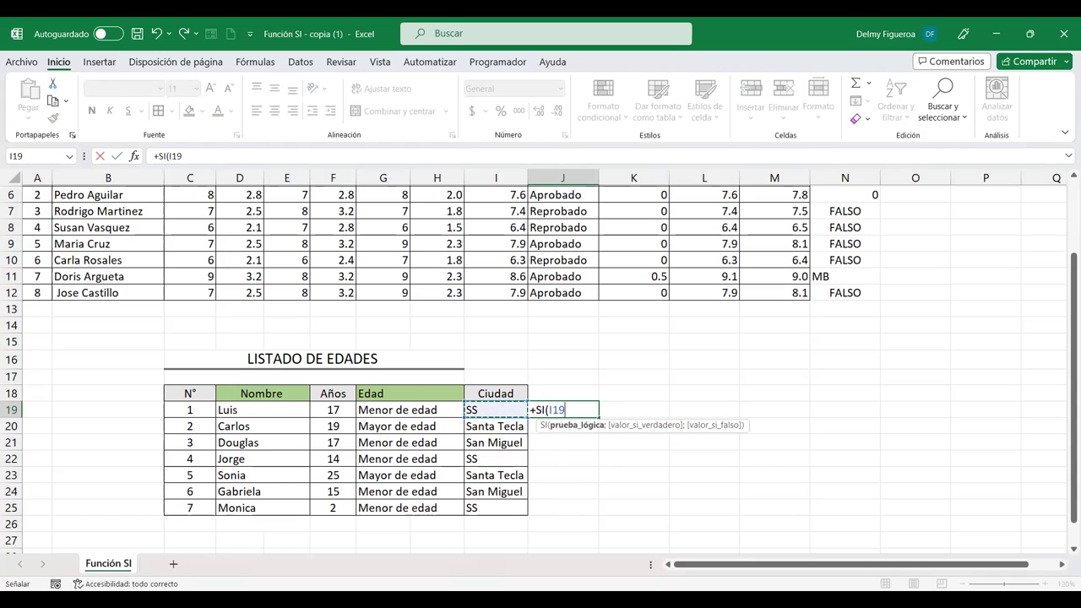
text(=)
text(SS)
text(;)
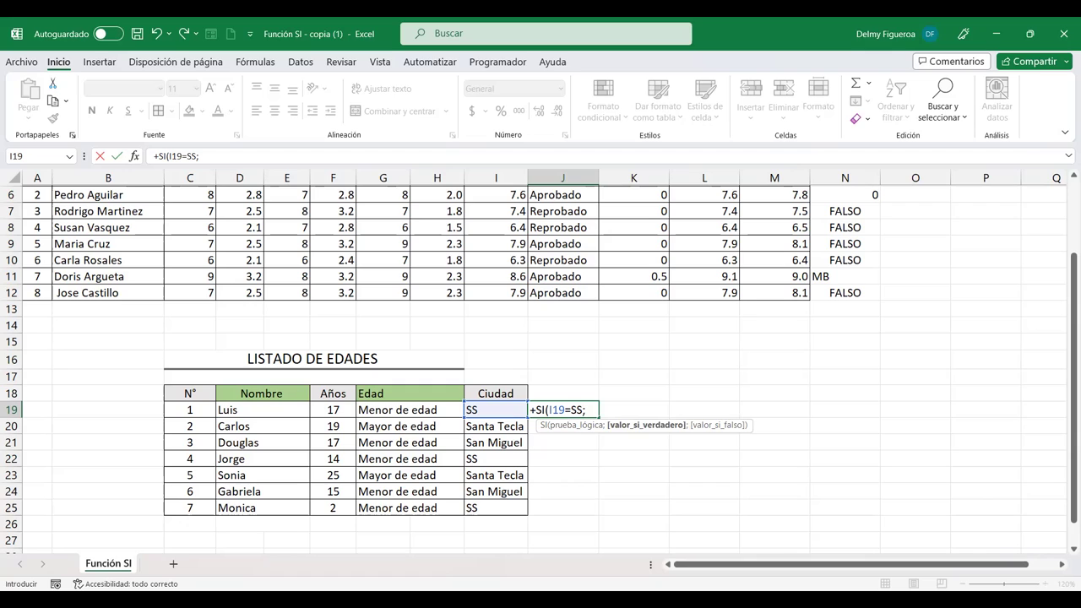
text(")
text(Aplica)
text(")
text(;)
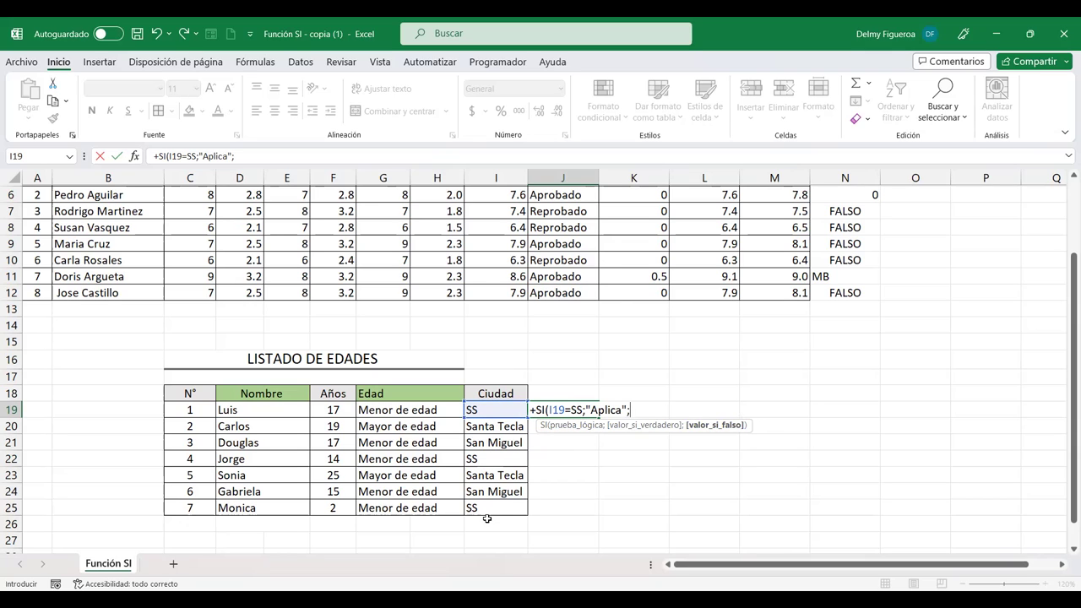
text("No aplica)
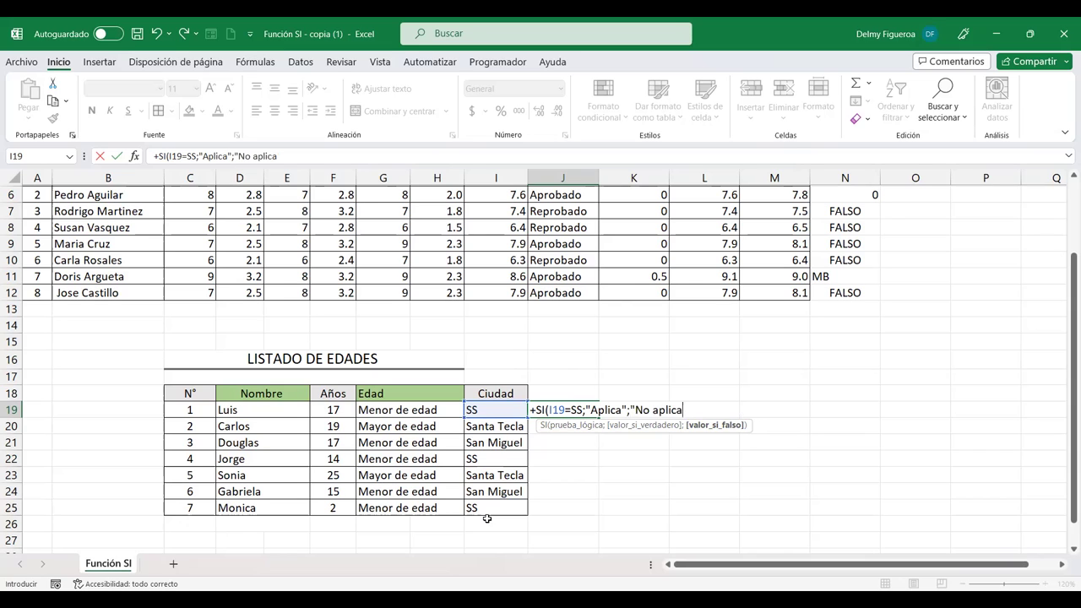
key(Return)
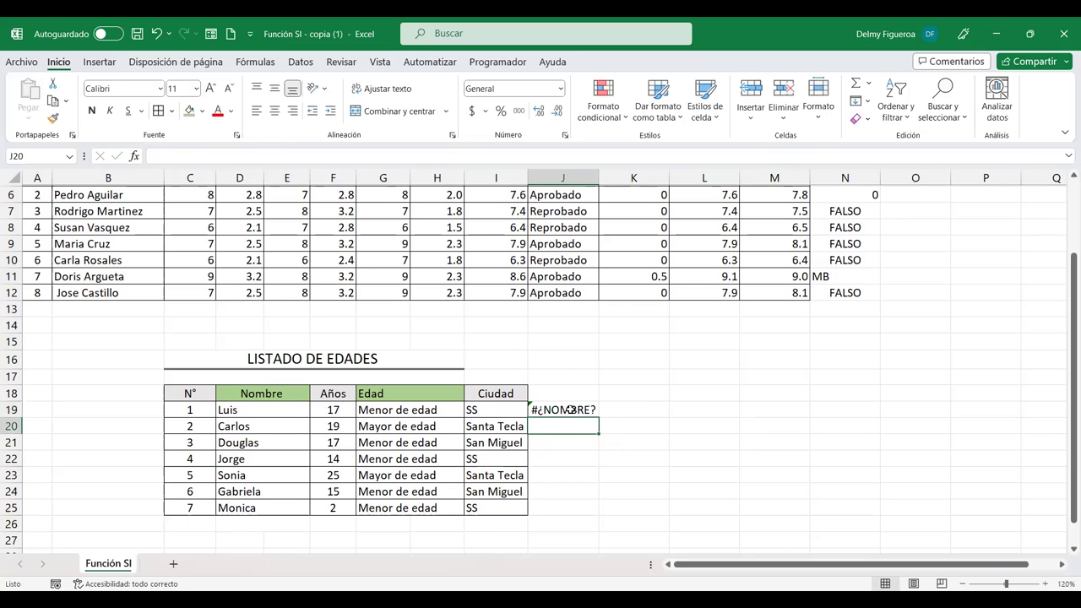
click(566, 408)
Step: Inspect the N5 formula and recommit it unchanged
scroll(676, 472, up, 2)
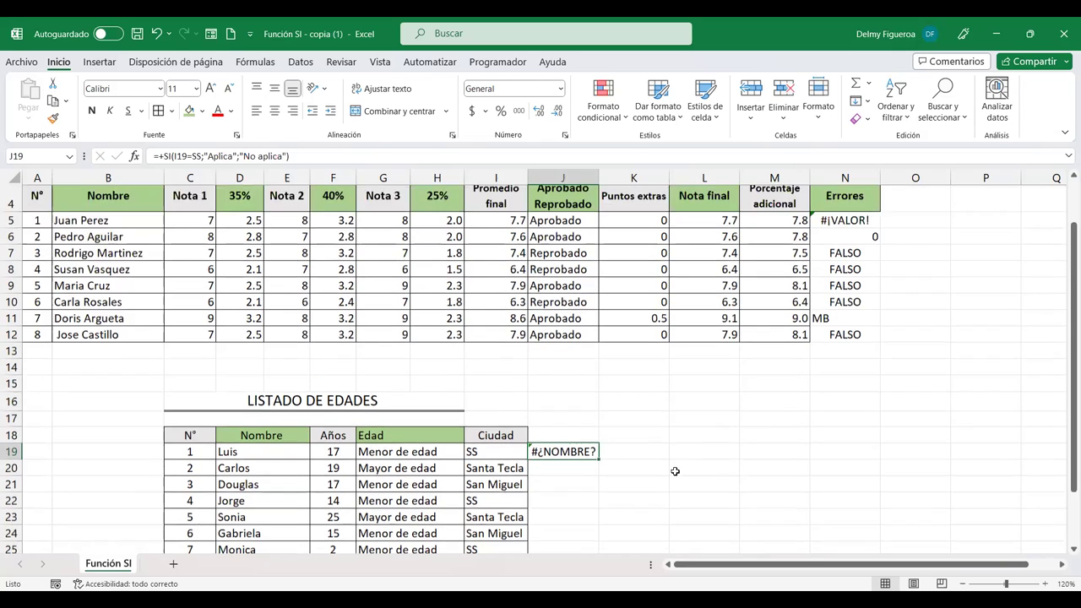
click(866, 278)
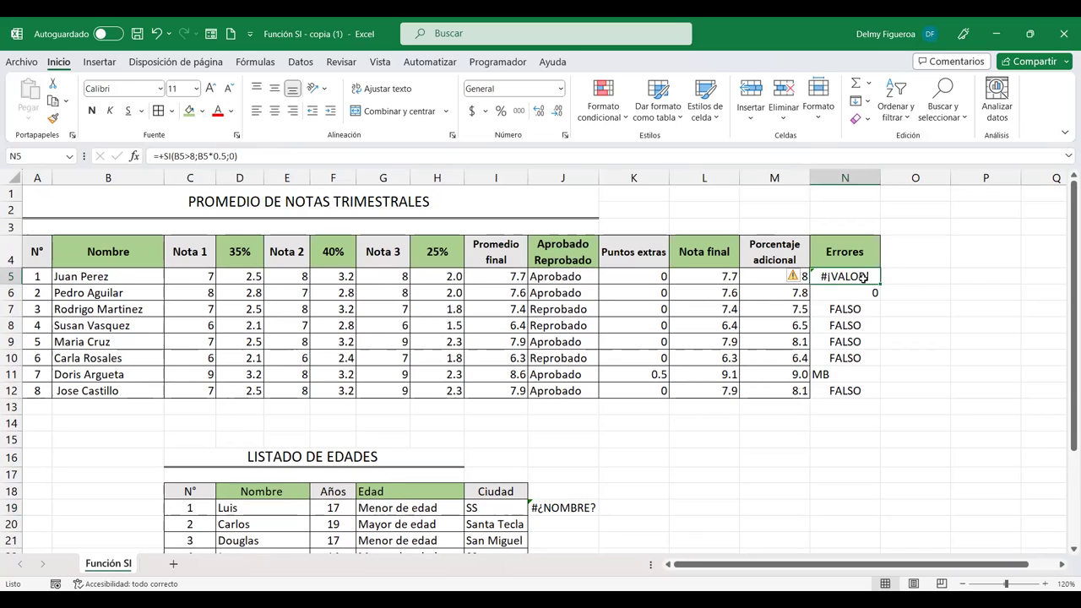
double_click(849, 275)
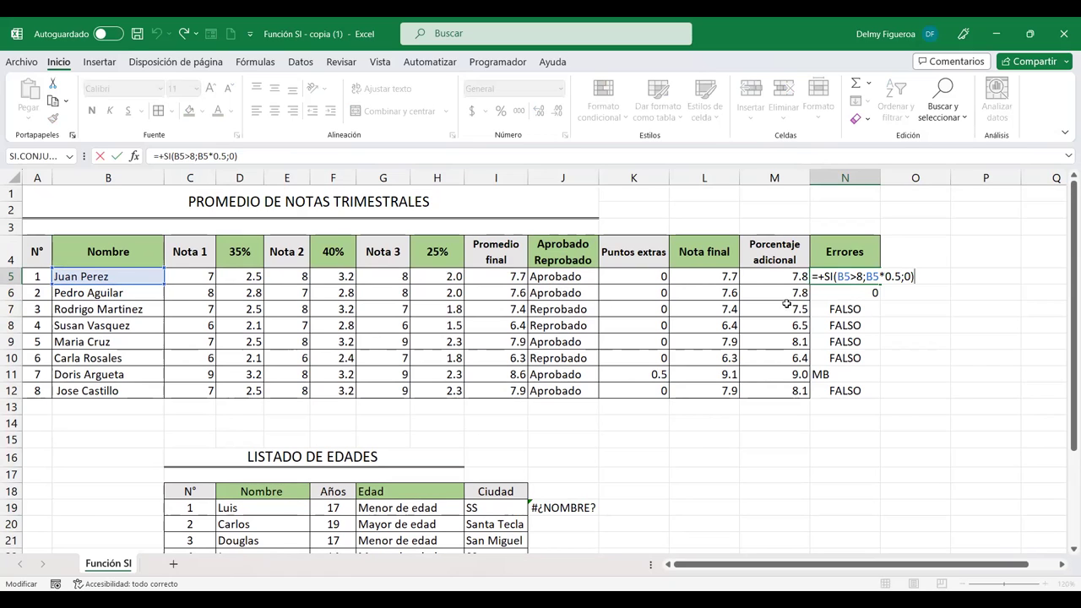
key(Return)
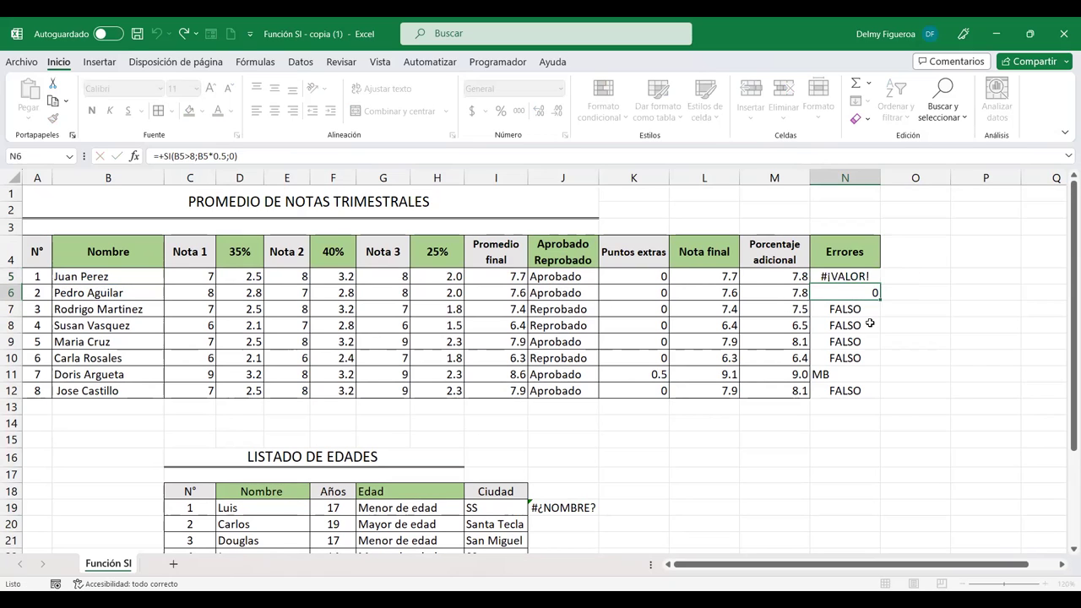
Step: Put quotes around SS in J19 so the formula reads +SI(I19="SS";"Aplica";"No aplica") and shows Aplica
click(563, 503)
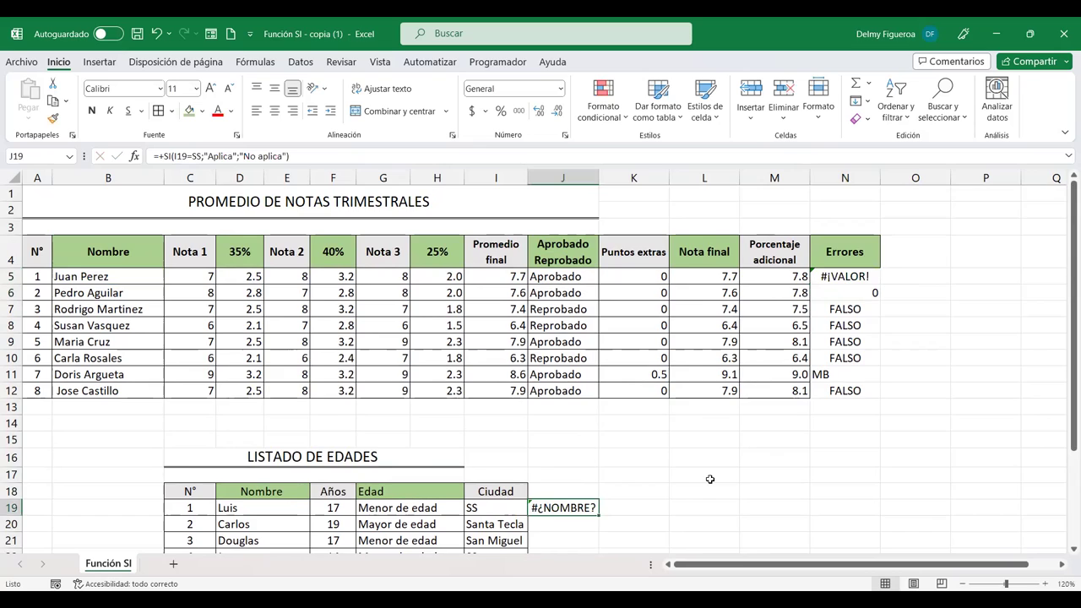
scroll(707, 476, down, 2)
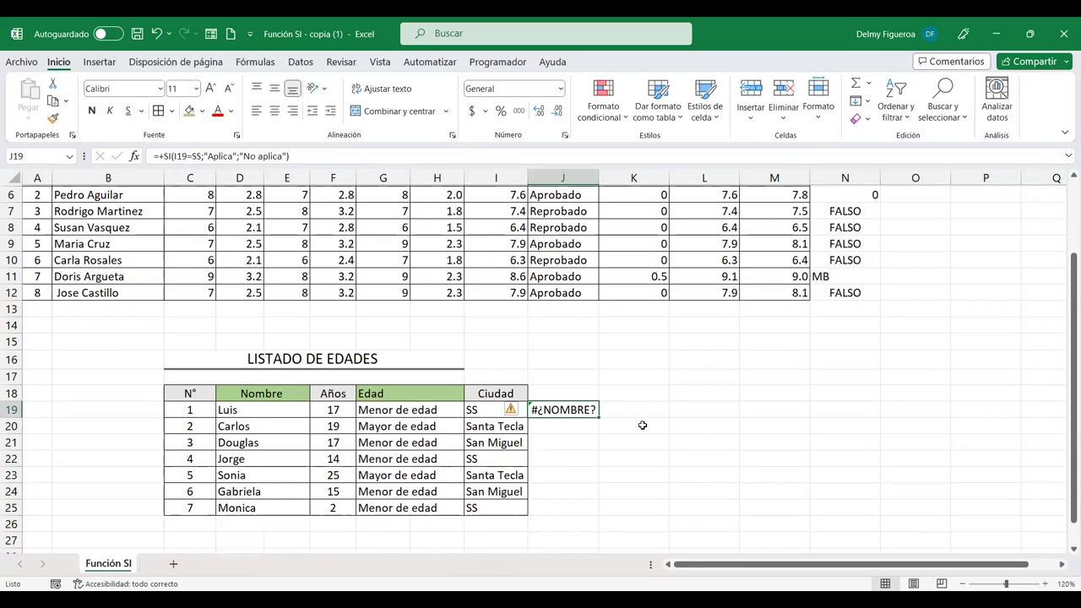
double_click(593, 410)
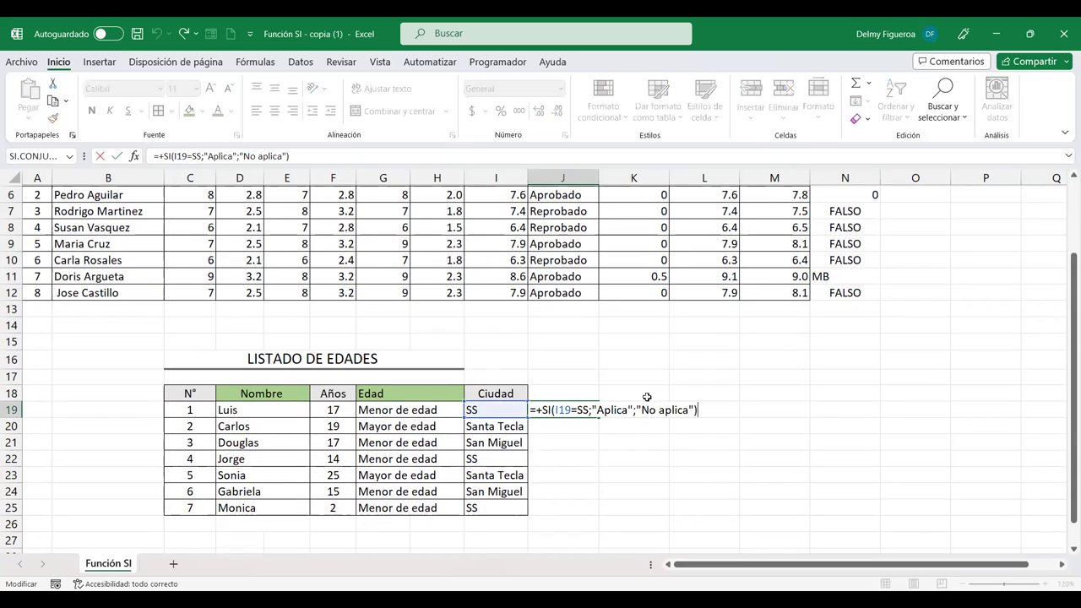
click(583, 411)
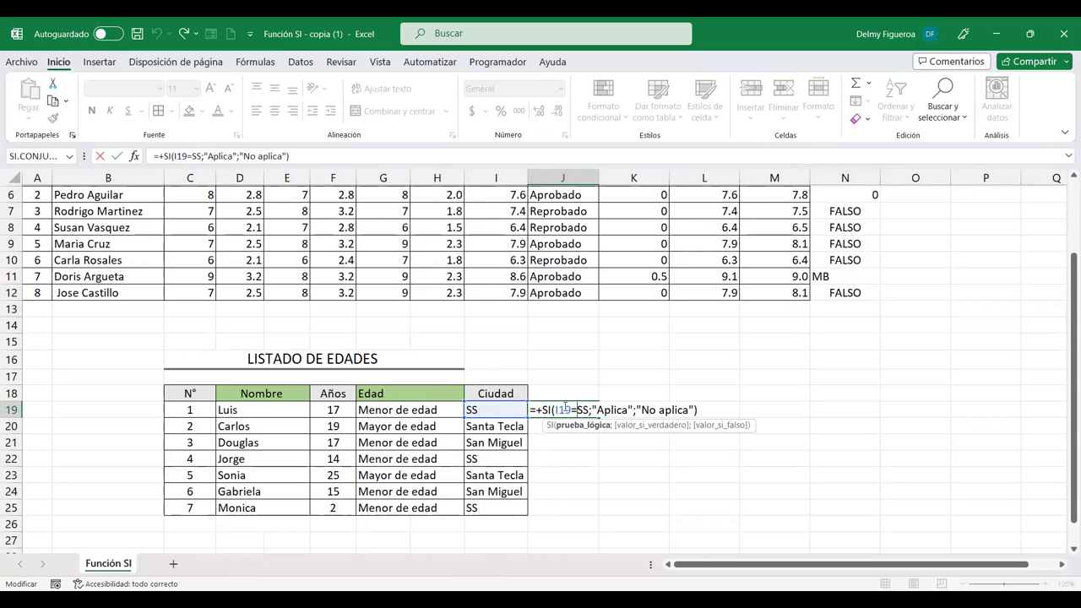
text(";")
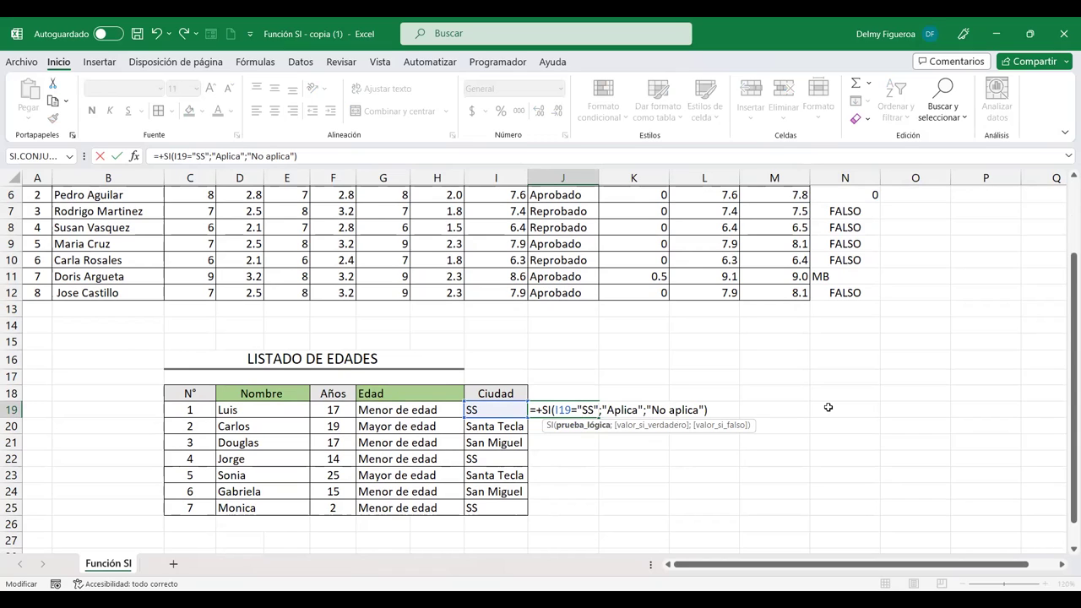
key(Return)
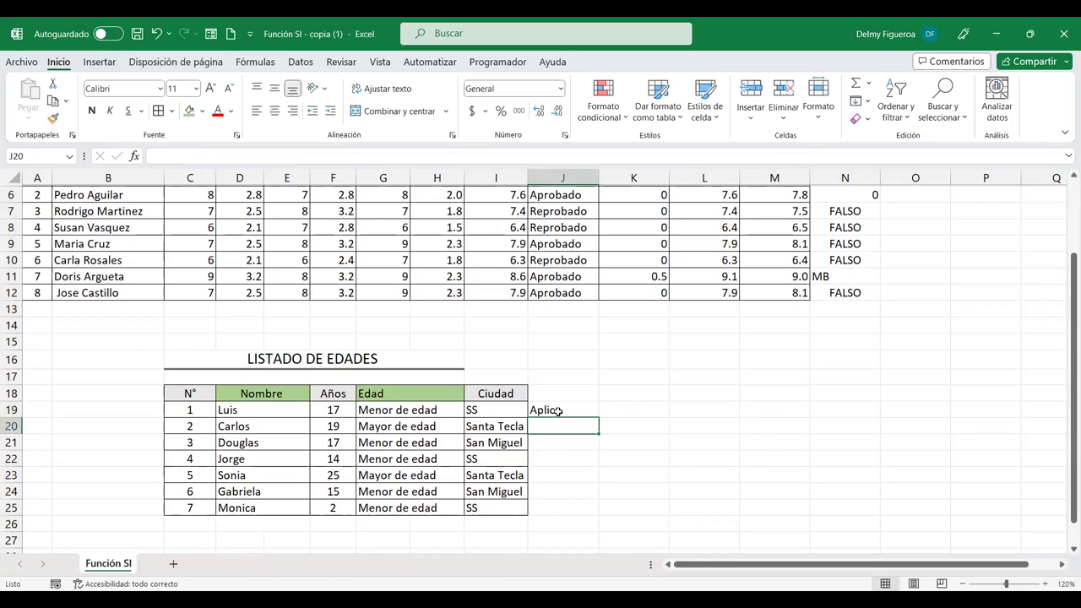
Step: Fill the J19 formula down to J25 and recheck the quoted SS in J19
click(559, 411)
drag(598, 417, 598, 515)
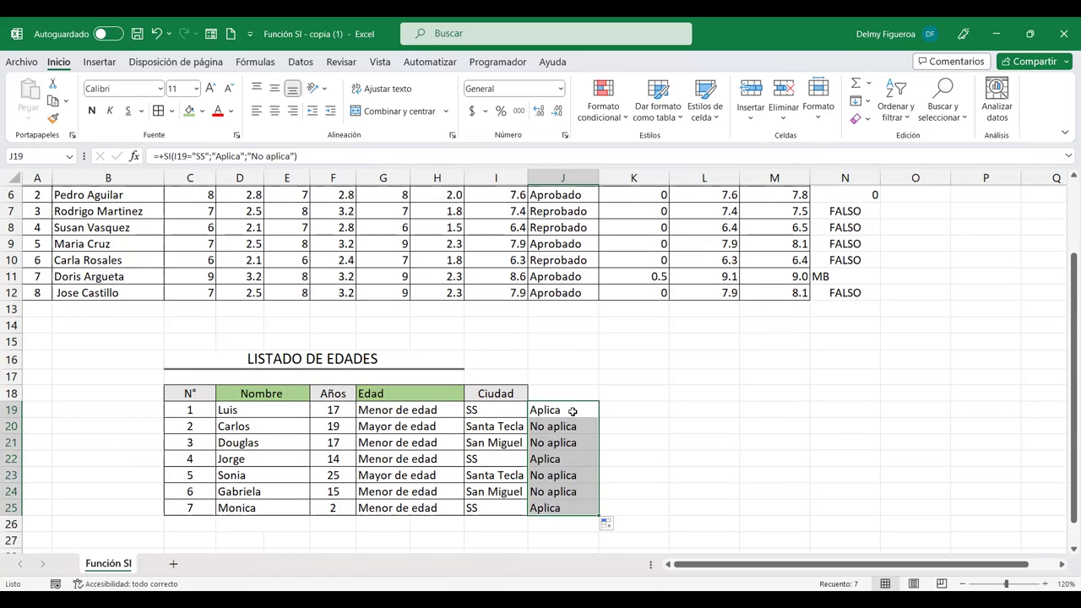
click(572, 410)
double_click(573, 410)
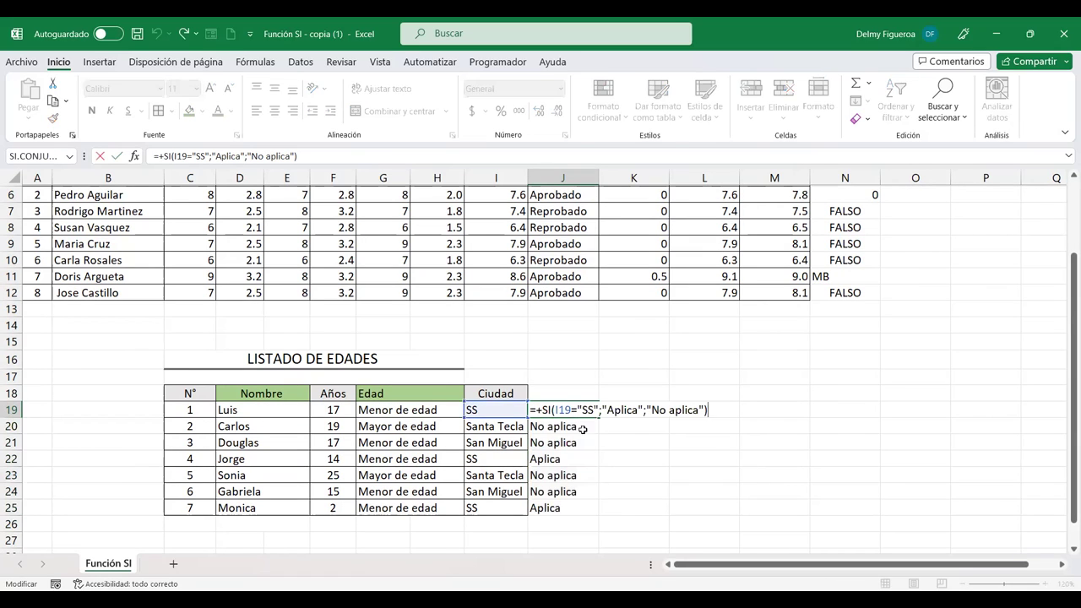
click(588, 409)
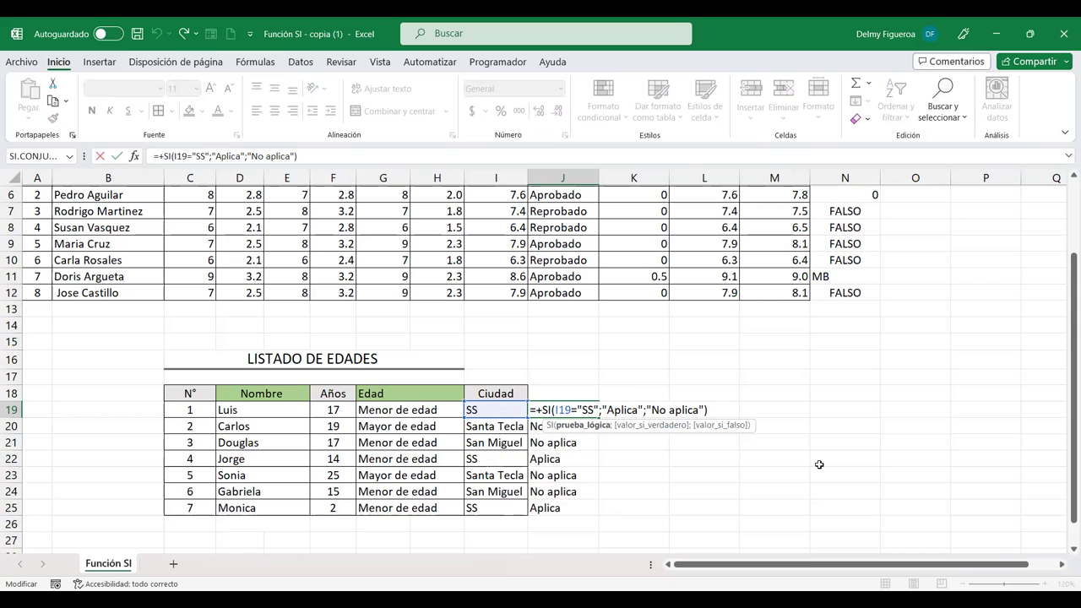
key(Return)
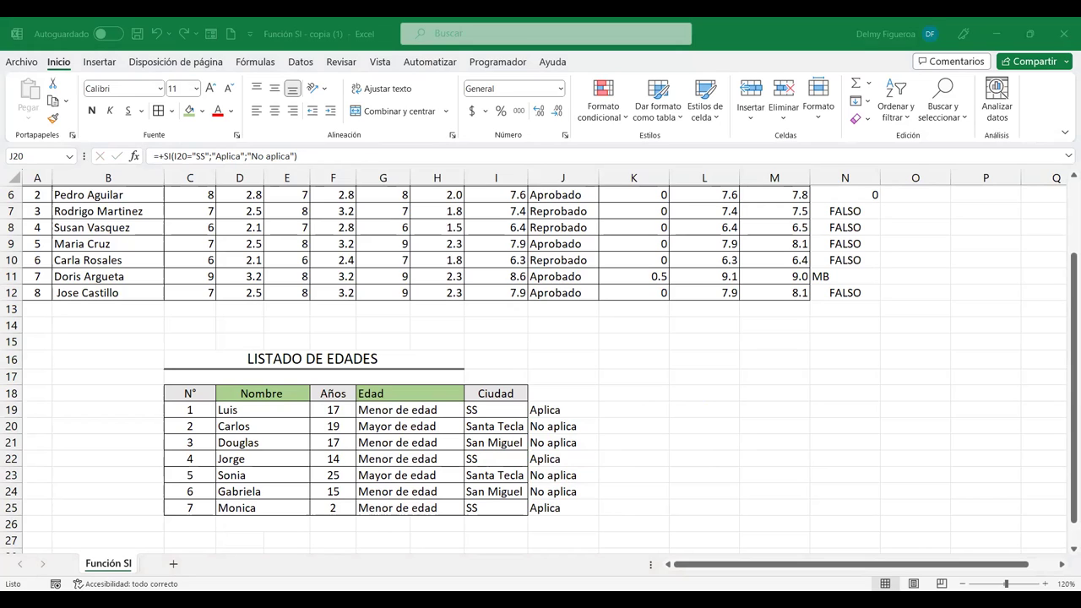
Step: Copy the green Edad header into J18 and label it Resultado
click(635, 392)
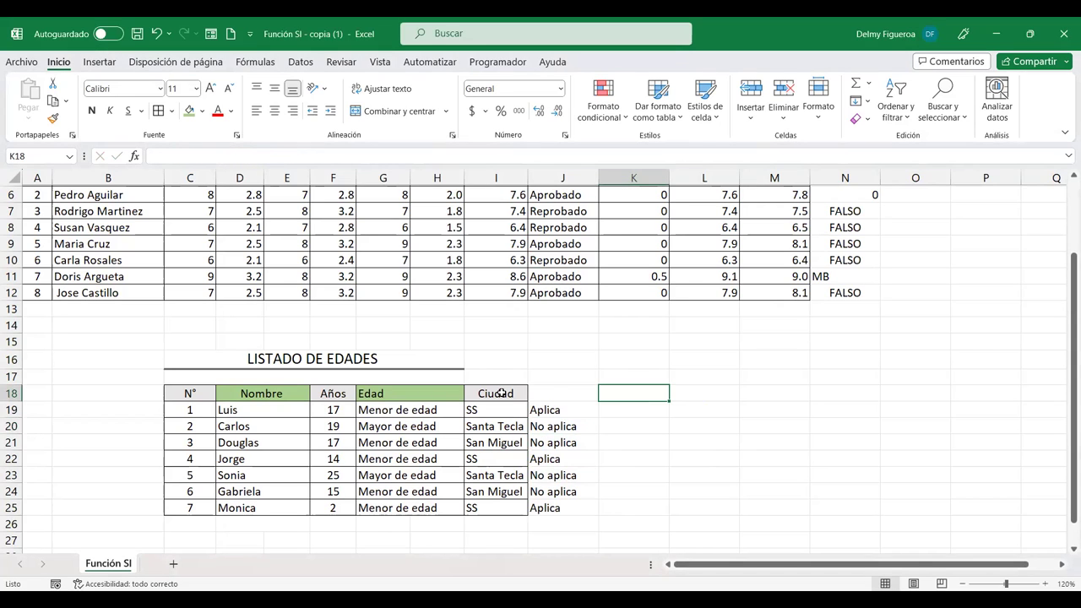
click(419, 393)
key(ctrl+c)
click(571, 392)
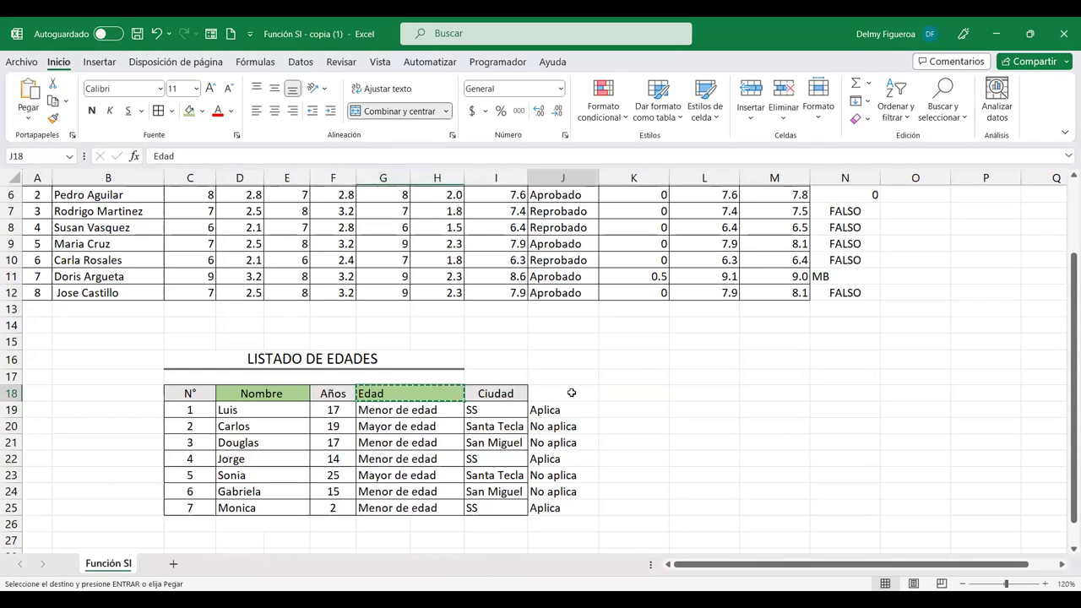
key(Return)
text(R)
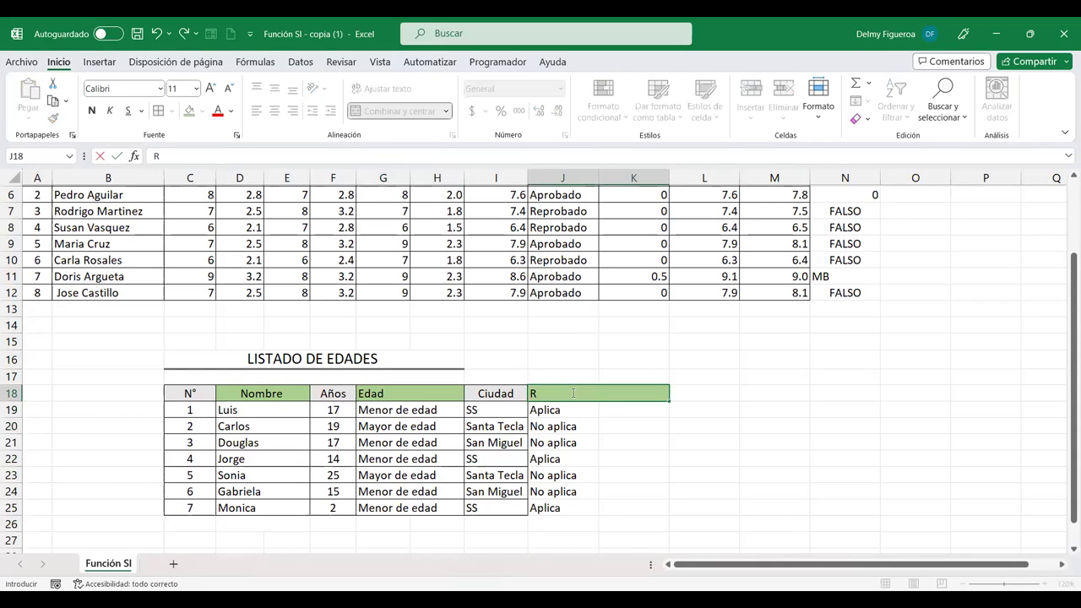
text(esultado})
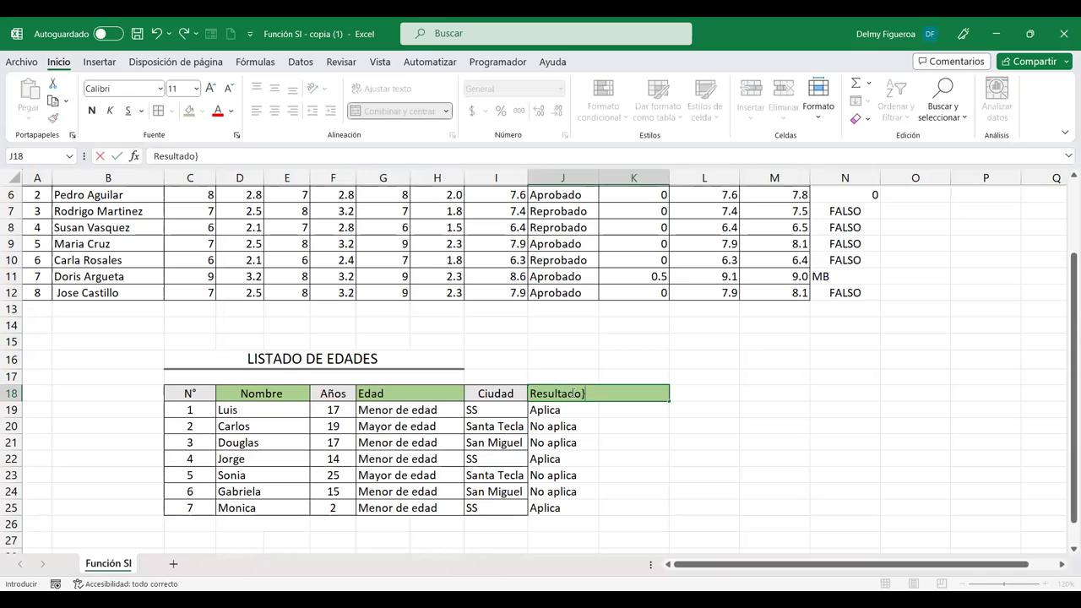
key(BackSpace)
key(Return)
key(Up)
key(Right)
Step: Paste the Ciudad header into K18, label it Inscripción, and fix the 'Inxcripción' typo
drag(495, 341, 633, 393)
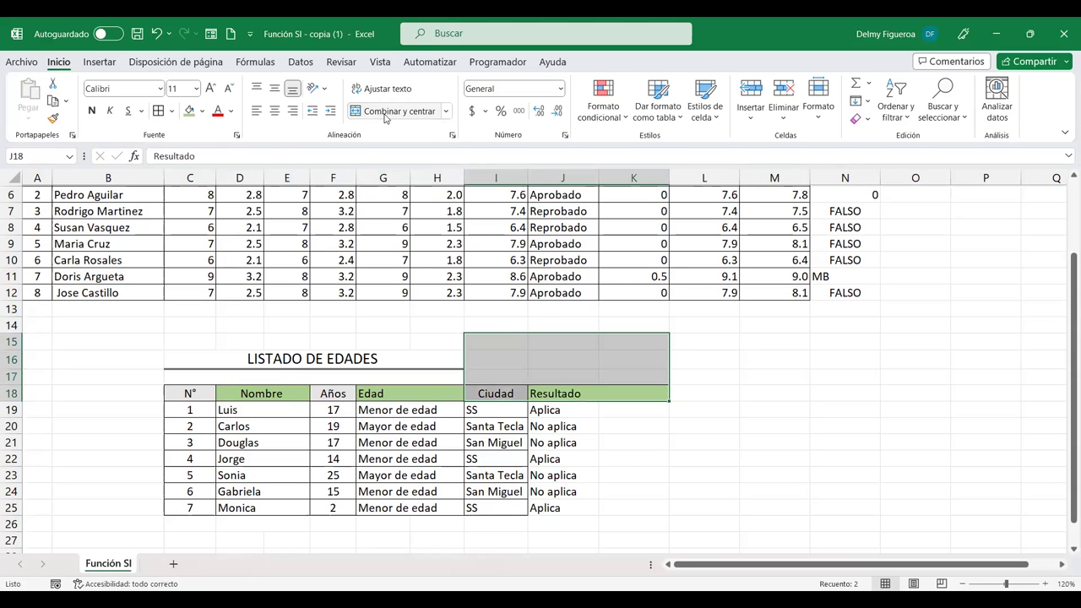
click(616, 406)
click(484, 397)
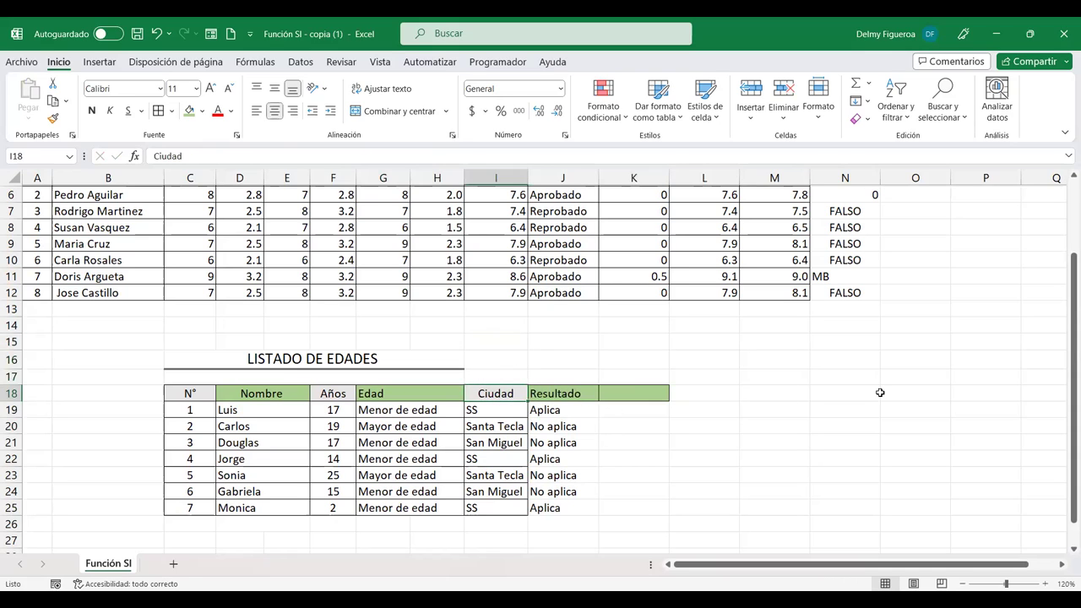
key(ctrl+c)
key(Right)
key(Right)
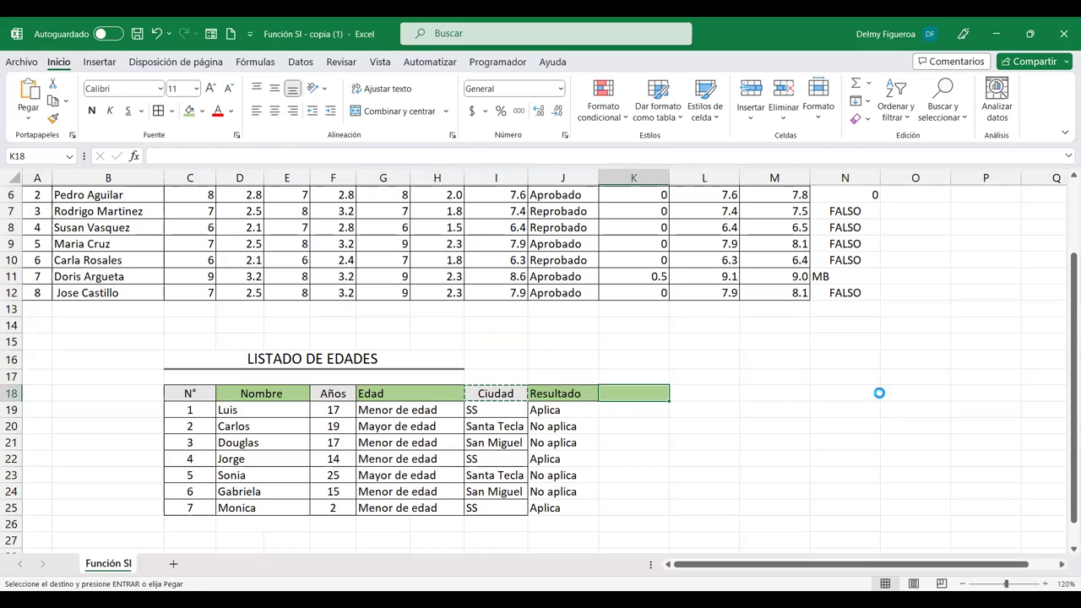
key(Return)
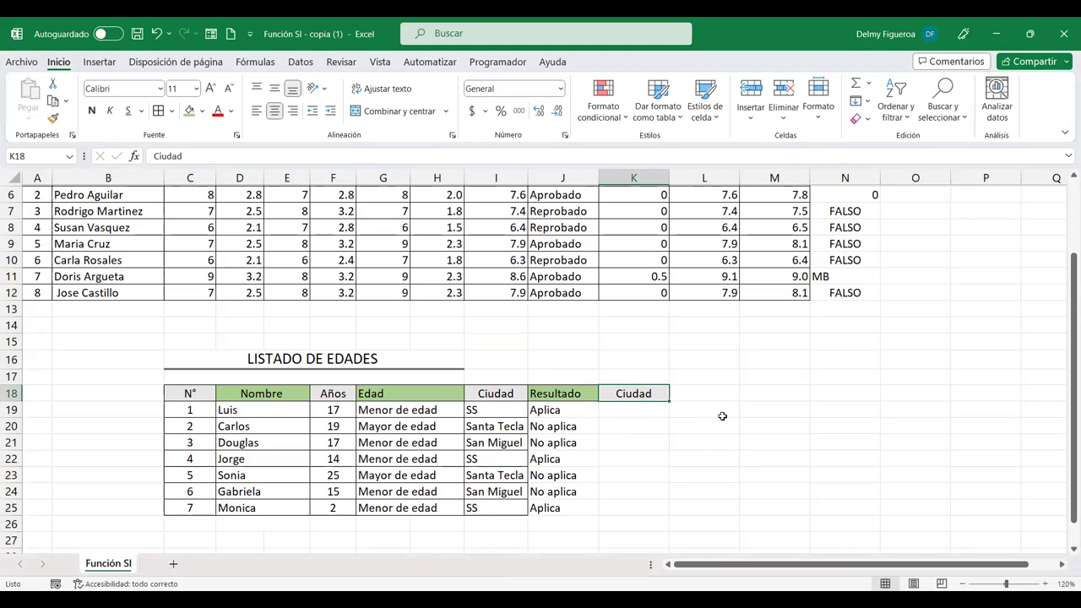
text(Inxcripción)
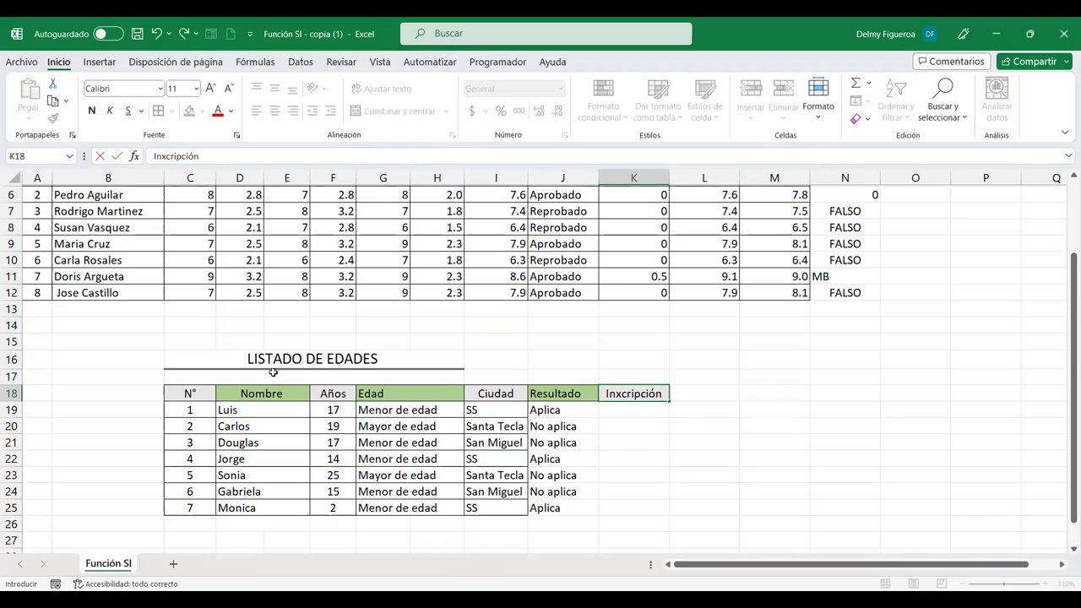
click(616, 394)
key(Delete)
text(s)
key(Return)
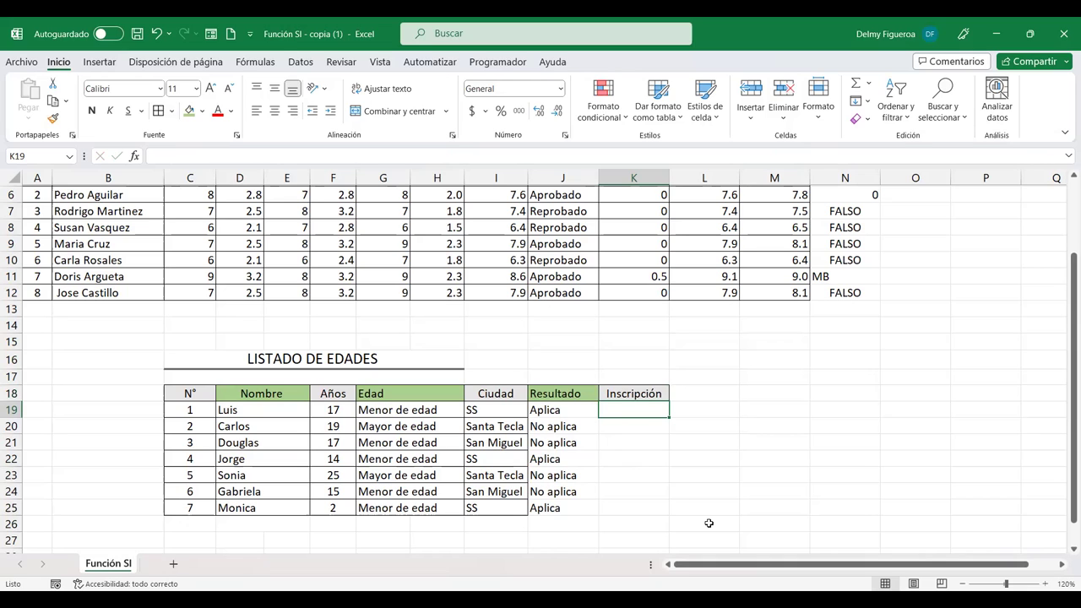
Step: Enter +SI(I19<>"SS";30;10) in K19 so Luis's SS city gives 10
text(+)
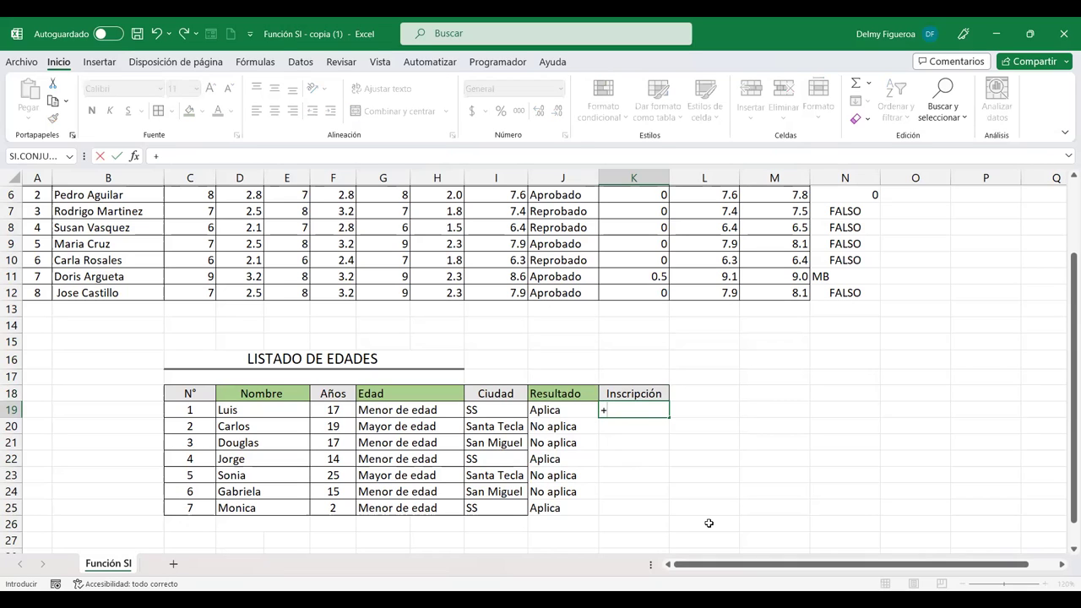
text(si)
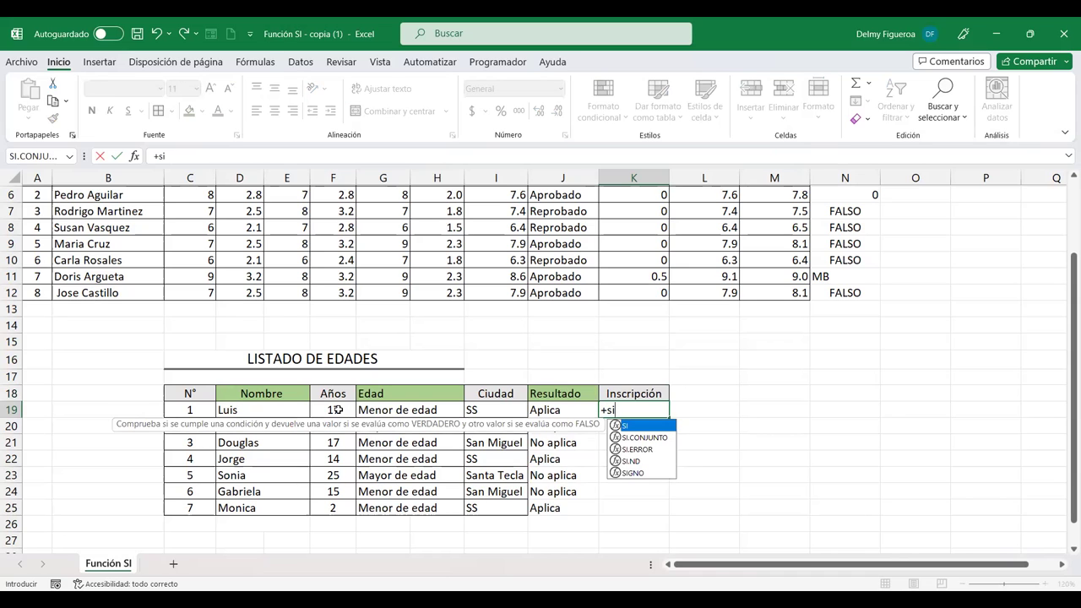
key(ctrl+Return)
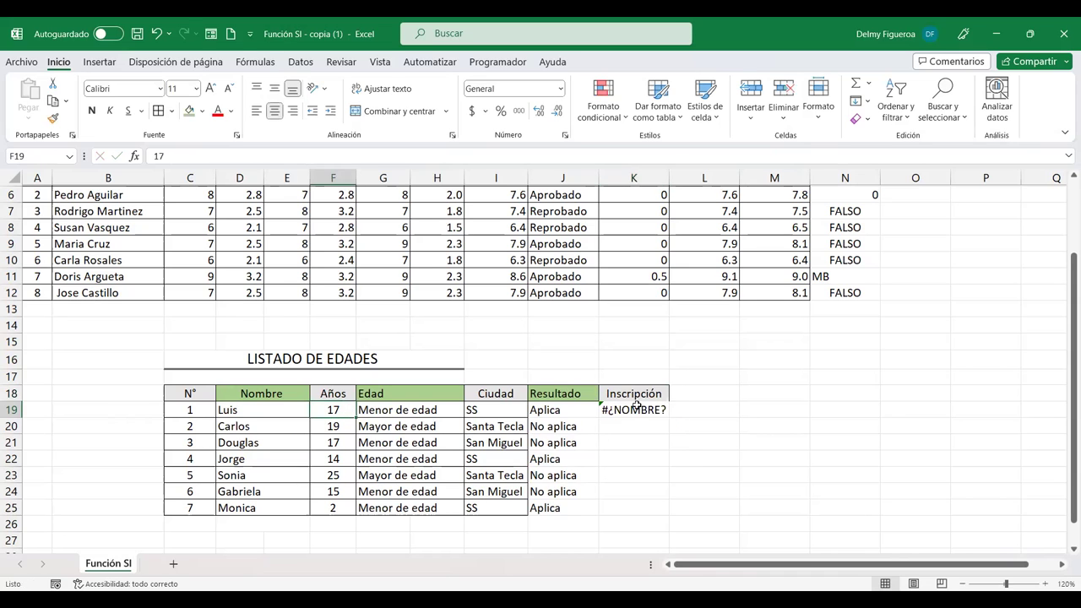
text(+)
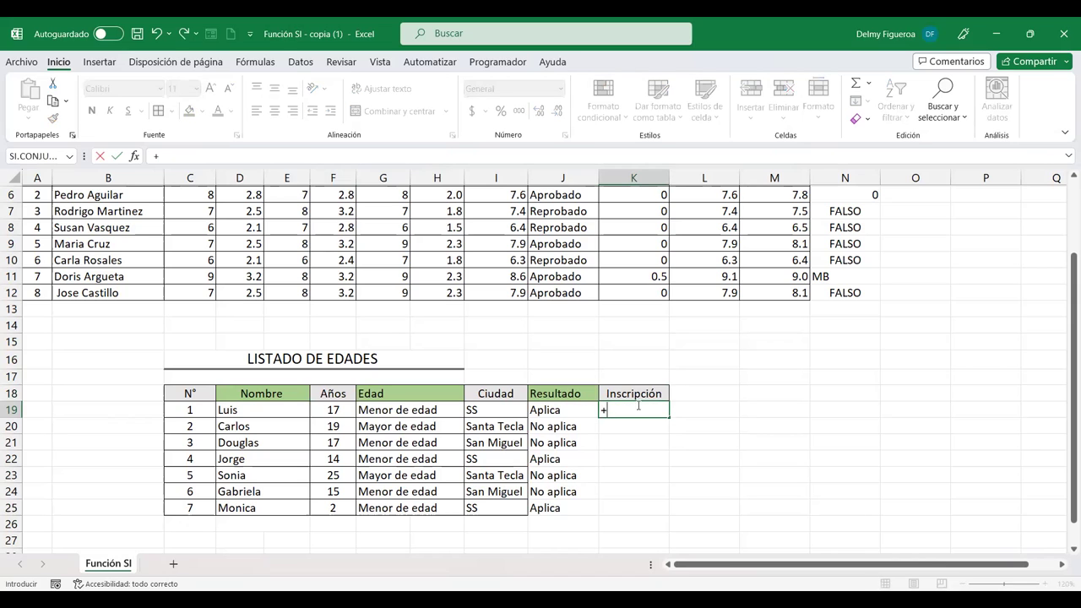
text(si)
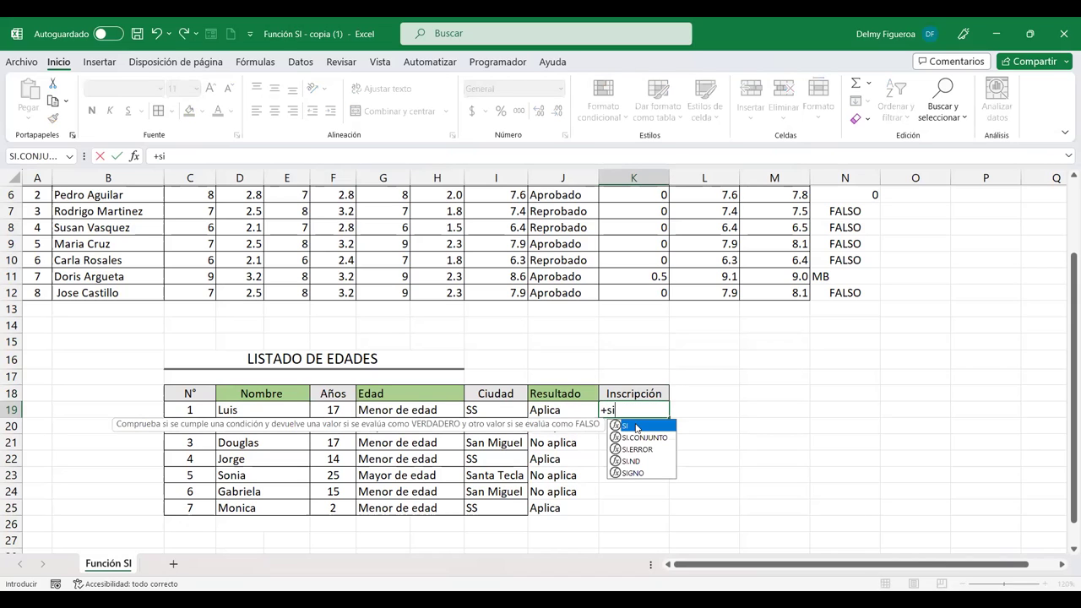
double_click(636, 427)
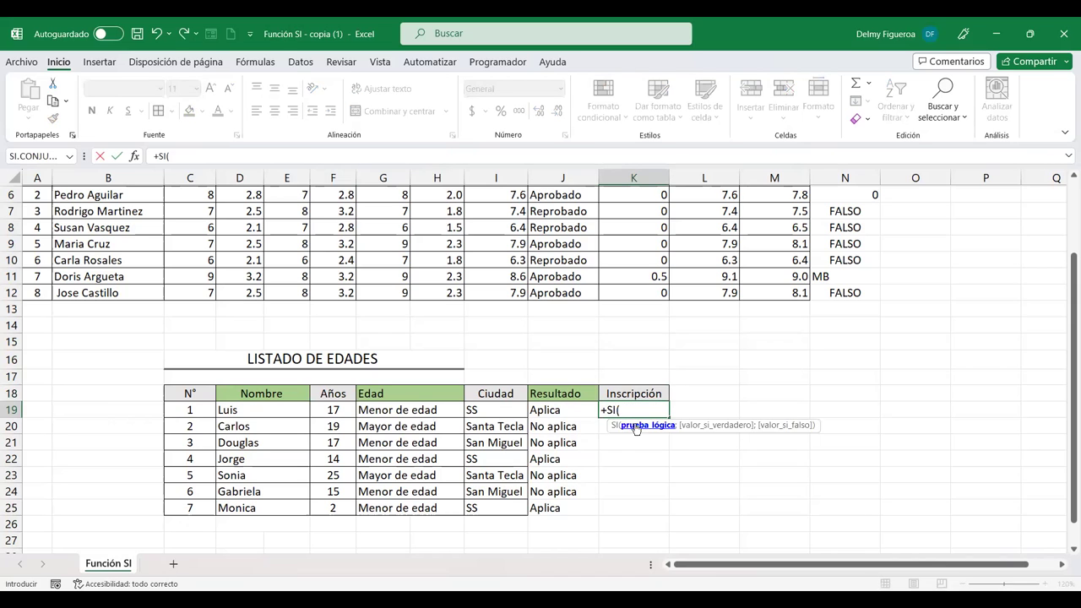
click(485, 409)
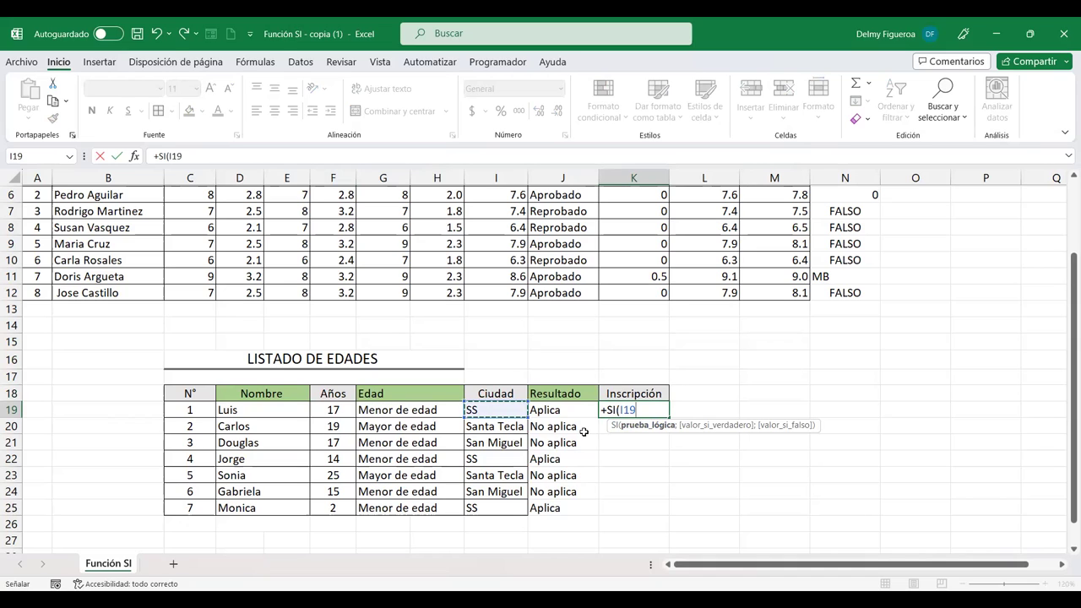
text(<)
text(>)
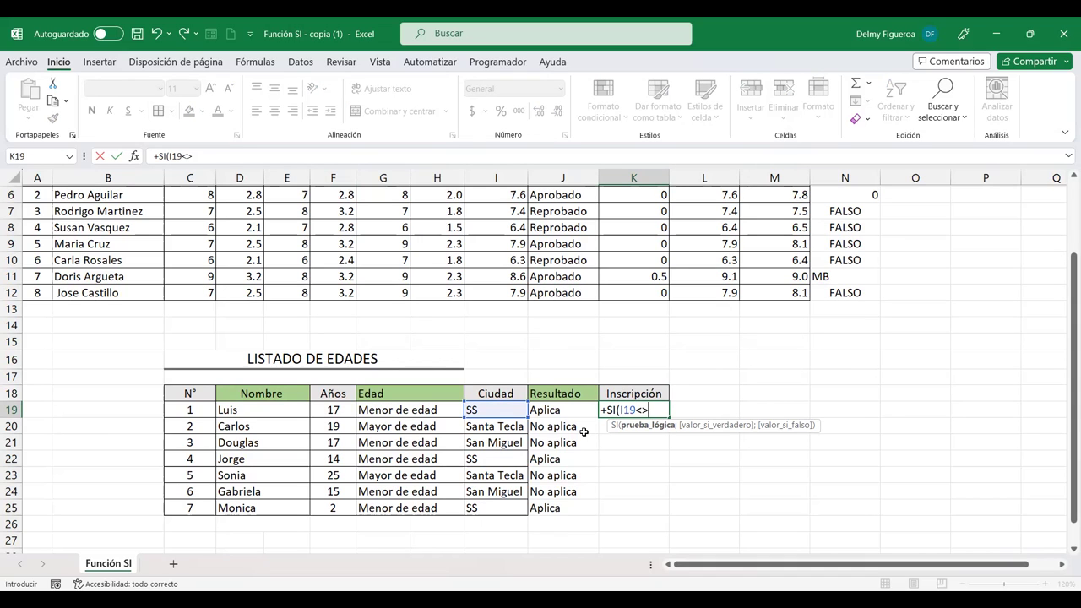
text(#)
key(BackSpace)
text("SS")
text(;)
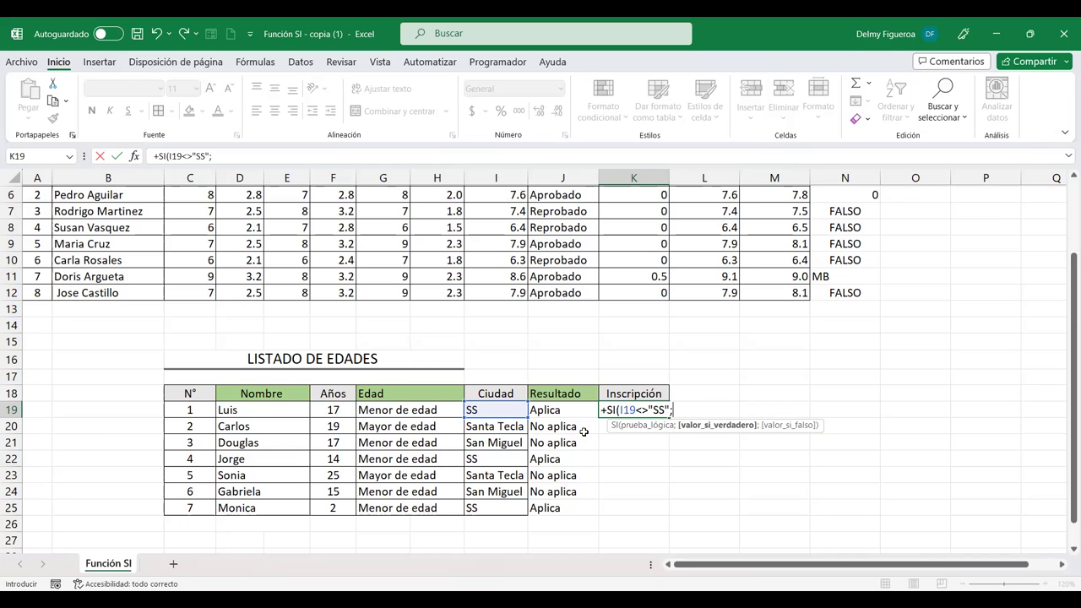
text($)
text(30)
text(;)
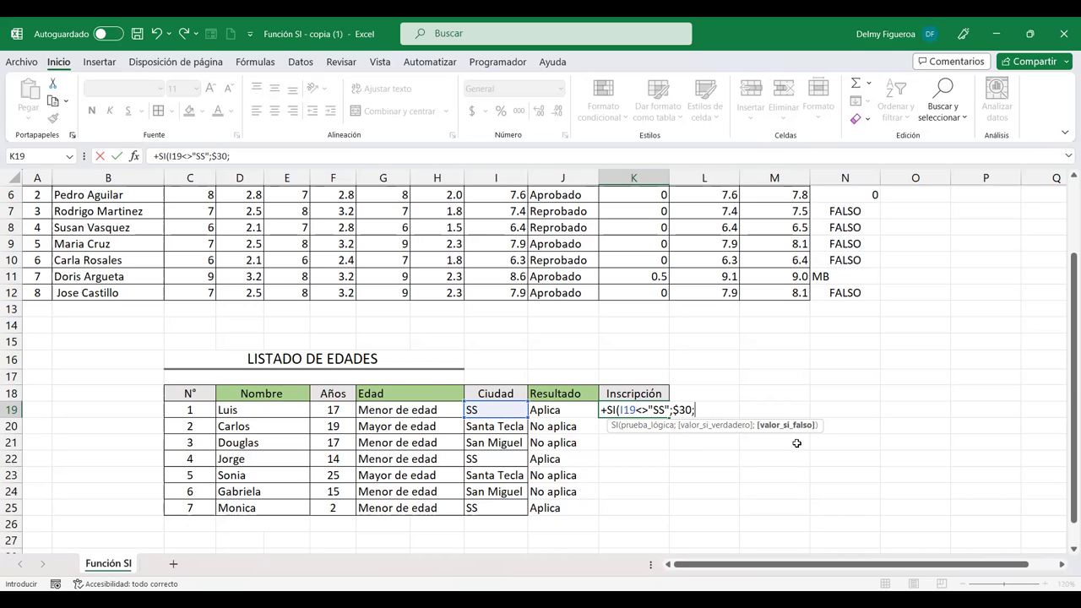
text($1)
text(0)
key(Return)
key(Return)
Step: Reopen the K19 formula to check its 30 argument and recommit it
key(Up)
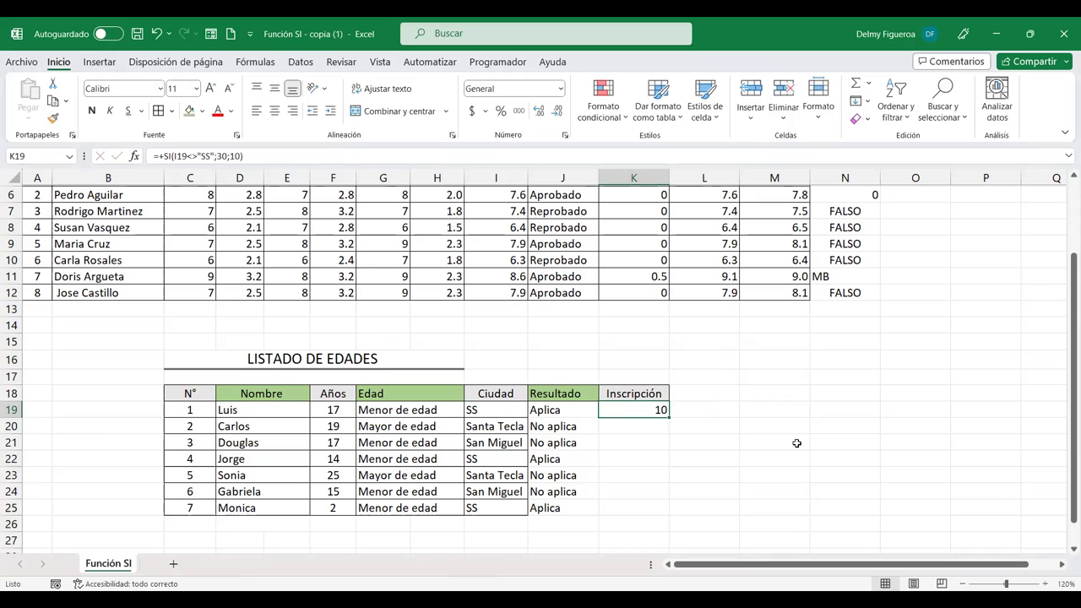
key(F2)
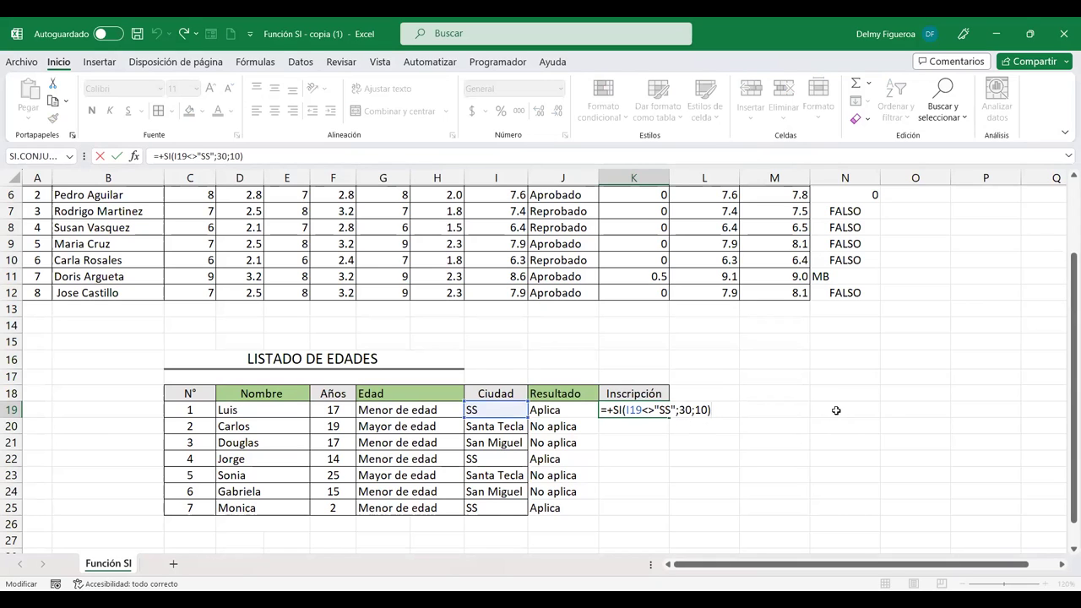
click(684, 408)
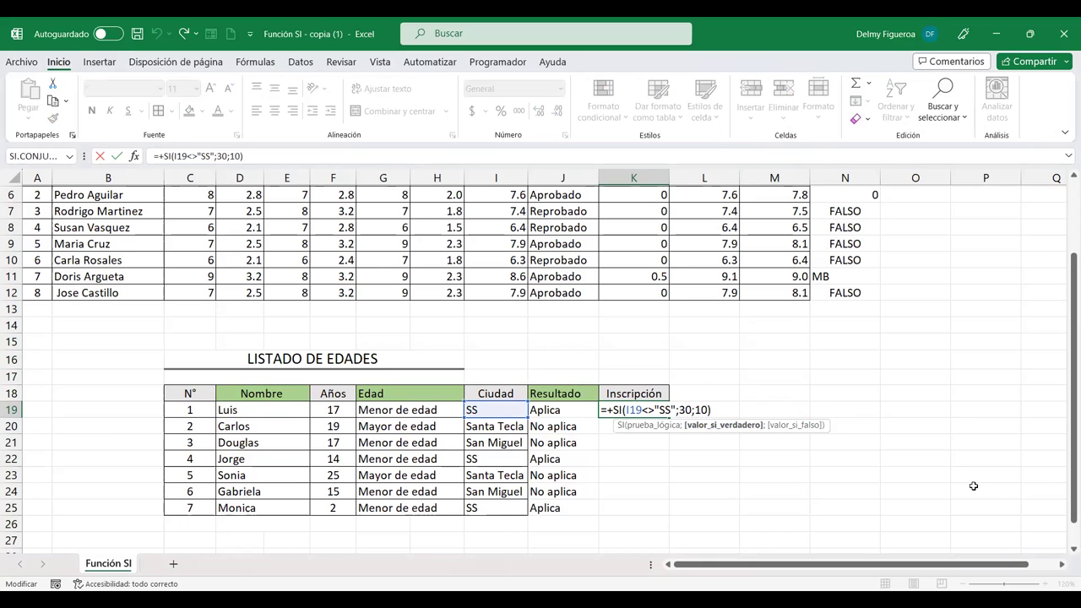
key(Return)
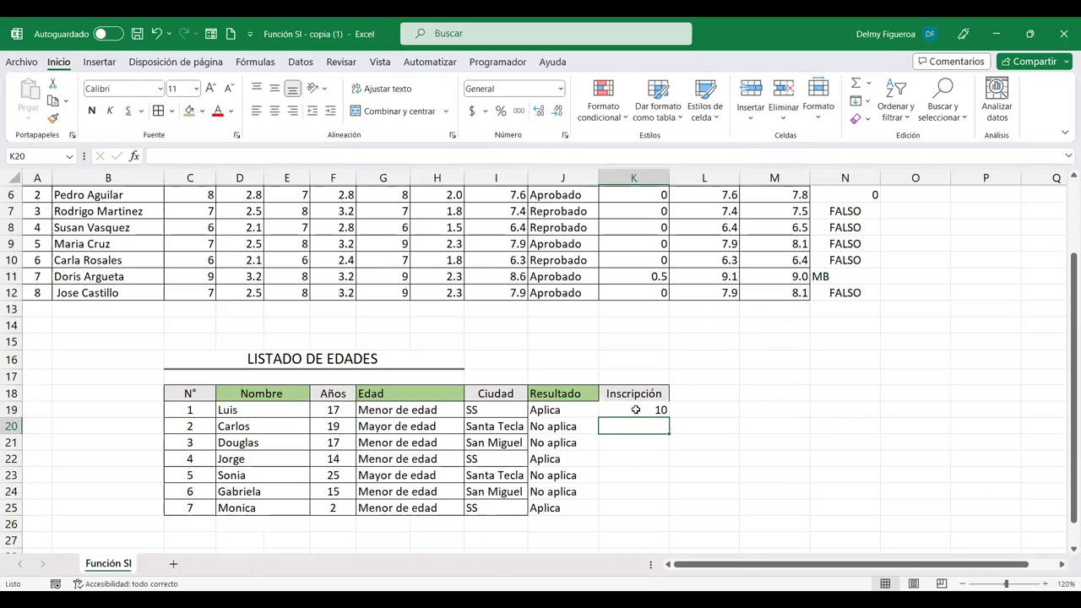
Step: Fill the K19 formula down to K25 and spot-check the copied formulas in K20, K21 and K23
click(632, 409)
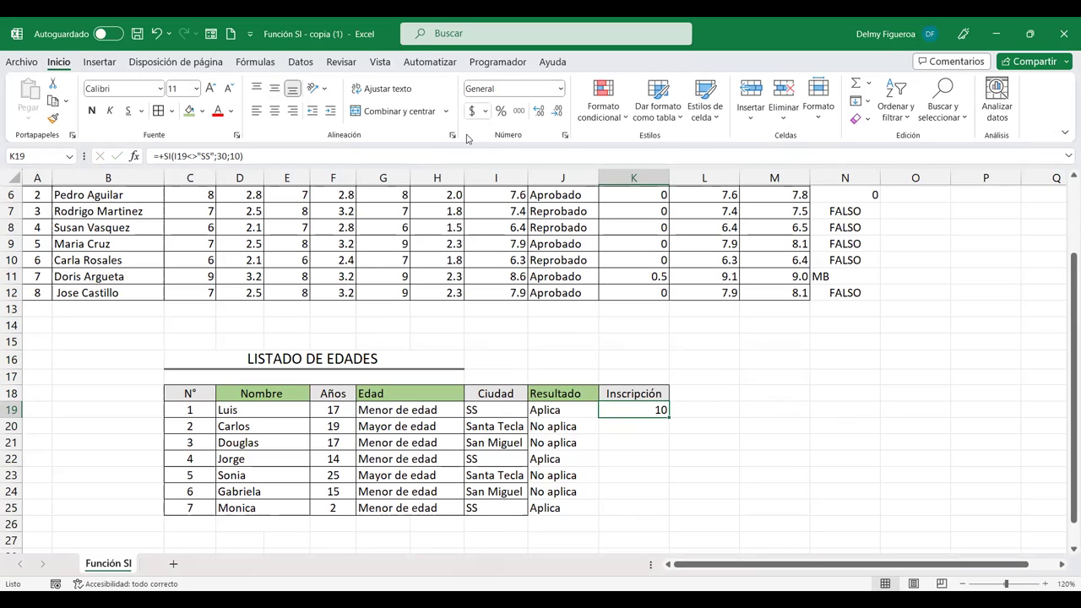
drag(668, 419, 658, 514)
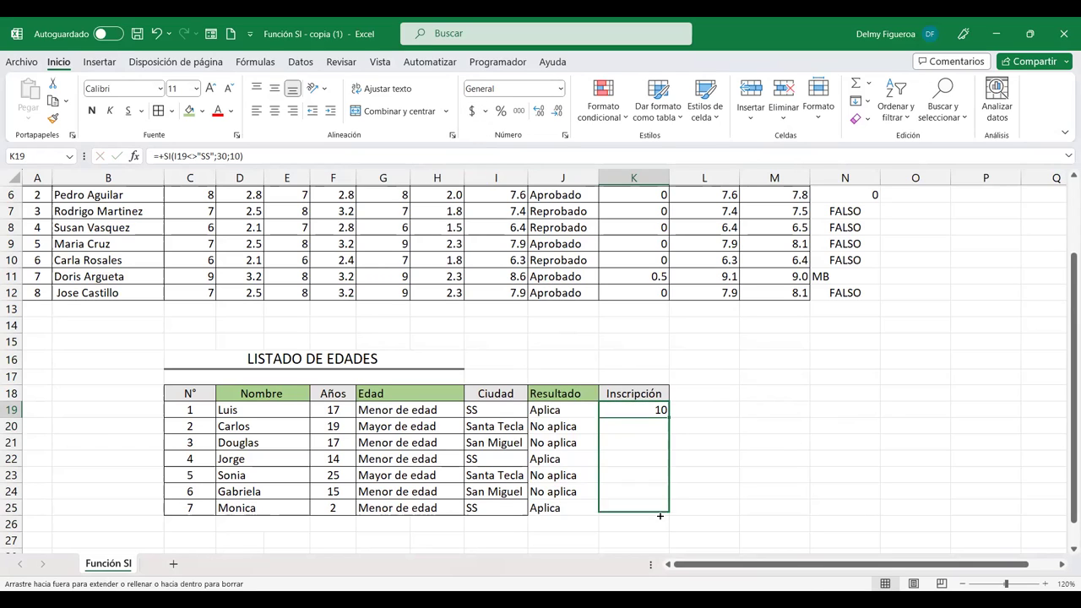
click(617, 432)
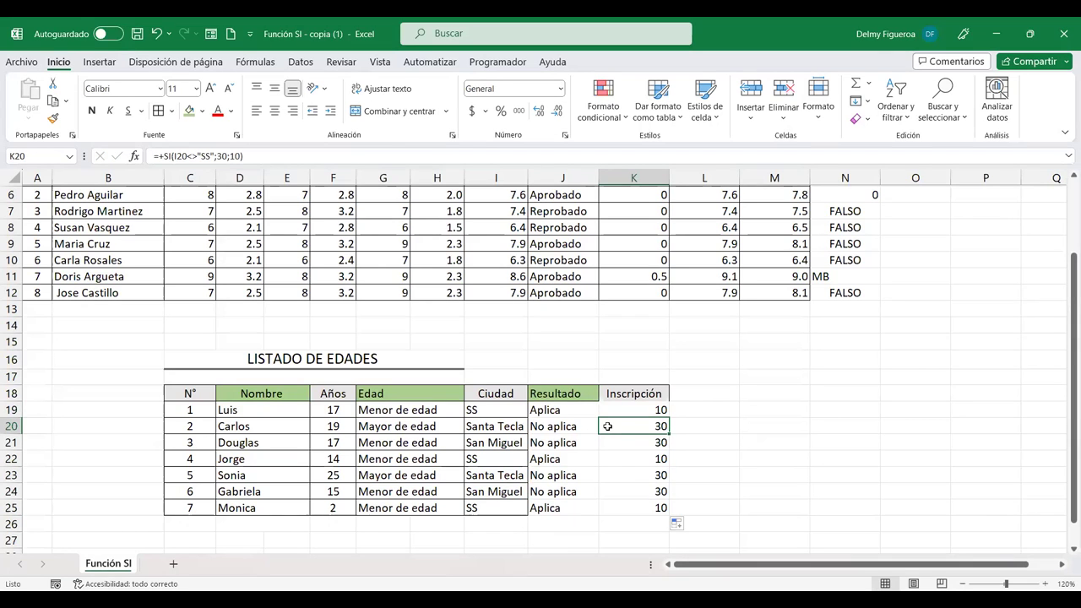
click(644, 442)
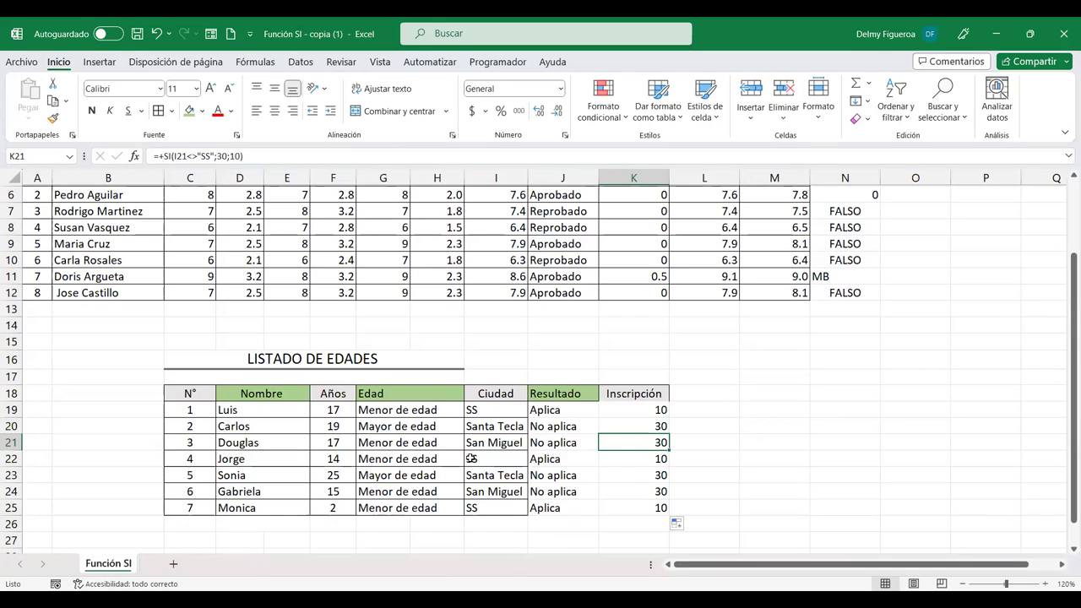
click(626, 476)
click(642, 406)
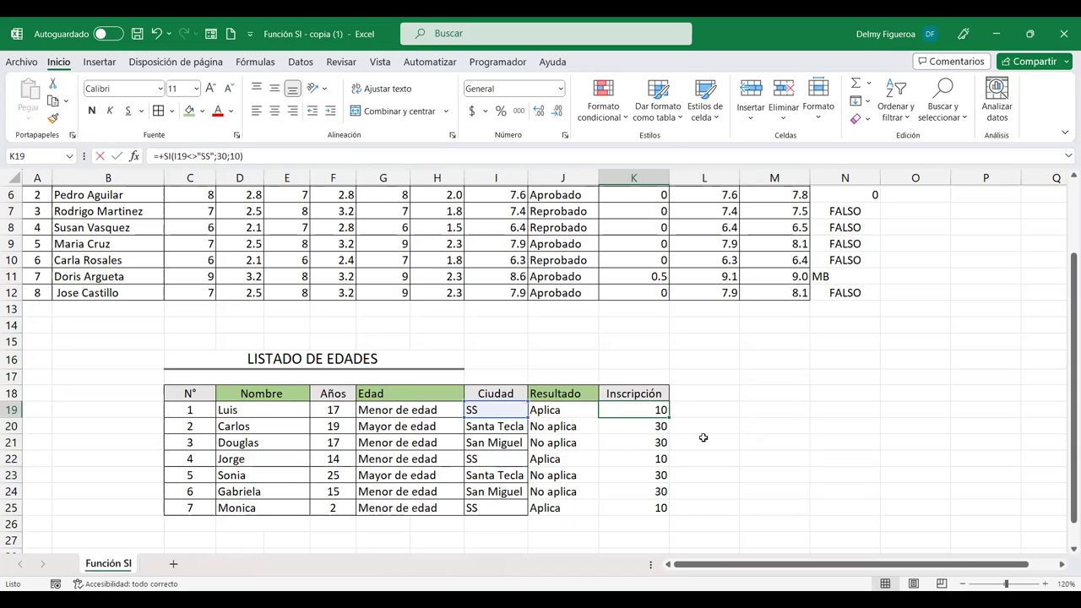
double_click(644, 409)
click(650, 411)
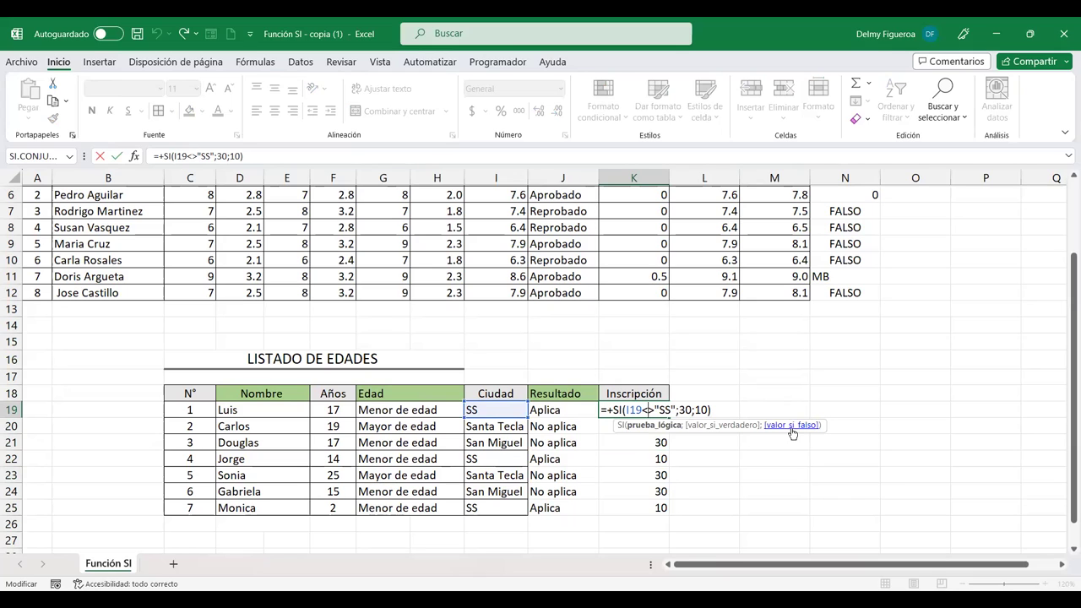
key(Return)
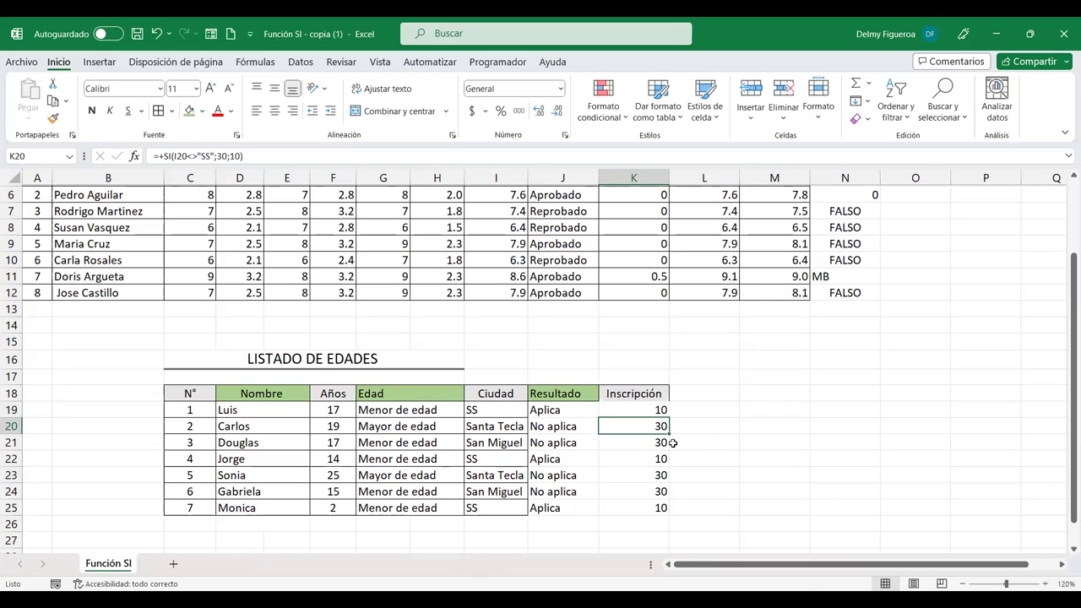
Step: Add borders to the Resultado and Inscripción cells J19:K25
drag(545, 410, 650, 508)
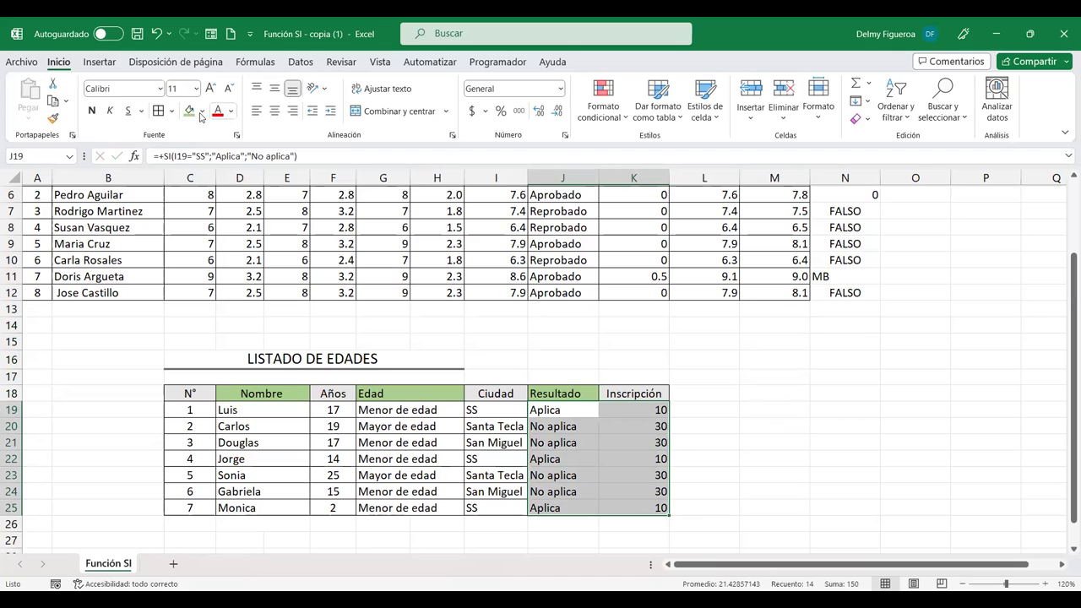
click(158, 111)
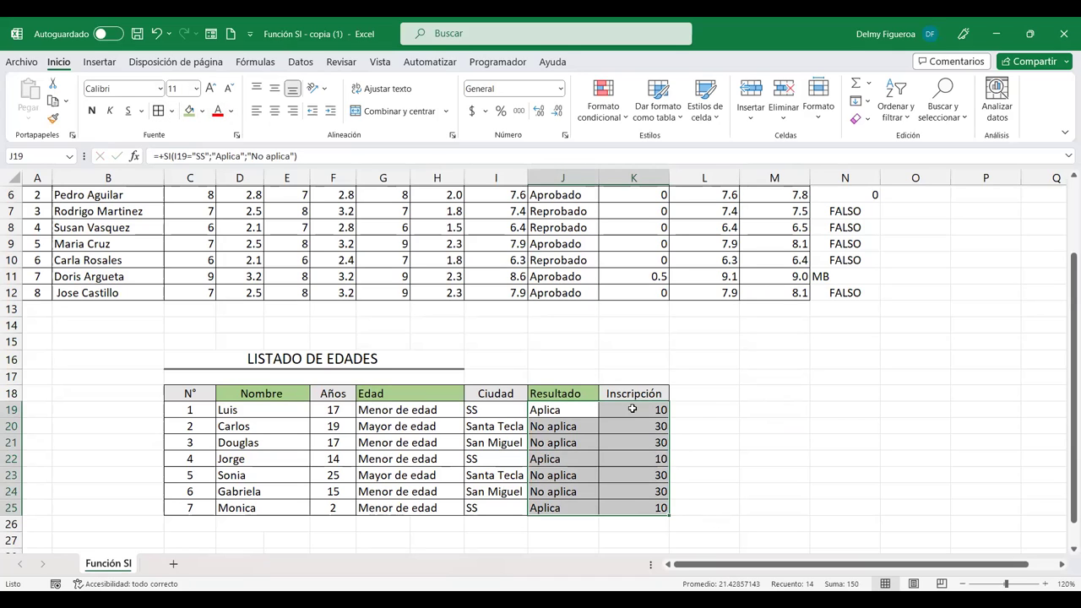
click(632, 409)
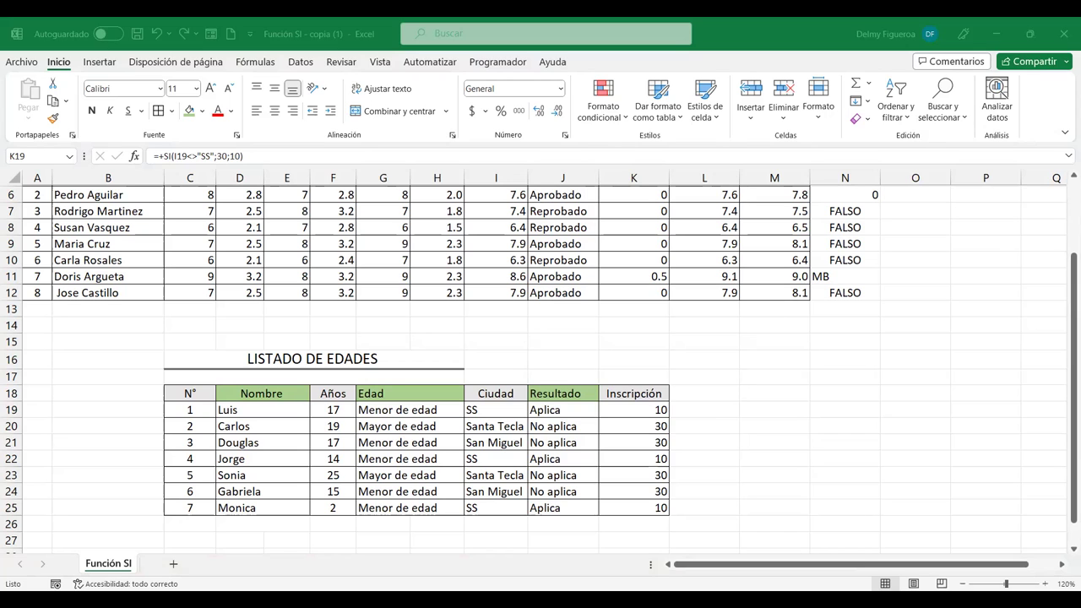
click(709, 393)
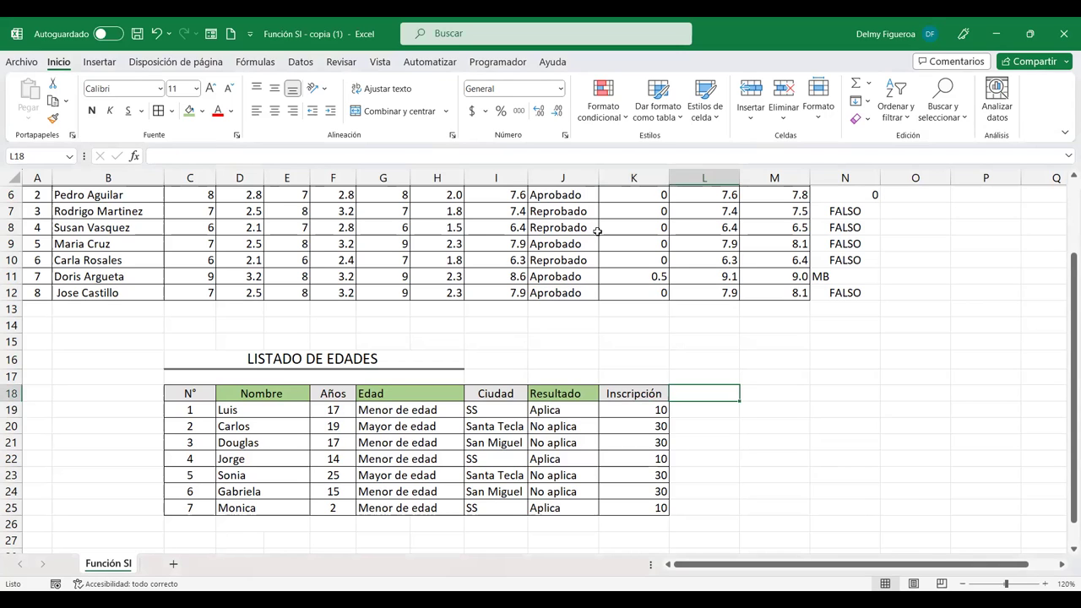
Step: Show the Lógicas function list (SI, Y, O, NO, SI.ERROR, SI.CONJUNTO) from the Fórmulas ribbon
click(246, 64)
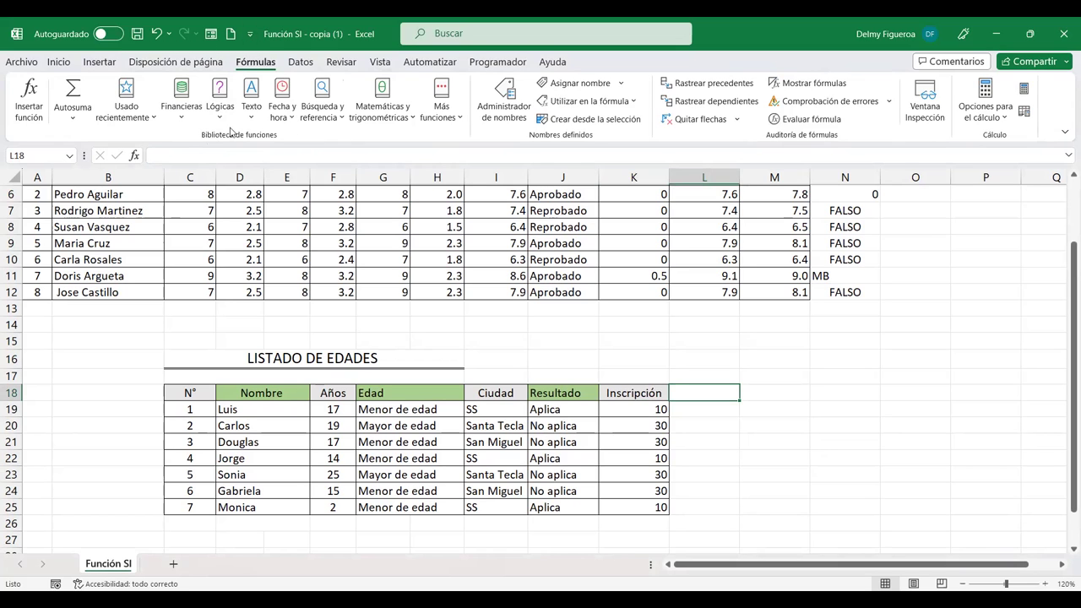
click(213, 95)
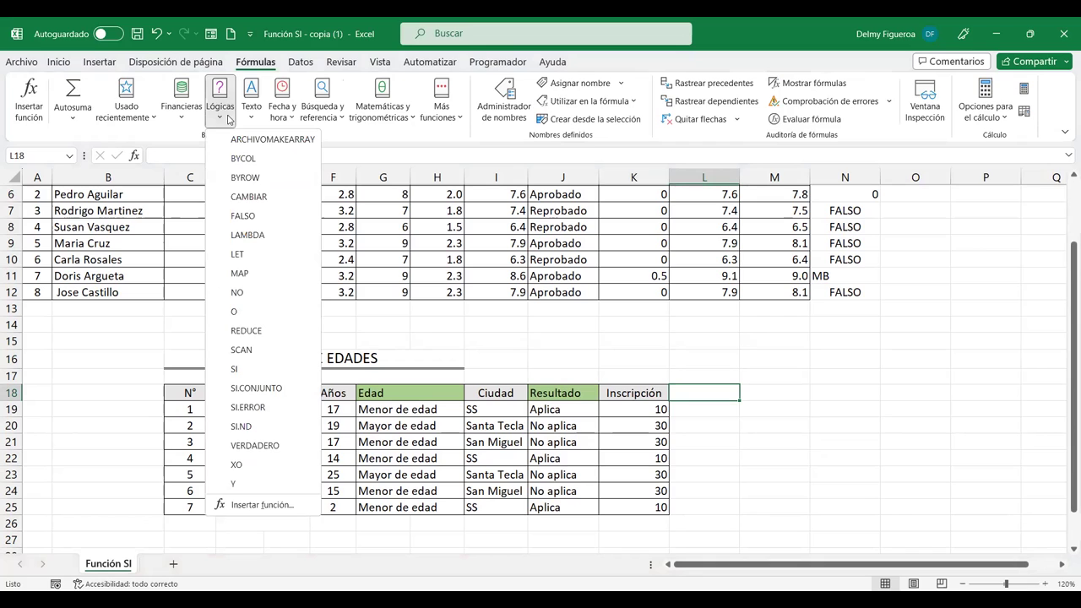
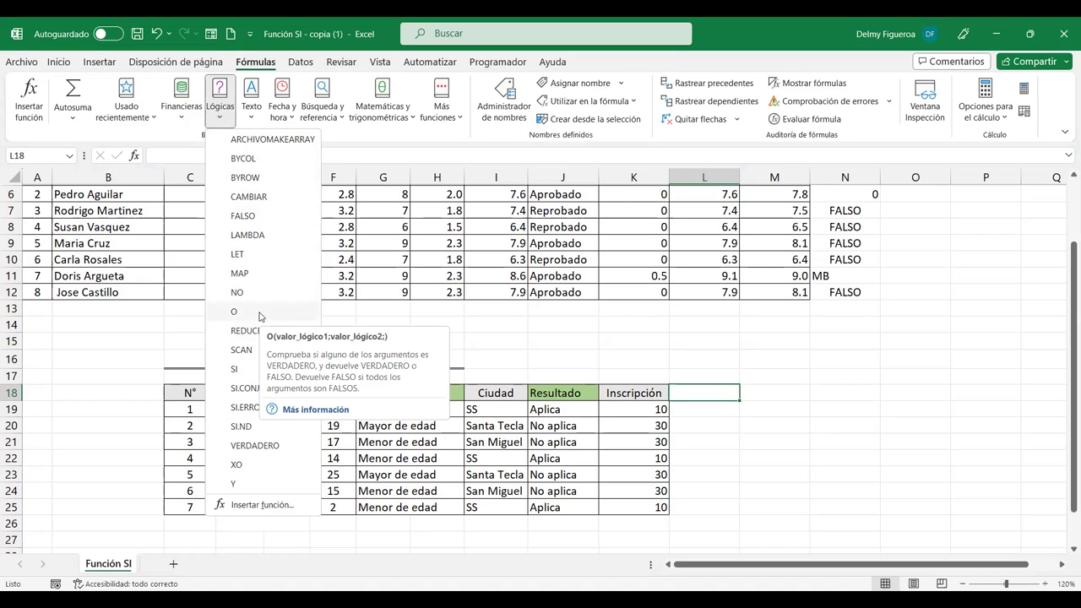
Step: Build the OR conditions F19>18 and I19="SS" in the function arguments dialog, then close it
click(234, 311)
text(D13)
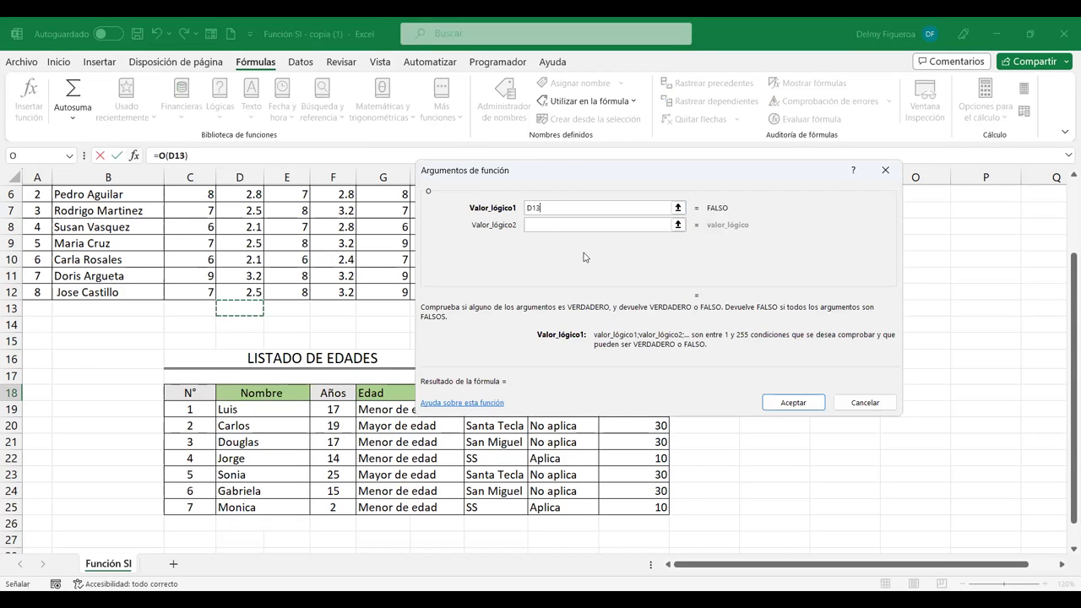
key(Tab)
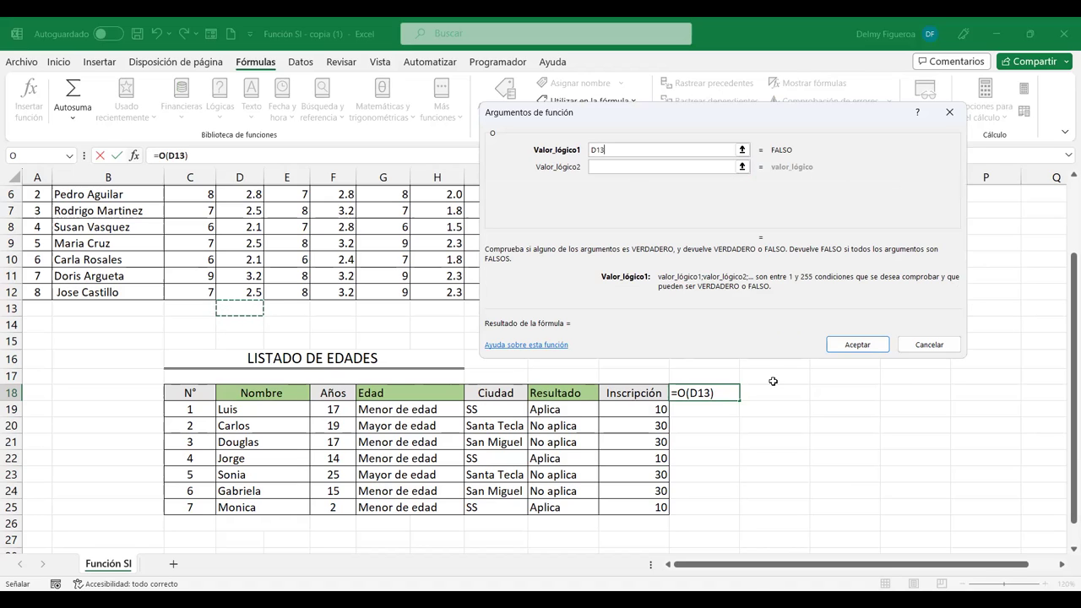
drag(607, 149, 519, 142)
key(Delete)
click(332, 408)
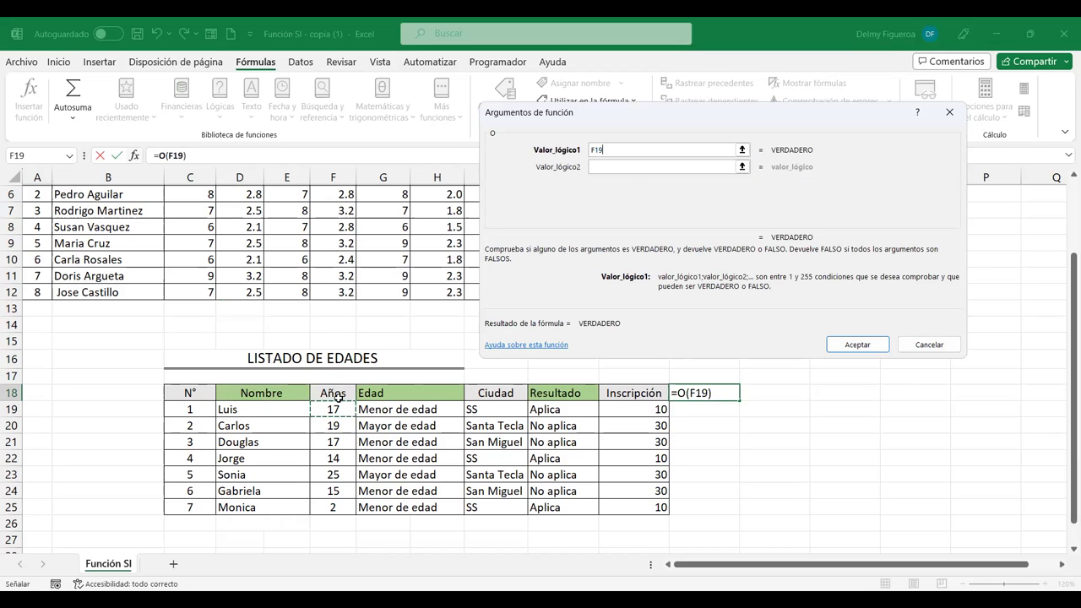
text(>18)
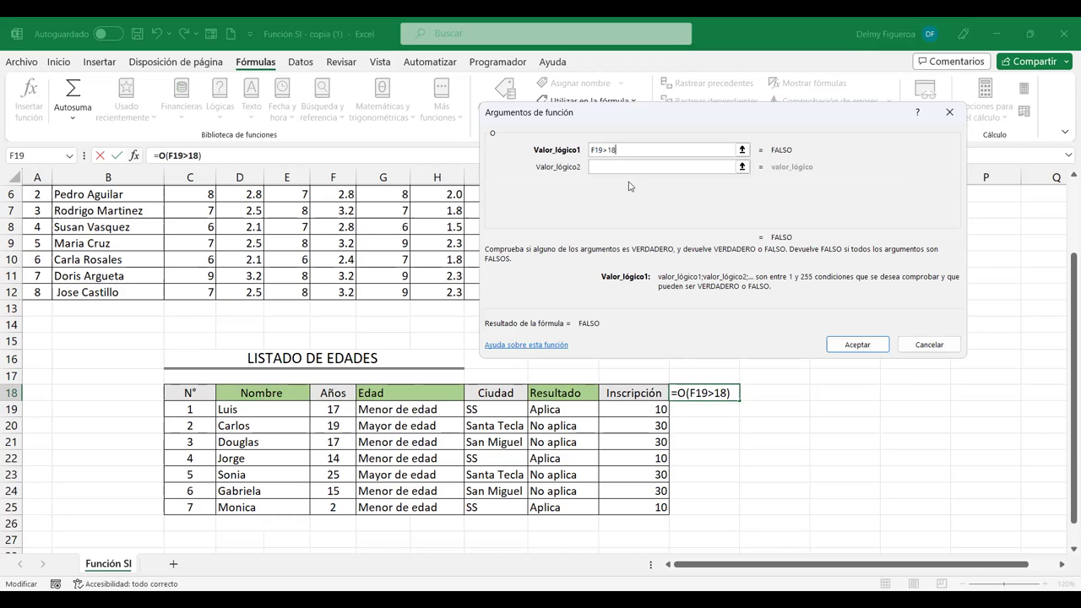
click(630, 168)
click(630, 168)
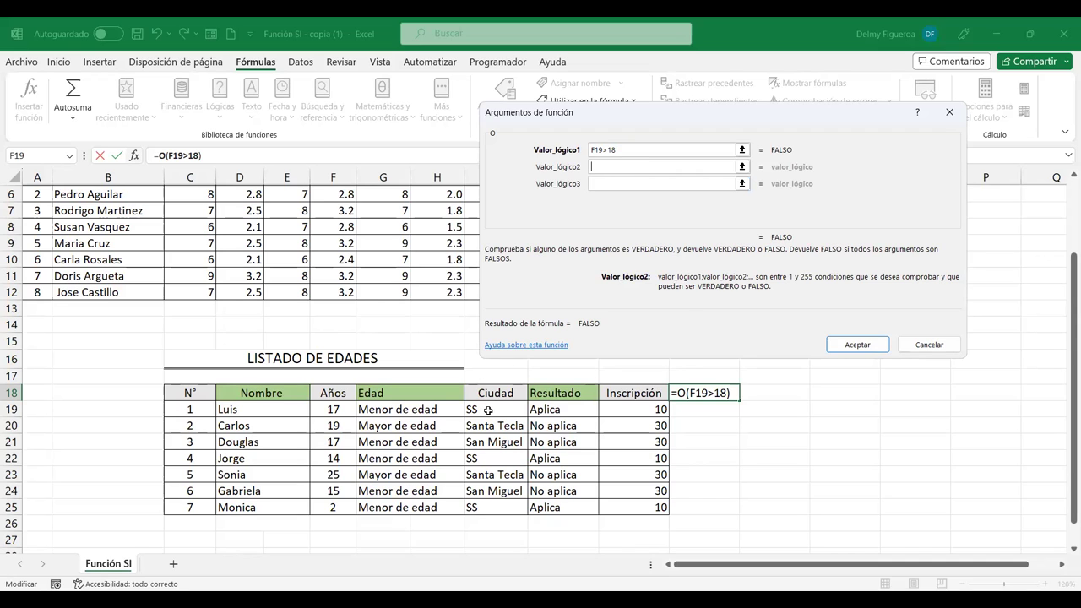
click(488, 409)
text(="SS")
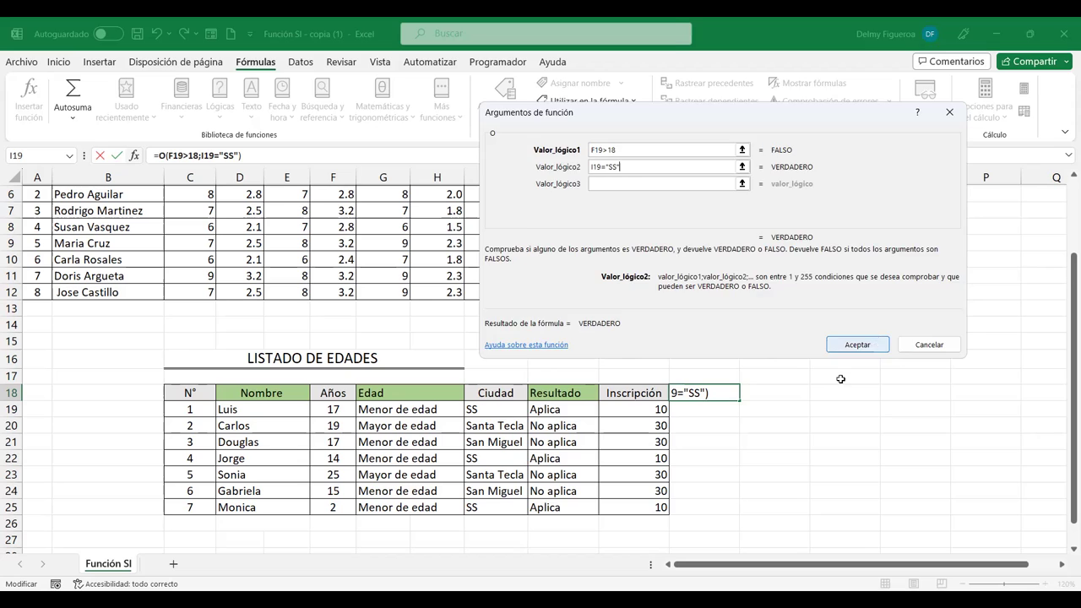
click(878, 342)
mouse_move(740, 401)
mouse_down()
mouse_move(739, 454)
mouse_move(739, 389)
mouse_up()
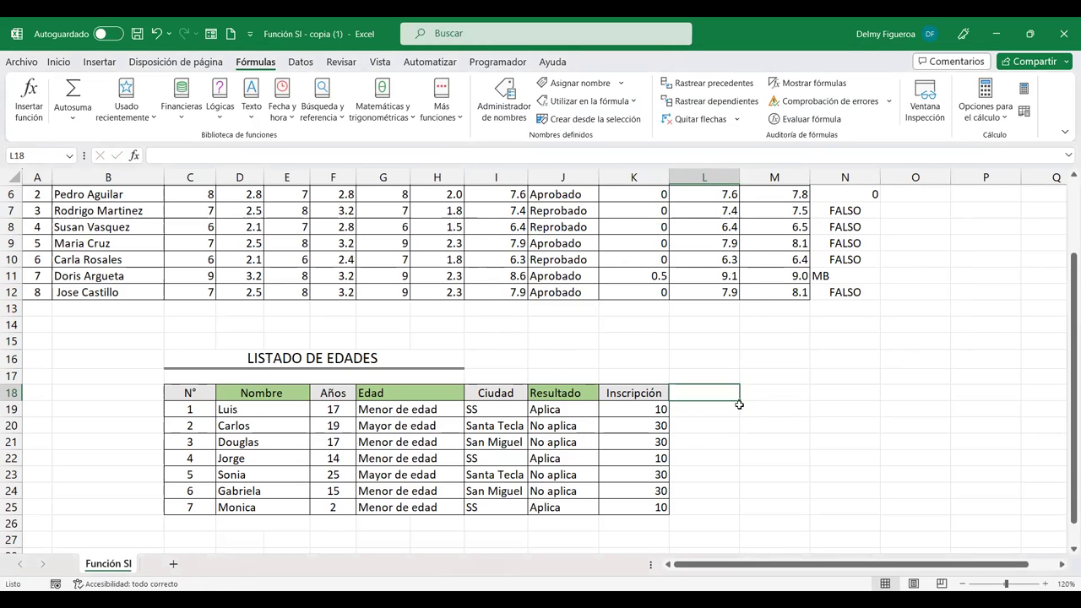
Step: Enter =+O(F19>18;I19="SS") in cell L19
click(722, 411)
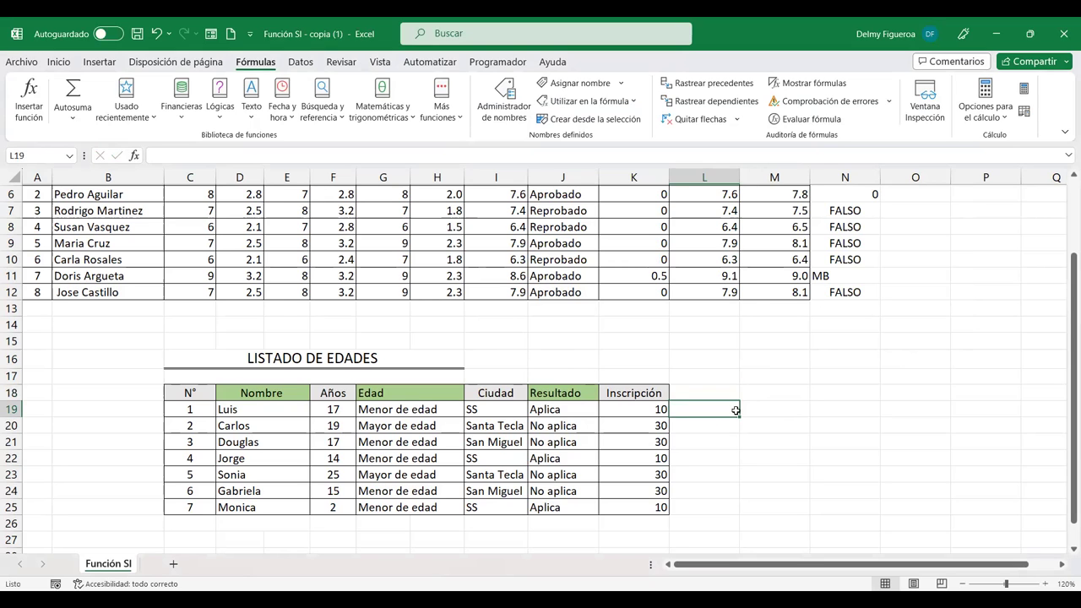
text(+o)
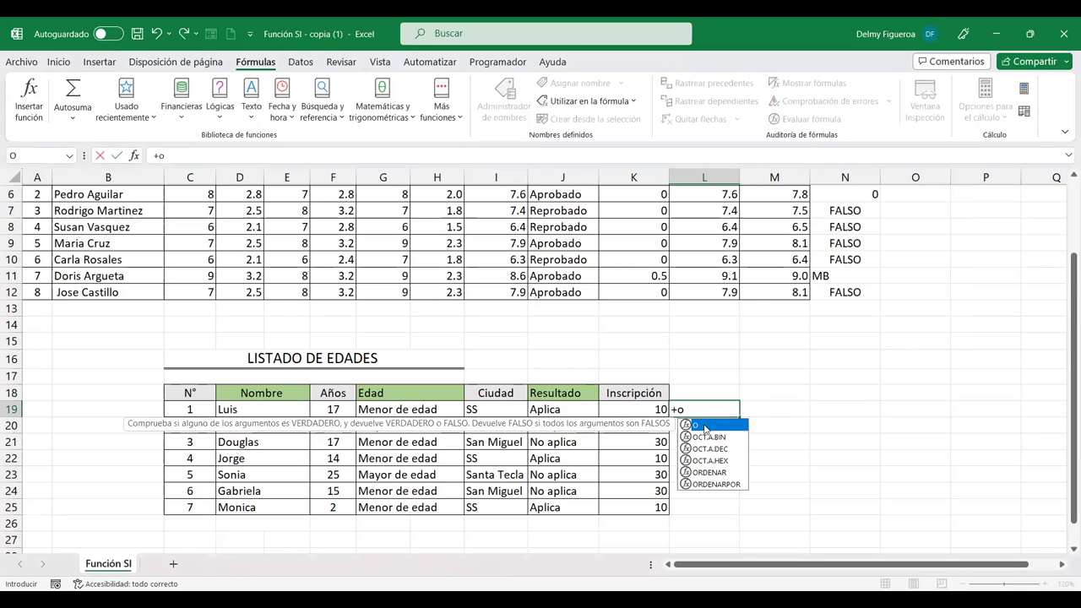
double_click(705, 425)
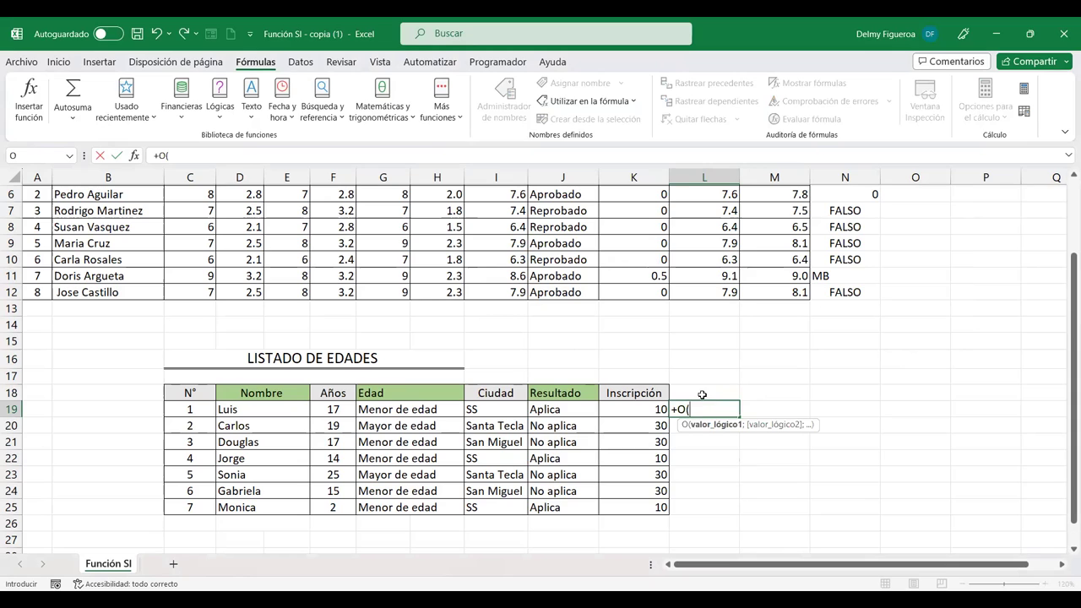
click(335, 409)
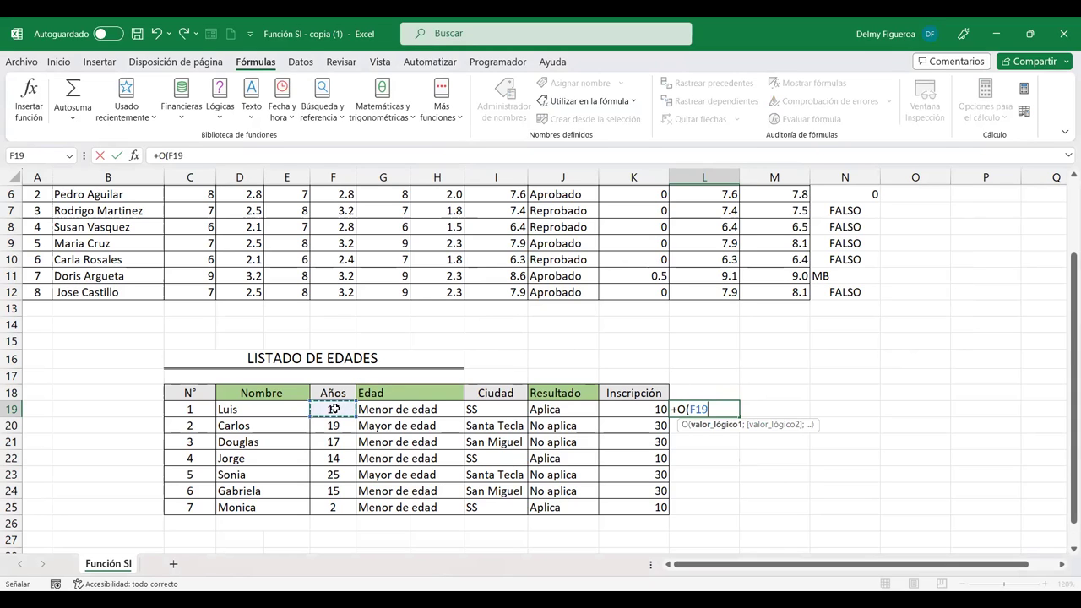
text(>18)
text(;)
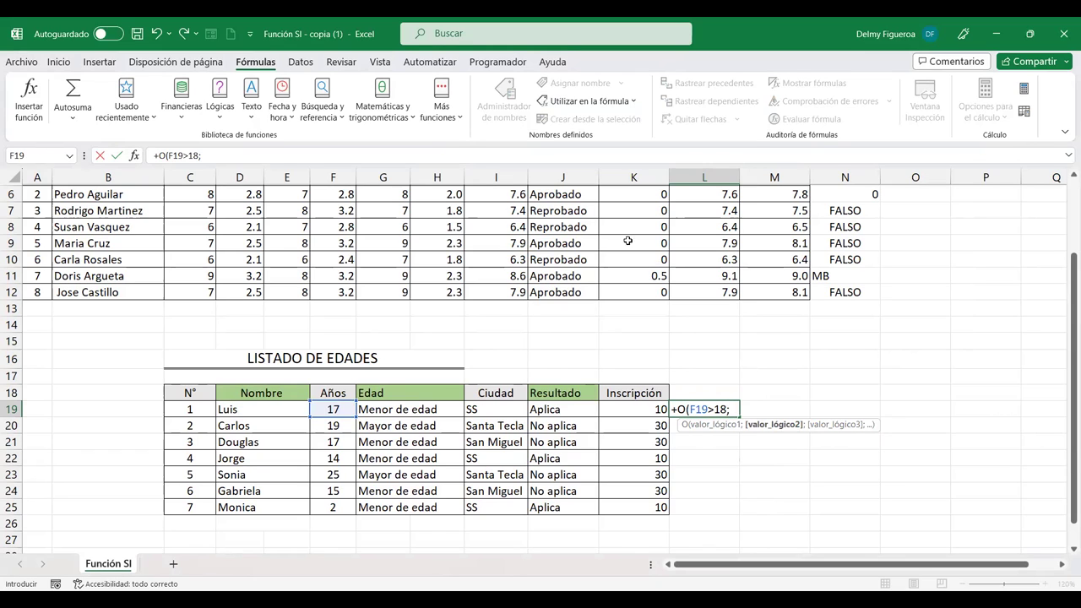
click(488, 406)
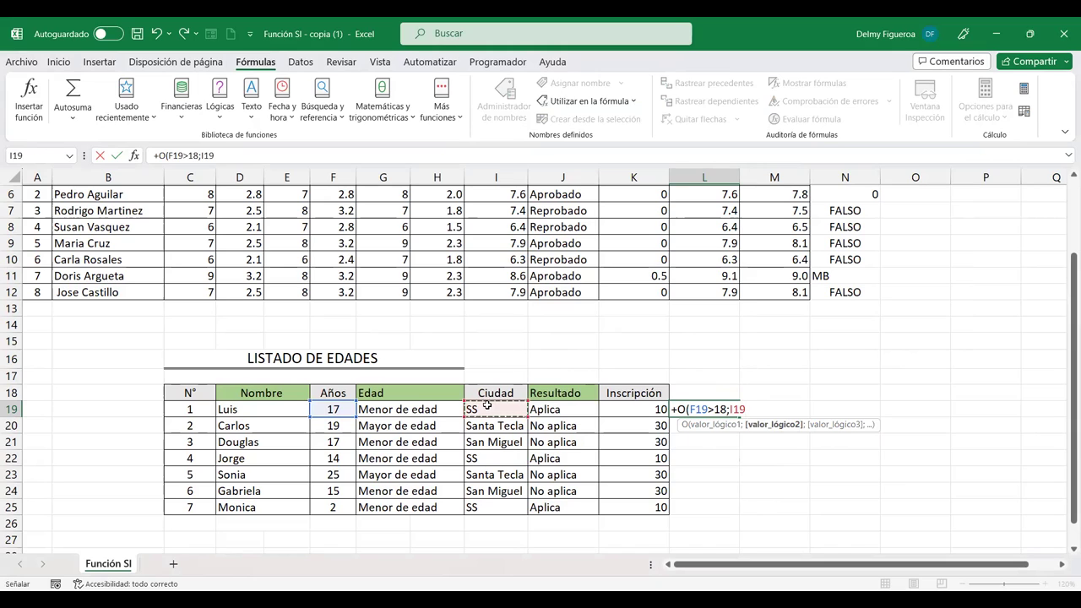
text(="SS)
key(Return)
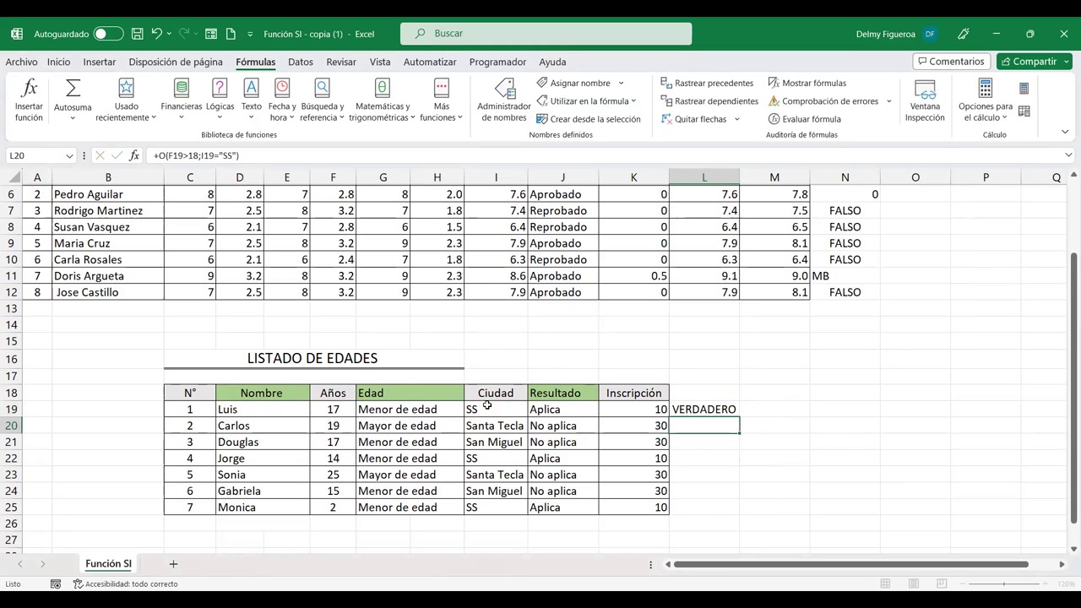
Step: Fill the L19 OR formula down to L25 and check the copy in L21
click(736, 413)
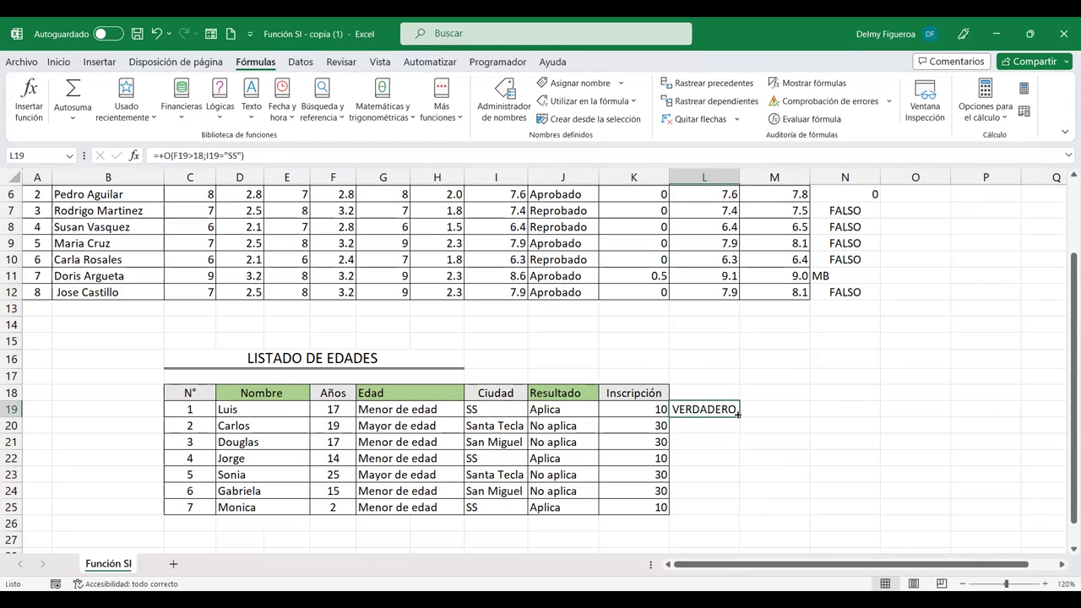
drag(741, 417, 741, 514)
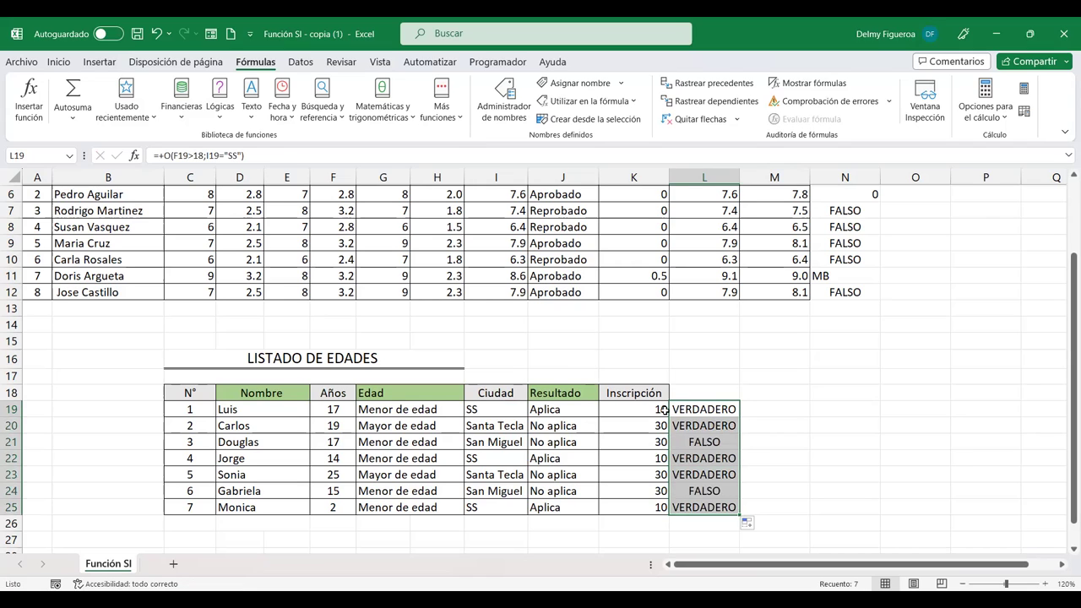
click(716, 439)
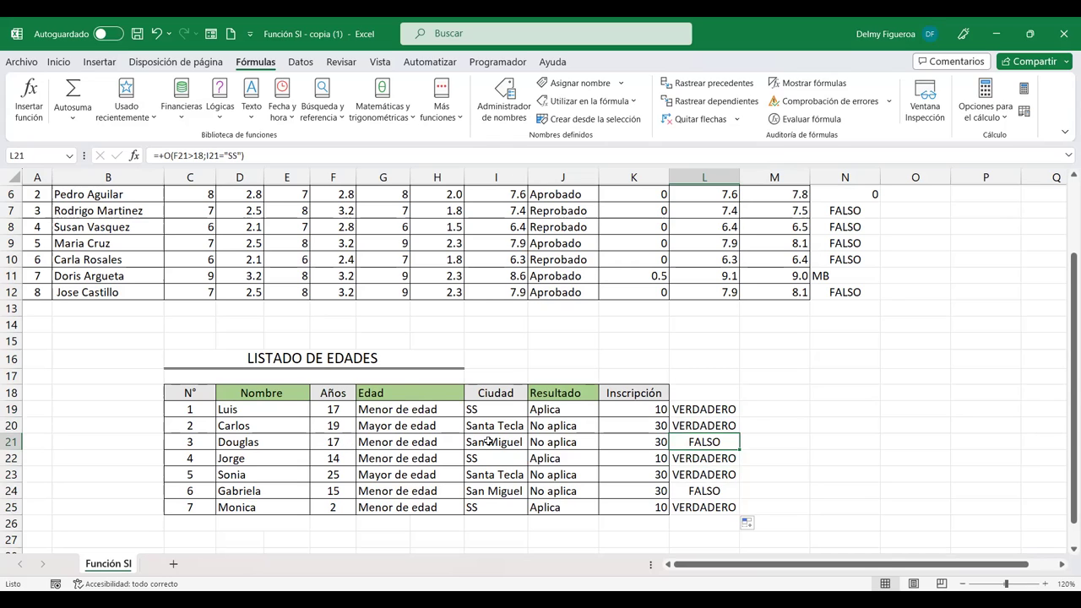
click(706, 409)
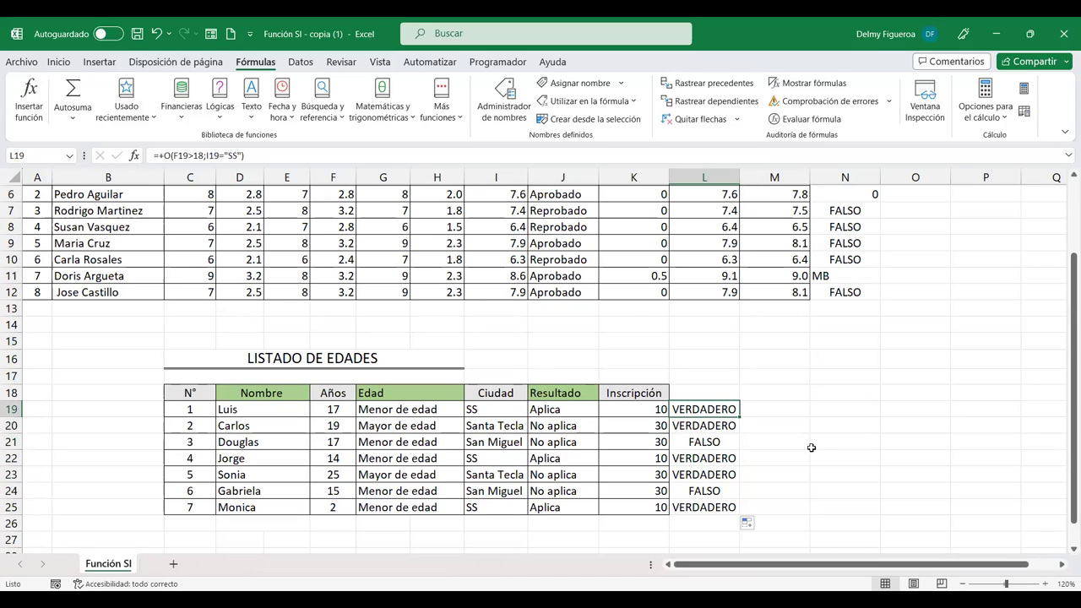
key(F2)
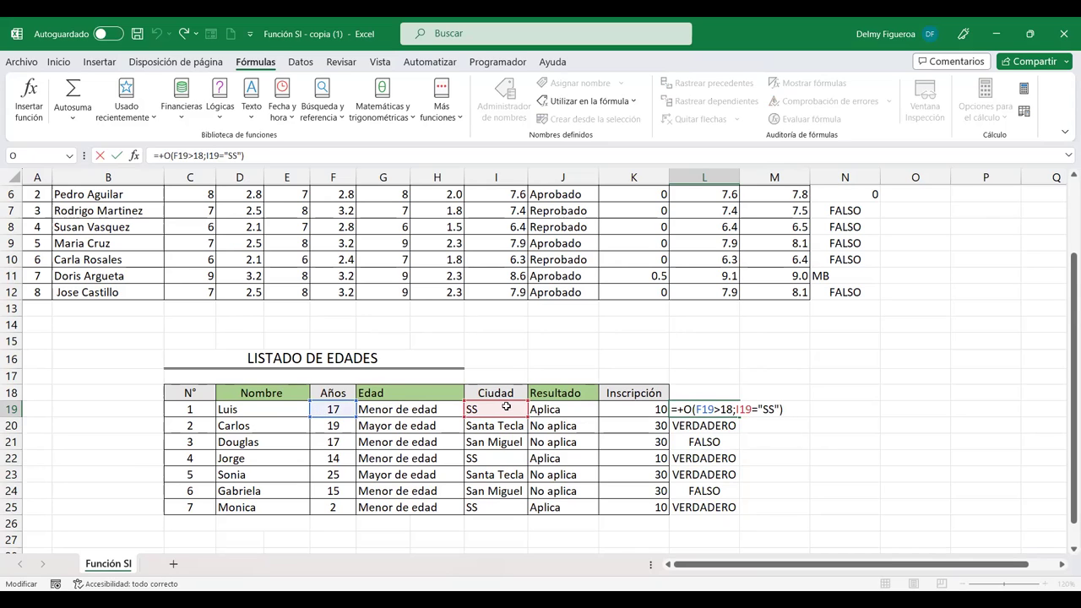
key(Return)
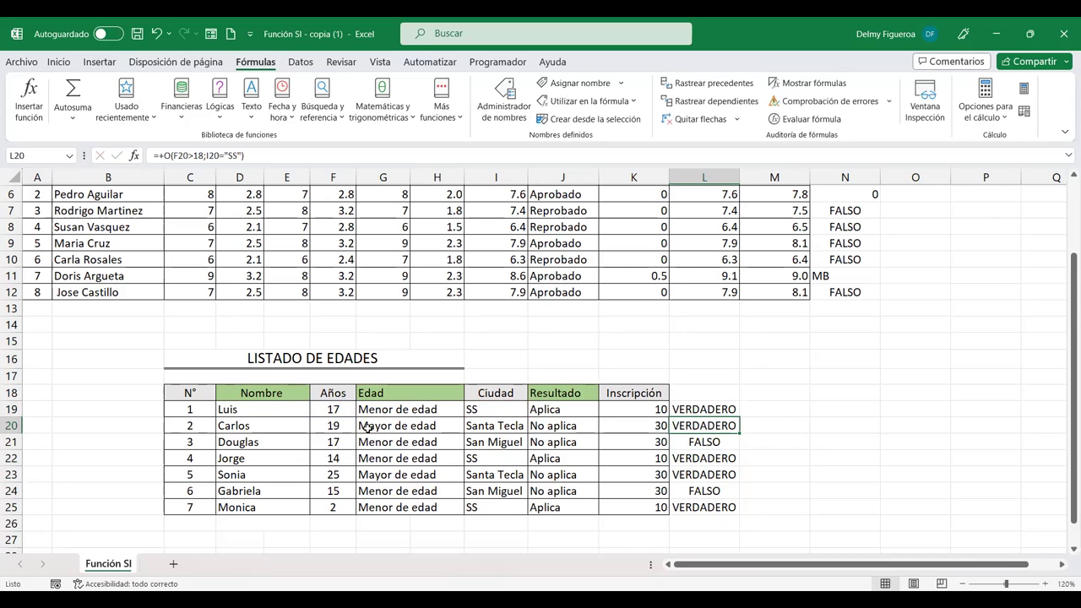
key(F2)
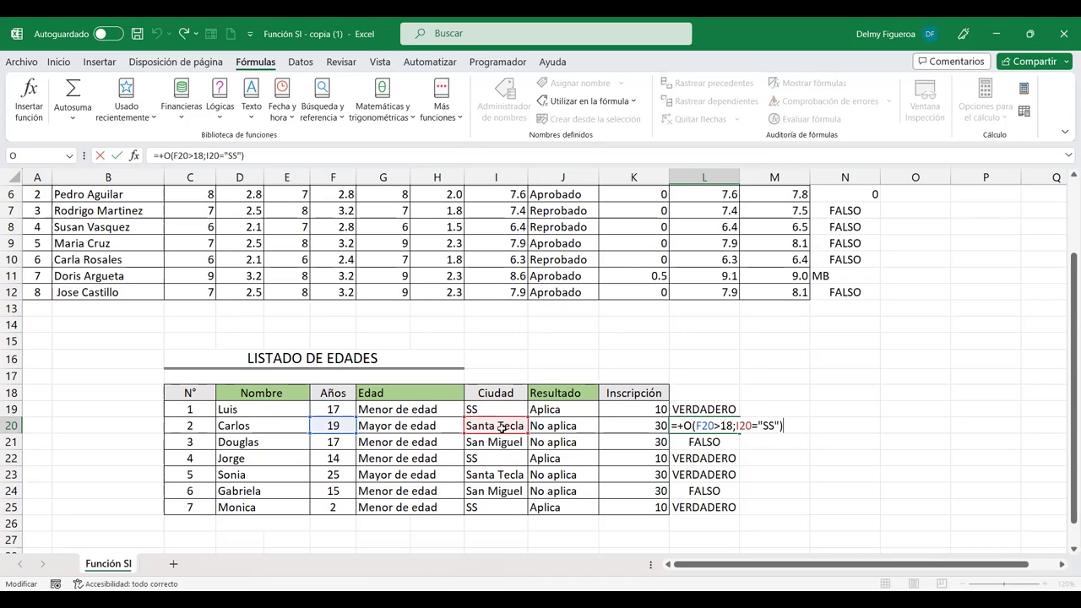
key(Return)
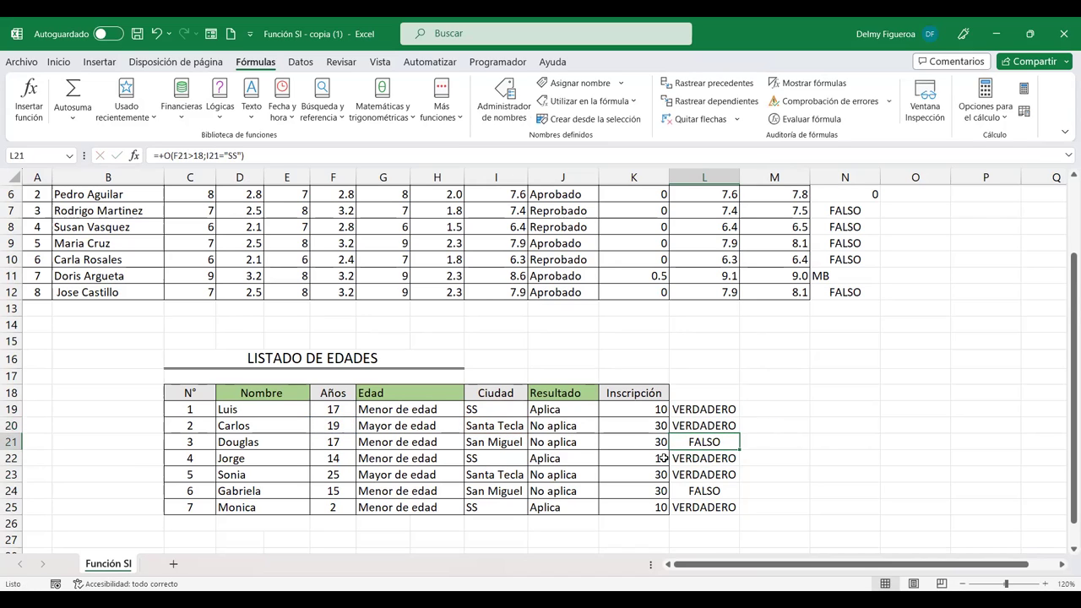
key(F2)
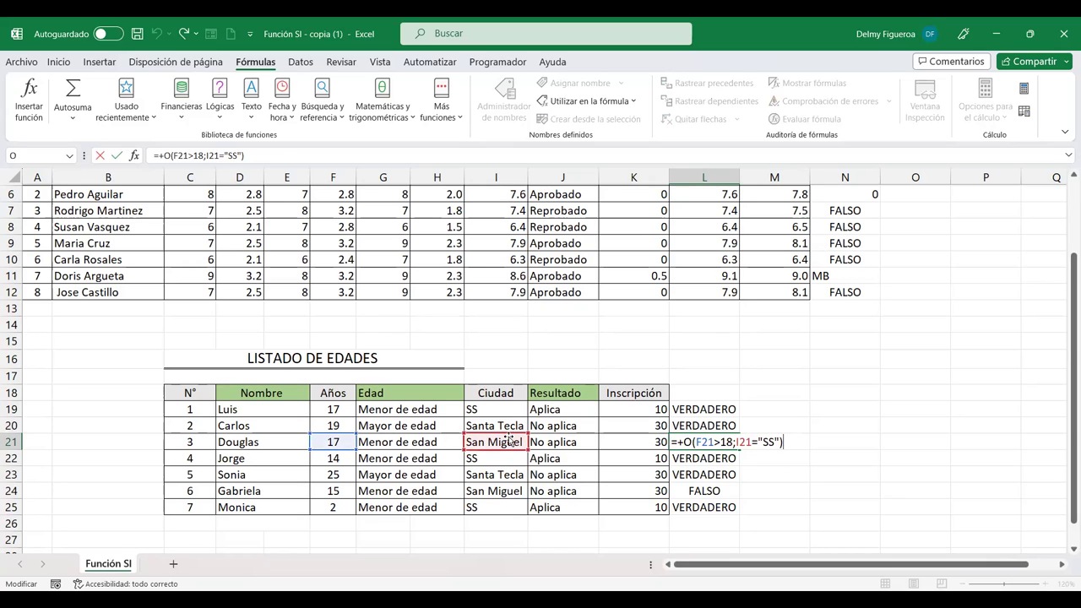
key(Return)
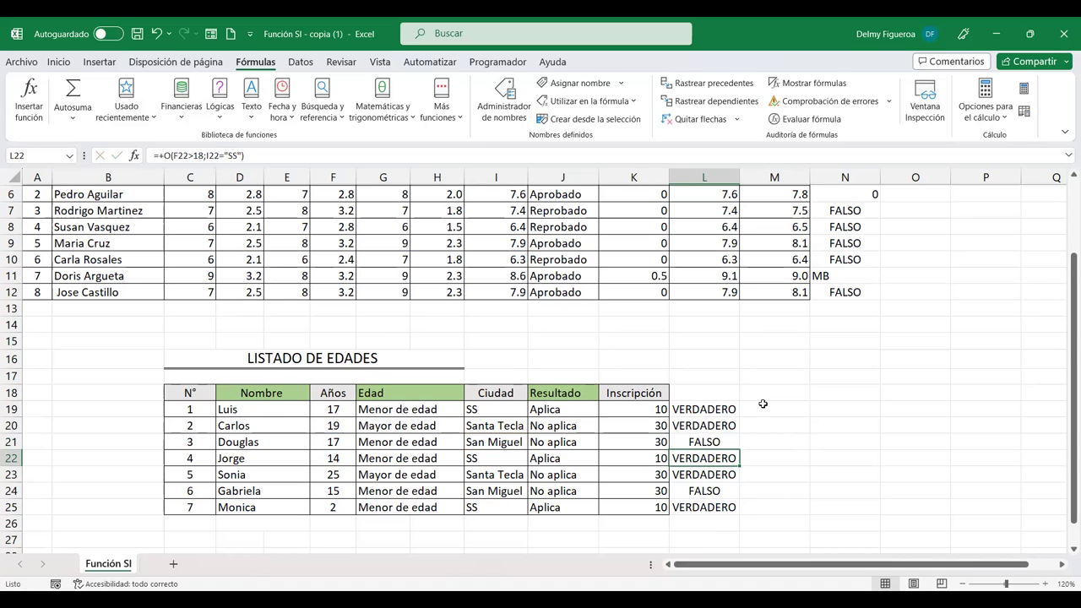
Step: Enter =+Y(F19>18;I19="SS") in cell M19
click(775, 407)
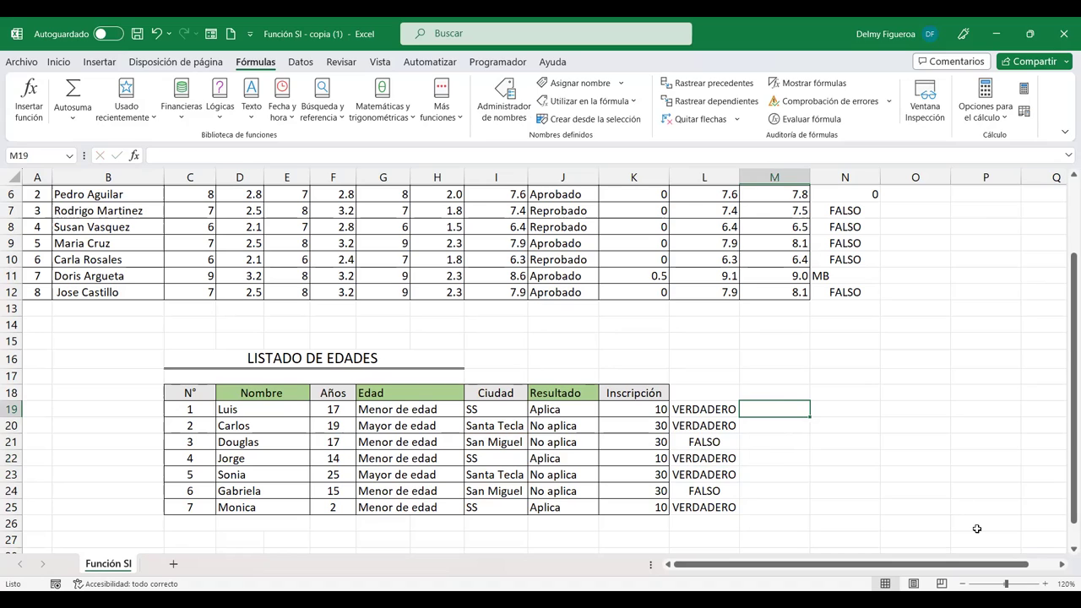
text(+)
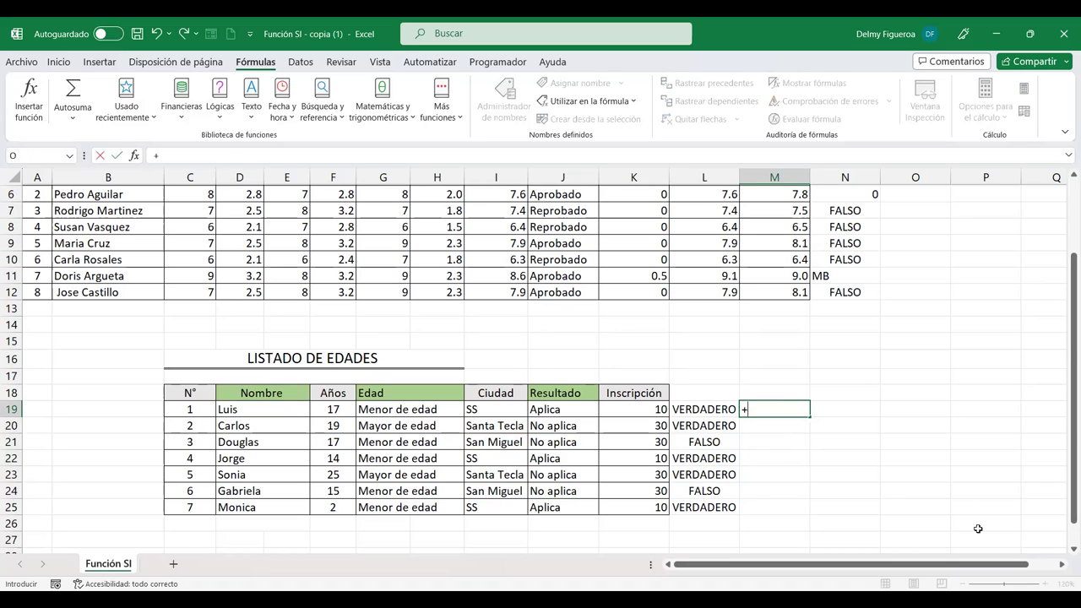
text(y)
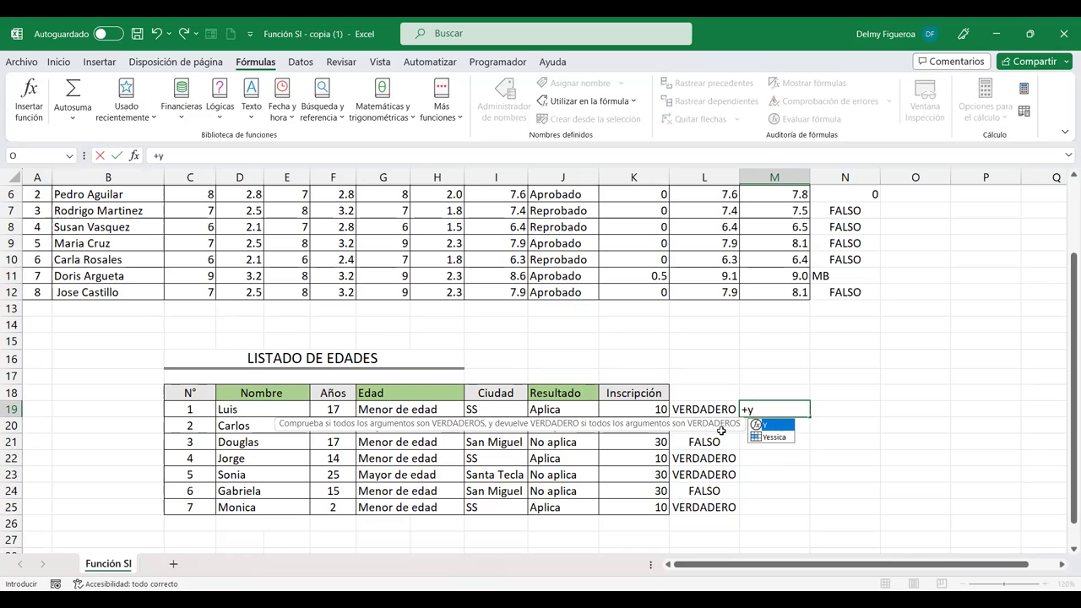
double_click(765, 425)
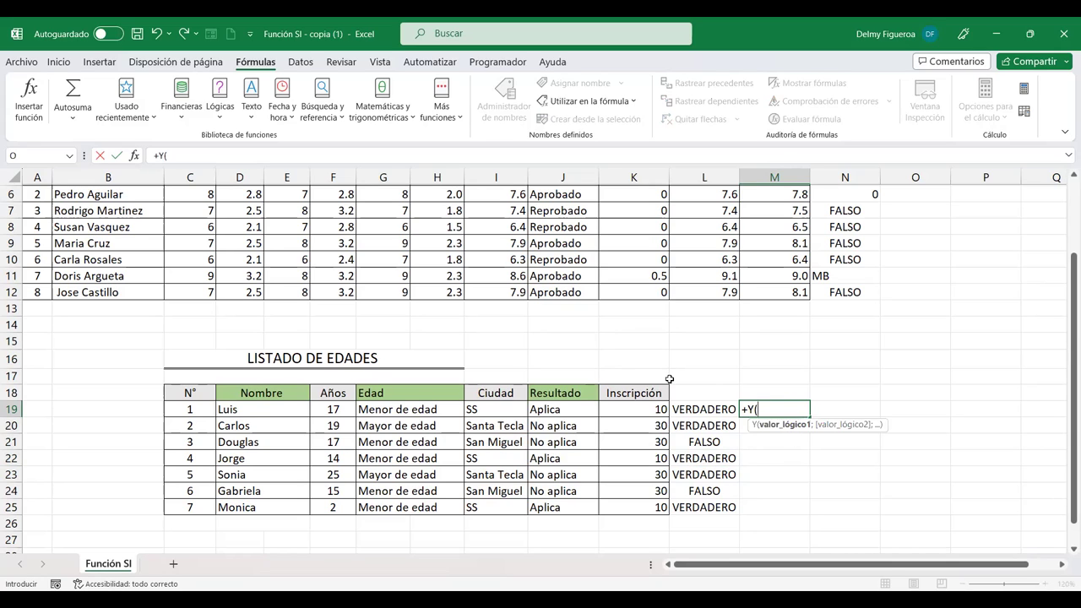
click(329, 408)
text(>18;)
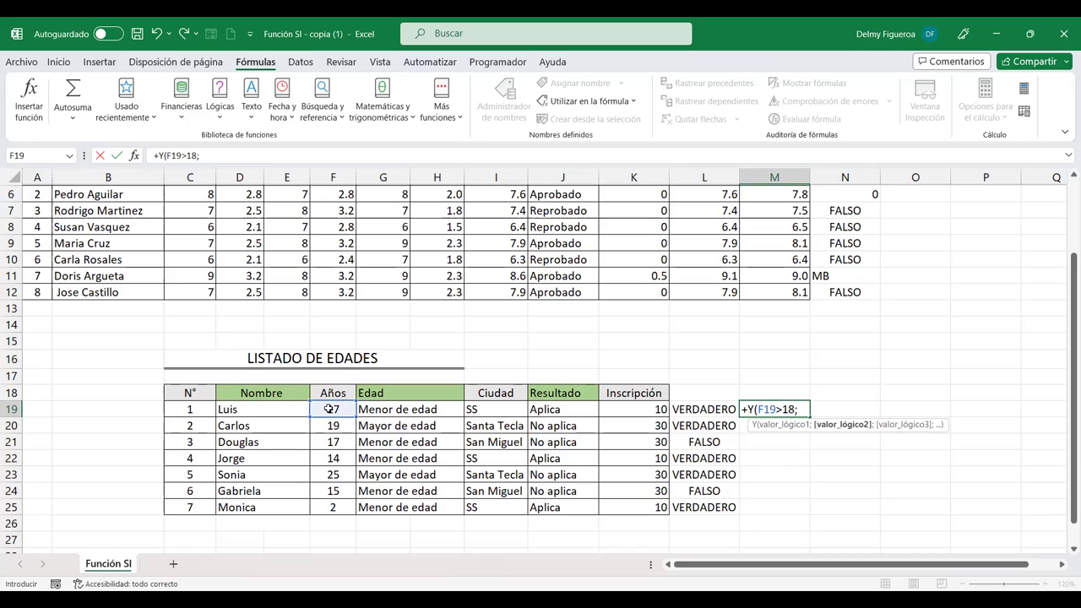
click(483, 410)
text(=SS)
key(BackSpace)
key(BackSpace)
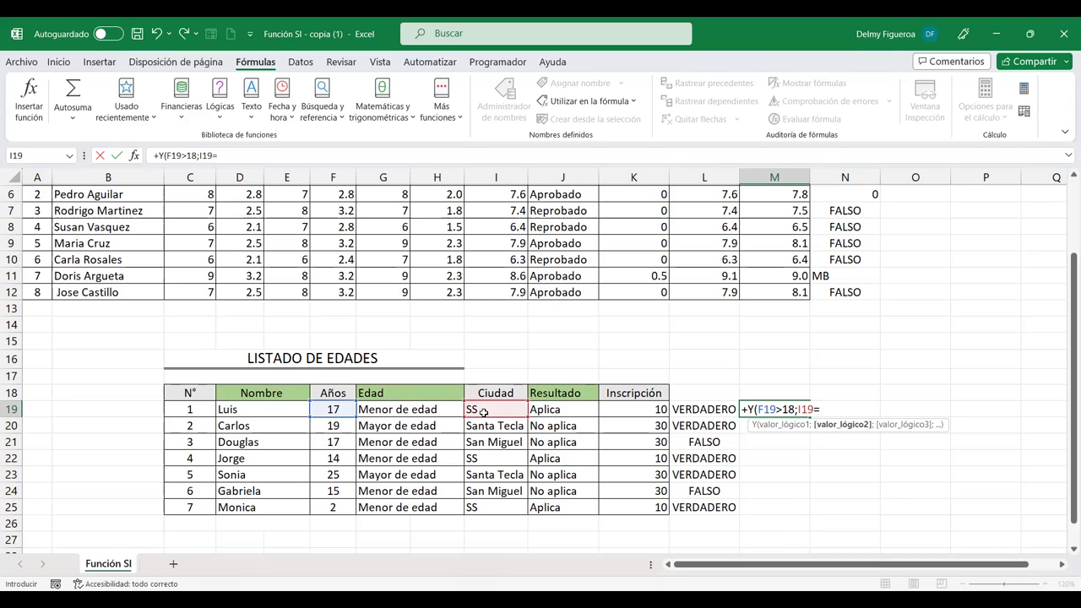
text(SS")
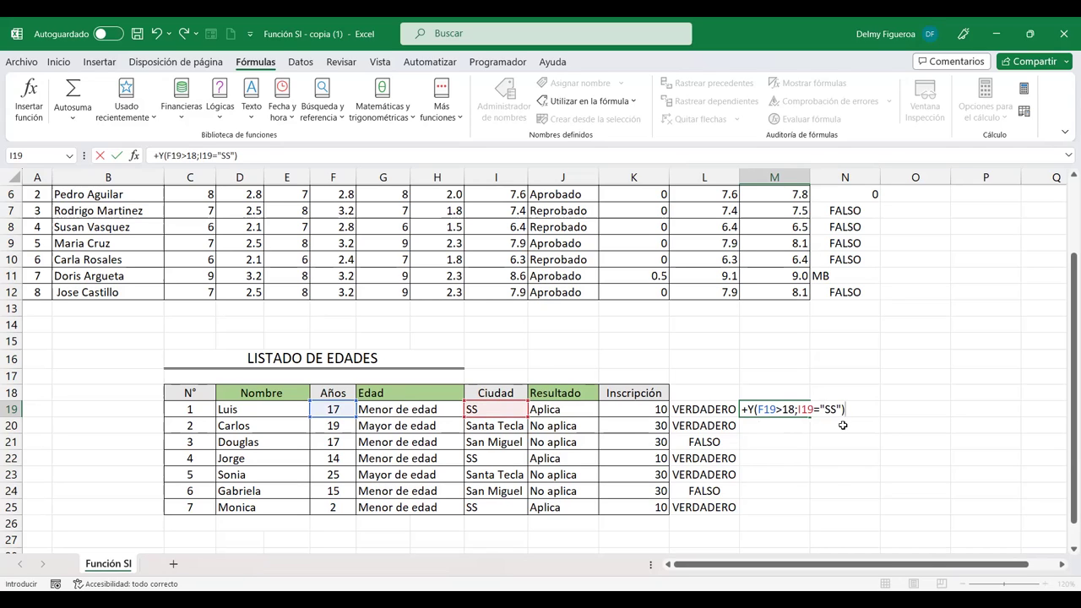
key(Return)
Step: Fill the M19 AND formula down through M25
click(785, 411)
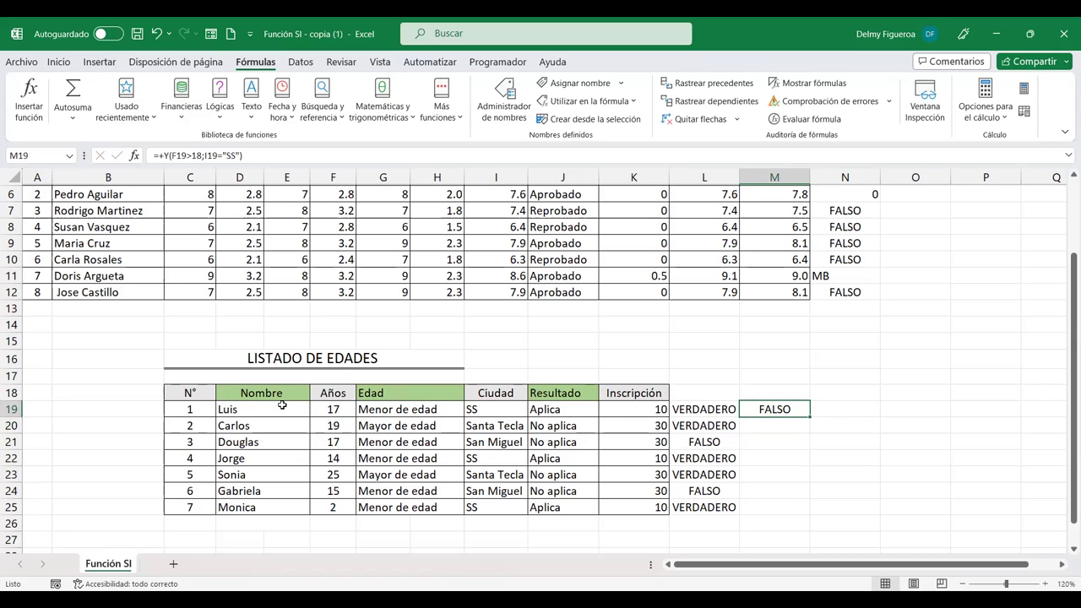
drag(809, 417, 808, 511)
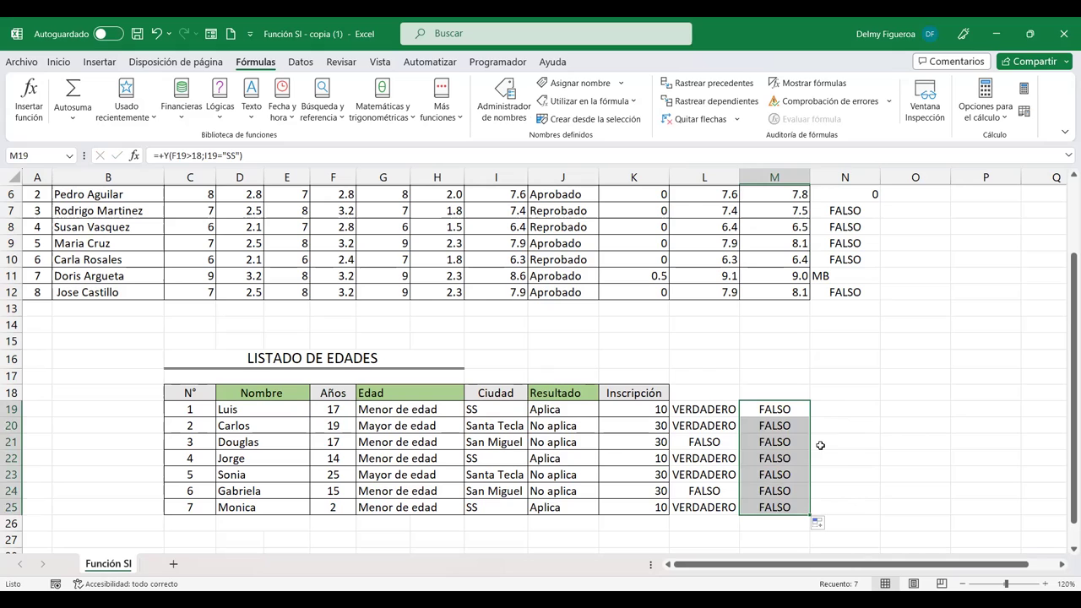
click(832, 409)
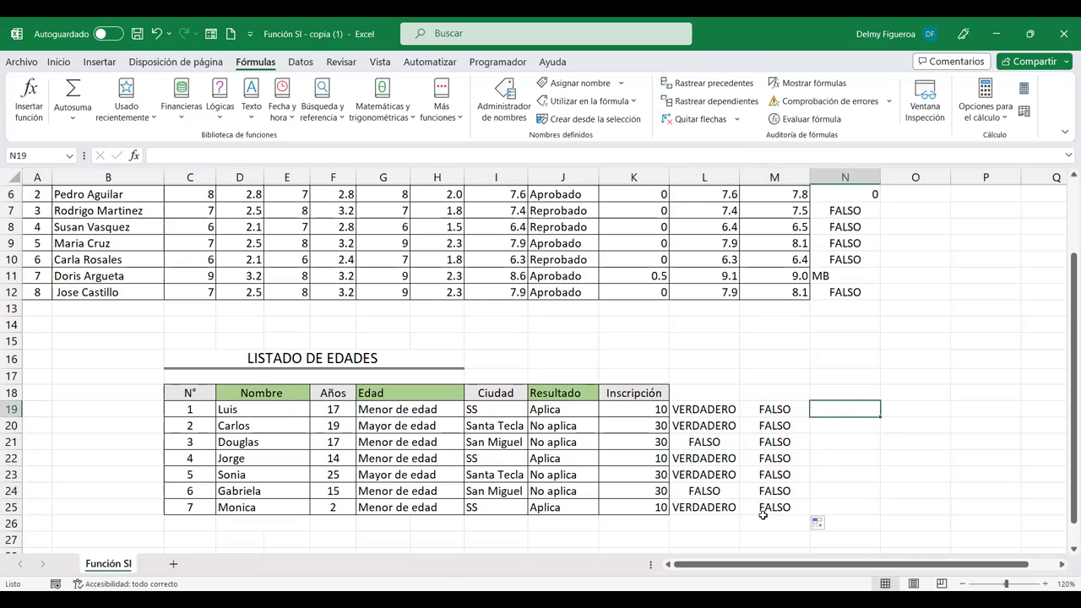
Step: Show the Lógicas function list from the Fórmulas tab's function library
click(217, 120)
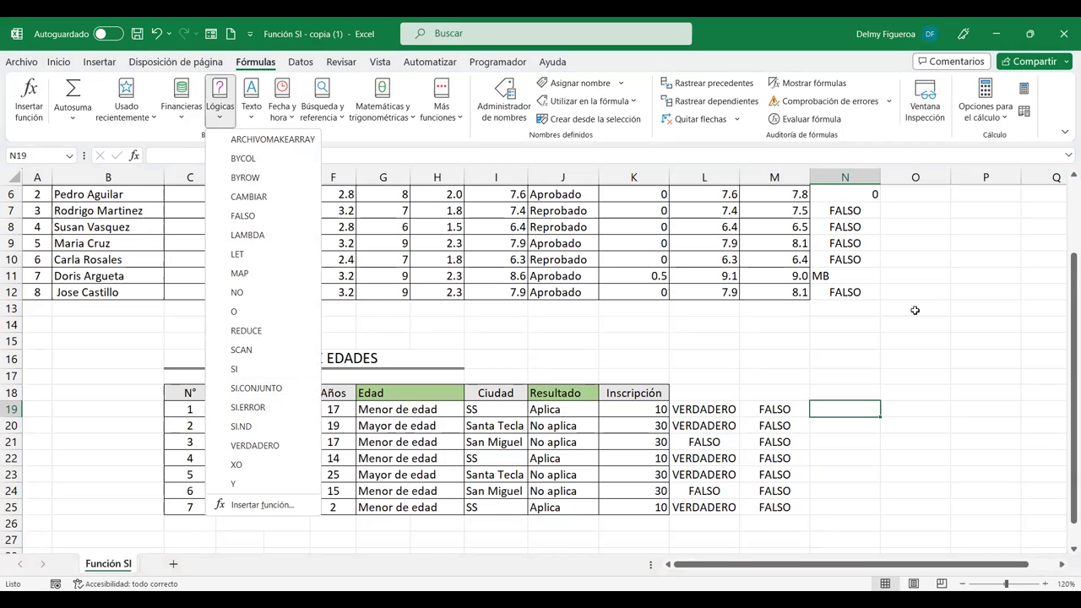
scroll(915, 310, up, 2)
Step: Enter =+SI.ERROR(N5;0) in O5 to turn N5's error into 0
click(909, 277)
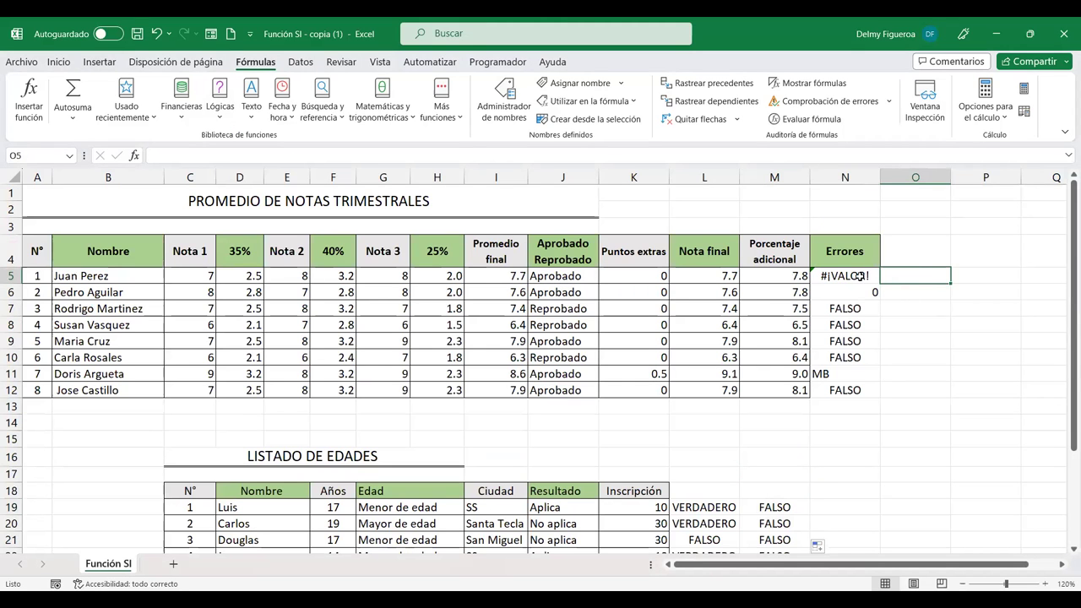
text(+)
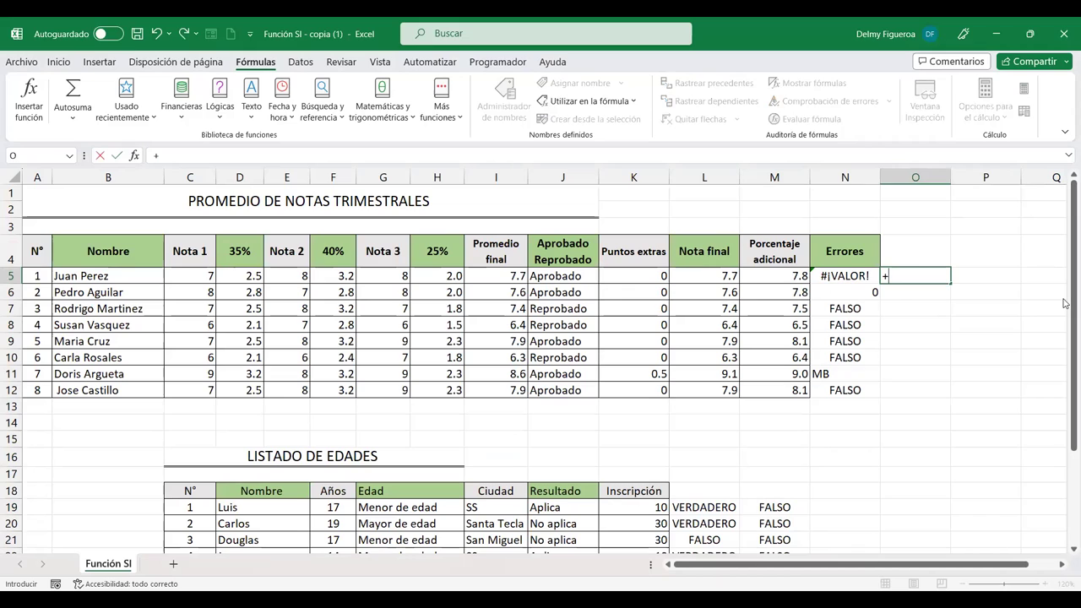
text(si)
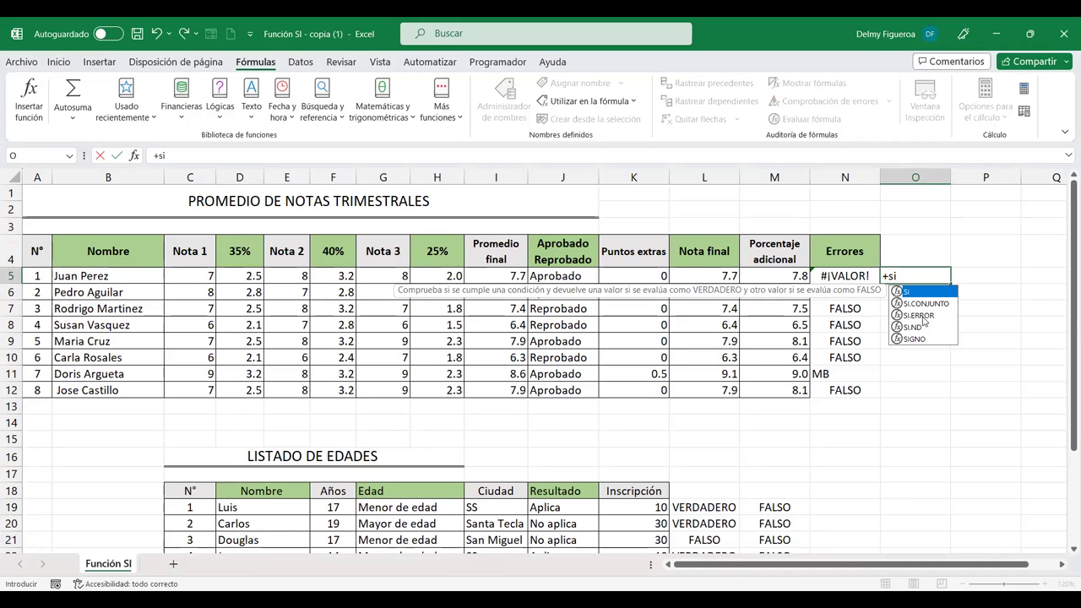
click(924, 317)
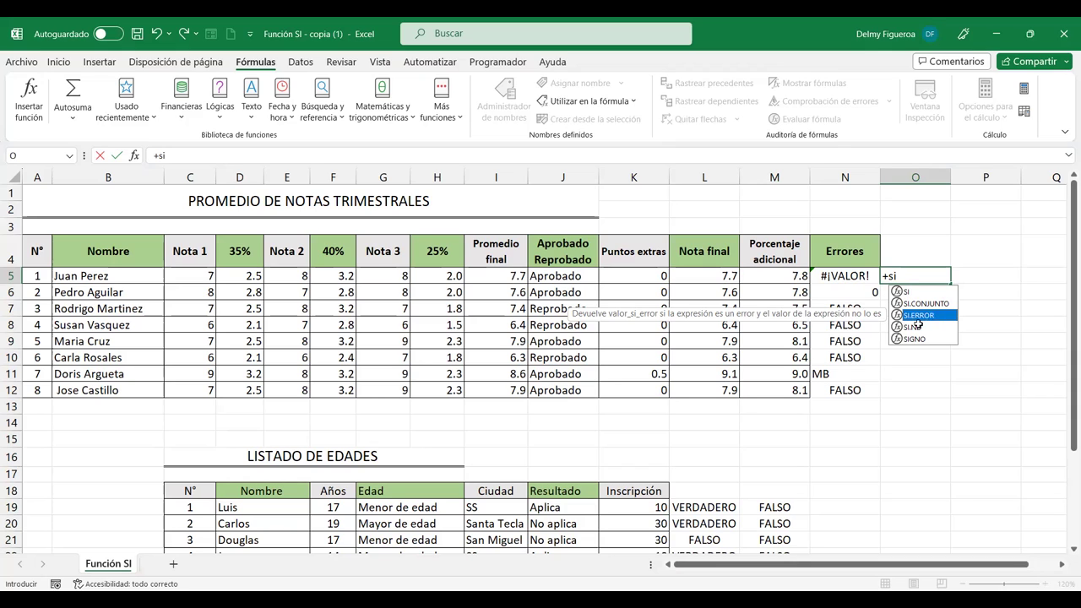
double_click(919, 316)
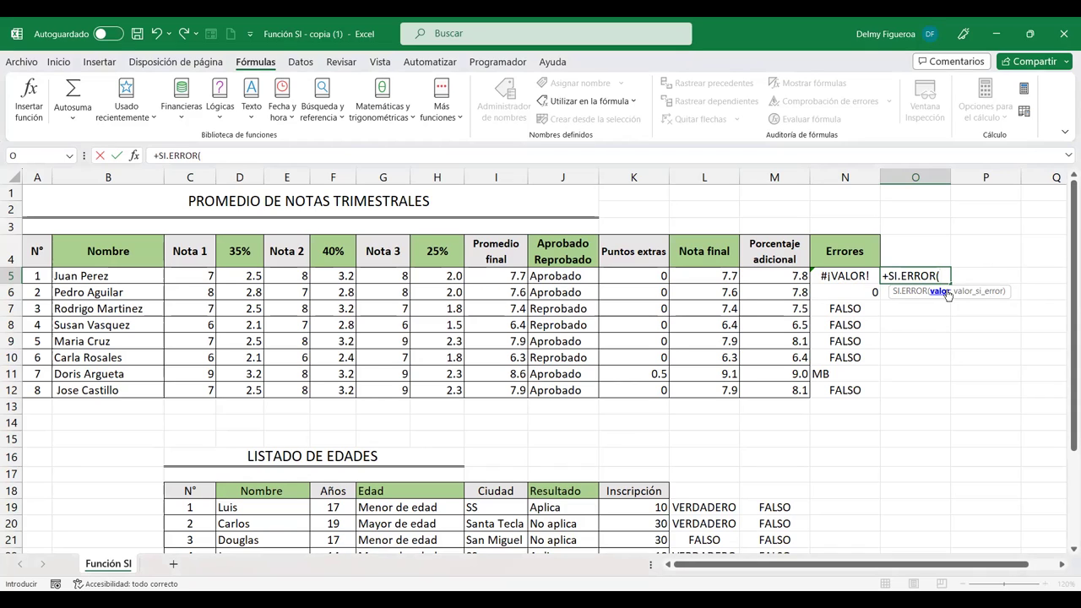
click(842, 273)
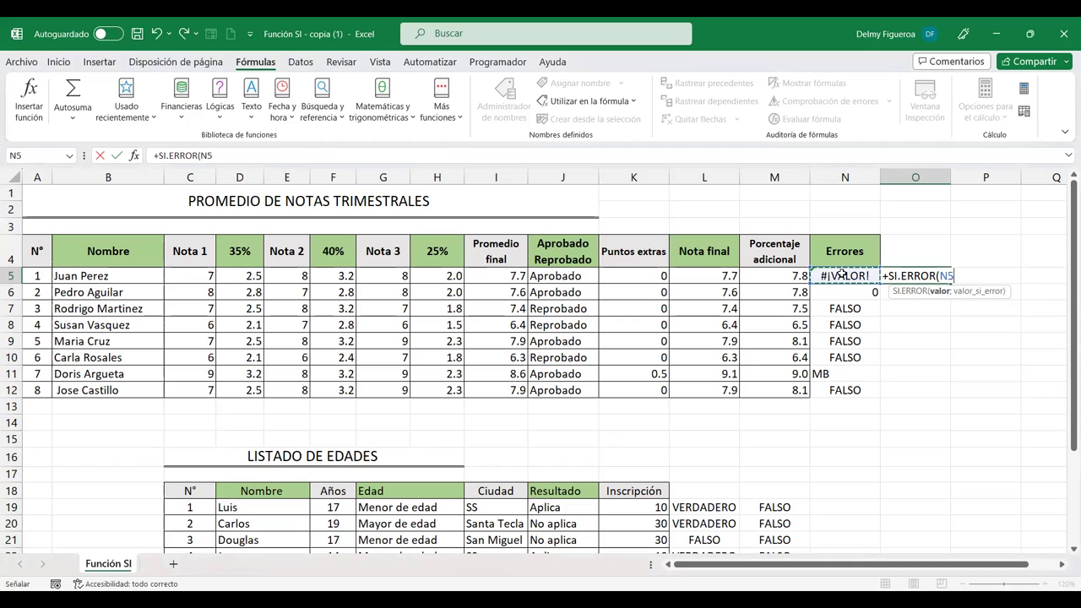
text(;)
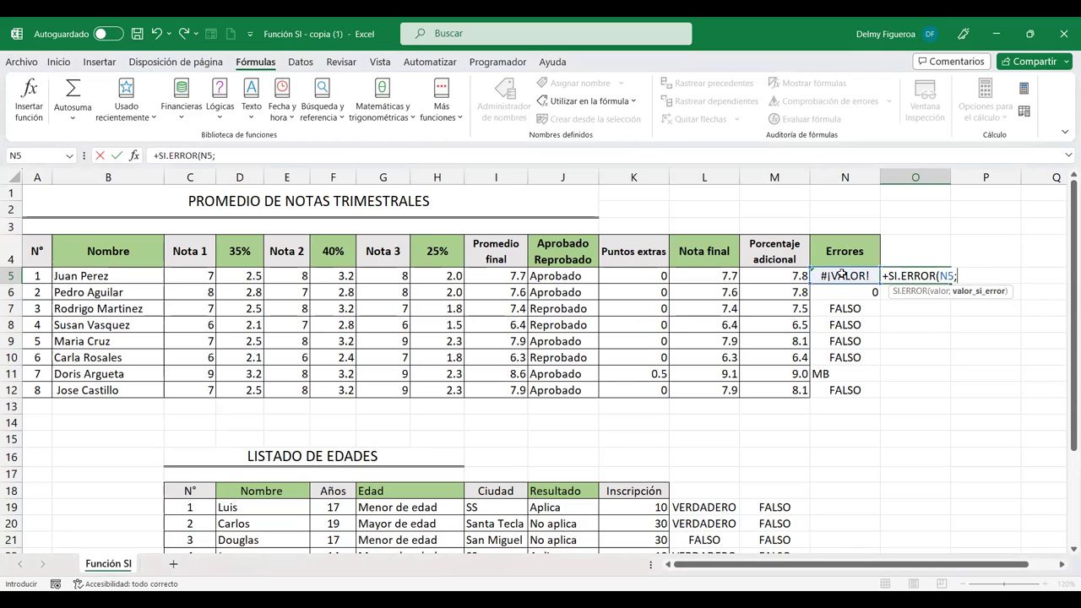
text(0)
key(Return)
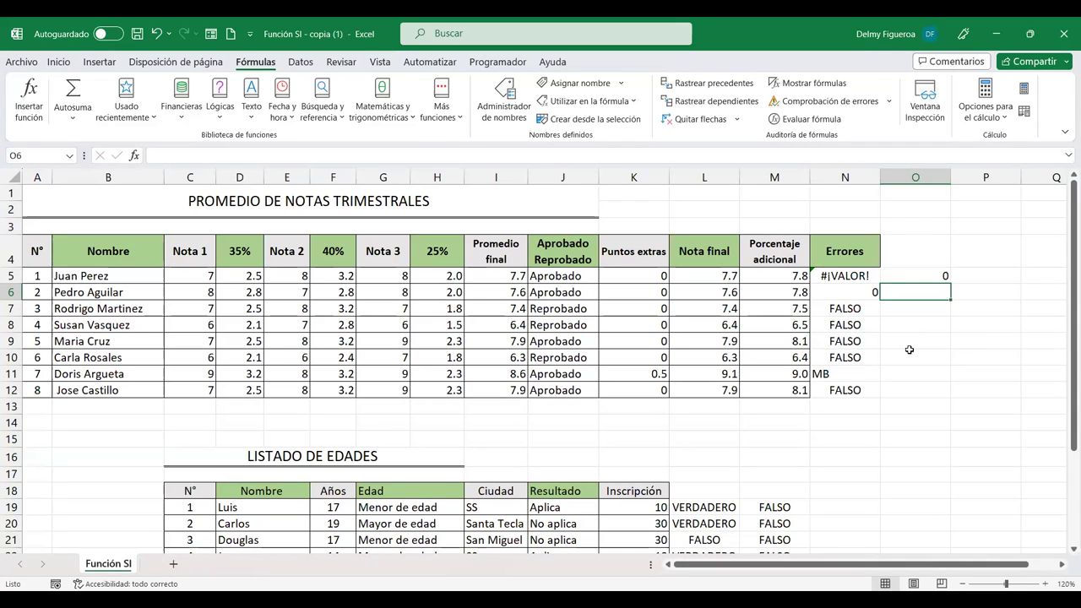
Step: Enter =+SI.ERROR(N5;"") in O6 to show N5's error as blank
text(+)
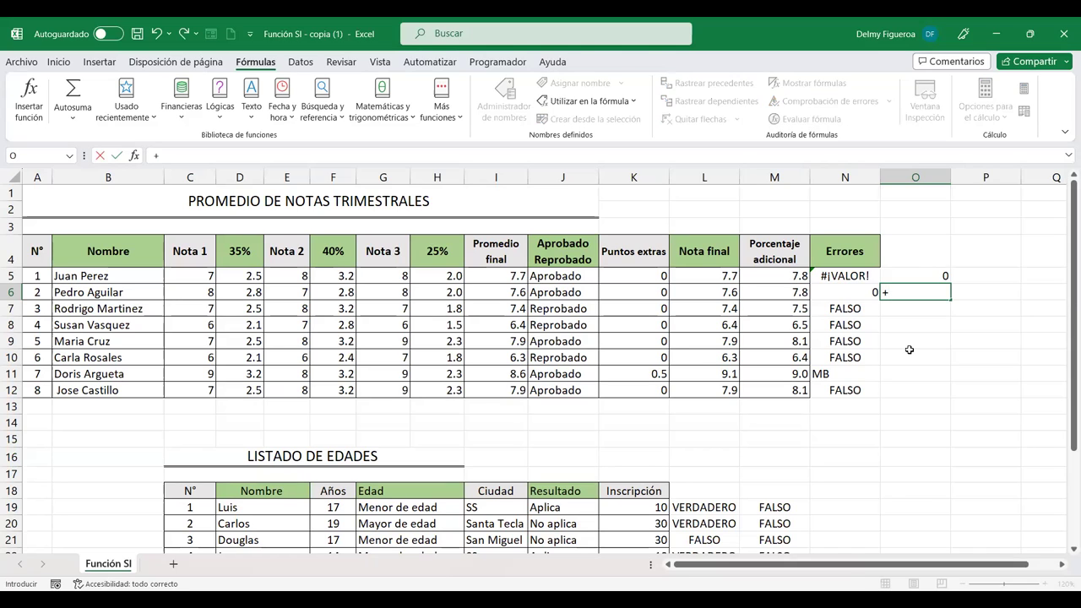
text(si)
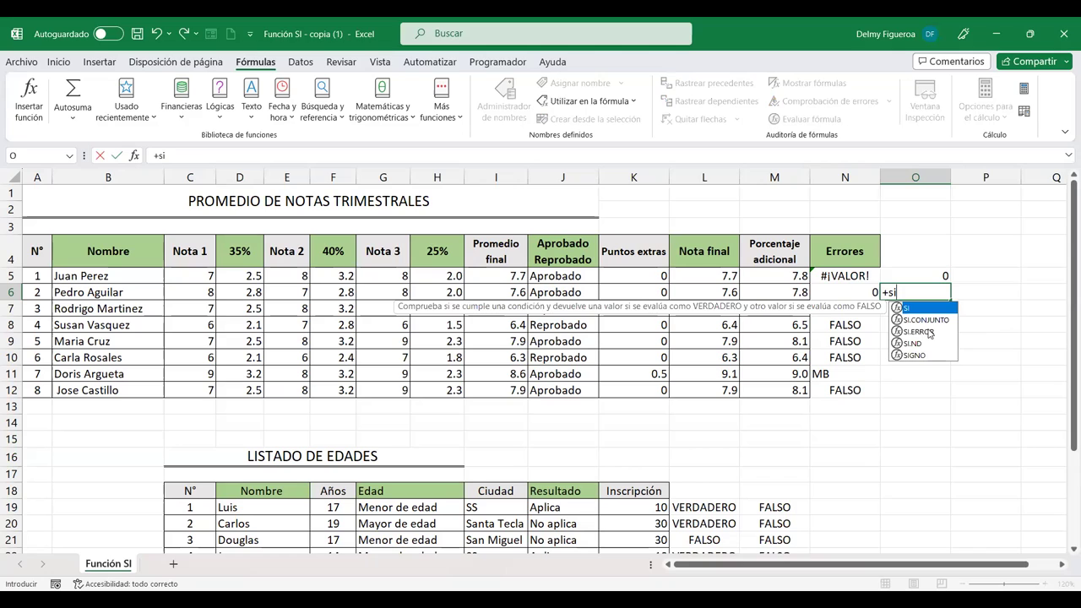
double_click(927, 332)
click(849, 275)
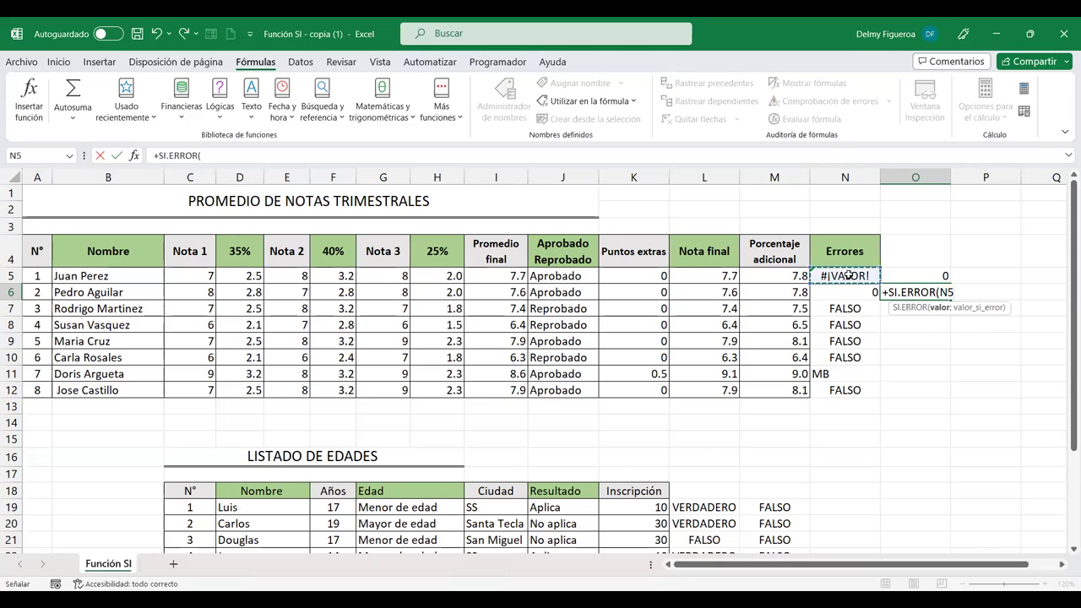
text(;)
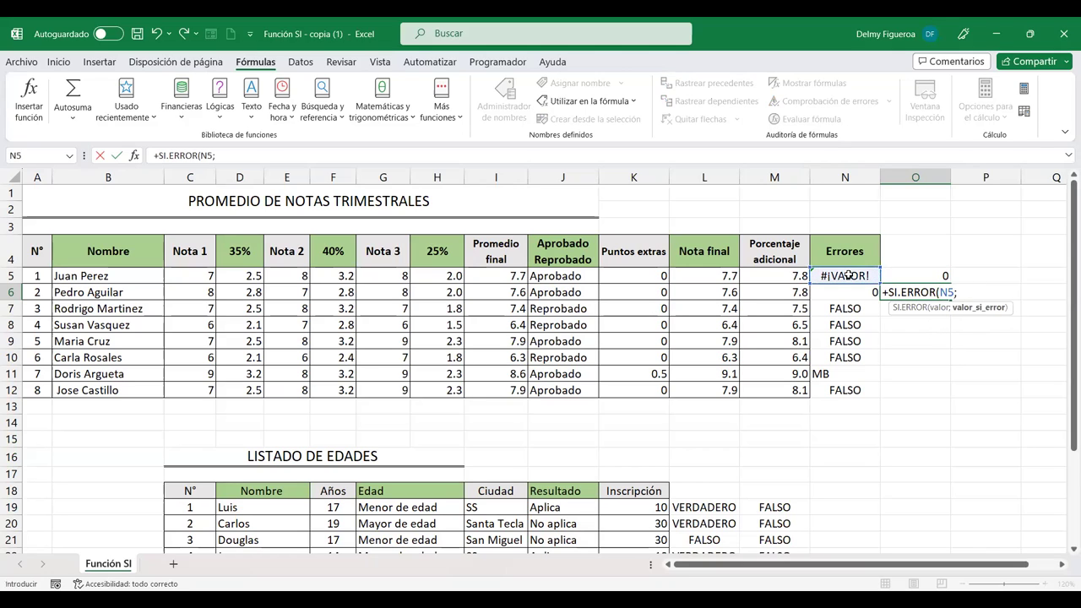
text("")
key(Return)
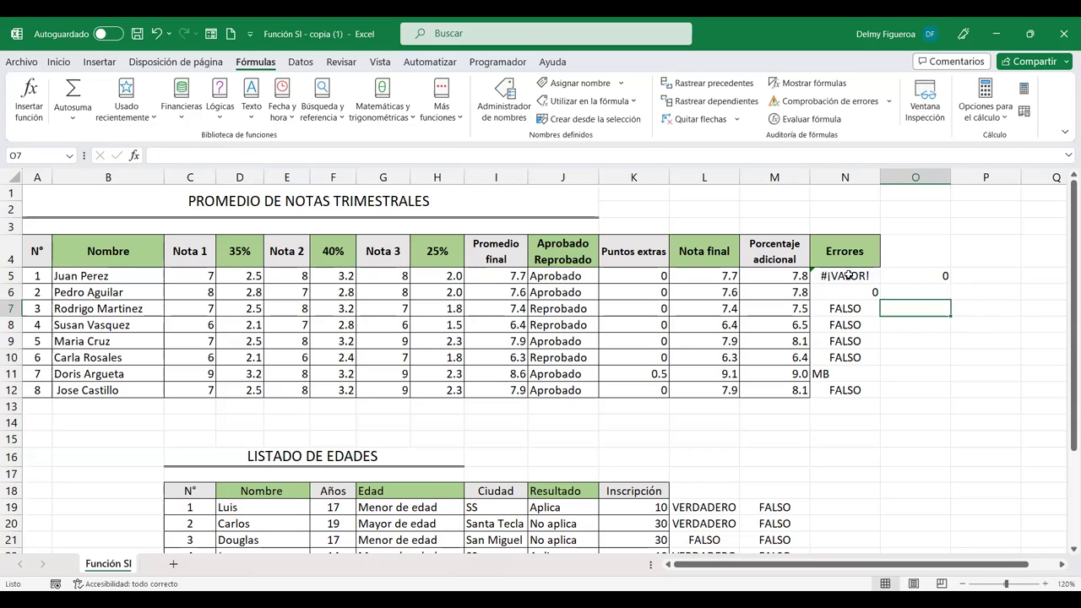
Step: Review the N5, O5 and O6 formulas, confirming O5 and O6 unchanged
key(Up)
key(Up)
click(849, 276)
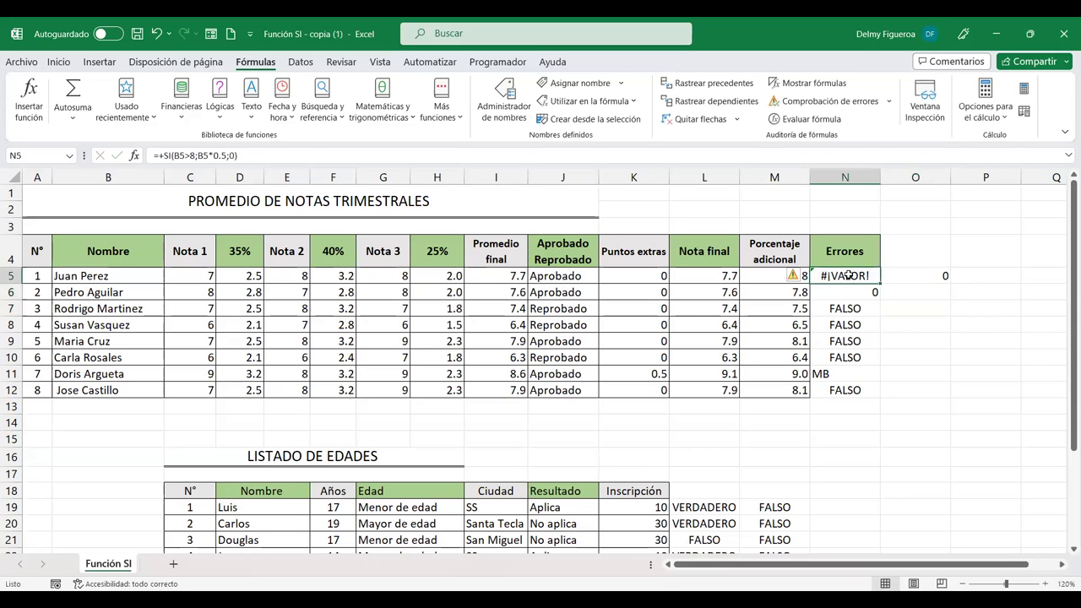
click(929, 273)
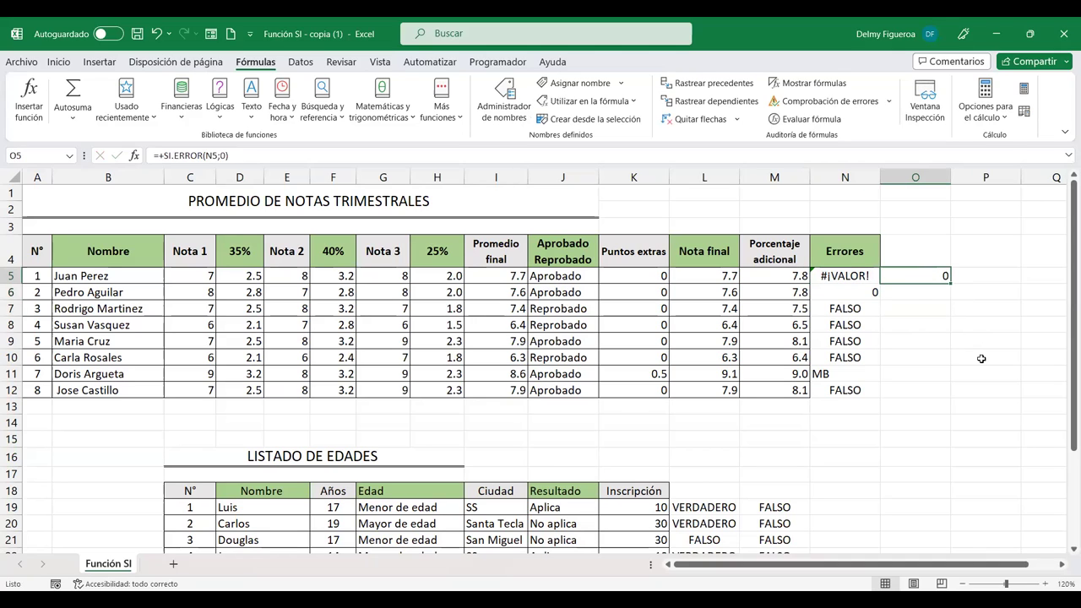
key(F2)
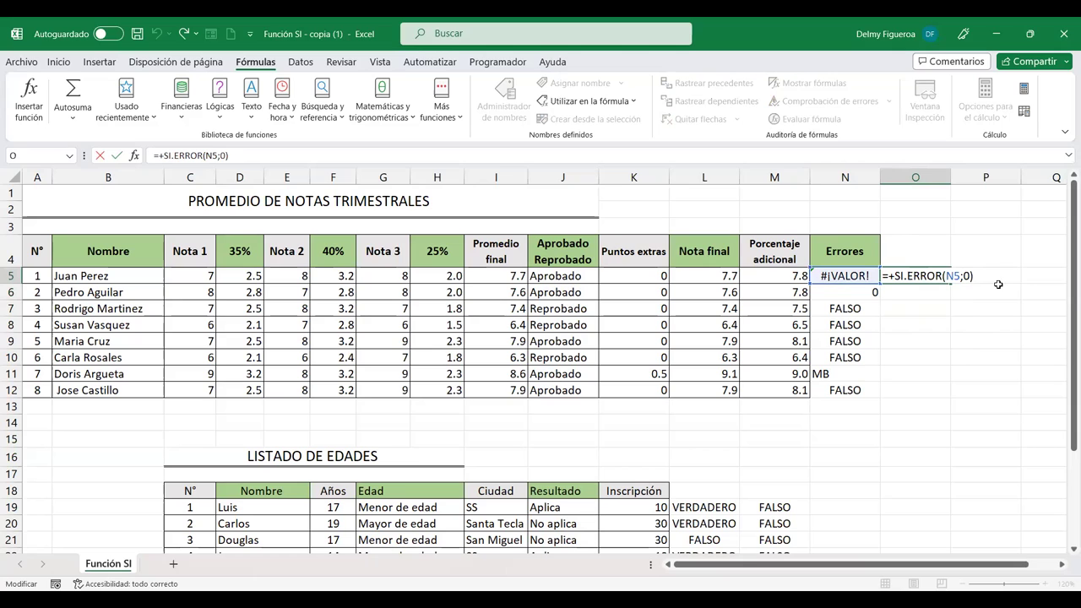
key(Return)
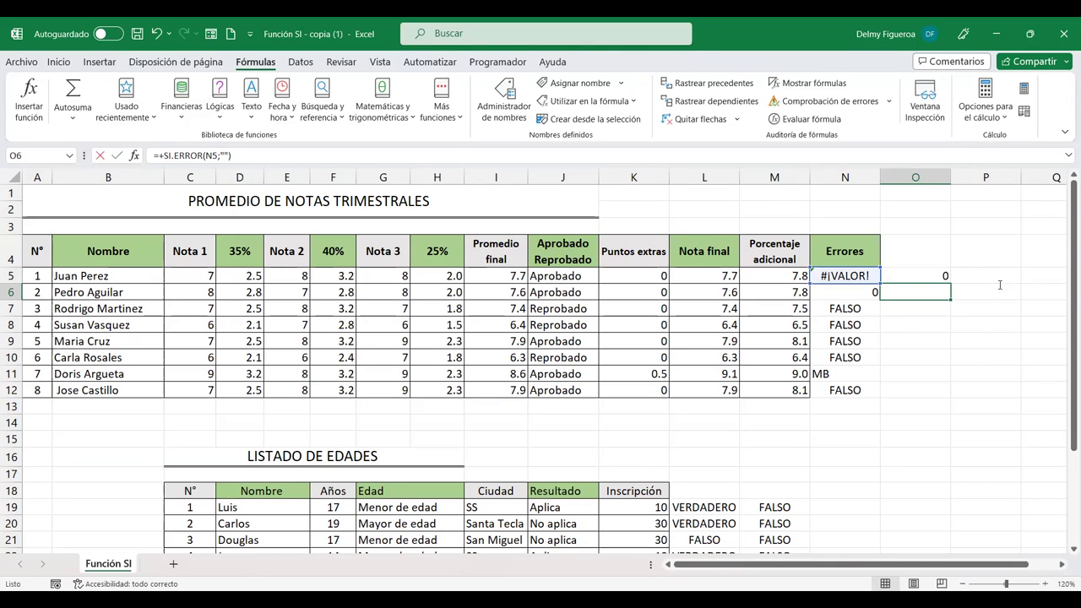
key(F2)
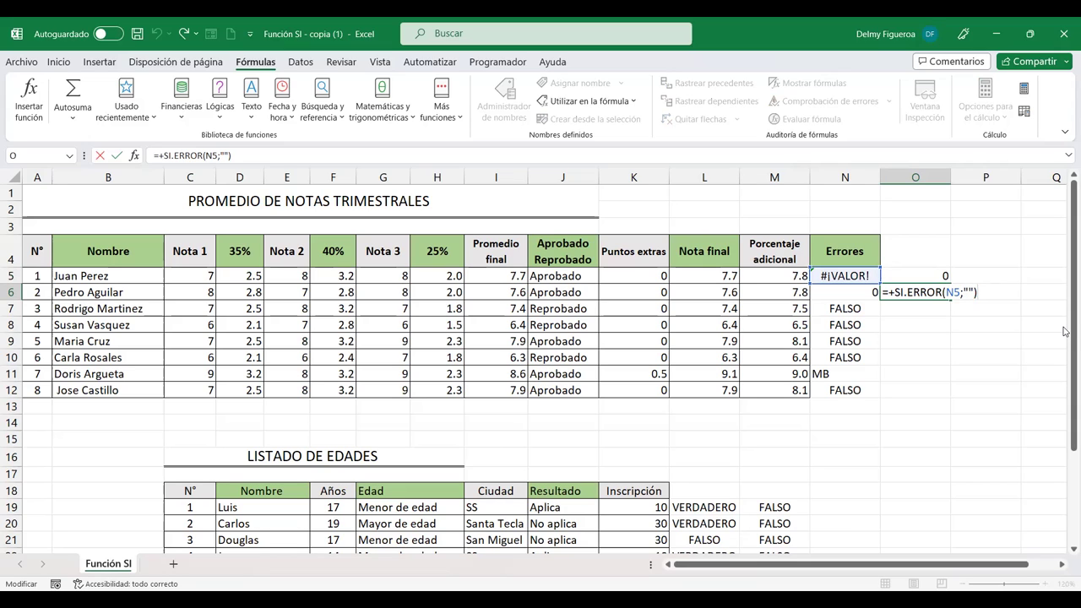
key(Return)
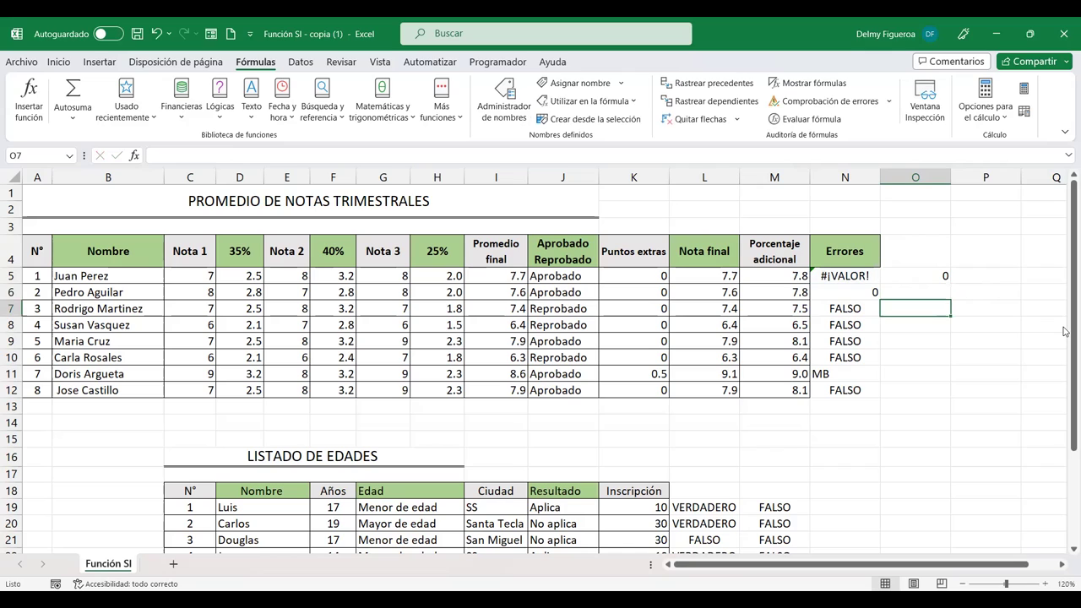
key(Up)
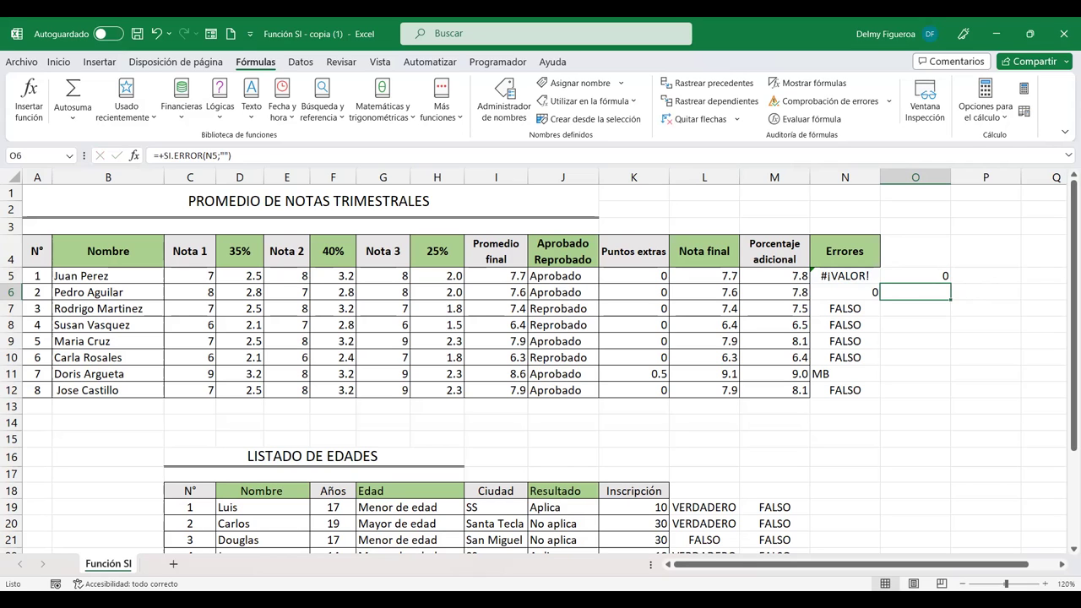
click(608, 424)
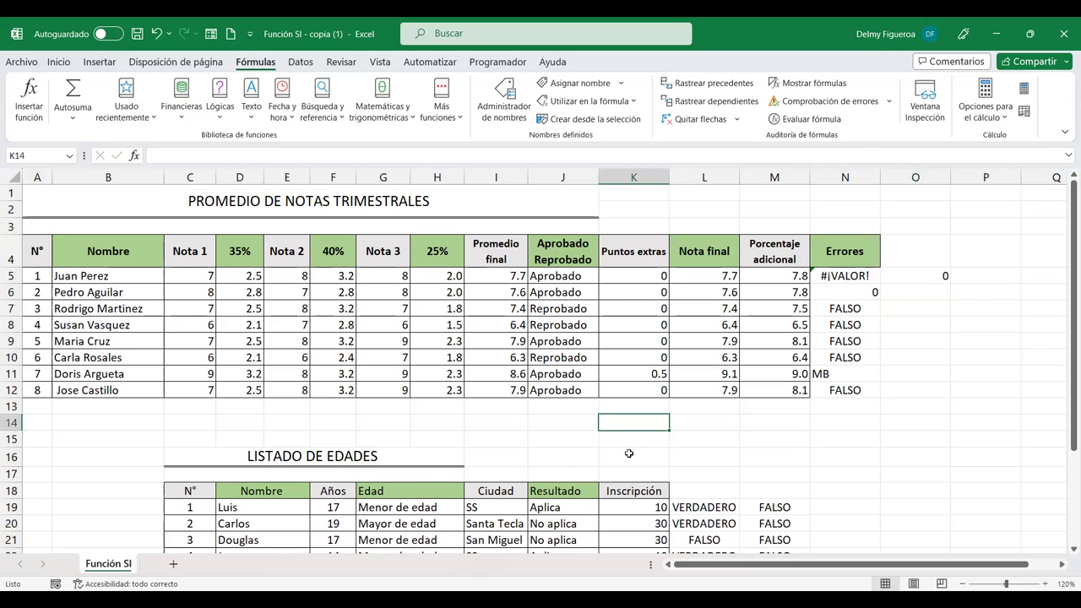
scroll(630, 453, down, 3)
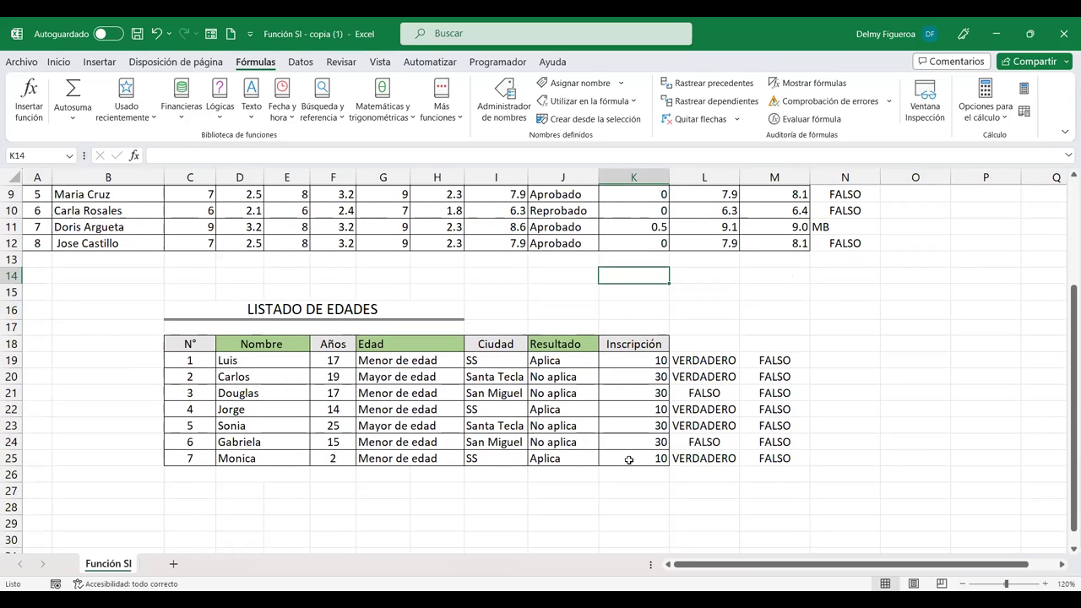
click(834, 365)
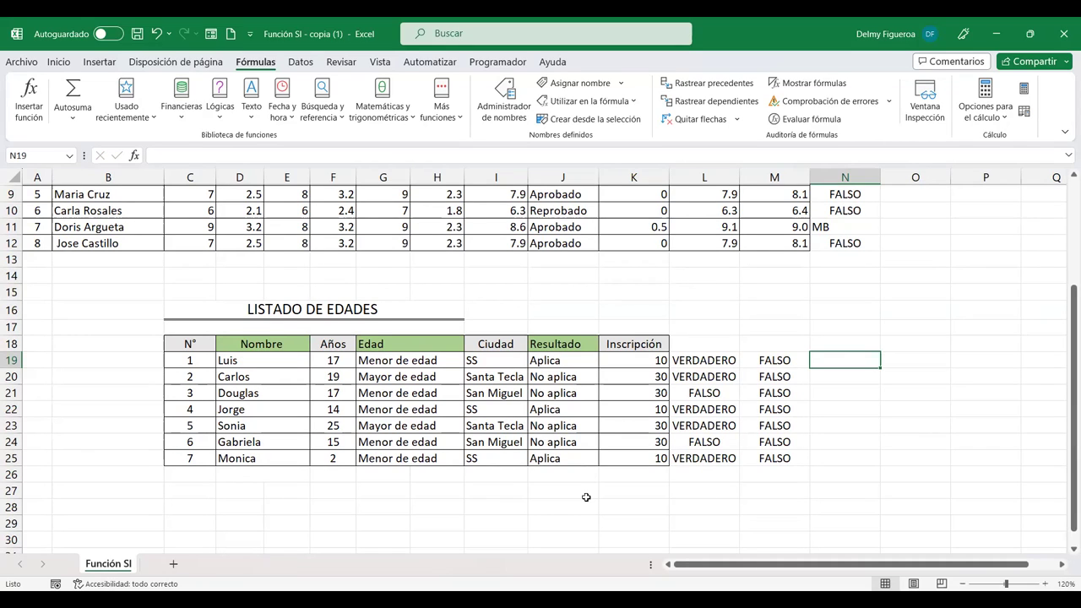
click(836, 378)
key(Down)
key(Down)
key(Down)
key(Down)
key(Down)
click(836, 345)
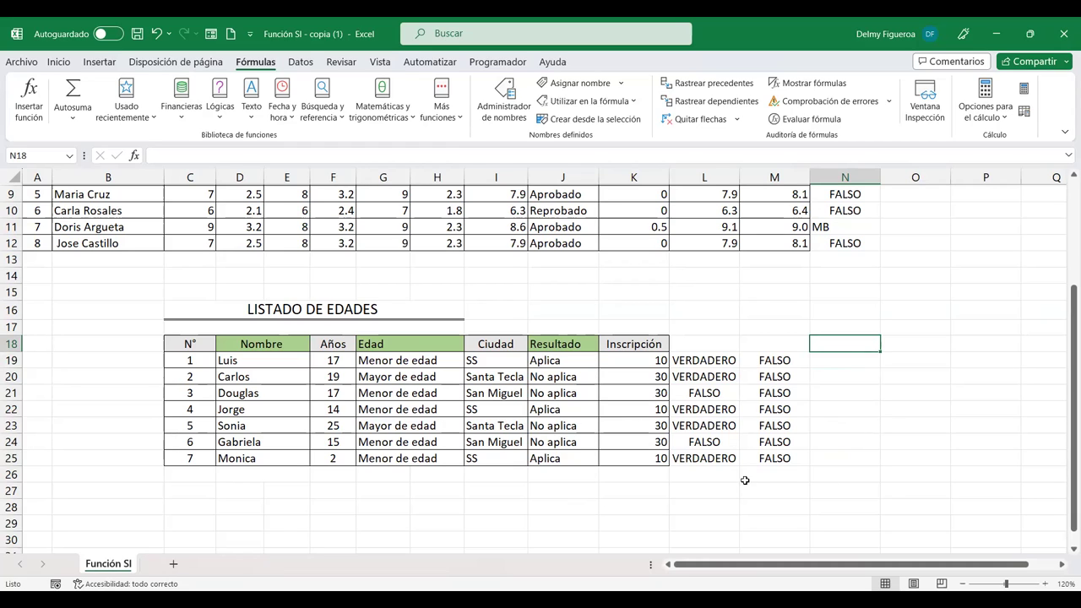
click(828, 359)
click(827, 345)
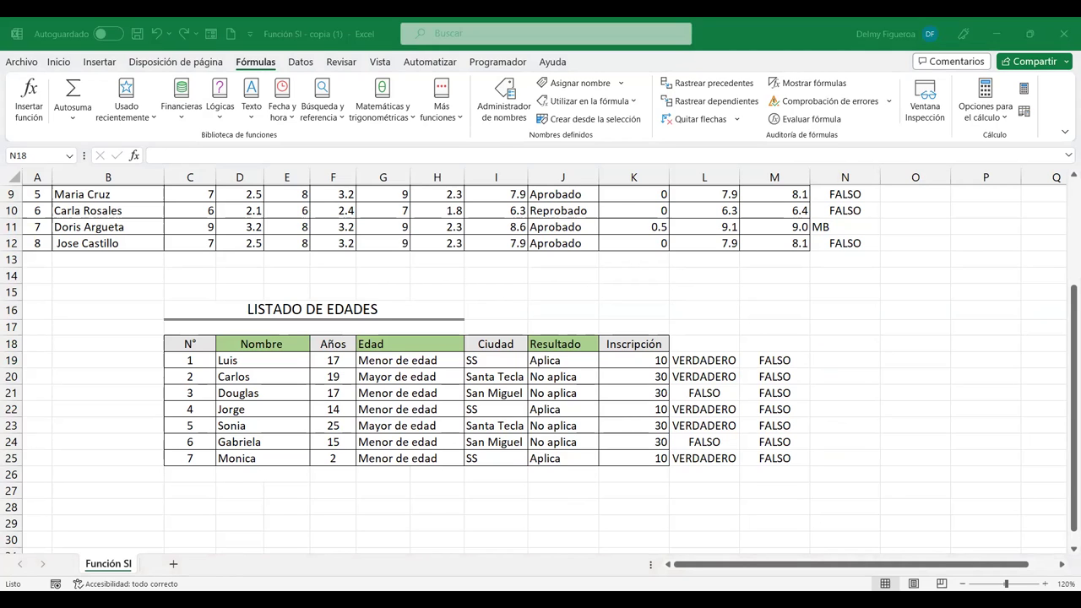
scroll(882, 361, up, 3)
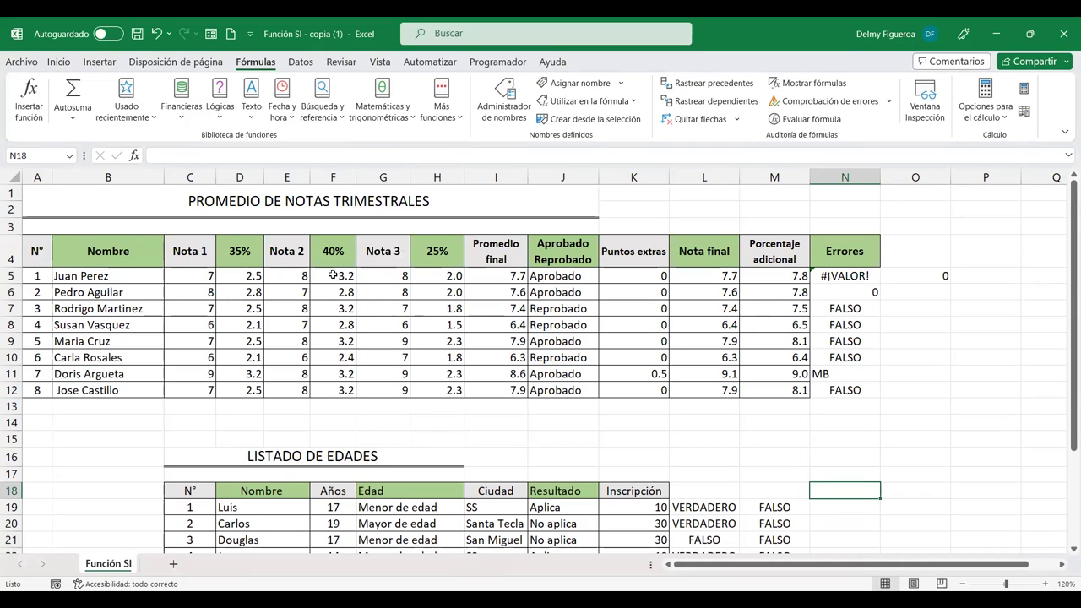
click(972, 272)
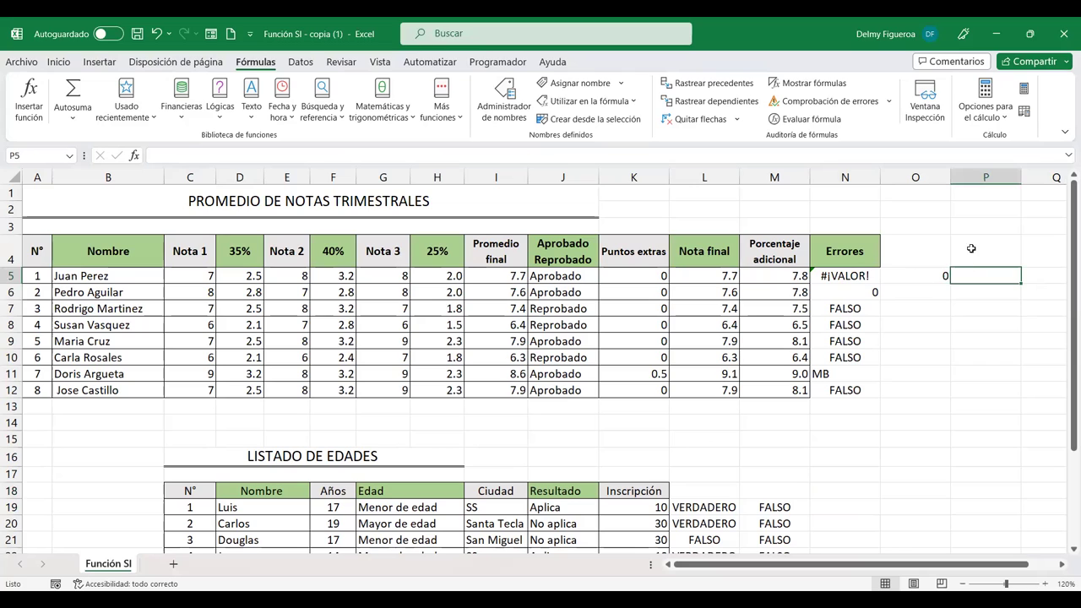
click(985, 251)
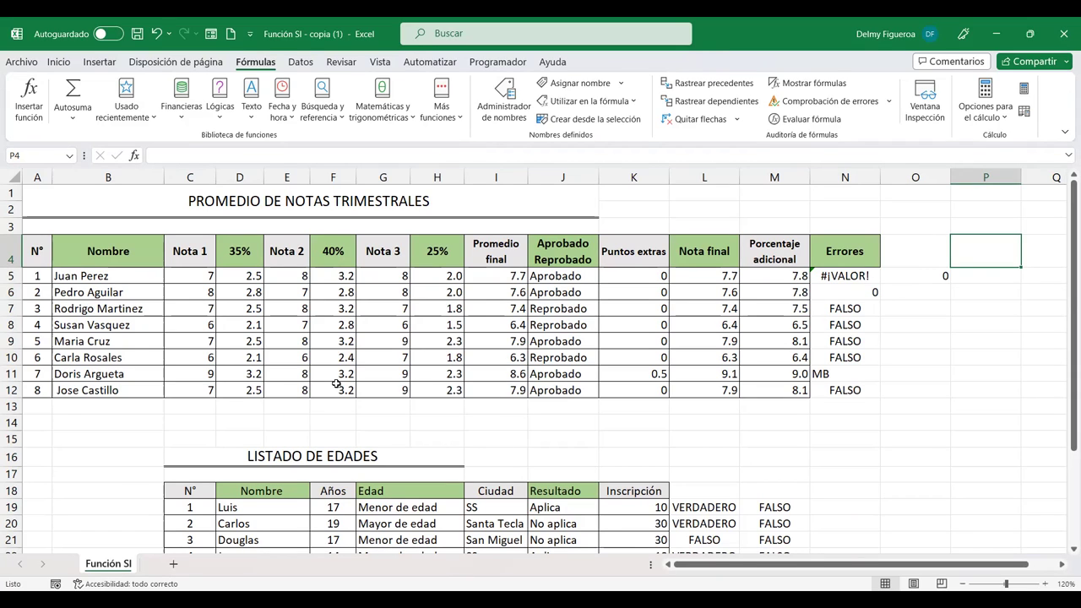
click(236, 278)
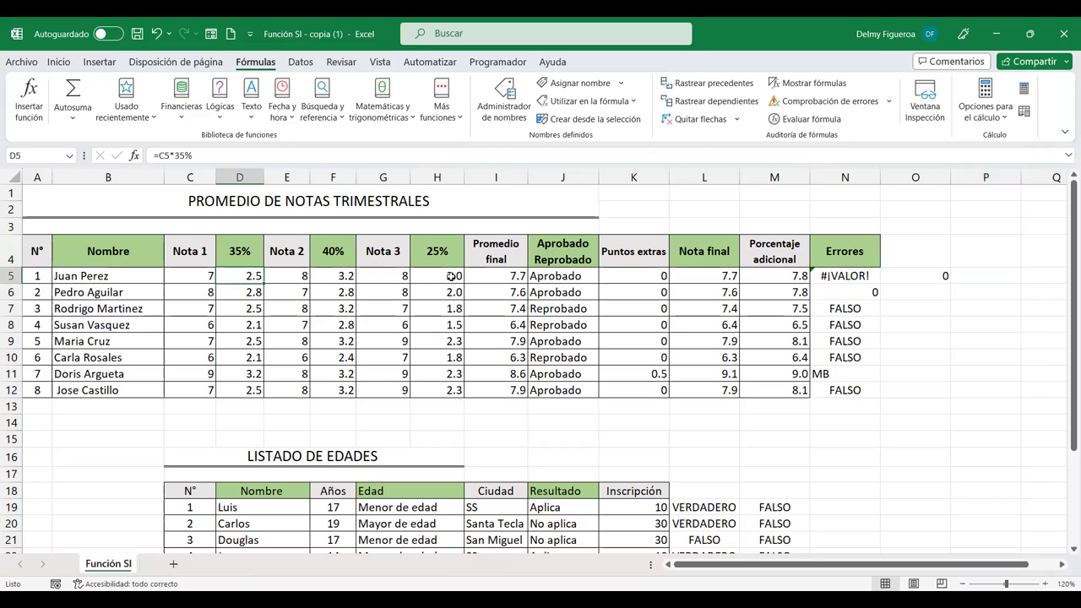
click(451, 277)
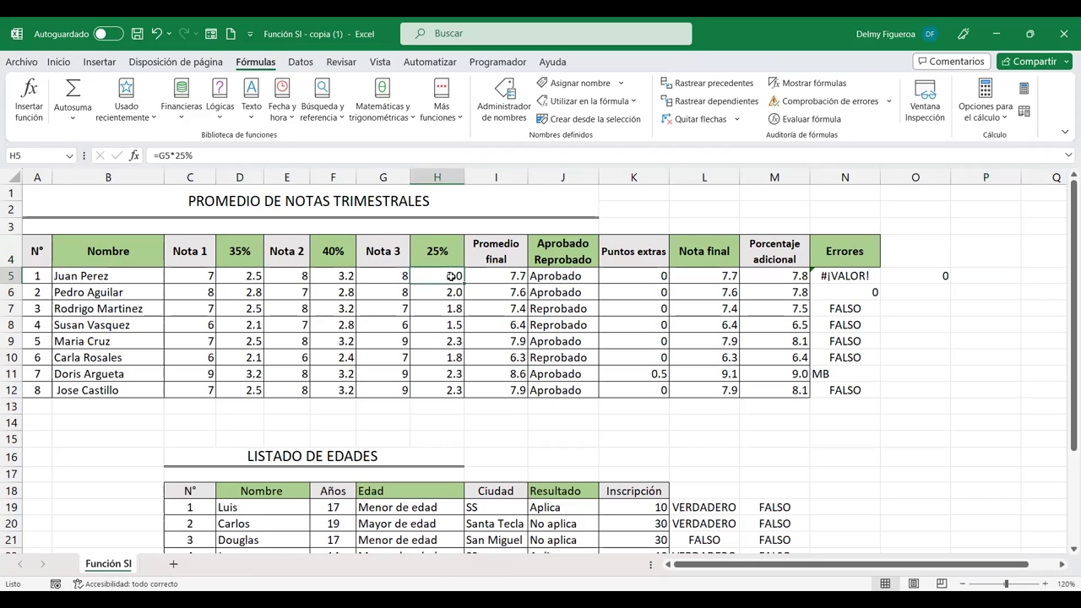
click(336, 275)
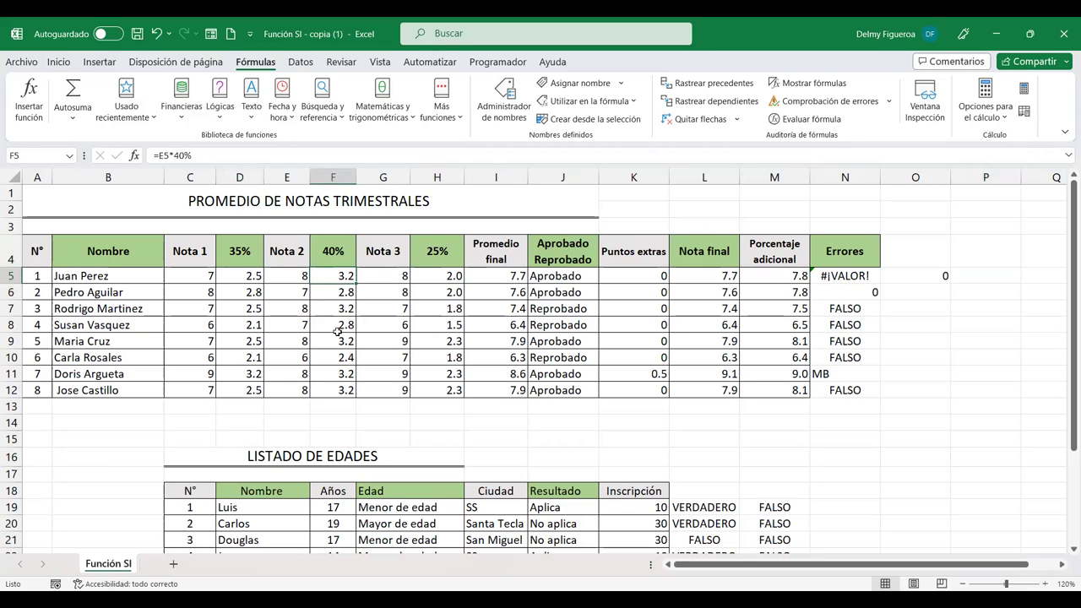
click(978, 273)
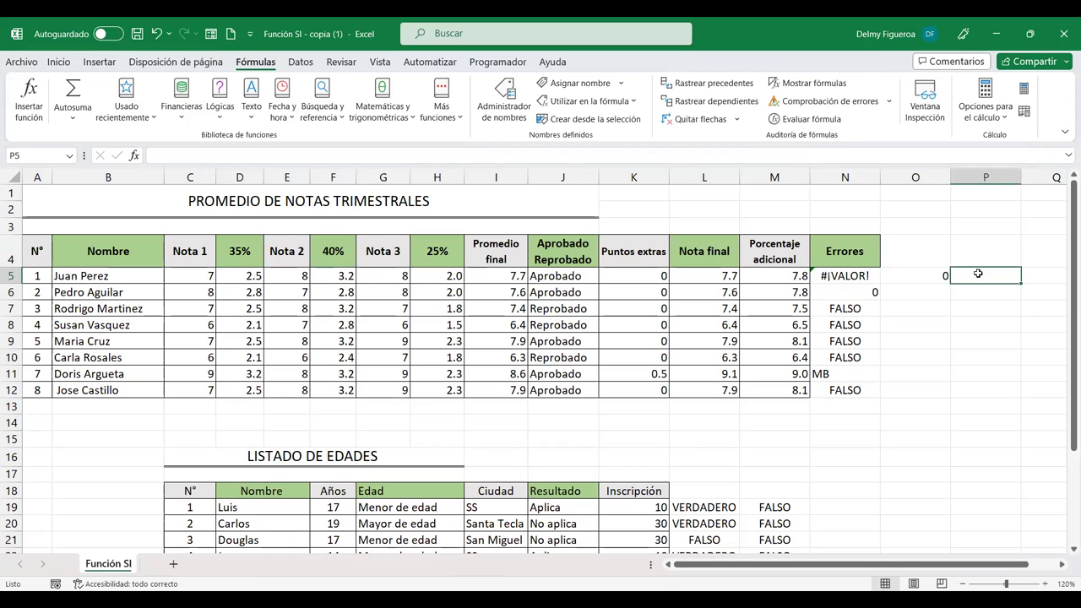
Step: Start P5's SI formula: if F5>3, return D5+H5
text(+)
text(si)
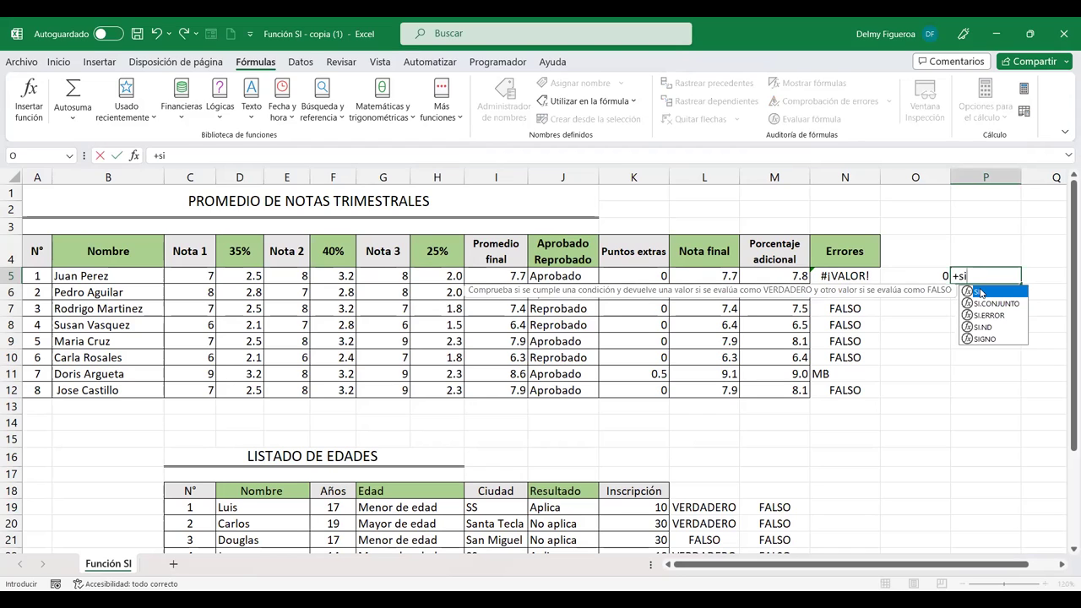
double_click(980, 292)
click(334, 275)
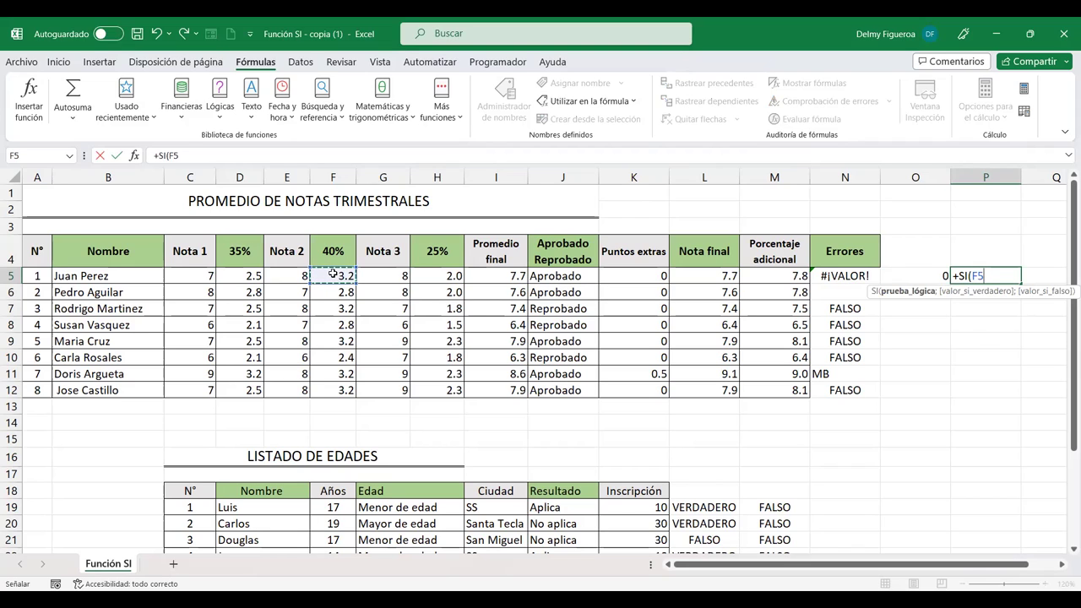
text(>3)
text(;)
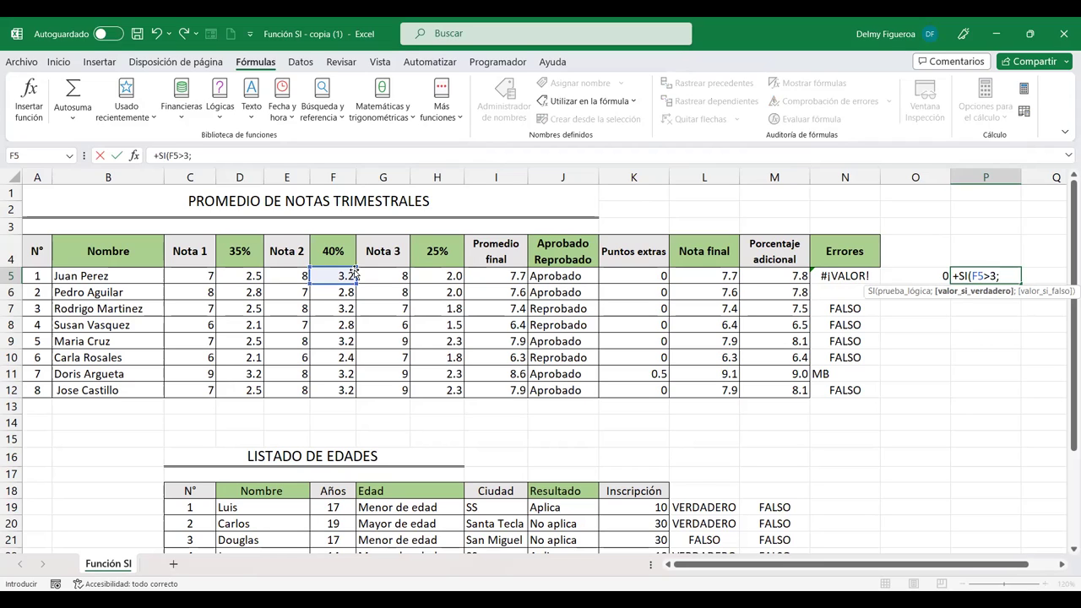
click(245, 275)
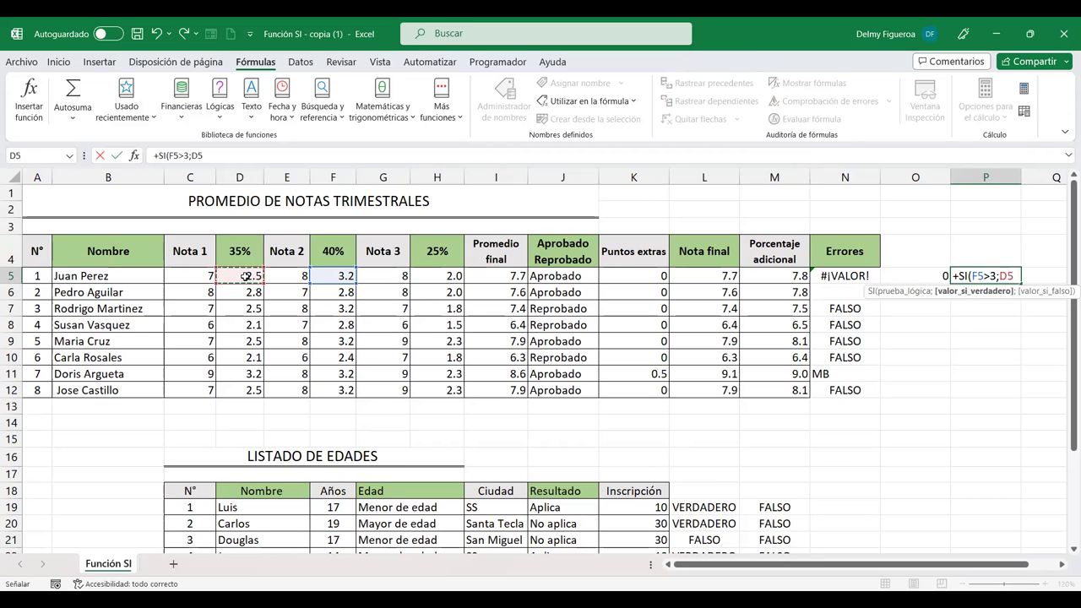
text(+)
click(441, 276)
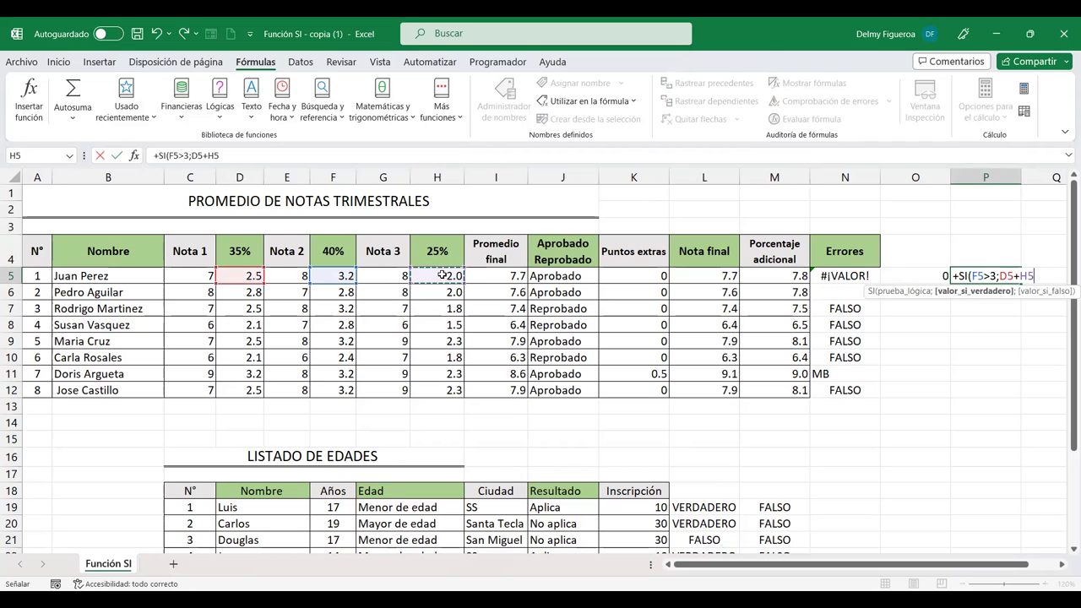
Step: Add PROMEDIO of D5 and H5 as the false case and commit, giving 4.45
text(;)
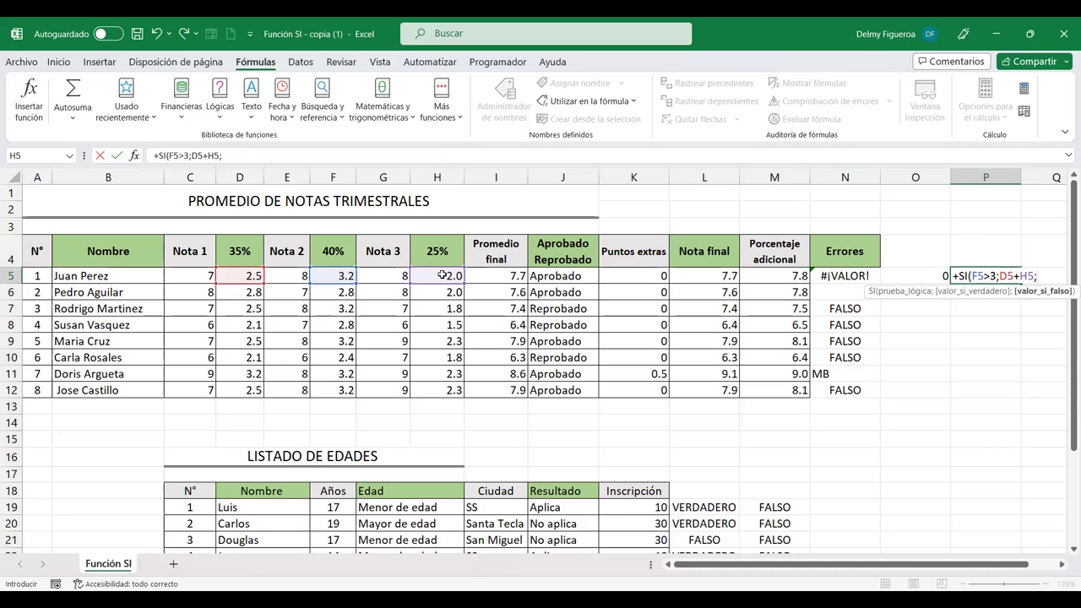
text(prom)
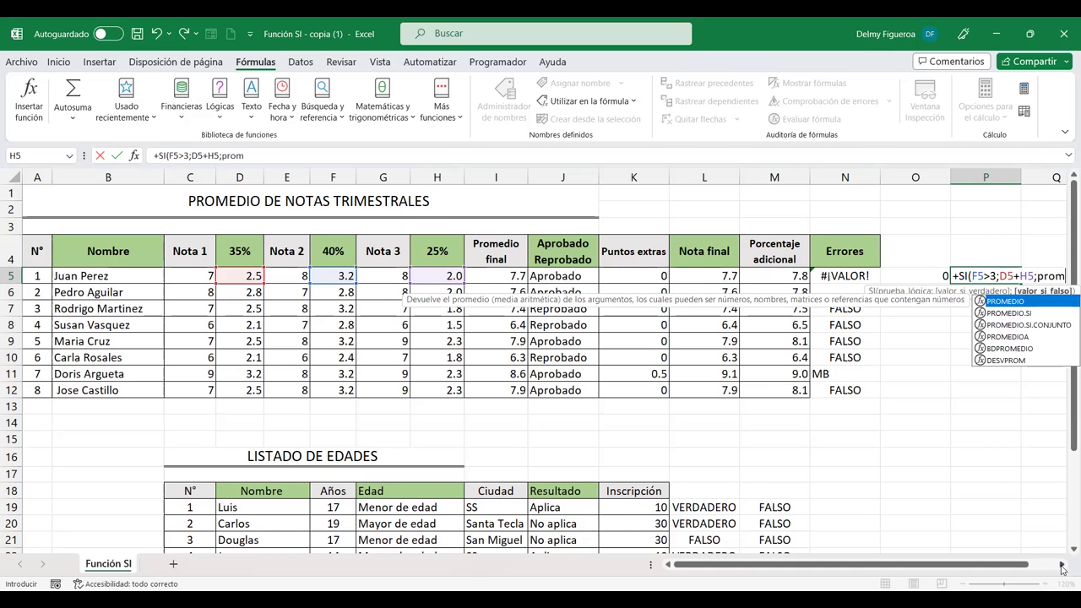
click(1061, 568)
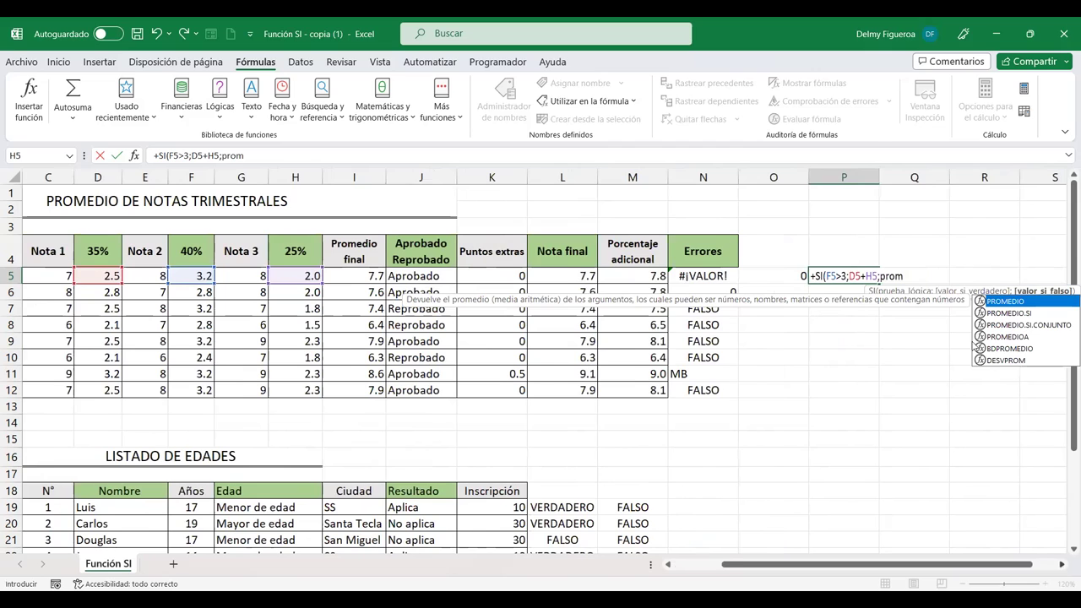
double_click(951, 301)
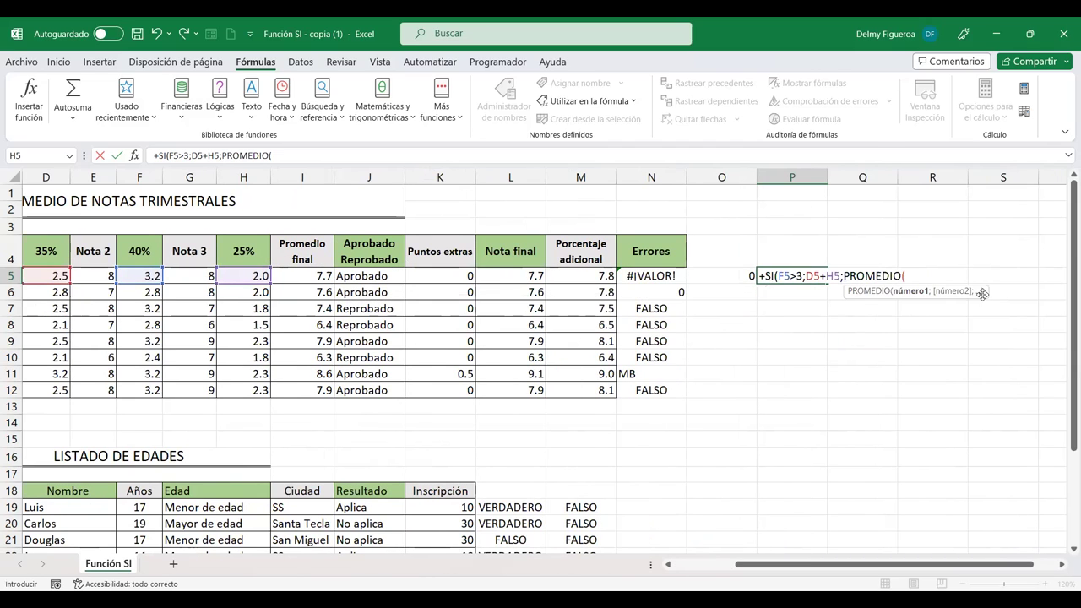
click(49, 273)
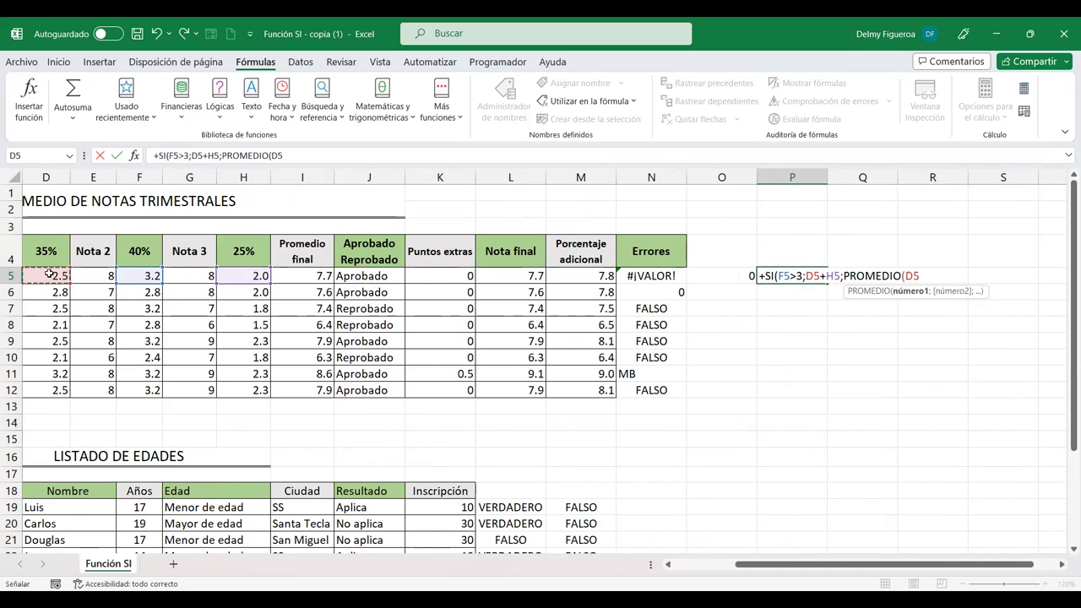
text(;)
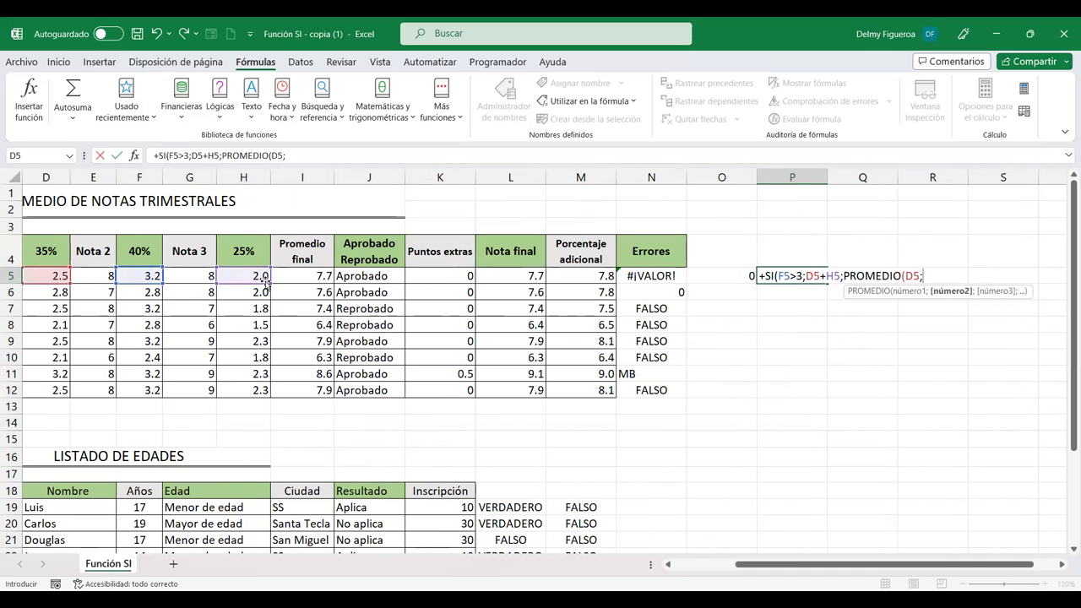
click(244, 273)
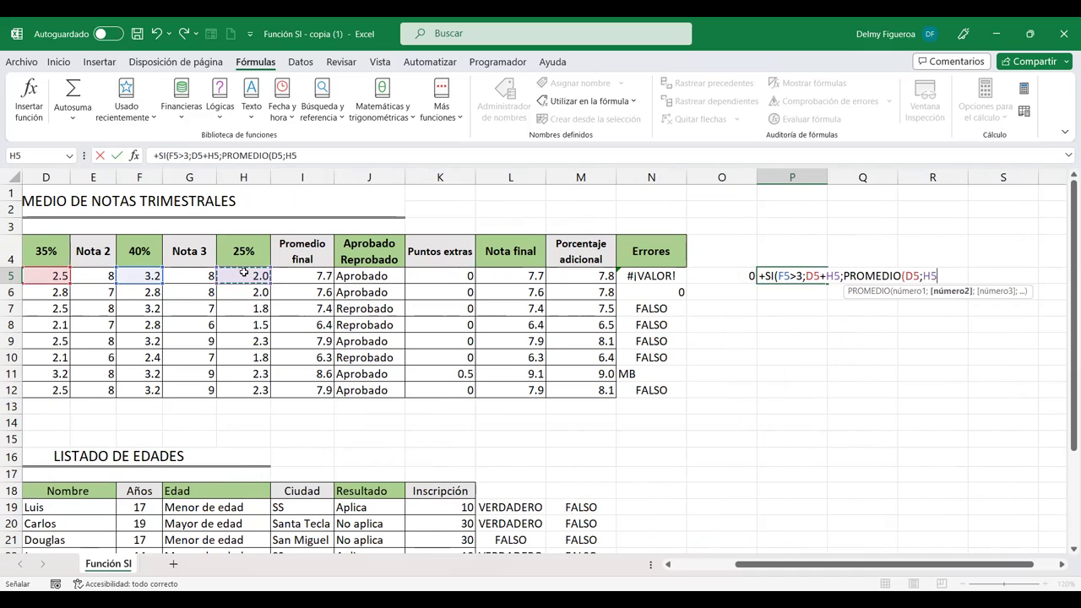
text())
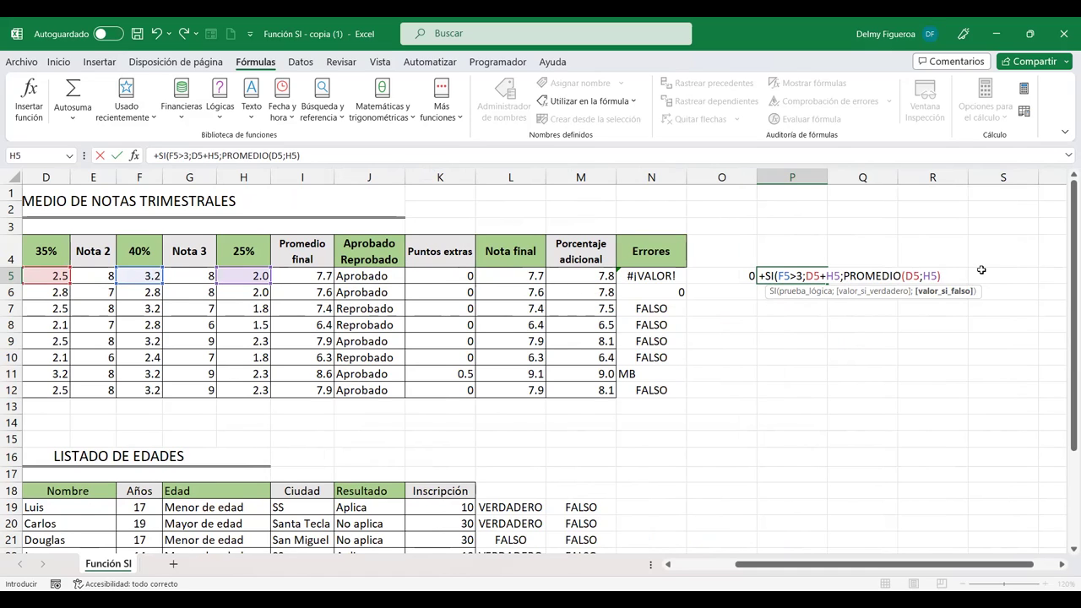
text())
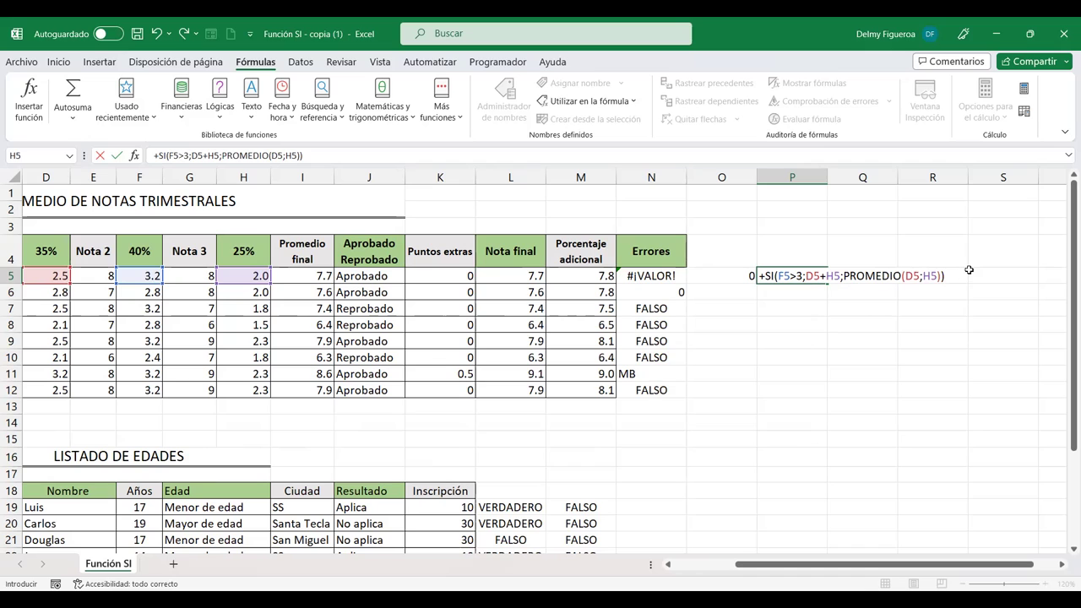
key(Return)
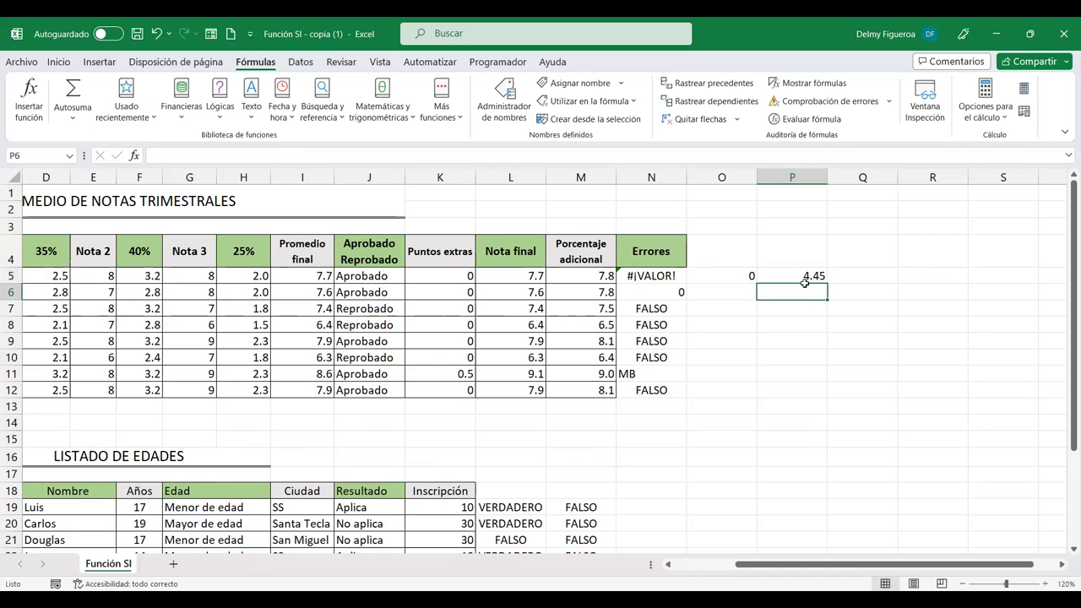
click(804, 274)
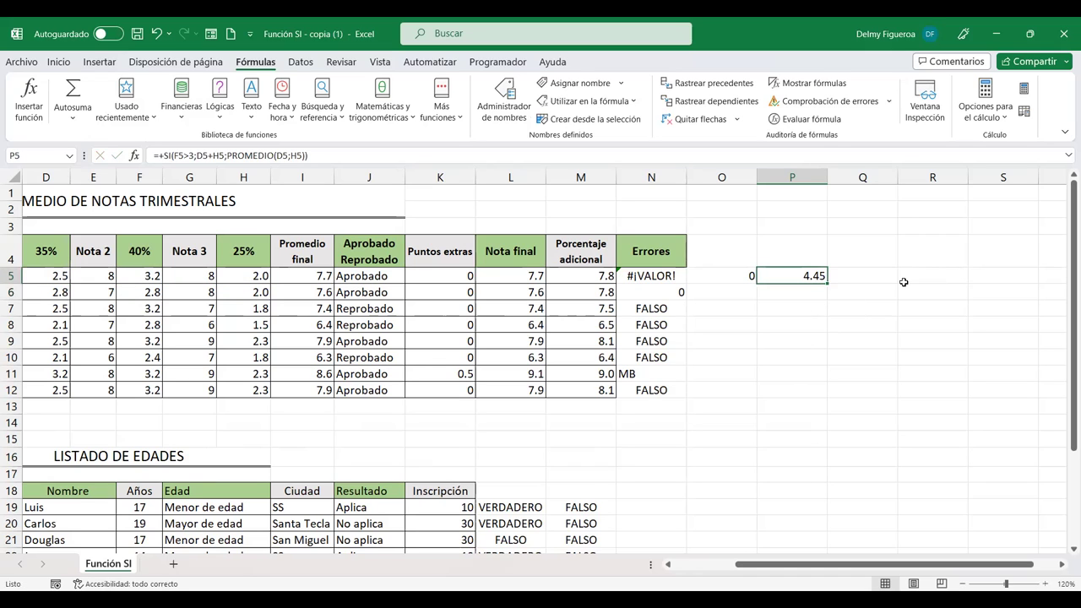
Step: Copy P5's nested SI formula down to P12, yielding values from 1.8 to 5.4
key(F2)
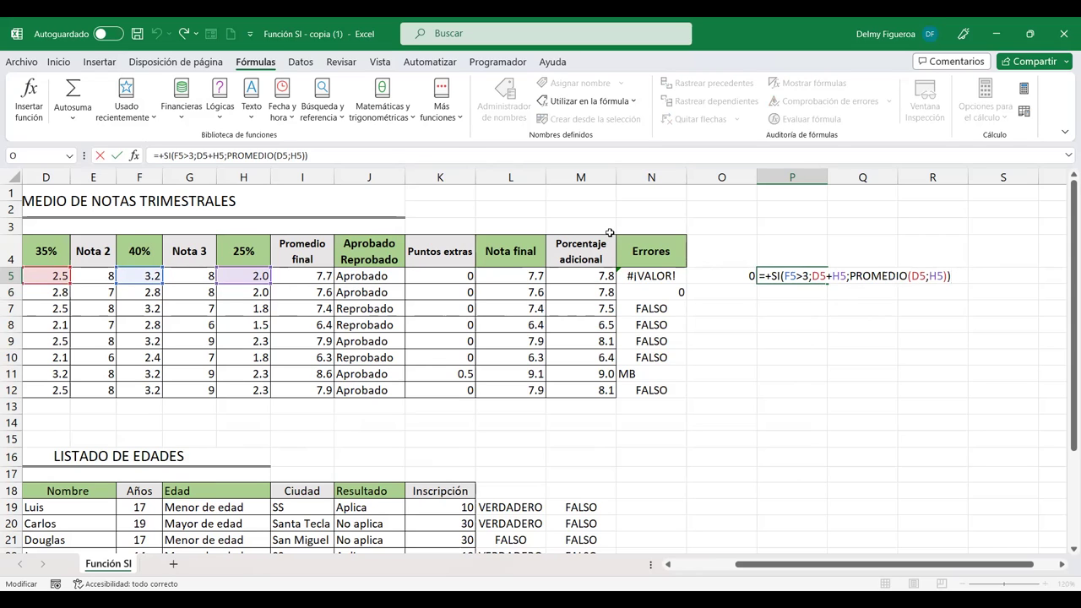
key(Return)
click(819, 276)
drag(827, 284, 809, 394)
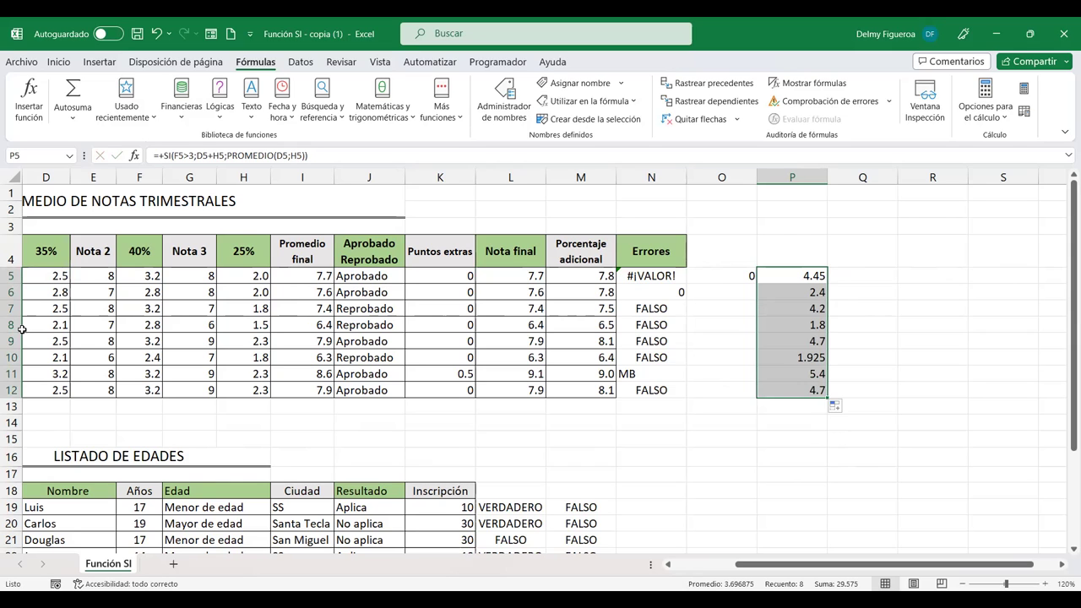
scroll(875, 480, left, 3)
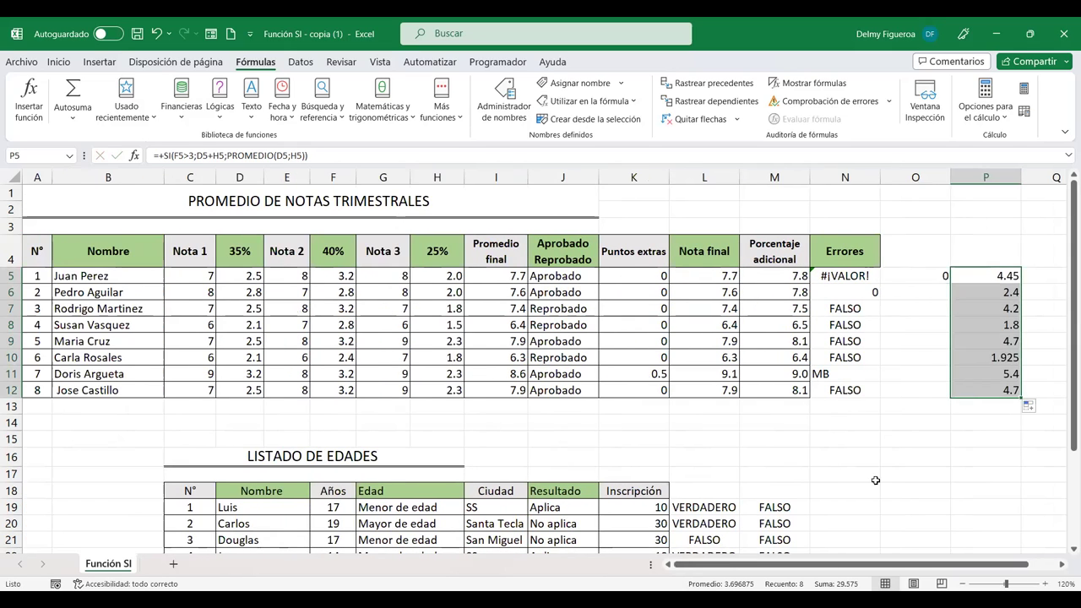
click(1032, 275)
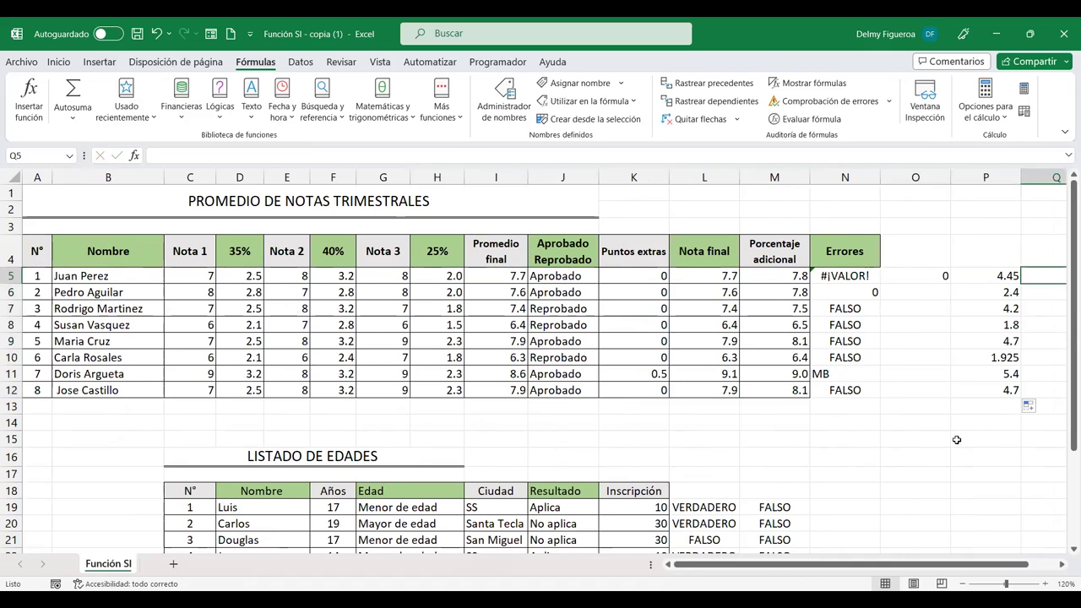
click(897, 438)
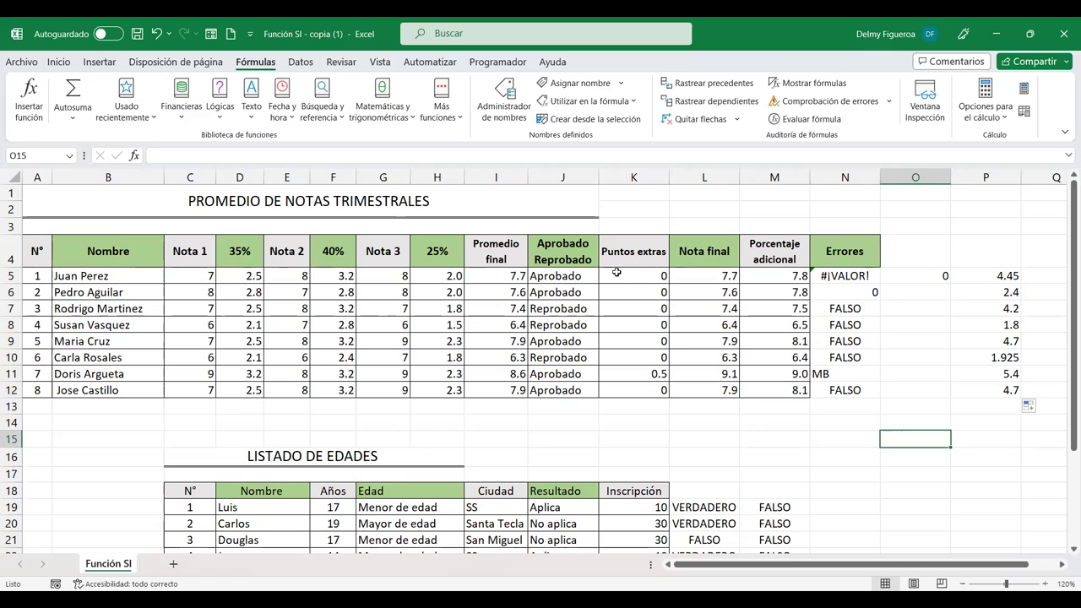
drag(560, 279, 582, 379)
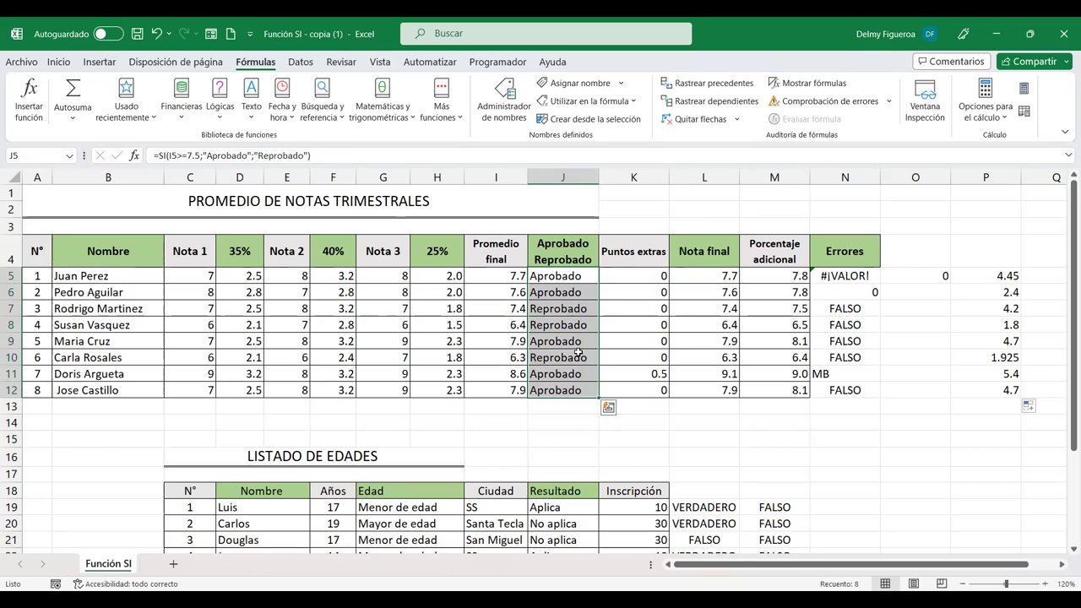
click(573, 420)
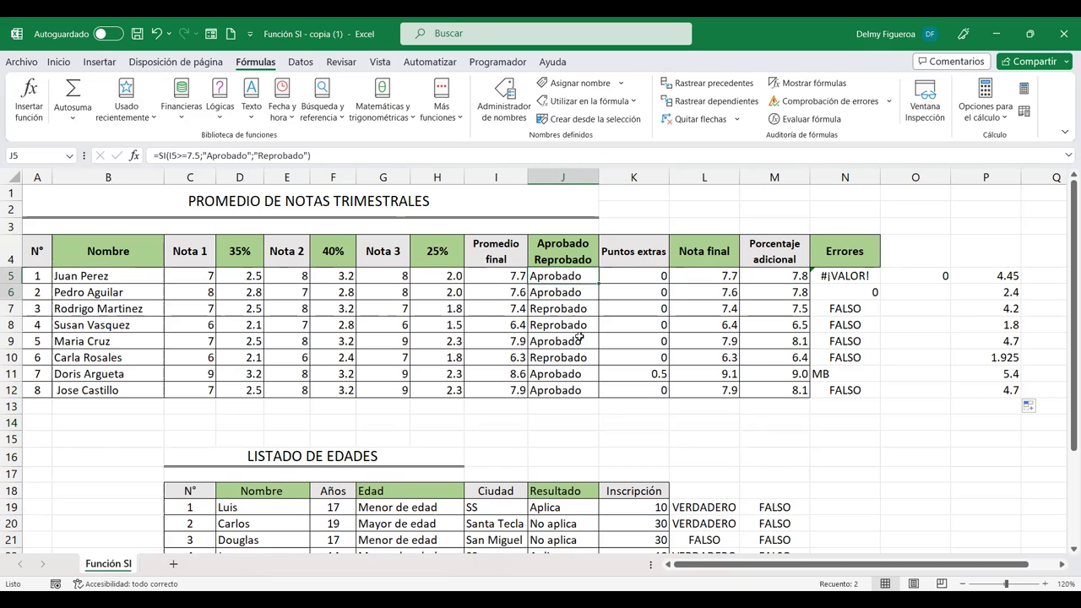
drag(579, 276, 580, 388)
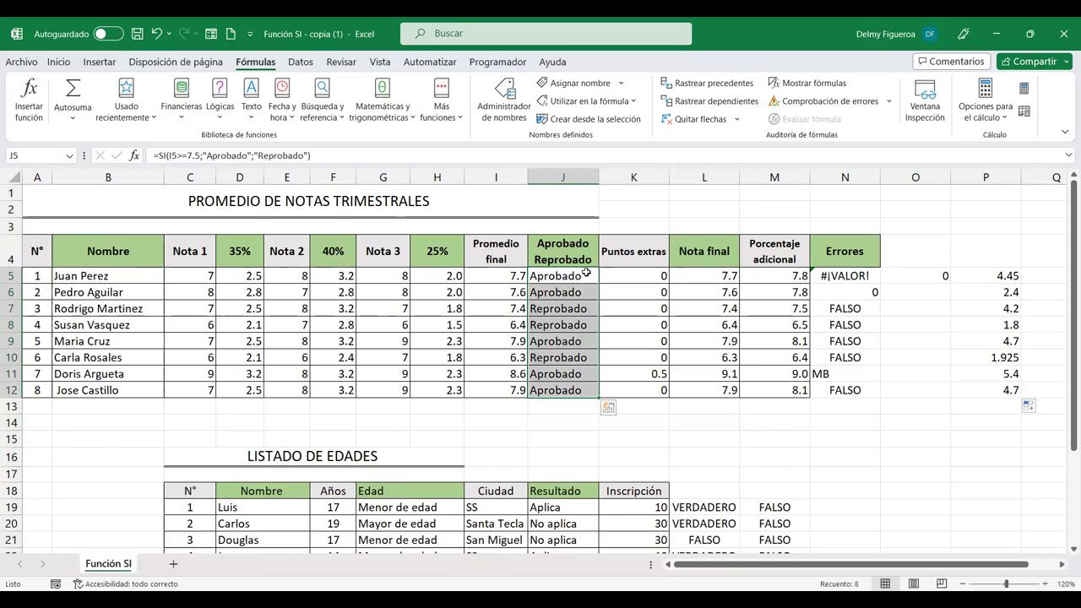
click(583, 416)
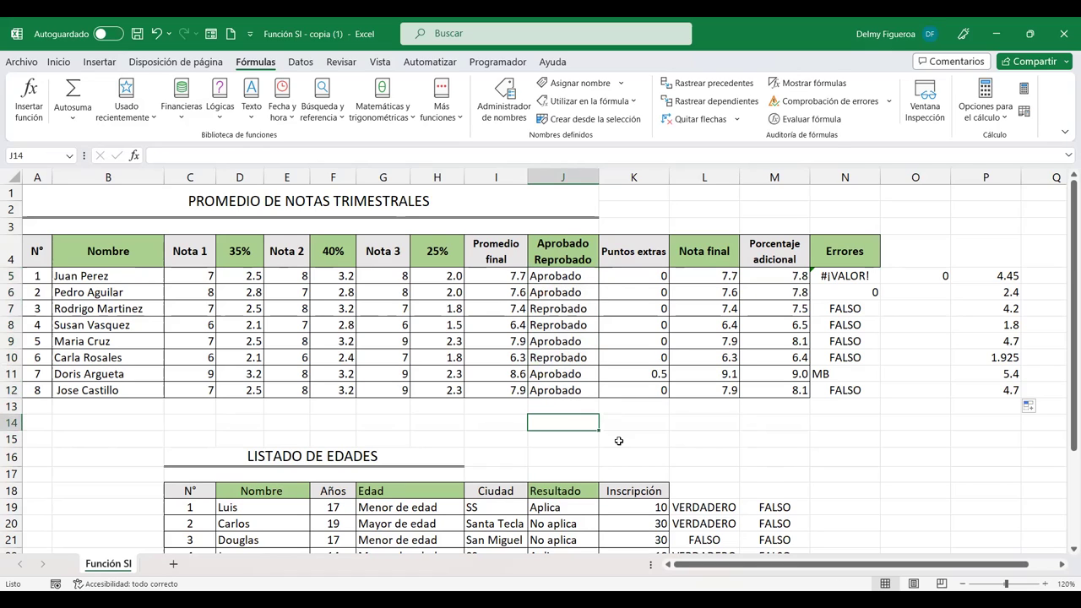